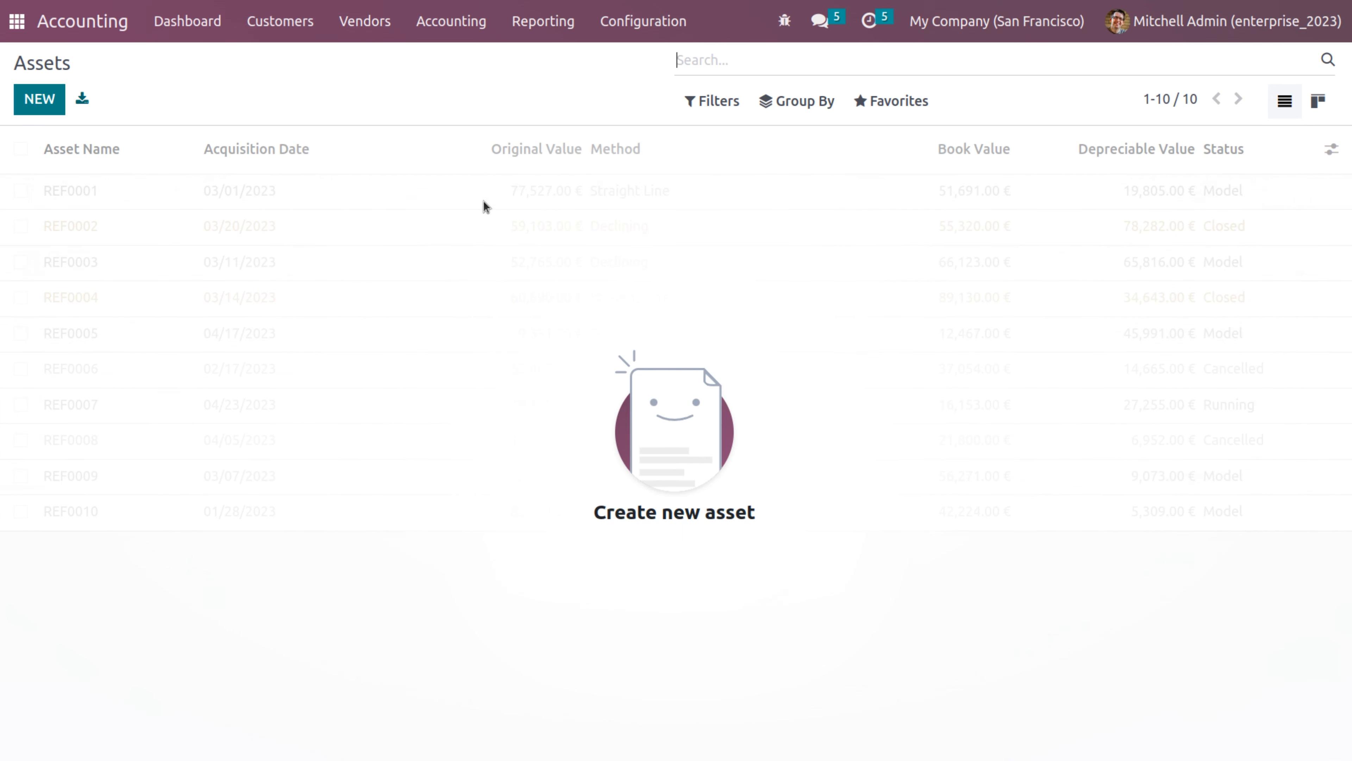
- Create a new asset named "laptop"
{"action": "left_click", "coordinate": [49, 107]}
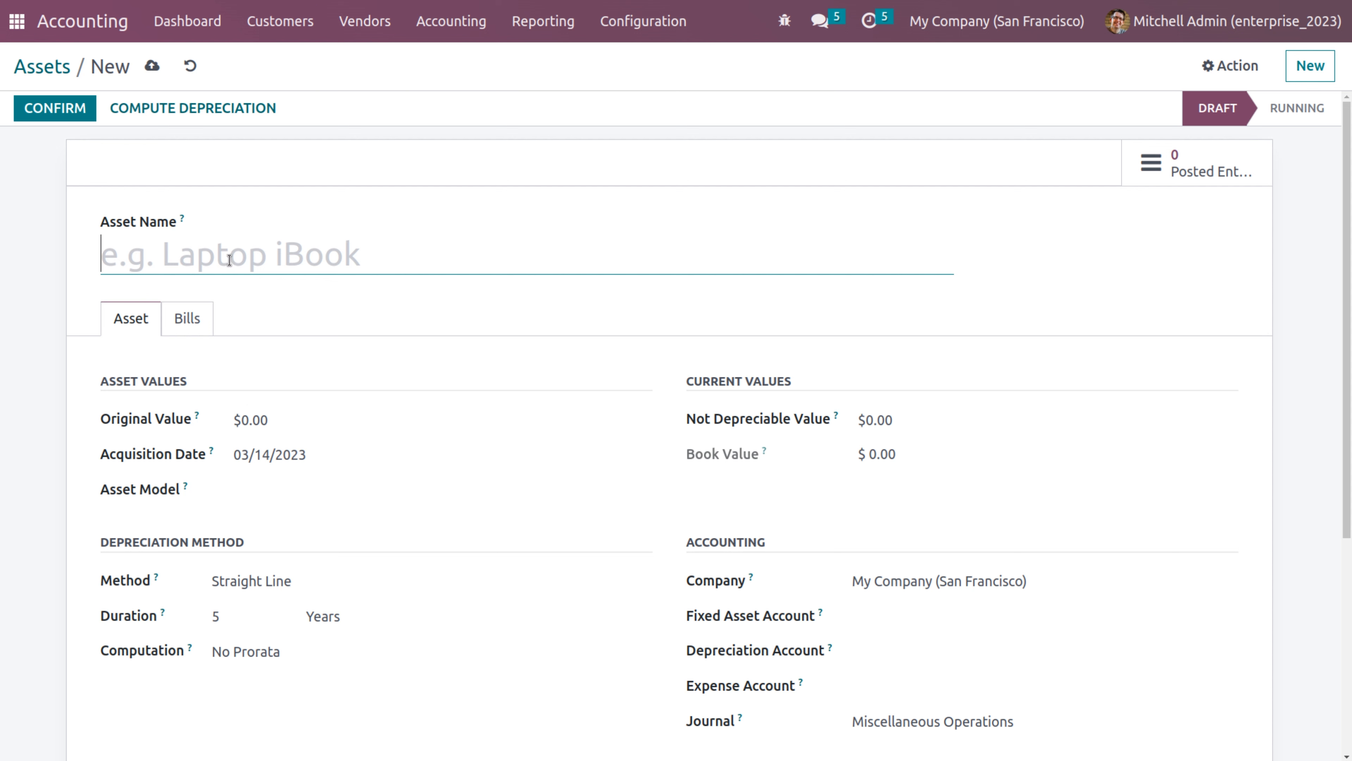
{"action": "type", "text": "lap"}
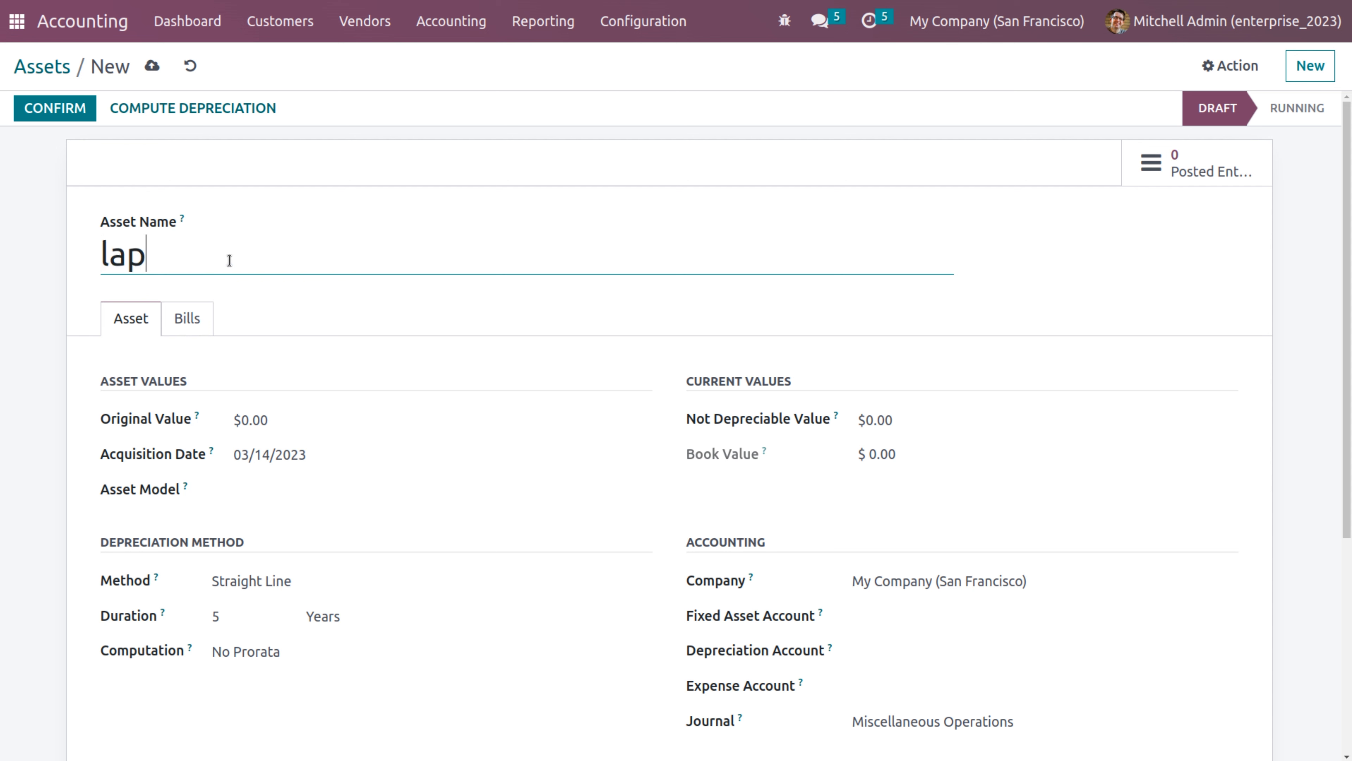
{"action": "type", "text": "top"}
{"action": "scroll", "coordinate": [226, 397], "scroll_direction": "down", "scroll_amount": 4}
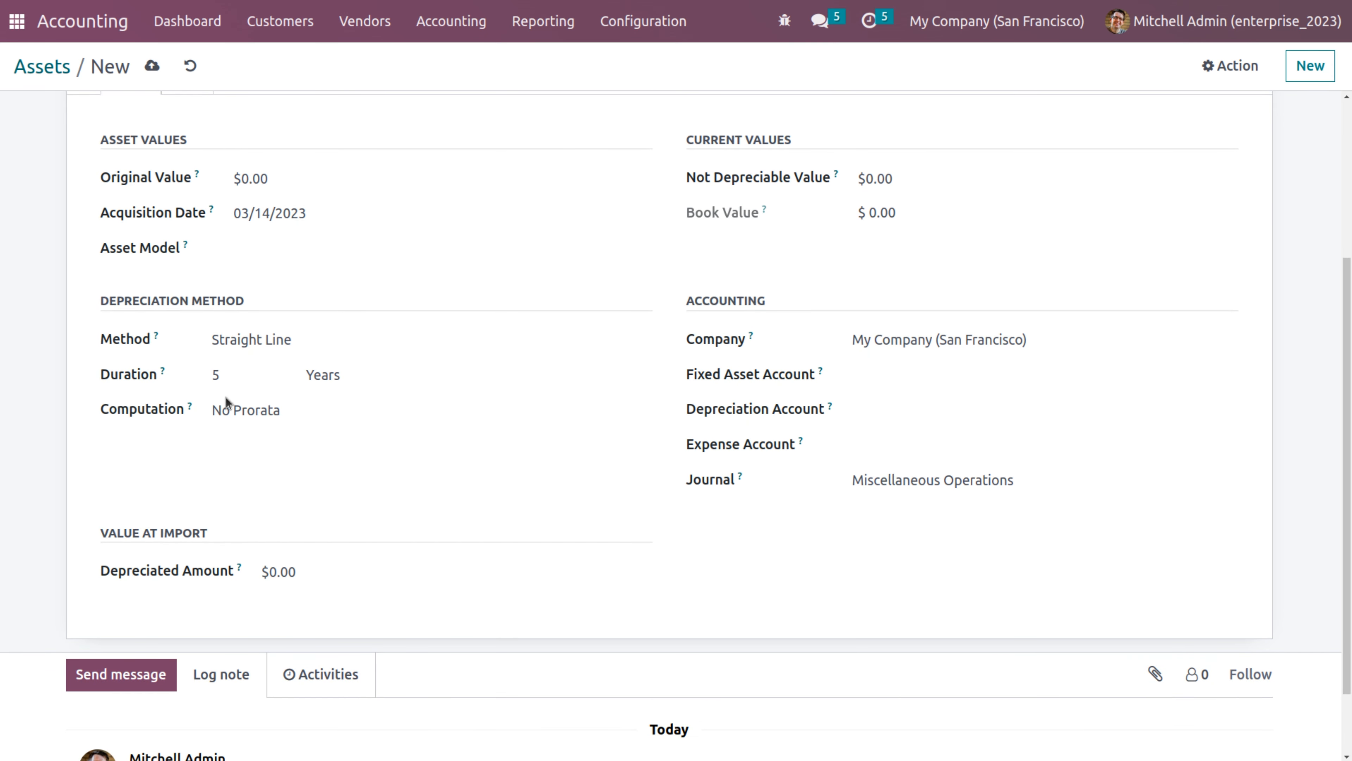
{"action": "scroll", "coordinate": [336, 310], "scroll_direction": "up", "scroll_amount": 4}
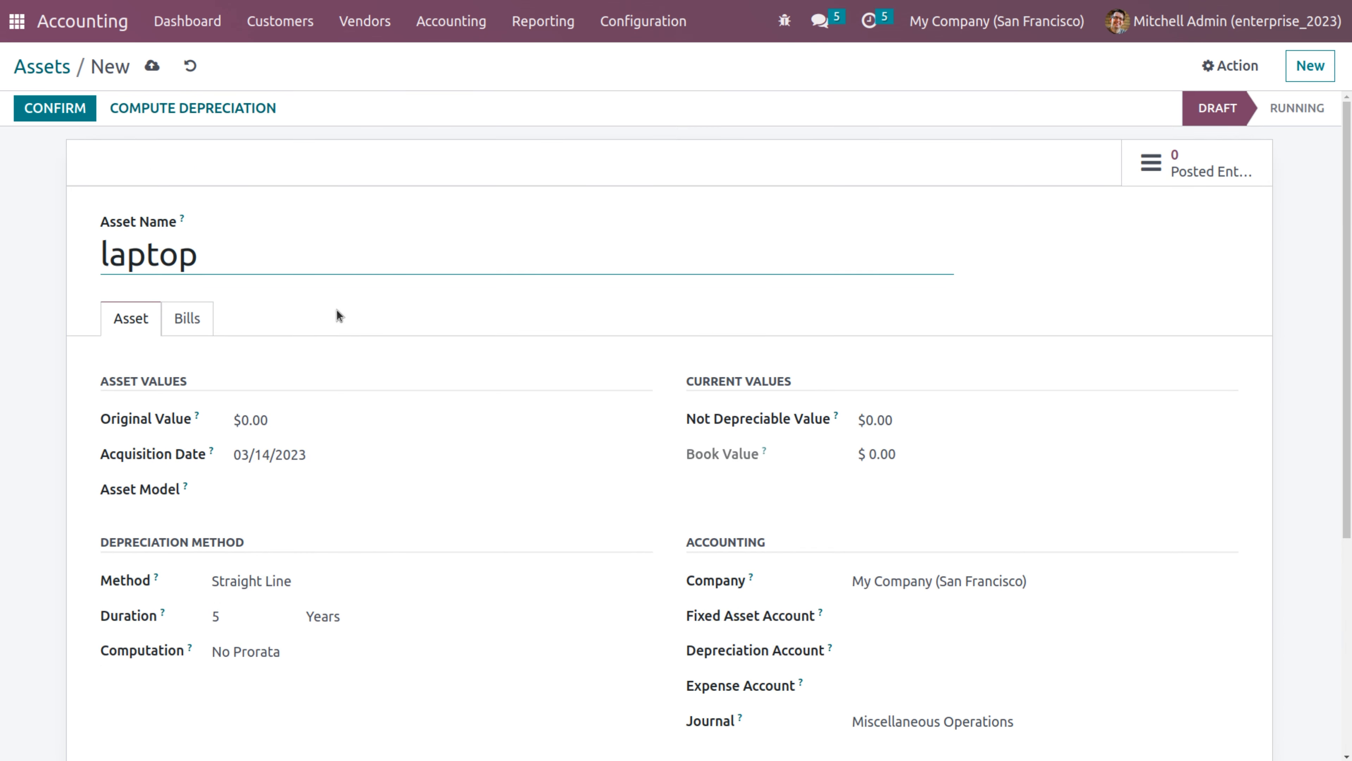
- Set the laptop asset's original value to $1,000
{"action": "left_click", "coordinate": [291, 417]}
{"action": "key", "text": "BackSpace"}
{"action": "key", "text": "BackSpace"}
{"action": "key", "text": "BackSpace"}
{"action": "key", "text": "BackSpace"}
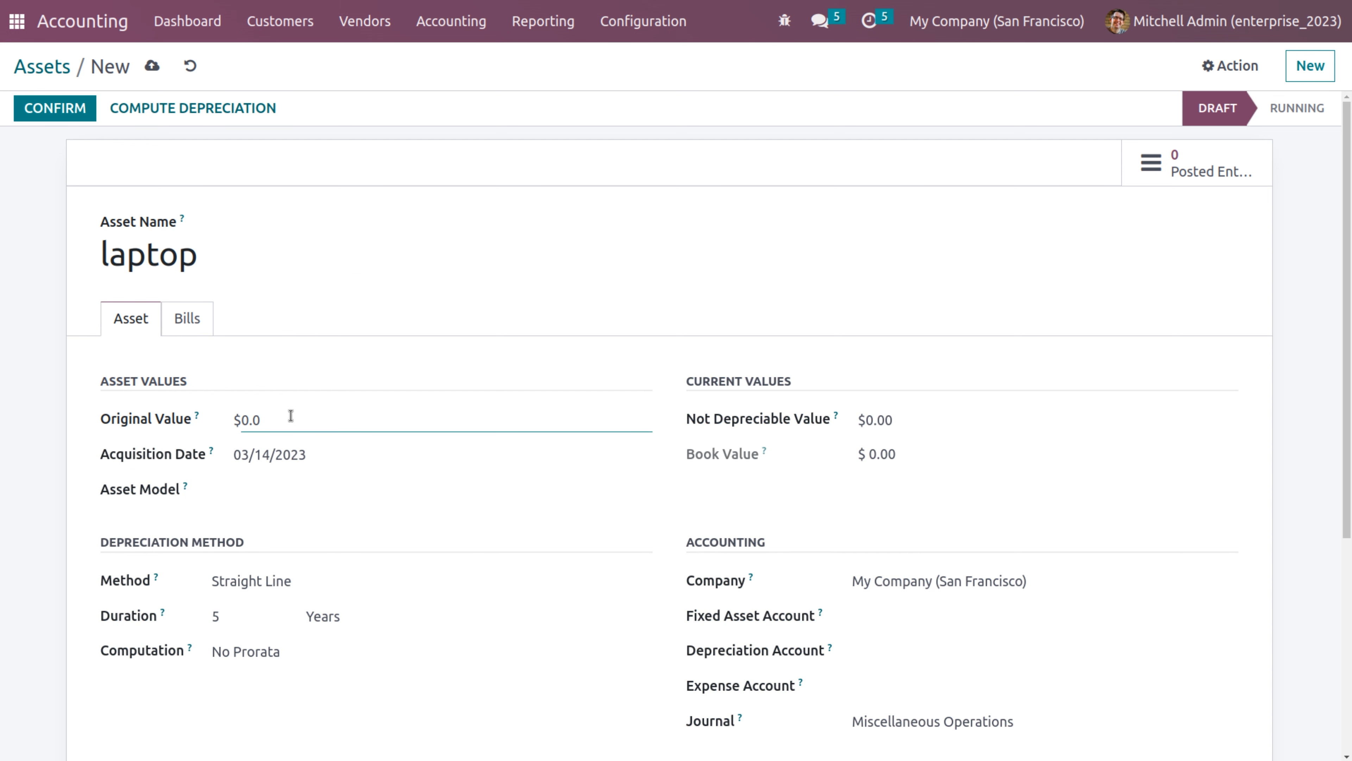
{"action": "type", "text": "1000"}
{"action": "left_click", "coordinate": [926, 422]}
{"action": "key", "text": "BackSpace"}
{"action": "key", "text": "BackSpace"}
{"action": "key", "text": "BackSpace"}
{"action": "key", "text": "BackSpace"}
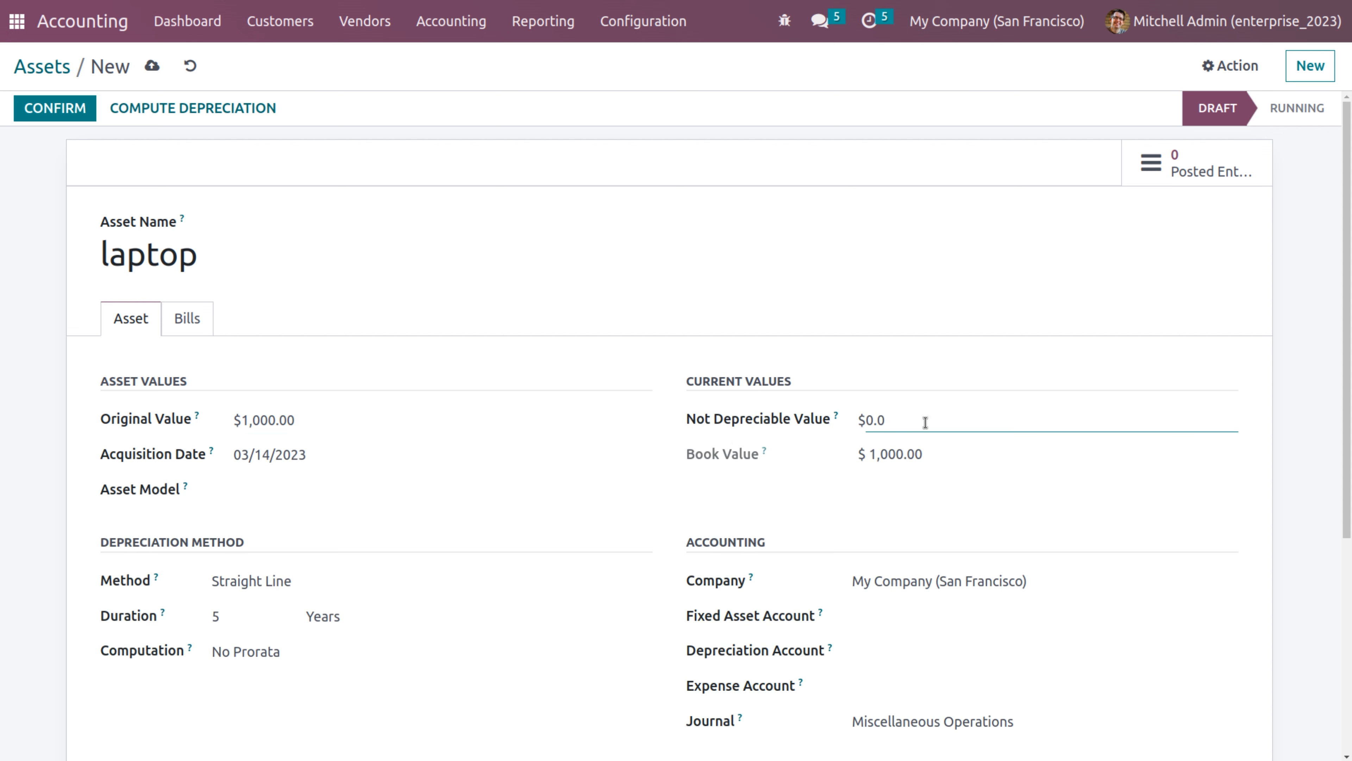
{"action": "type", "text": "100"}
{"action": "key", "text": "BackSpace"}
{"action": "key", "text": "BackSpace"}
{"action": "key", "text": "BackSpace"}
- Review the options offered for the asset's depreciation method and computation, keeping the current selections
{"action": "scroll", "coordinate": [516, 522], "scroll_direction": "down", "scroll_amount": 3}
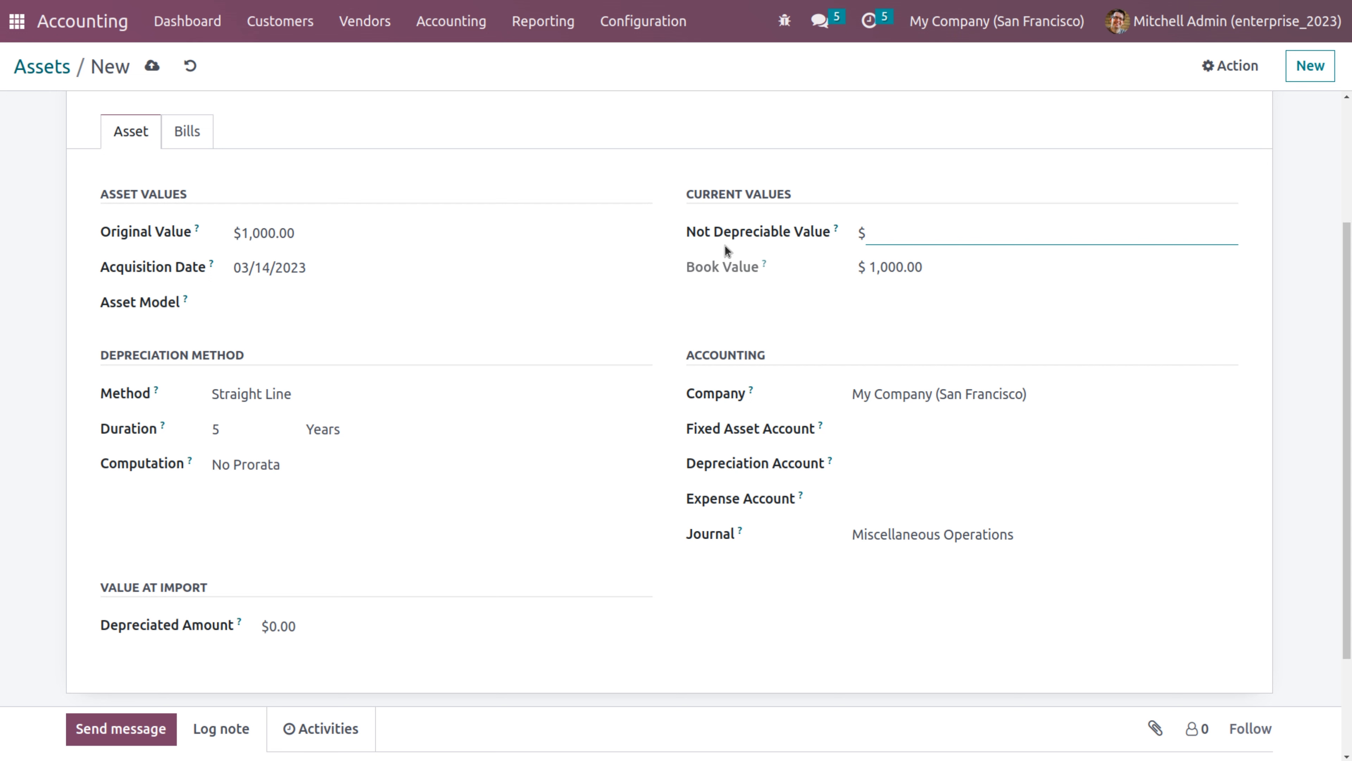
{"action": "left_click", "coordinate": [300, 392]}
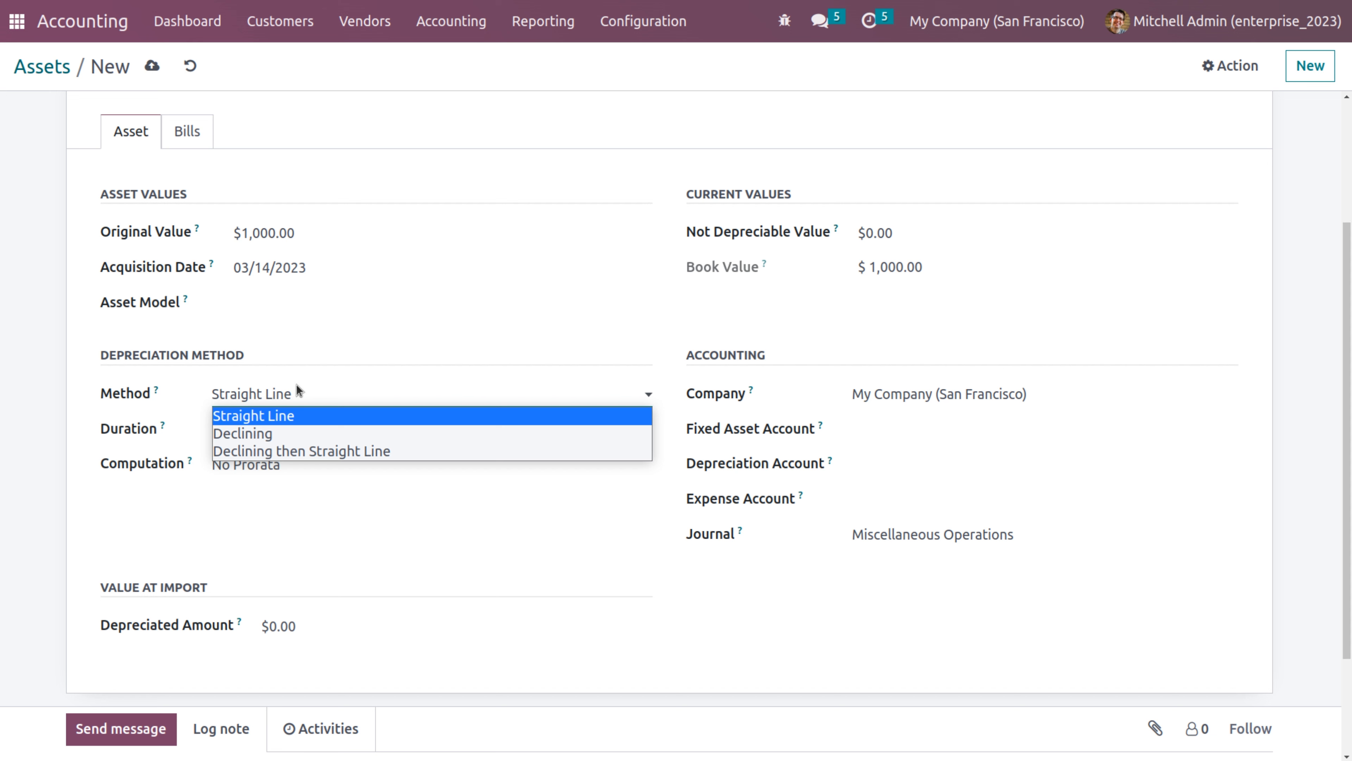
{"action": "left_click", "coordinate": [347, 346]}
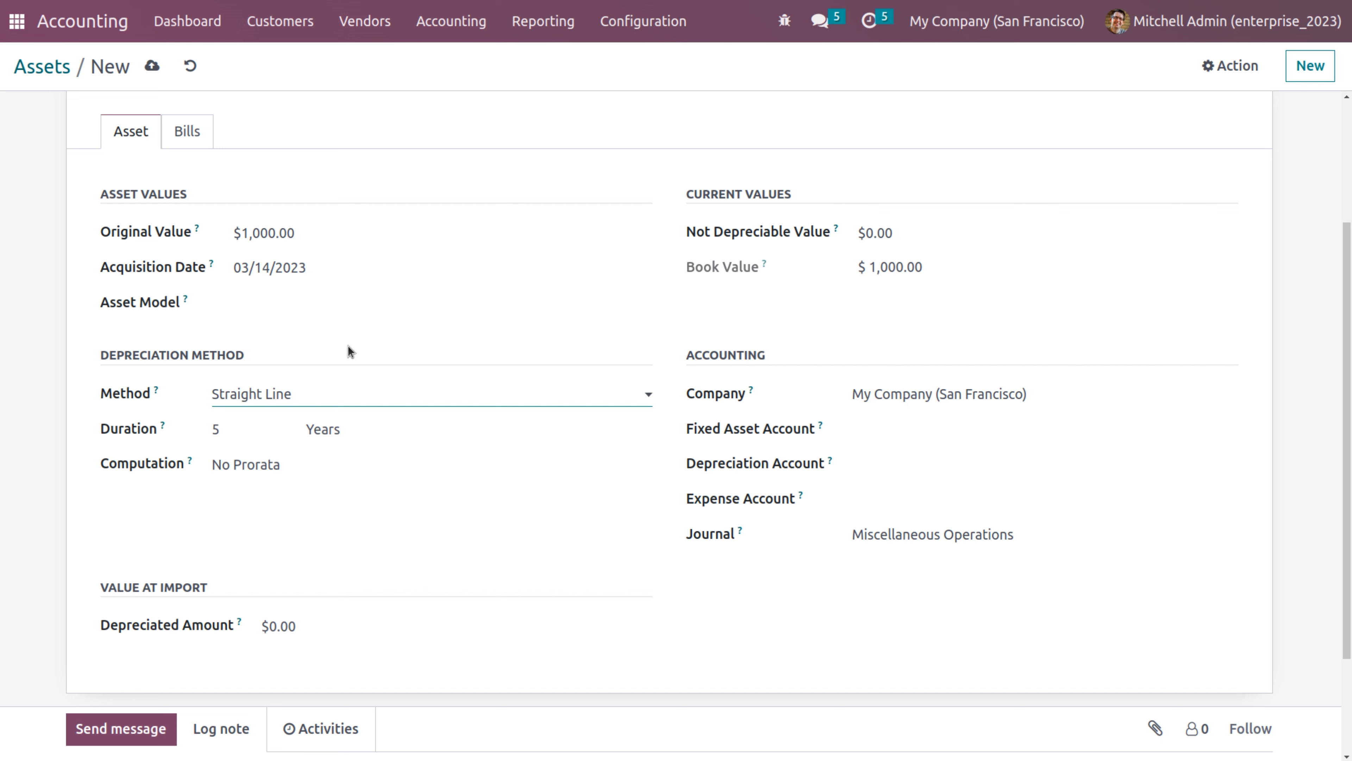
{"action": "left_click", "coordinate": [286, 461]}
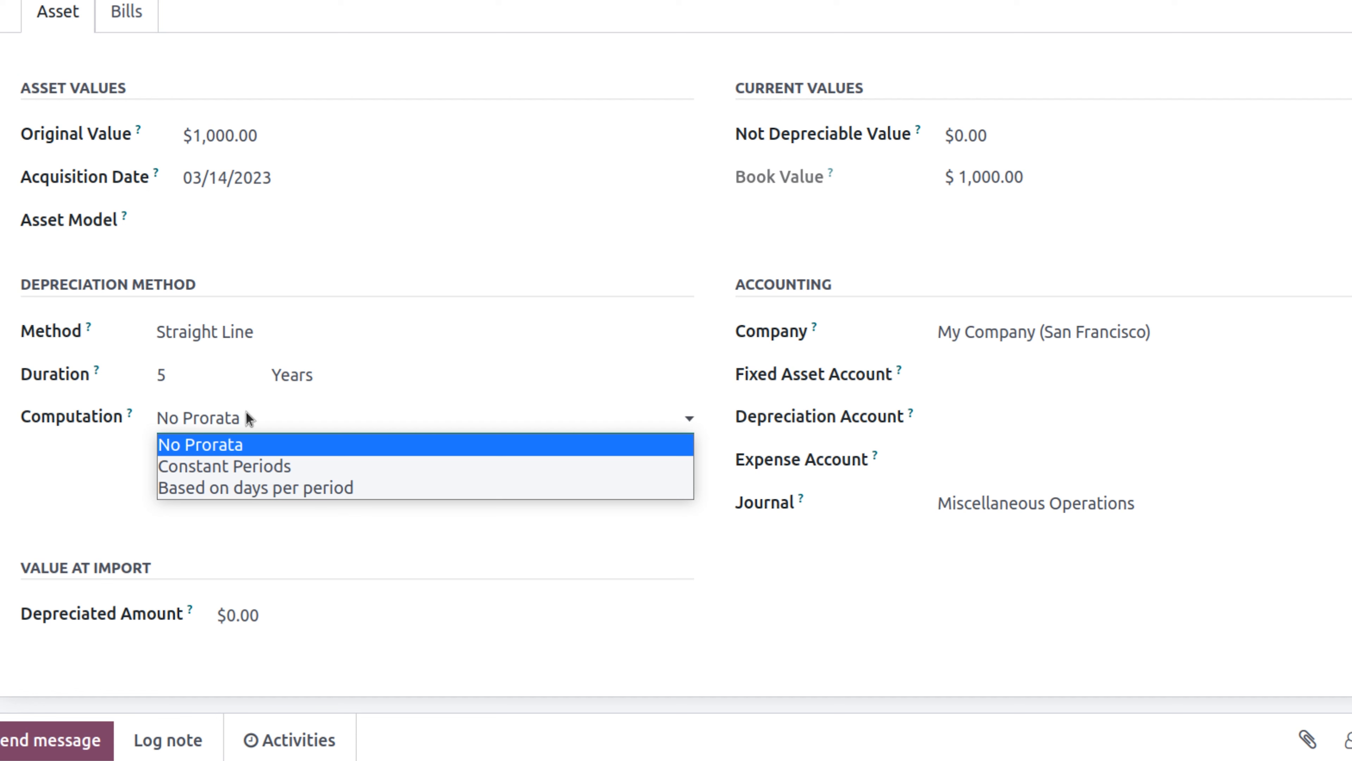
{"action": "left_click", "coordinate": [883, 239]}
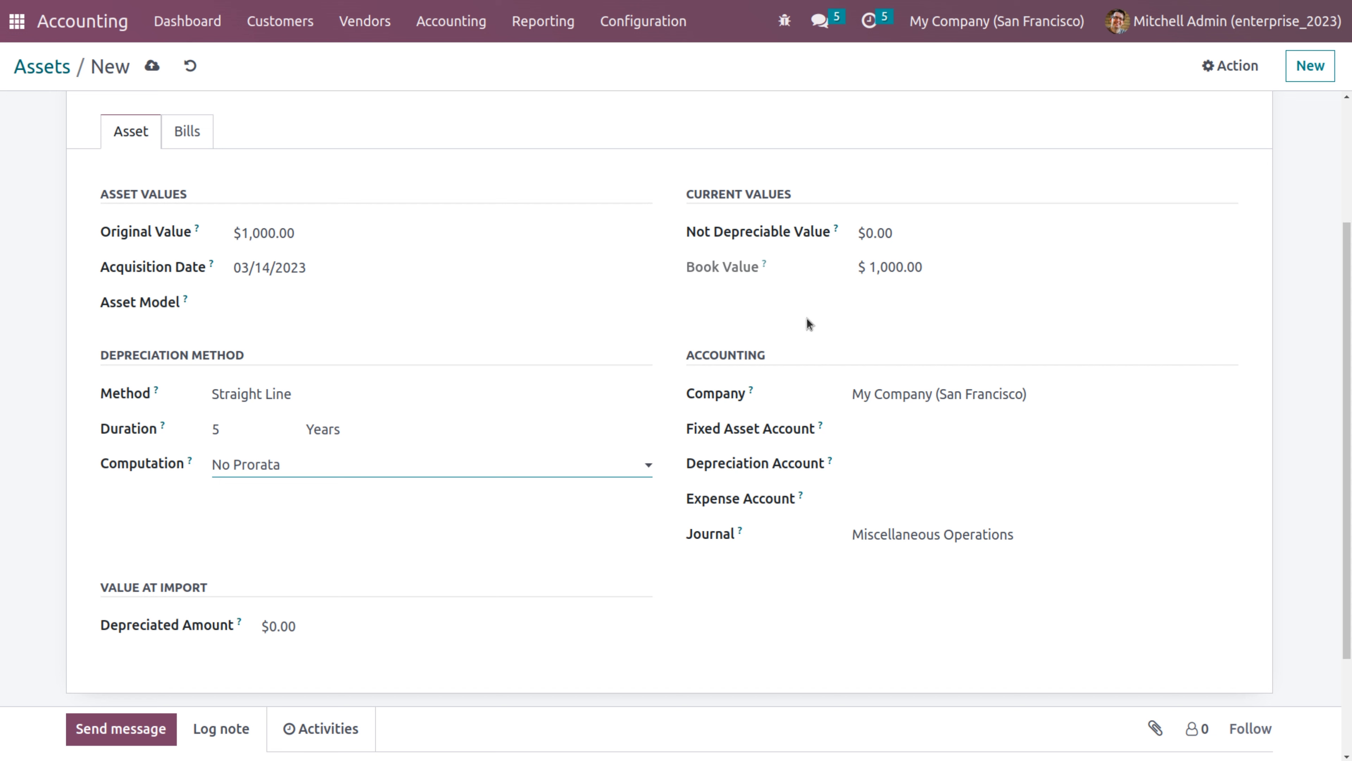
- Assign 151000 Fixed Asset as the laptop's fixed asset account
{"action": "left_click", "coordinate": [887, 425]}
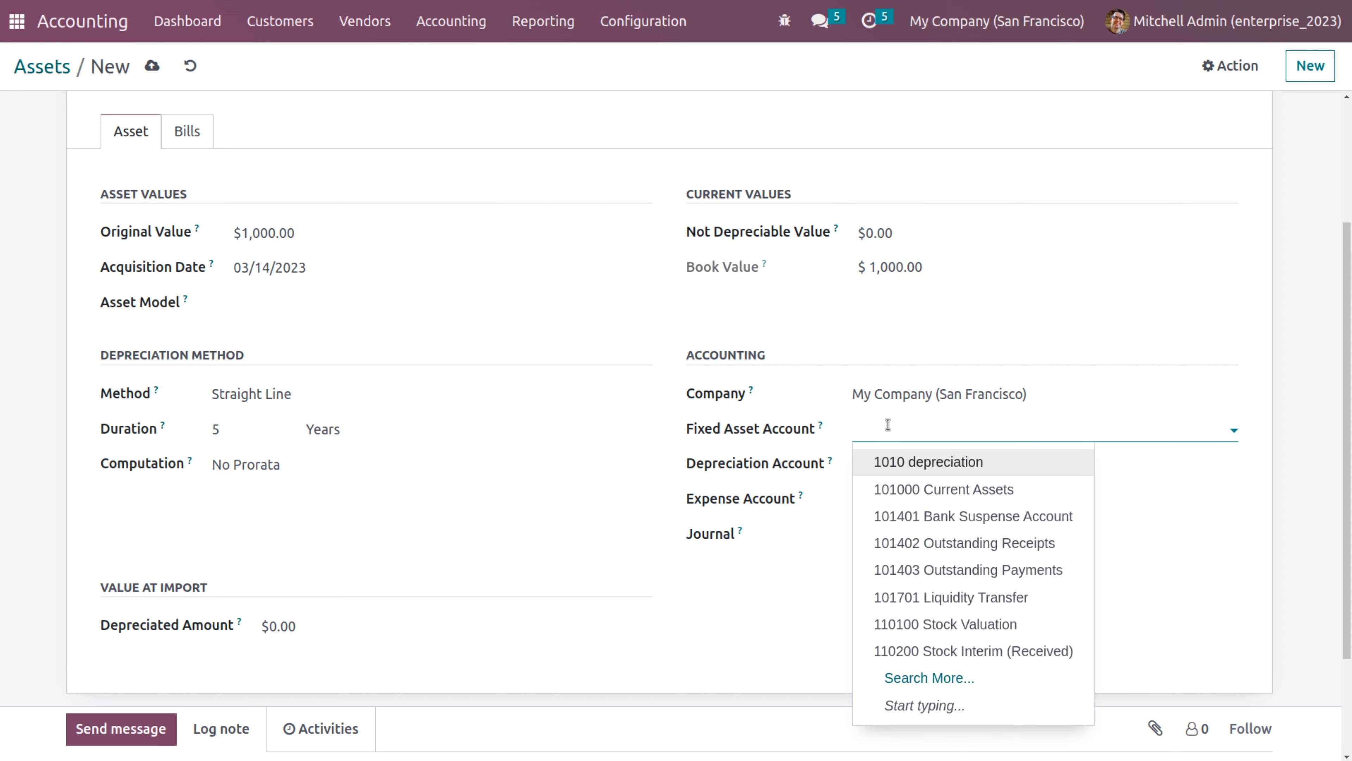
{"action": "type", "text": "fi"}
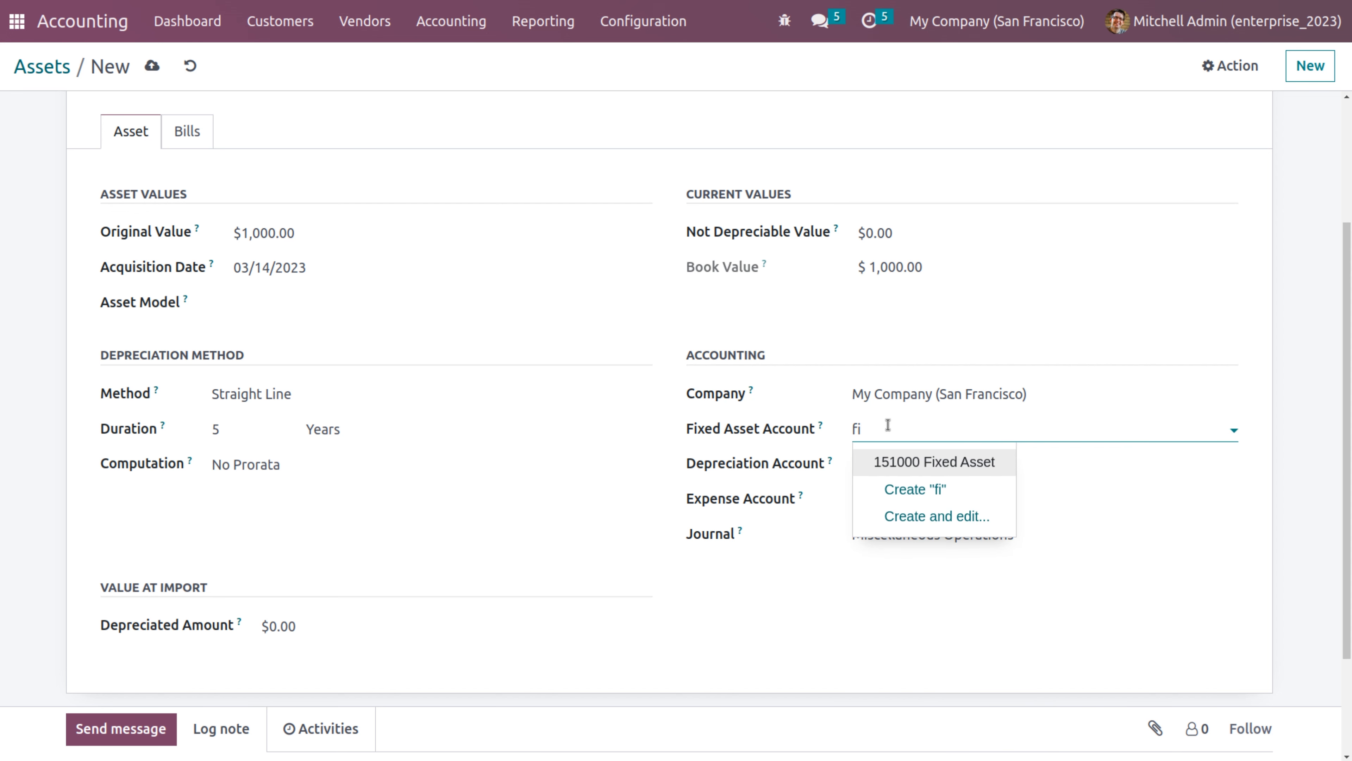
{"action": "key", "text": "Return"}
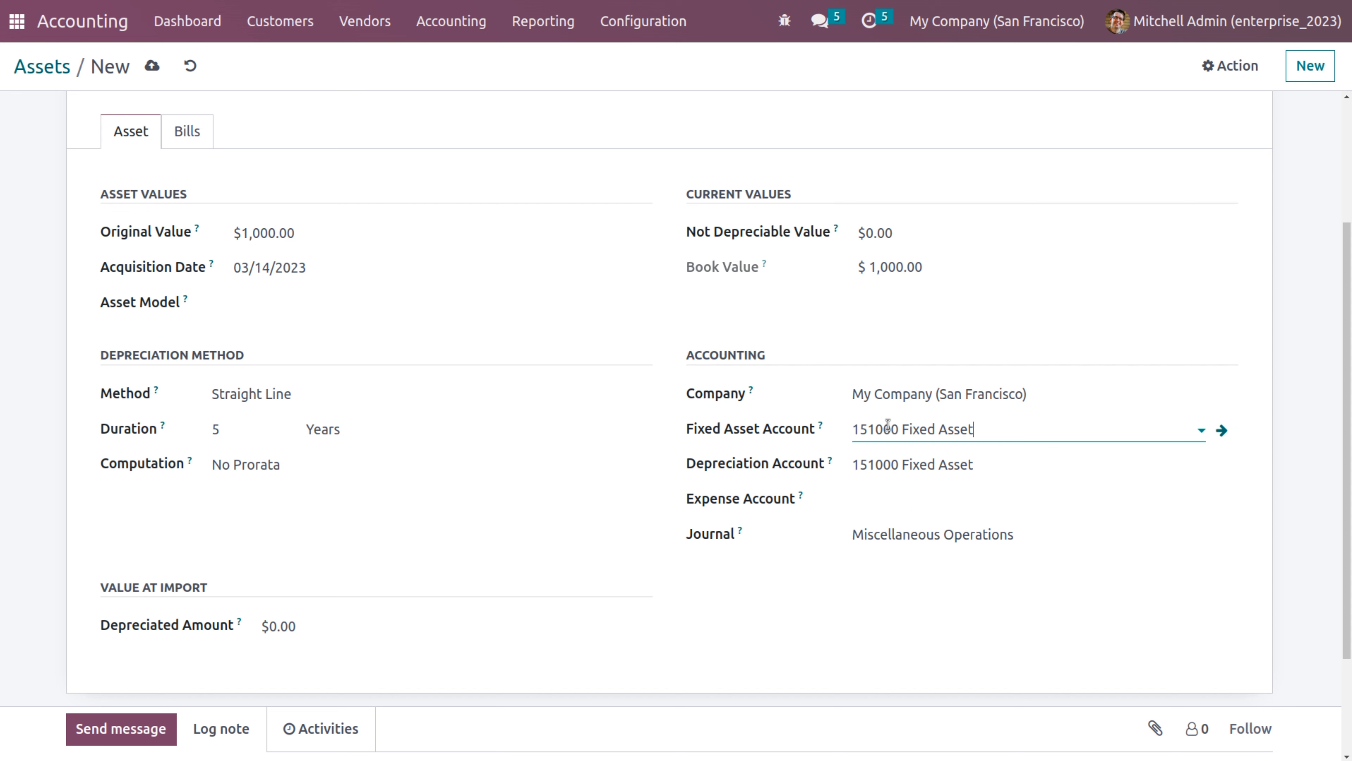
- Change the laptop's depreciation account to 1010 depreciation
{"action": "left_click", "coordinate": [1006, 461]}
{"action": "key", "text": "BackSpace"}
{"action": "key", "text": "BackSpace"}
{"action": "key", "text": "BackSpace"}
{"action": "key", "text": "BackSpace"}
{"action": "key", "text": "BackSpace"}
{"action": "key", "text": "BackSpace"}
{"action": "key", "text": "BackSpace"}
{"action": "key", "text": "BackSpace"}
{"action": "key", "text": "BackSpace"}
{"action": "key", "text": "BackSpace"}
{"action": "key", "text": "BackSpace"}
{"action": "key", "text": "BackSpace"}
{"action": "key", "text": "BackSpace"}
{"action": "key", "text": "BackSpace"}
{"action": "key", "text": "BackSpace"}
{"action": "key", "text": "BackSpace"}
{"action": "key", "text": "BackSpace"}
{"action": "key", "text": "BackSpace"}
{"action": "type", "text": "de"}
{"action": "left_click", "coordinate": [932, 496]}
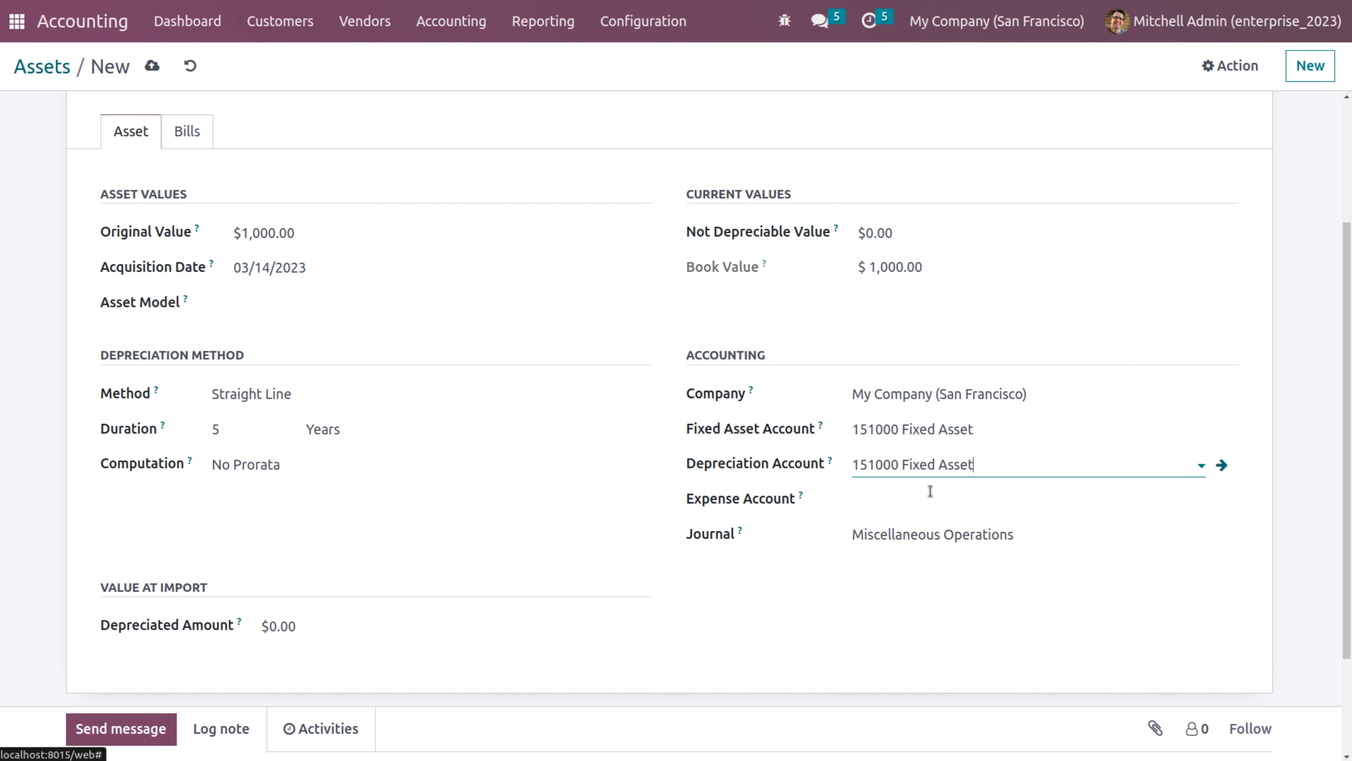
- Assign 600000 Expenses as the laptop's expense account
{"action": "left_click", "coordinate": [912, 495]}
{"action": "type", "text": "ex"}
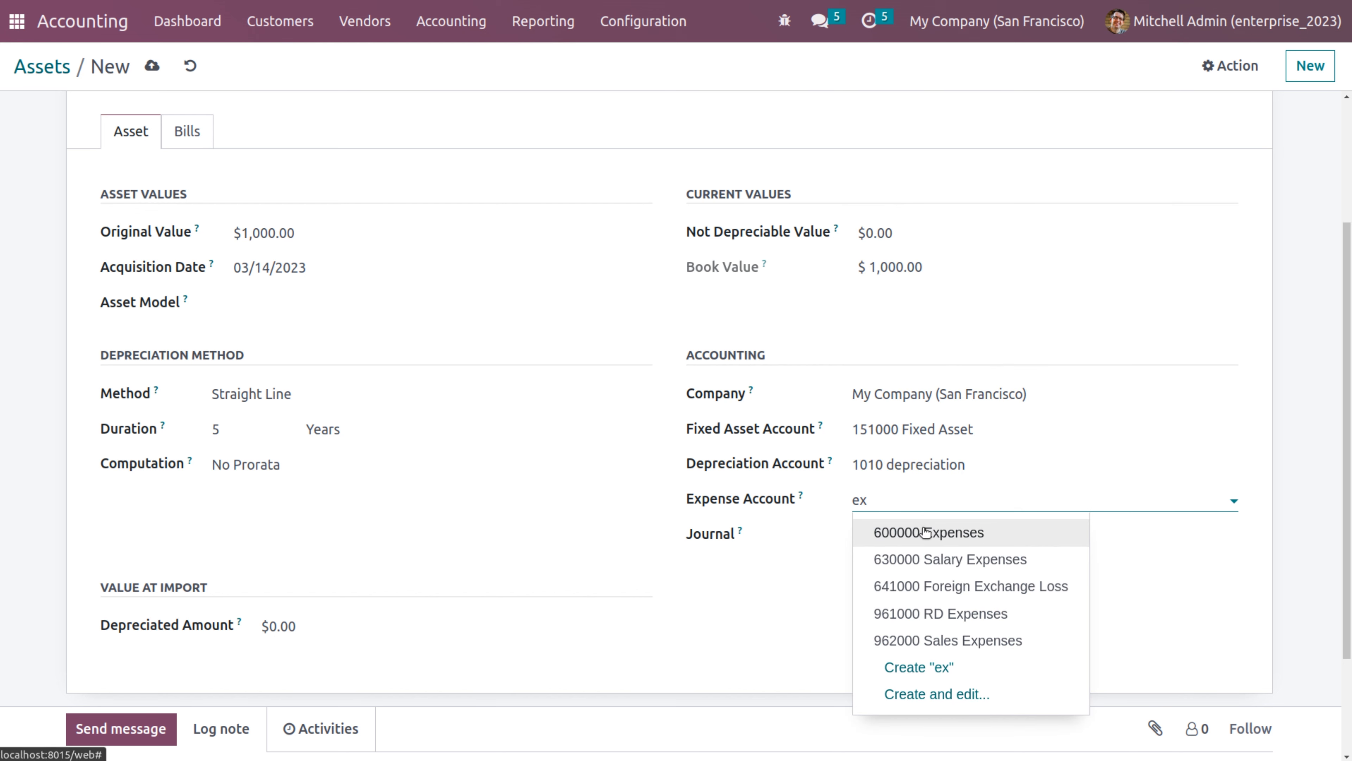
{"action": "left_click", "coordinate": [925, 532]}
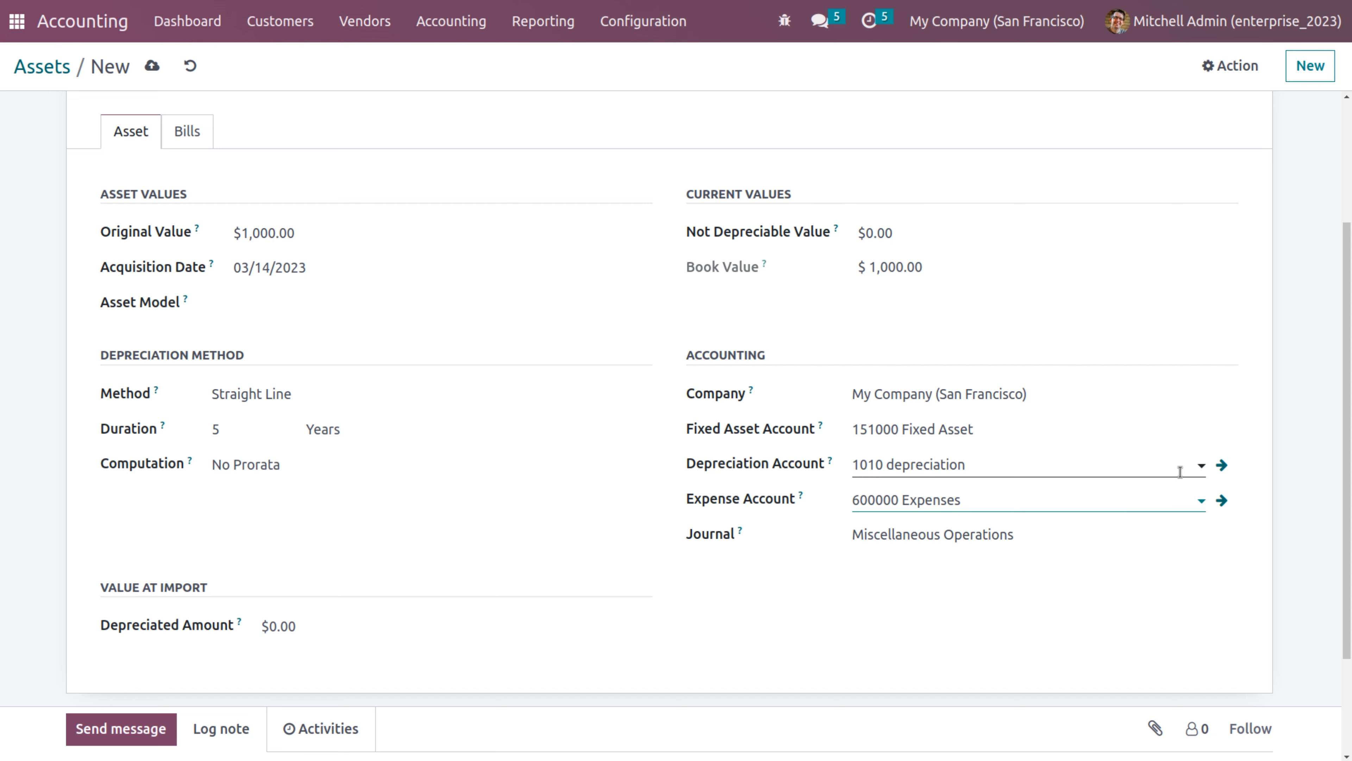
- Open the 1010 depreciation account's record, set Automate Asset to No, save it and return to the laptop asset
{"action": "left_click", "coordinate": [1226, 463]}
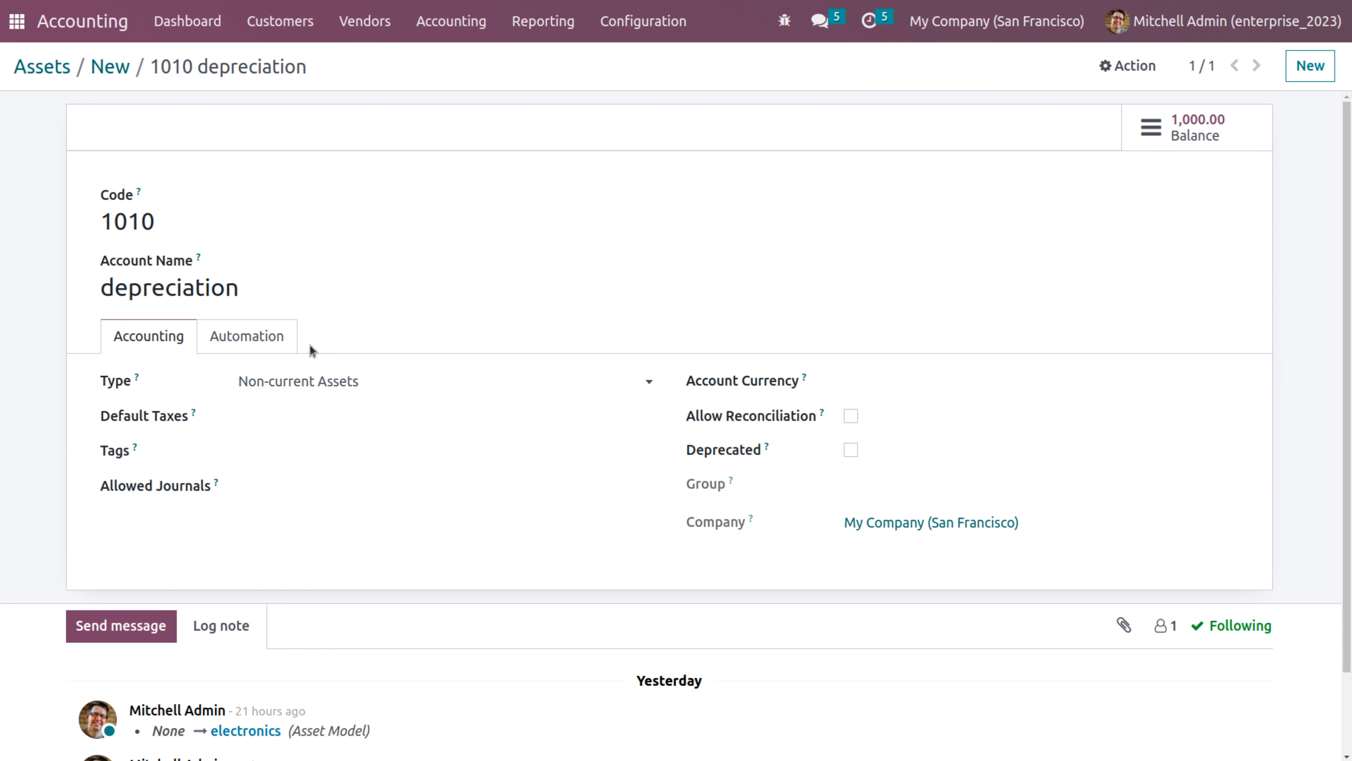
{"action": "left_click", "coordinate": [276, 342]}
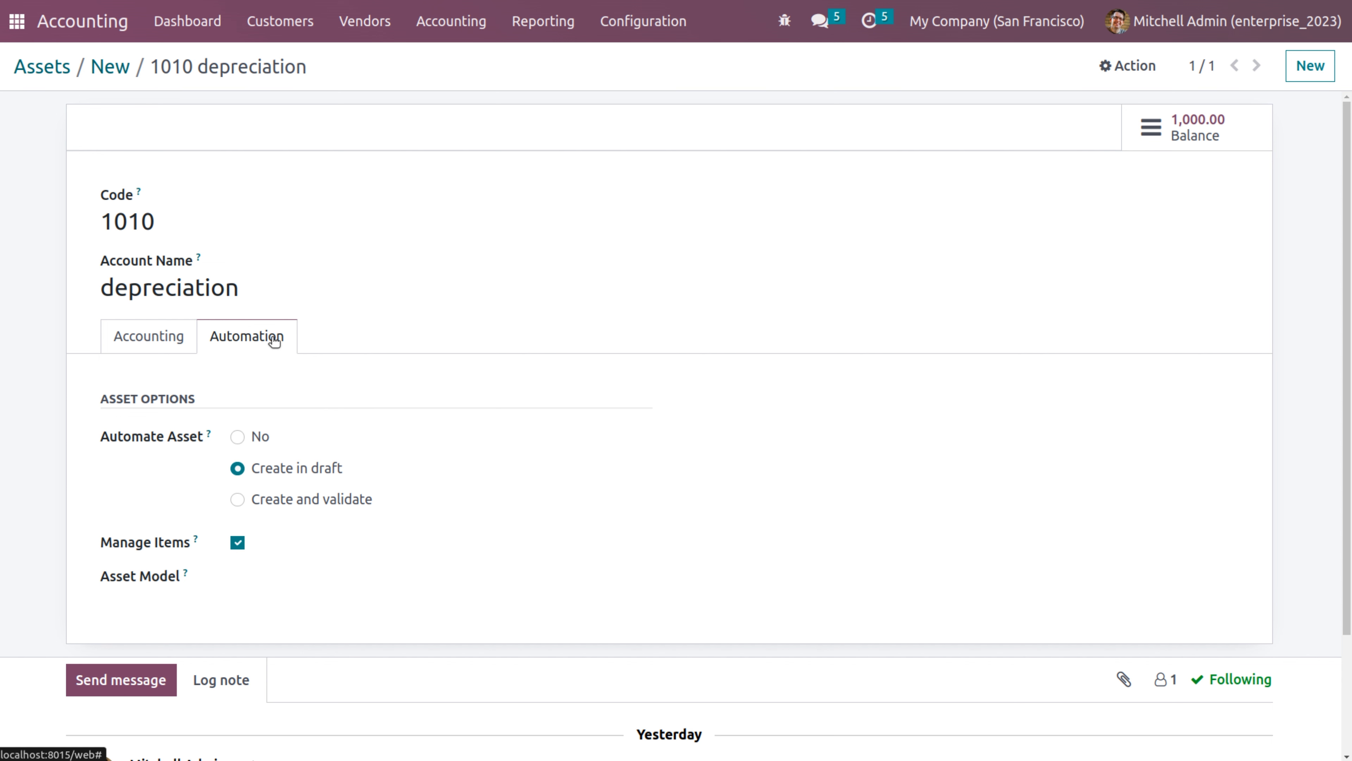
{"action": "left_click", "coordinate": [238, 437]}
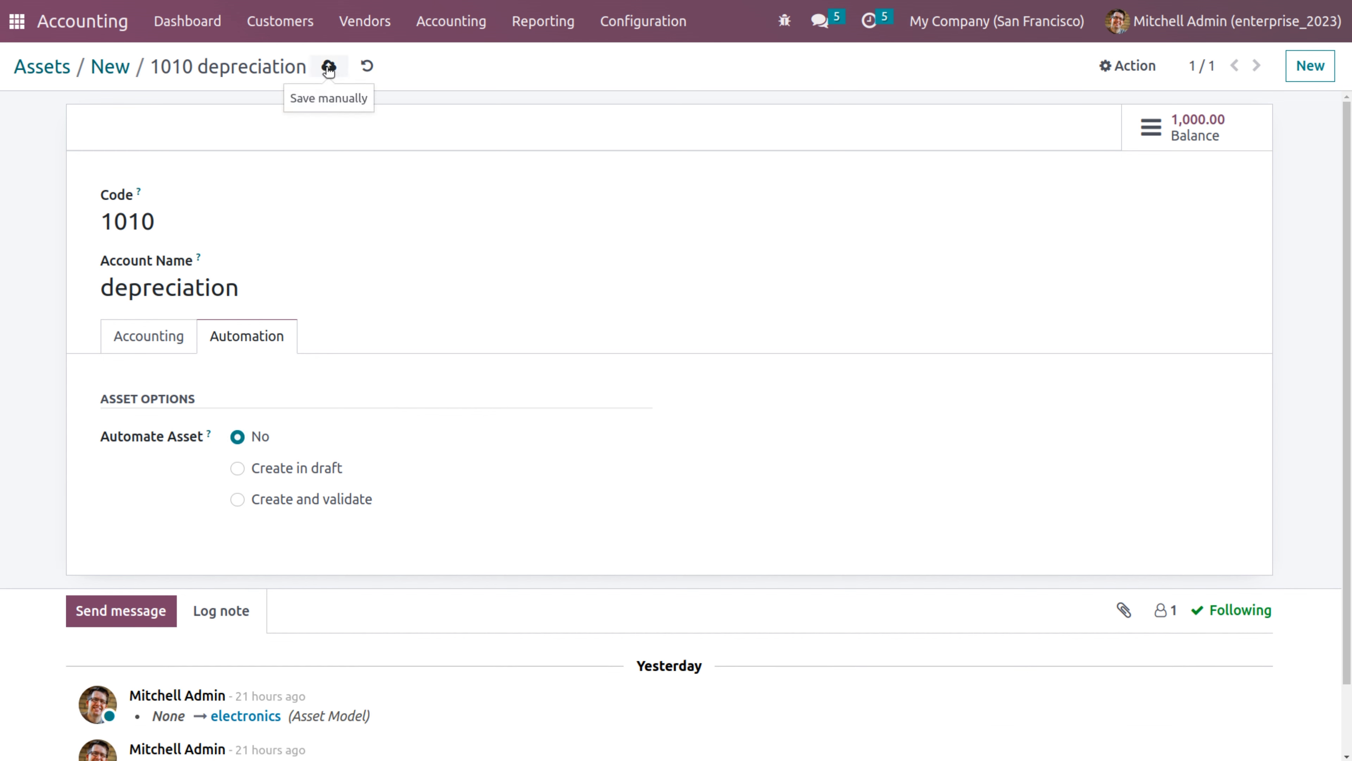
{"action": "left_click", "coordinate": [328, 66]}
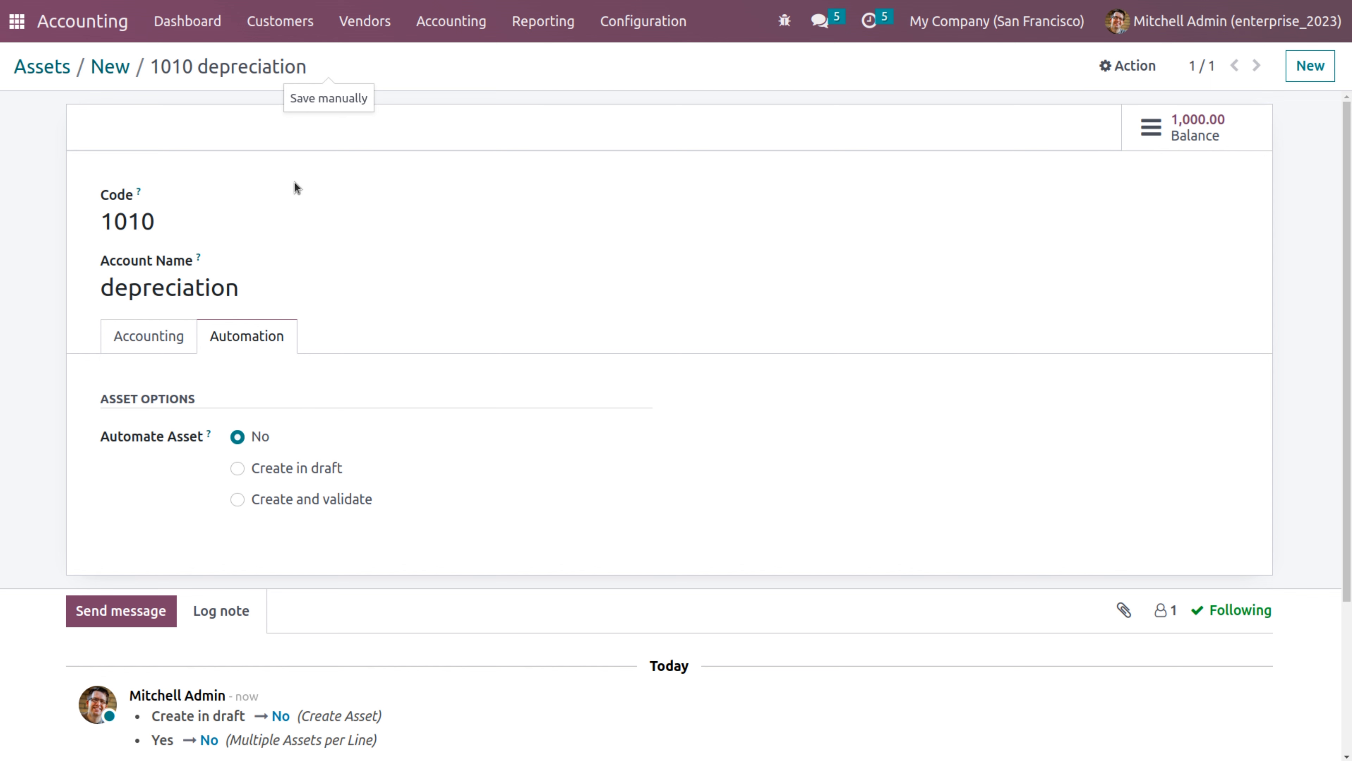
{"action": "left_click", "coordinate": [117, 64]}
{"action": "scroll", "coordinate": [448, 346], "scroll_direction": "up", "scroll_amount": 3}
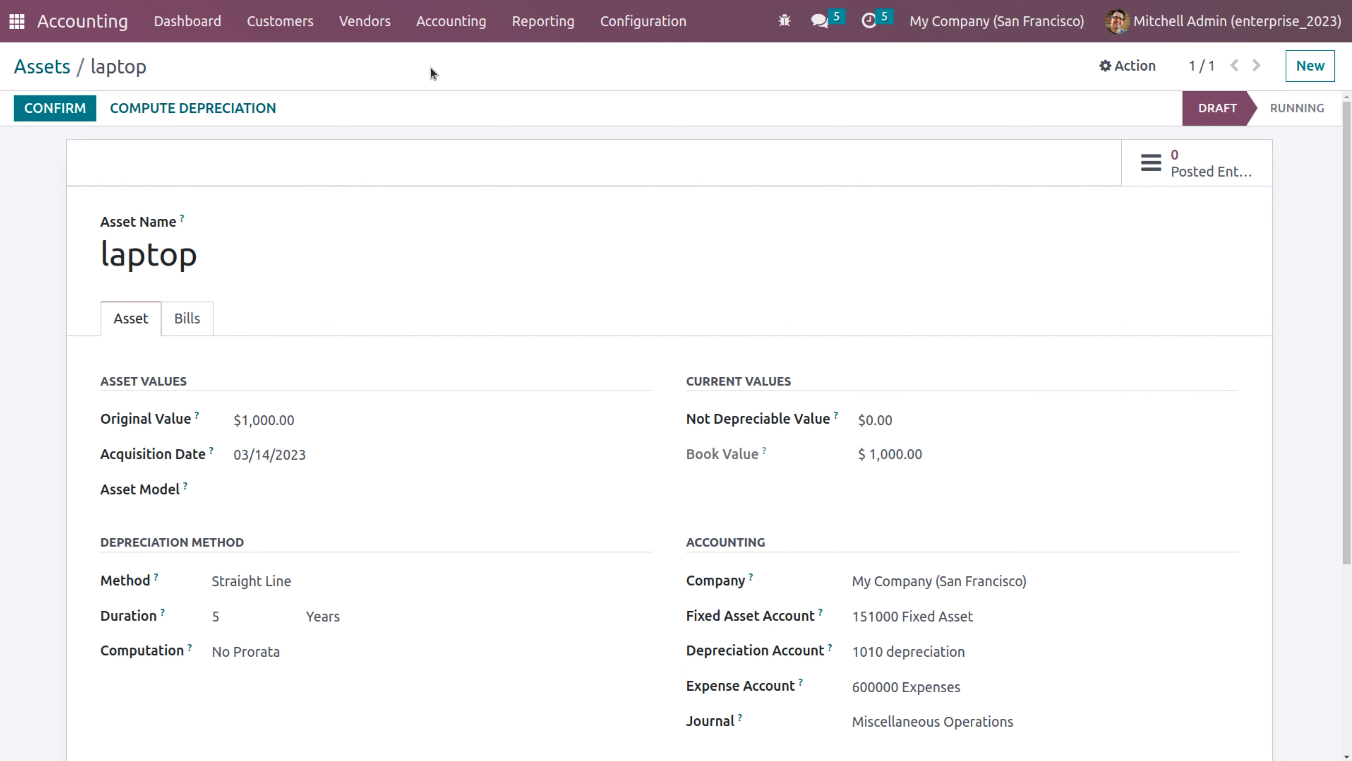
- Create a new asset model named "electronics"
{"action": "left_click", "coordinate": [639, 18]}
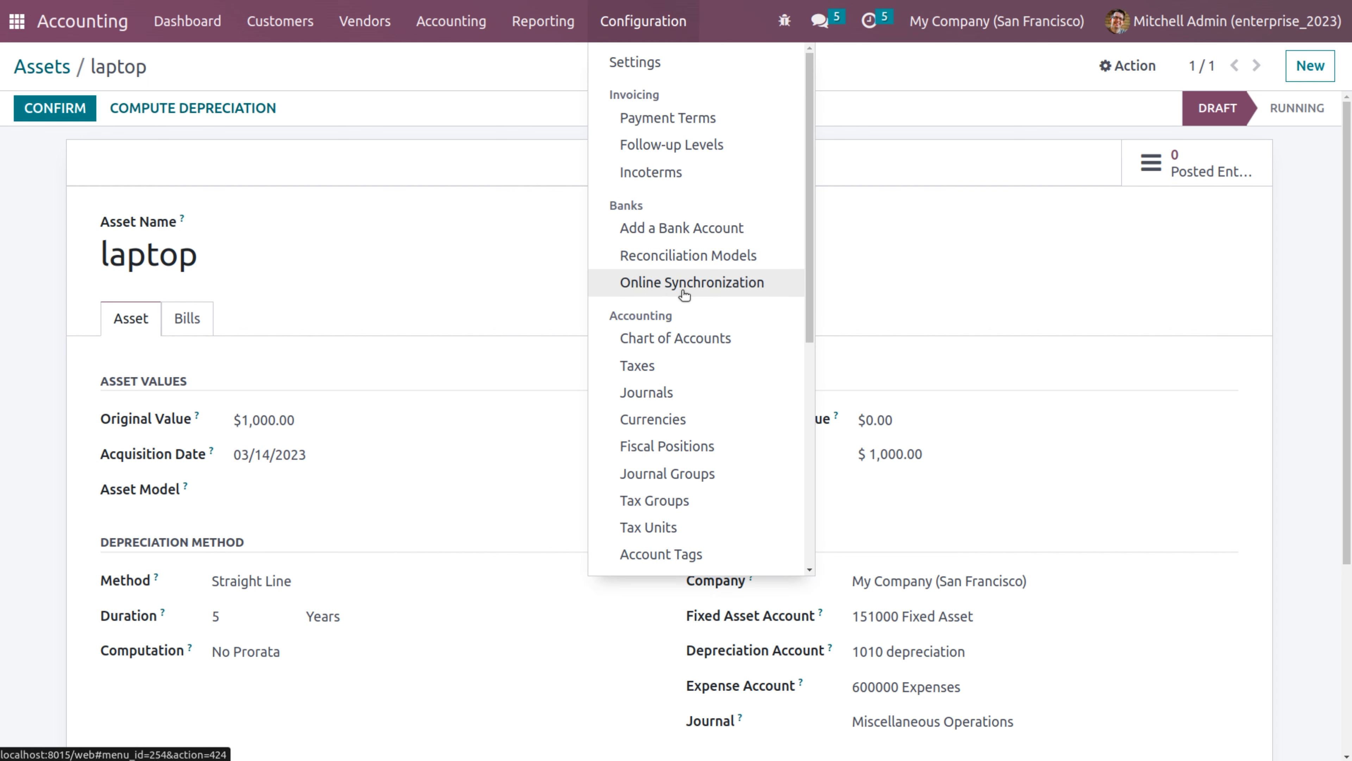
{"action": "scroll", "coordinate": [685, 293], "scroll_direction": "down", "scroll_amount": 2}
{"action": "scroll", "coordinate": [685, 294], "scroll_direction": "down", "scroll_amount": 5}
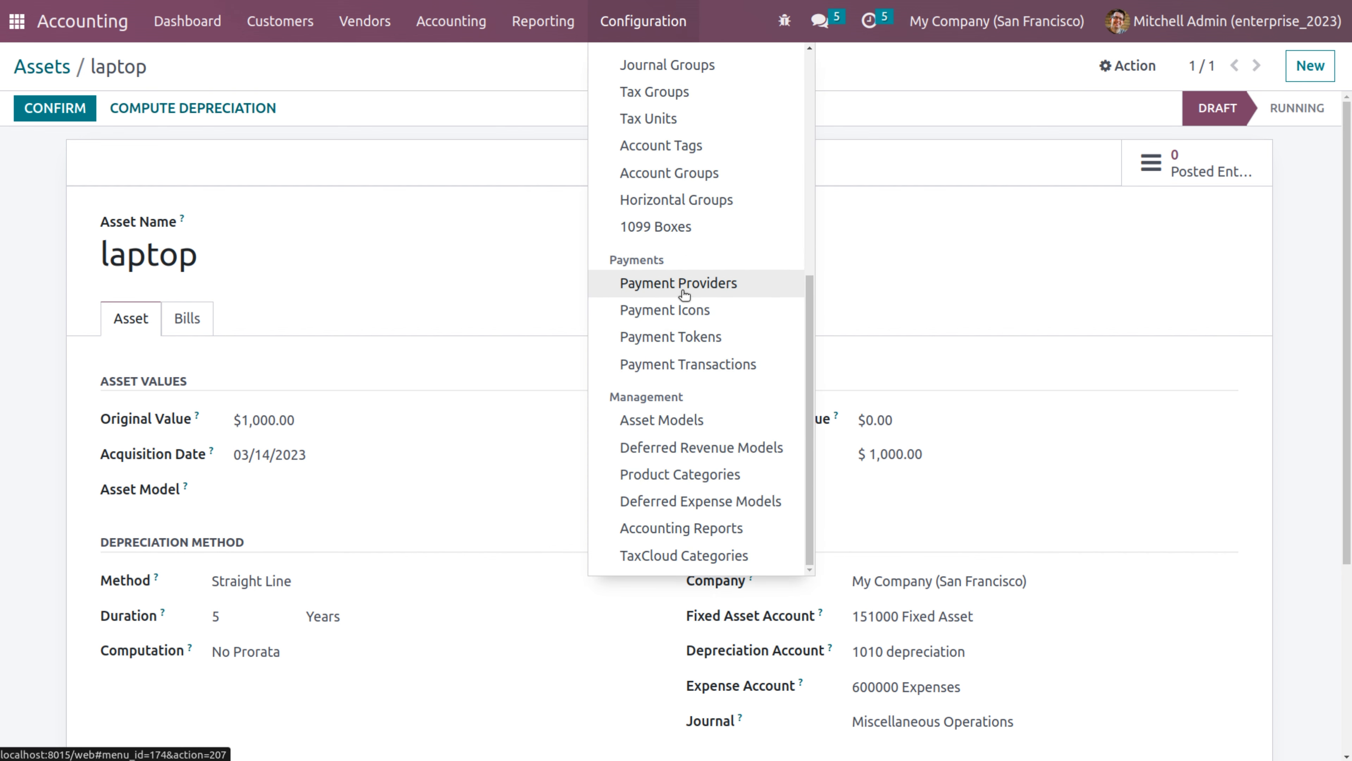
{"action": "left_click", "coordinate": [642, 421]}
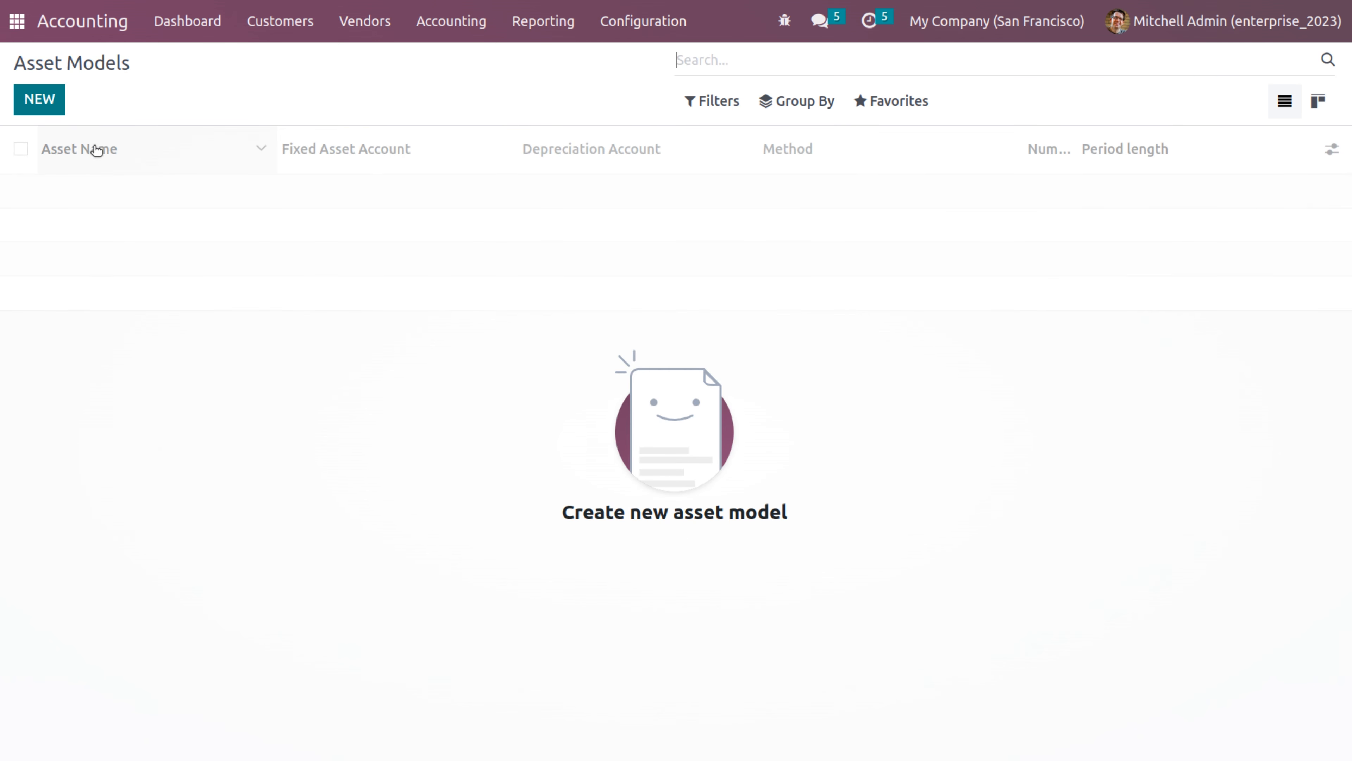
{"action": "left_click", "coordinate": [40, 99]}
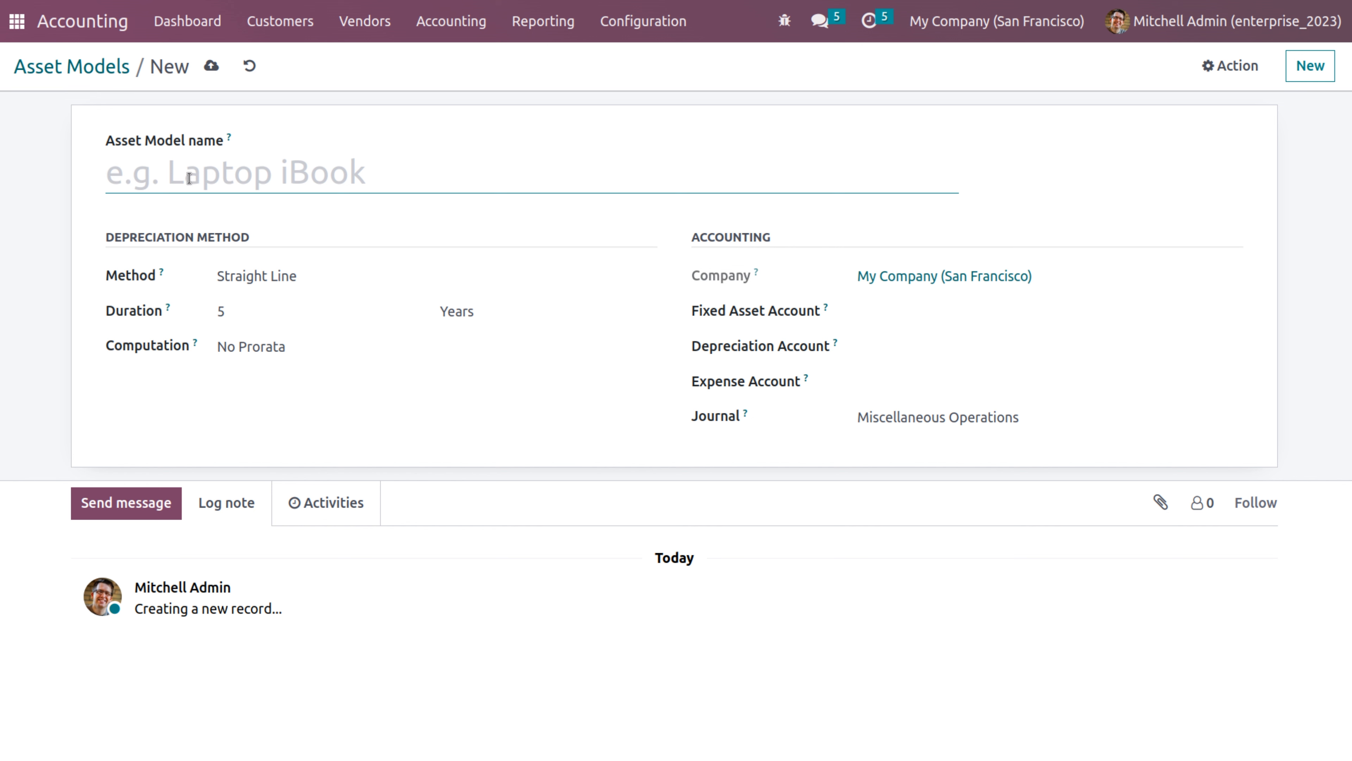
{"action": "type", "text": "ex"}
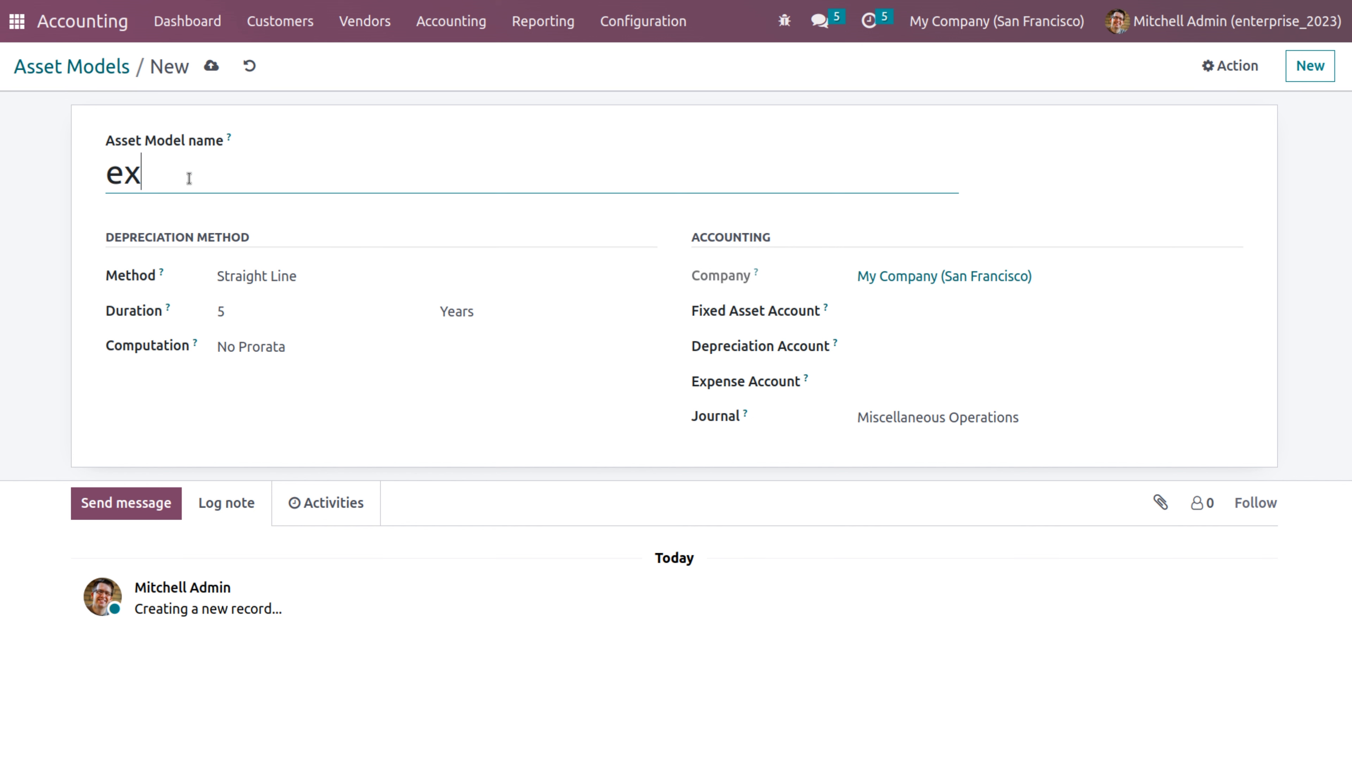
{"action": "key", "text": "BackSpace"}
{"action": "type", "text": "lectronics"}
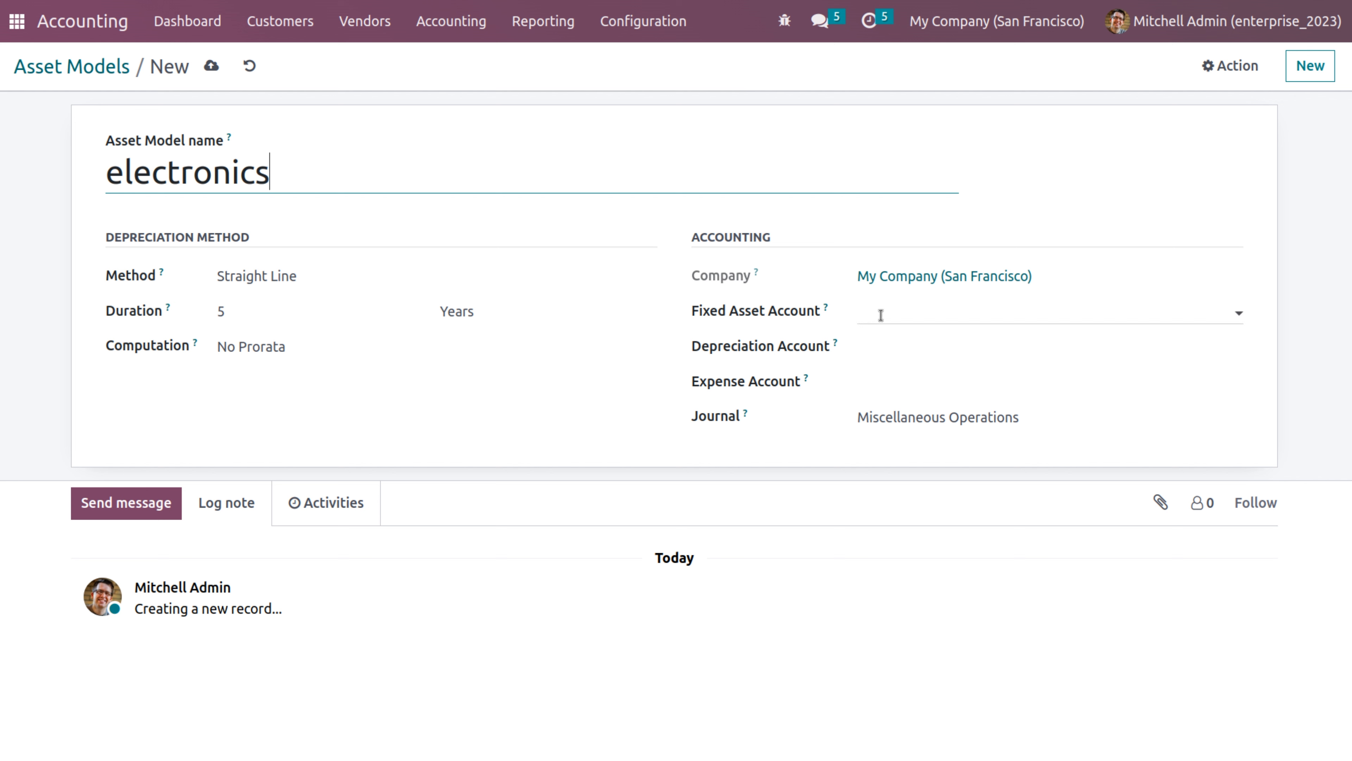
- Assign 151000 Fixed Asset as the electronics model's fixed asset account
{"action": "left_click", "coordinate": [881, 315]}
{"action": "type", "text": "f"}
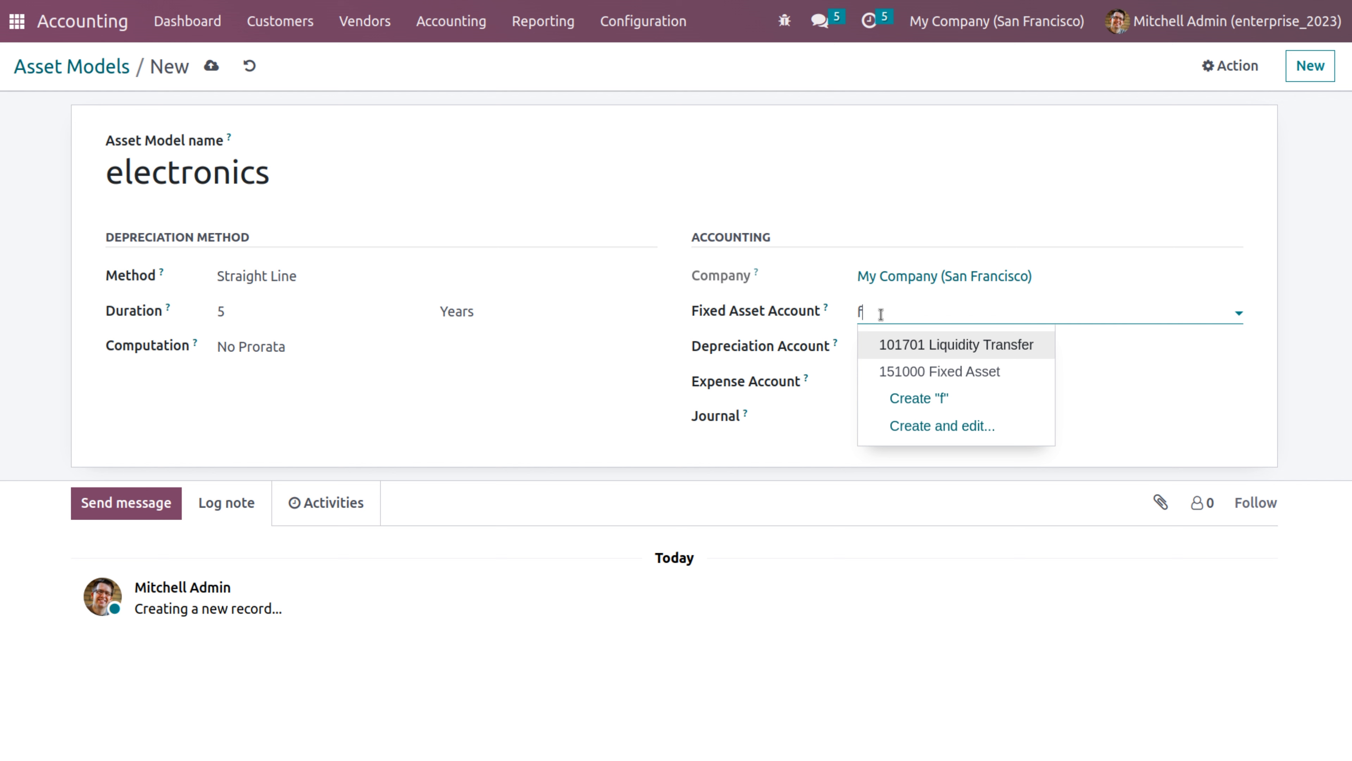
{"action": "key", "text": "Down"}
{"action": "key", "text": "Return"}
- Change the electronics model's depreciation account to 1010 depreciation
{"action": "left_click", "coordinate": [1020, 339]}
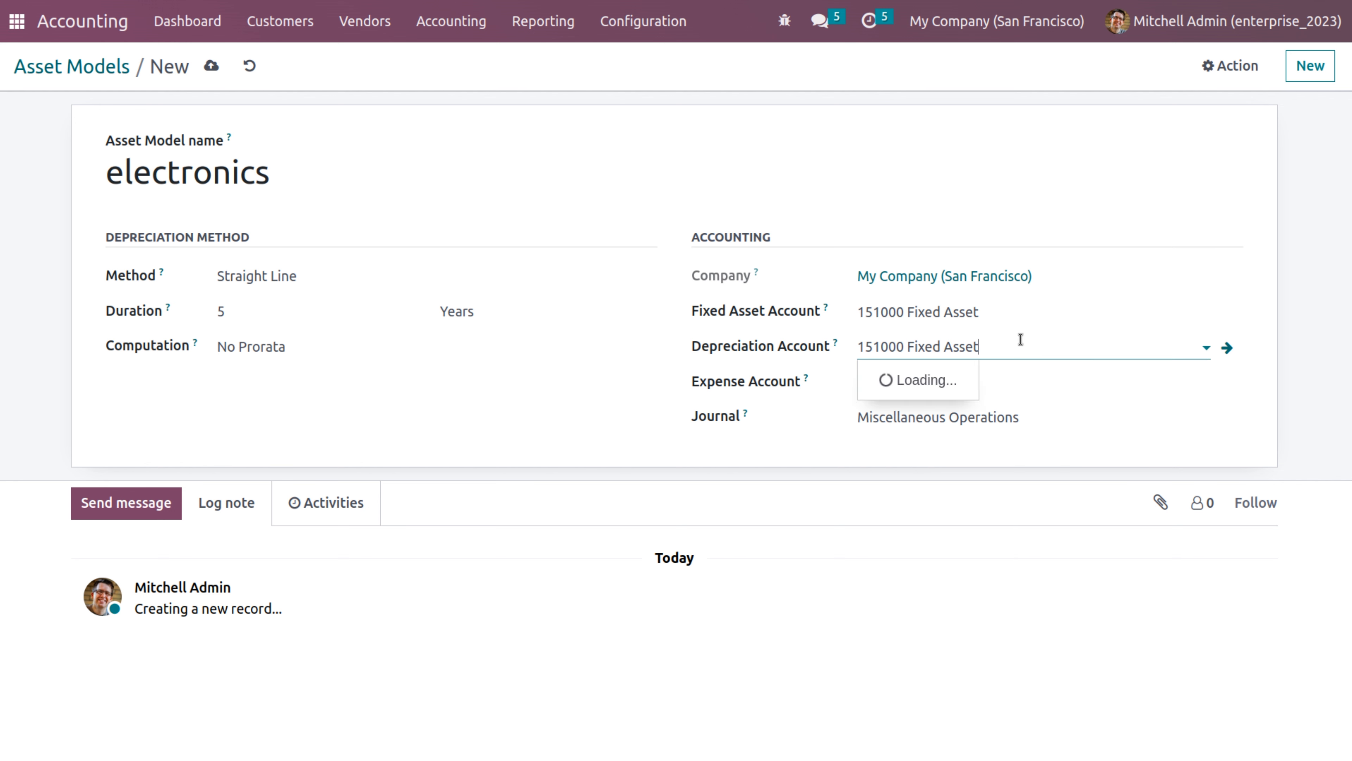
{"action": "key", "text": "BackSpace"}
{"action": "key", "text": "BackSpace"}
{"action": "key", "text": "BackSpace"}
{"action": "key", "text": "BackSpace"}
{"action": "key", "text": "BackSpace"}
{"action": "key", "text": "BackSpace"}
{"action": "key", "text": "BackSpace"}
{"action": "key", "text": "BackSpace"}
{"action": "key", "text": "BackSpace"}
{"action": "key", "text": "BackSpace"}
{"action": "key", "text": "BackSpace"}
{"action": "key", "text": "BackSpace"}
{"action": "key", "text": "BackSpace"}
{"action": "key", "text": "BackSpace"}
{"action": "key", "text": "BackSpace"}
{"action": "key", "text": "BackSpace"}
{"action": "key", "text": "BackSpace"}
{"action": "key", "text": "BackSpace"}
{"action": "type", "text": "de"}
{"action": "key", "text": "Return"}
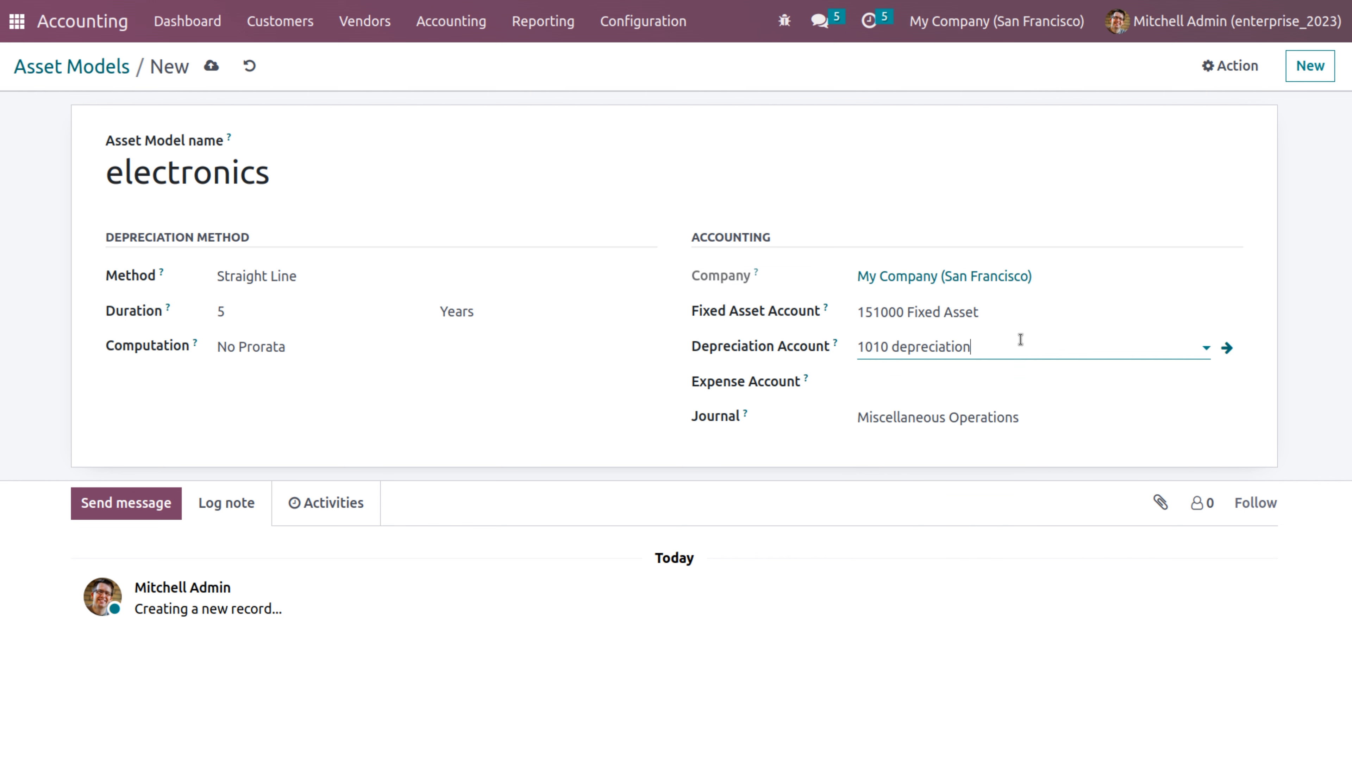
- Assign 600000 Expenses as the electronics model's expense account and save the asset model
{"action": "left_click", "coordinate": [937, 380]}
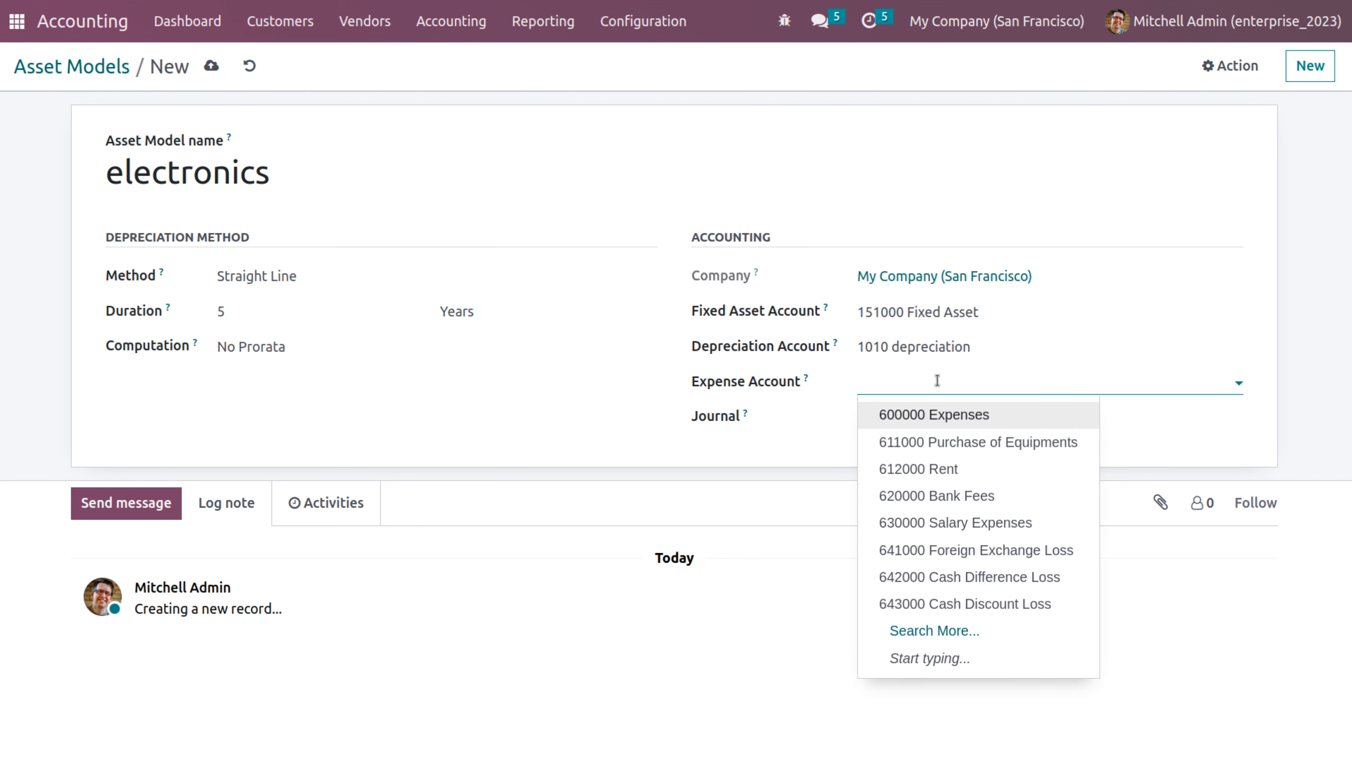
{"action": "left_click", "coordinate": [948, 414]}
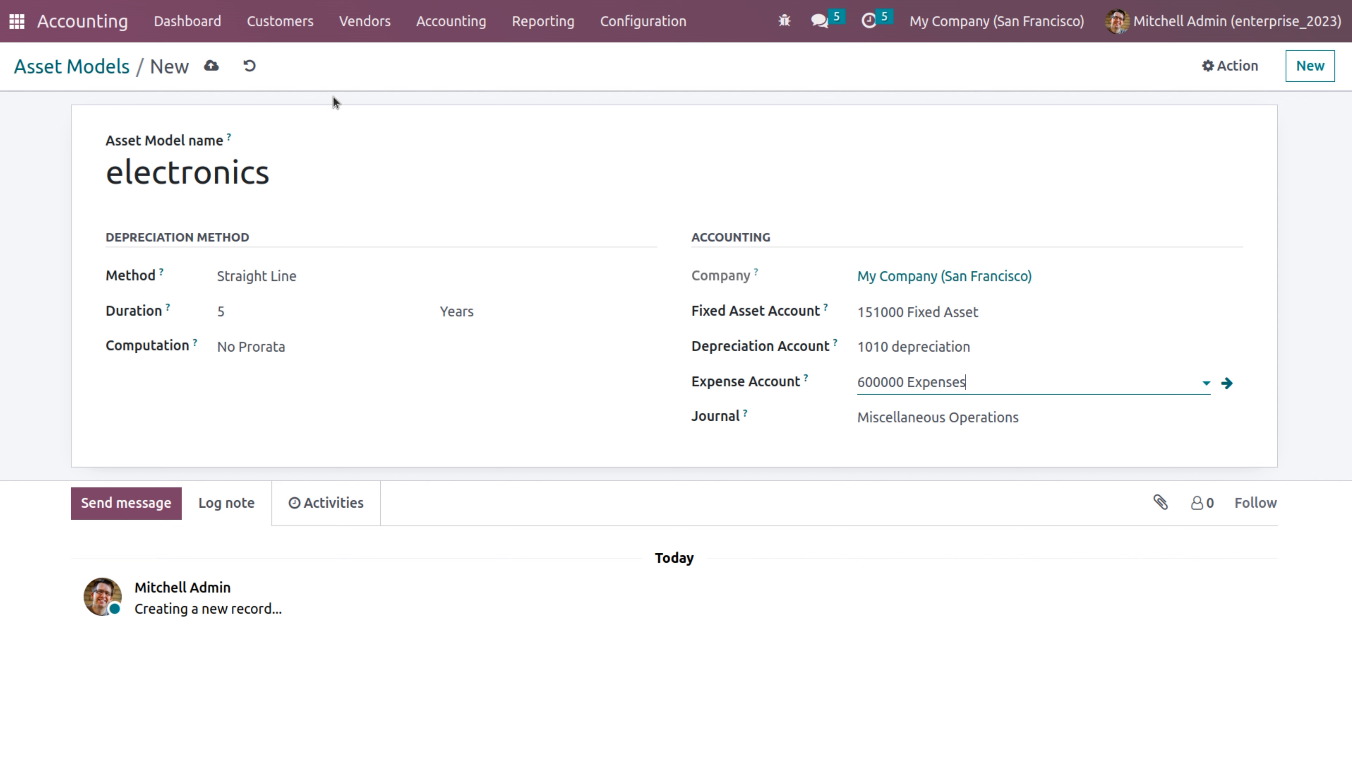
{"action": "left_click", "coordinate": [211, 66]}
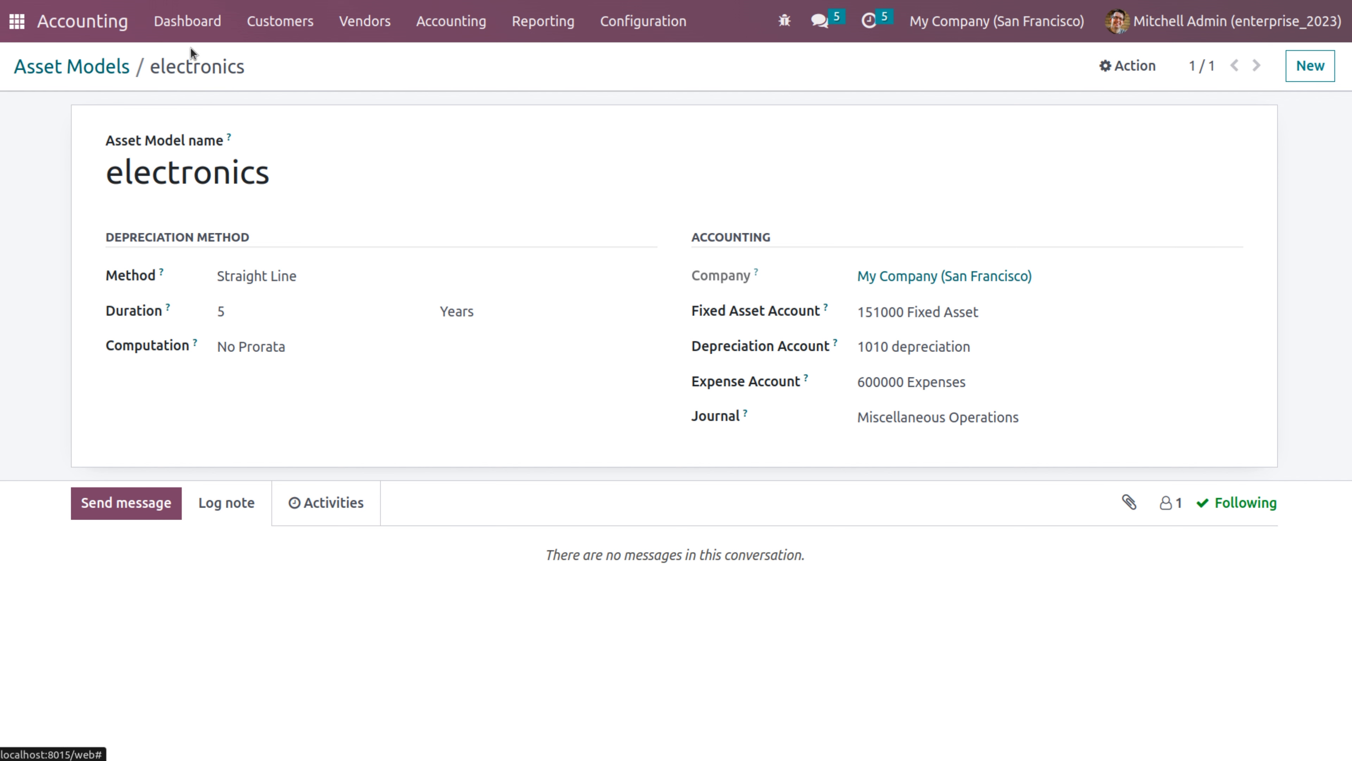
- Open the laptop asset, assign the electronics asset model to it and save the record
{"action": "left_click", "coordinate": [467, 26]}
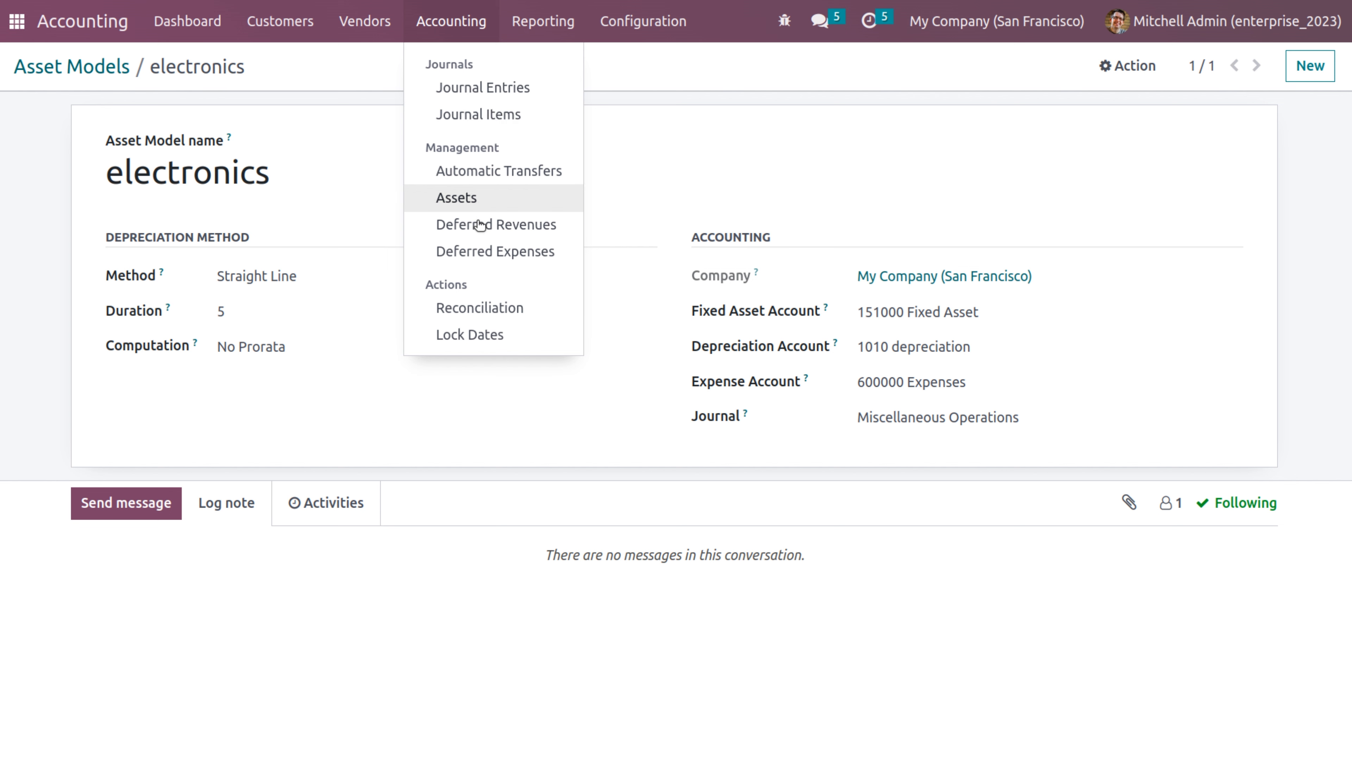
{"action": "left_click", "coordinate": [482, 198]}
{"action": "left_click", "coordinate": [151, 187]}
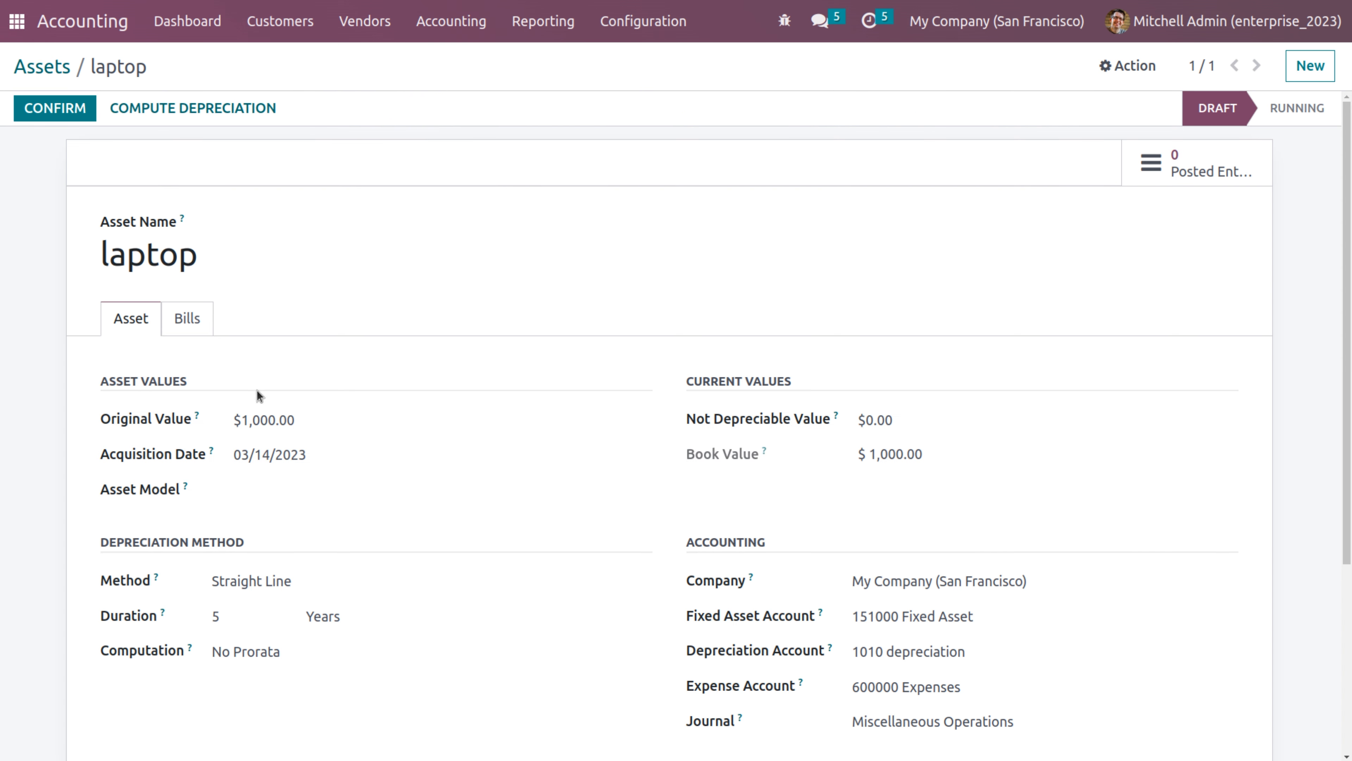
{"action": "left_click", "coordinate": [266, 479]}
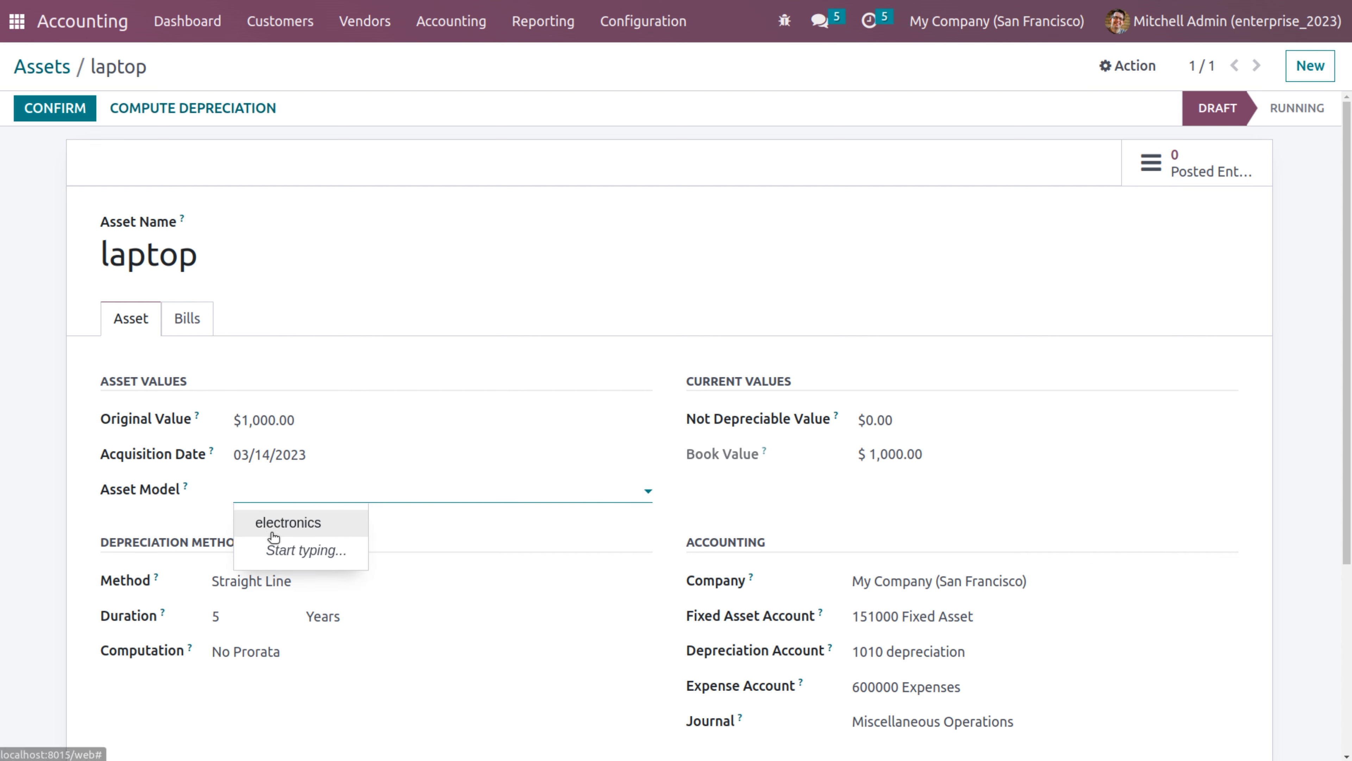
{"action": "left_click", "coordinate": [273, 528]}
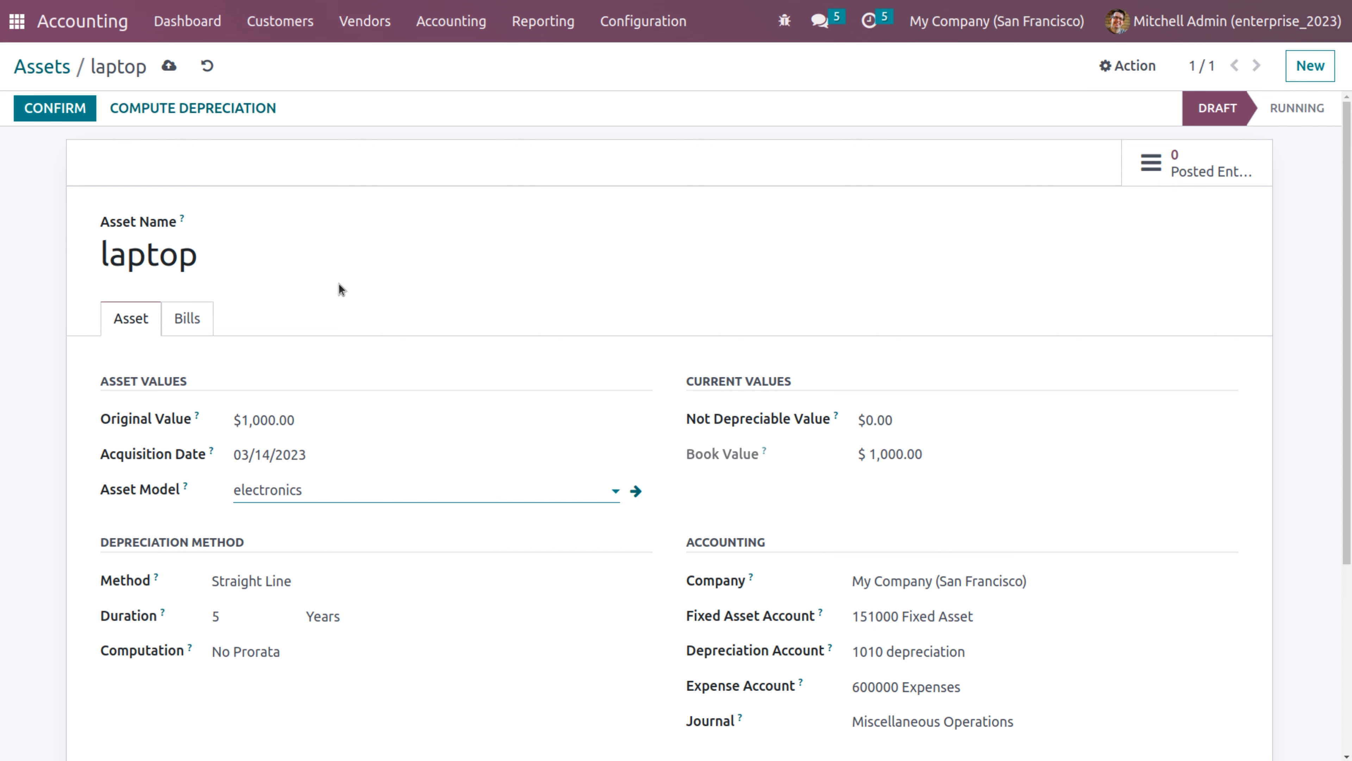
{"action": "scroll", "coordinate": [341, 290], "scroll_direction": "down", "scroll_amount": 5}
{"action": "scroll", "coordinate": [338, 284], "scroll_direction": "up", "scroll_amount": 5}
{"action": "left_click", "coordinate": [169, 67]}
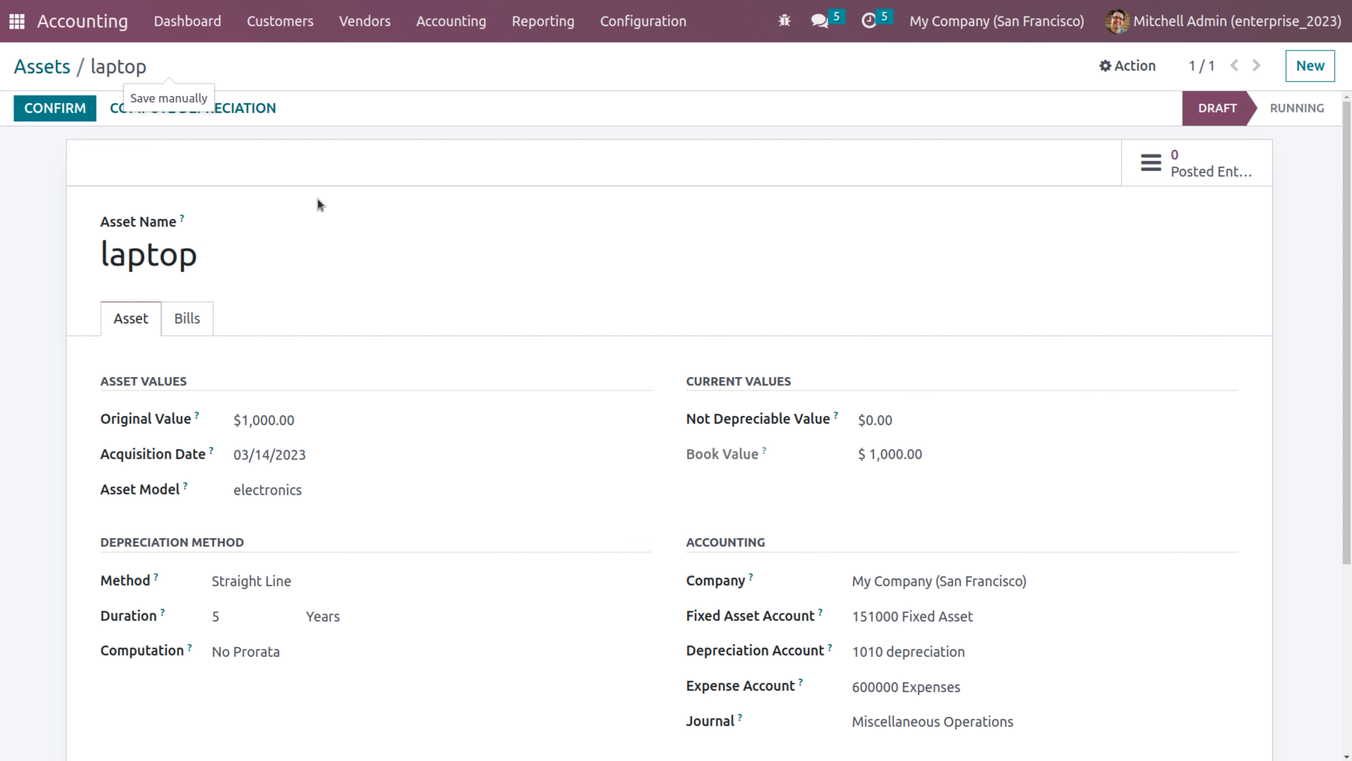
- Compute the laptop asset's depreciation and review the yearly lines on its depreciation board
{"action": "left_click", "coordinate": [239, 110]}
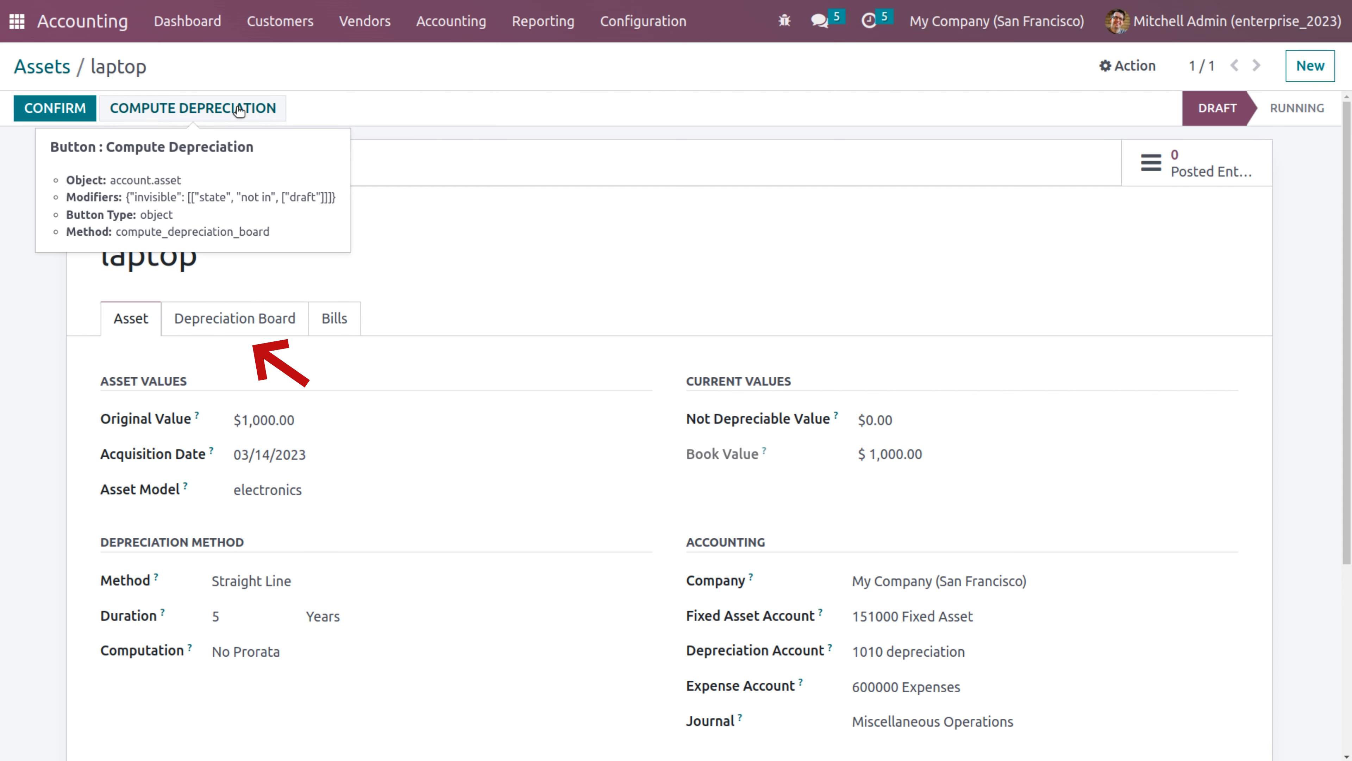
{"action": "left_click", "coordinate": [229, 329]}
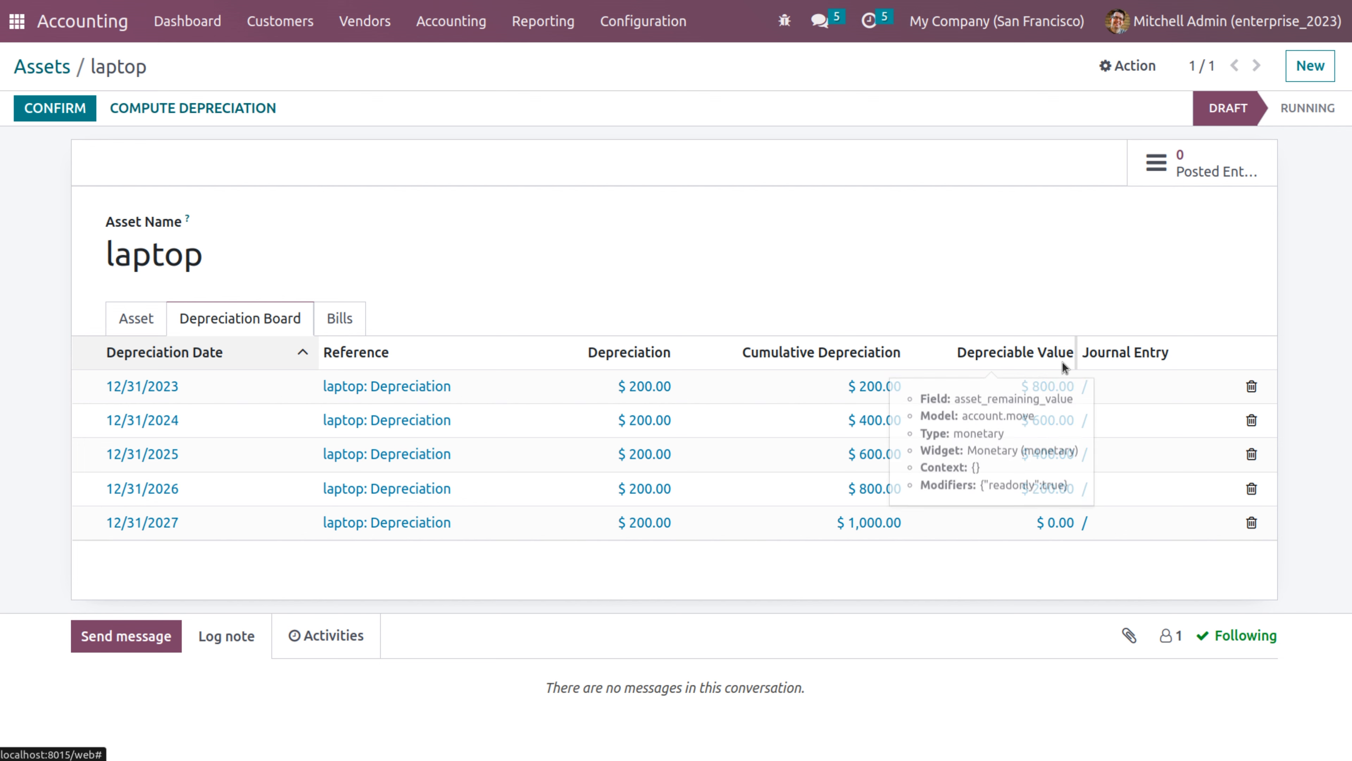
{"action": "left_click", "coordinate": [1084, 421]}
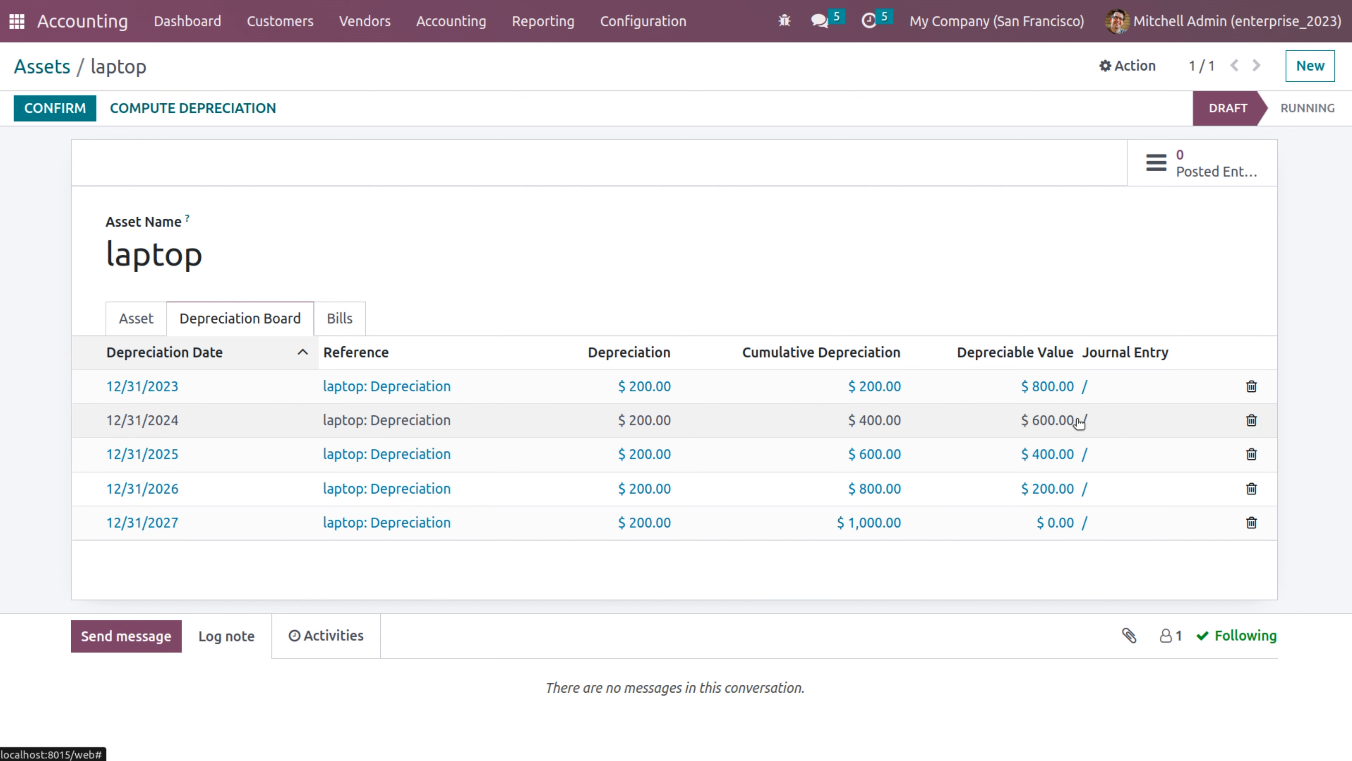
{"action": "left_click", "coordinate": [1074, 385]}
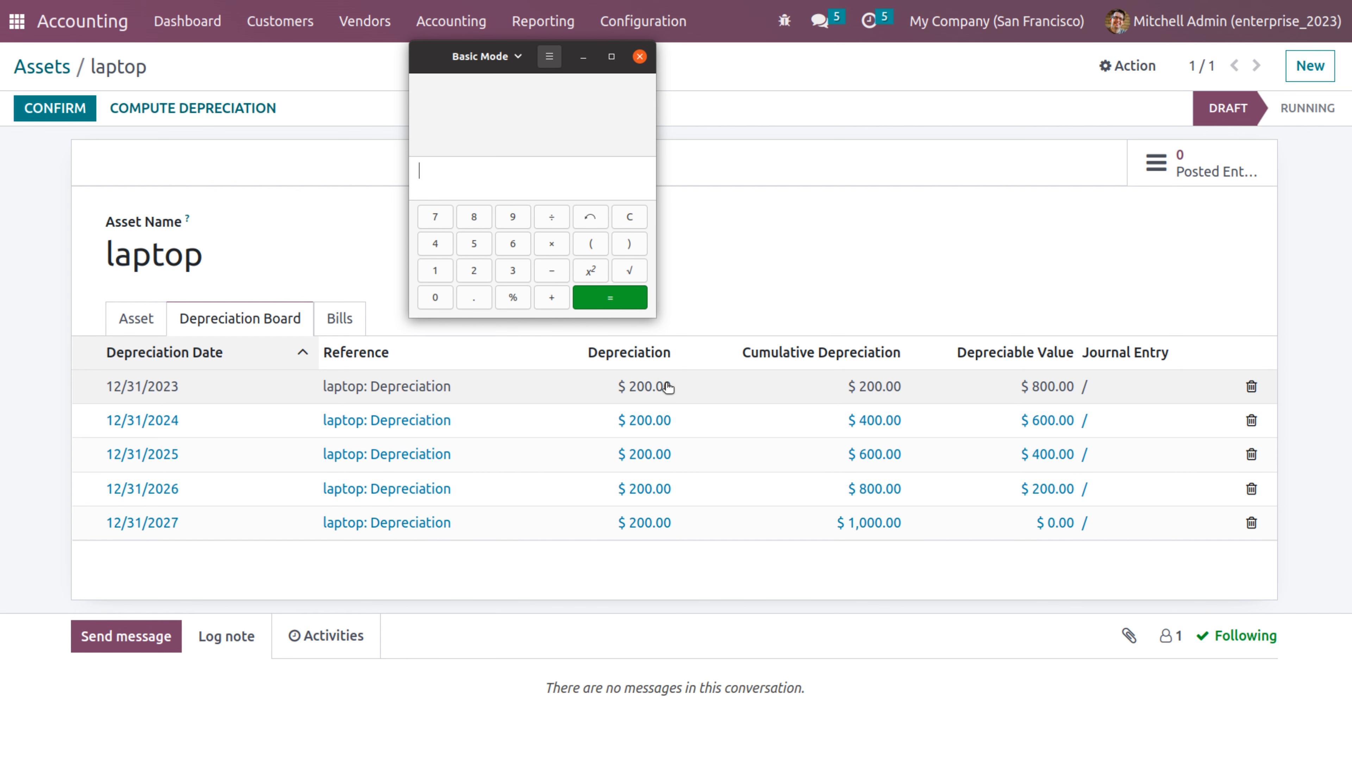
- Switch to the calculator and divide 1000 by 5 to check the yearly straight-line depreciation
{"action": "mouse_move", "coordinate": [663, 349]}
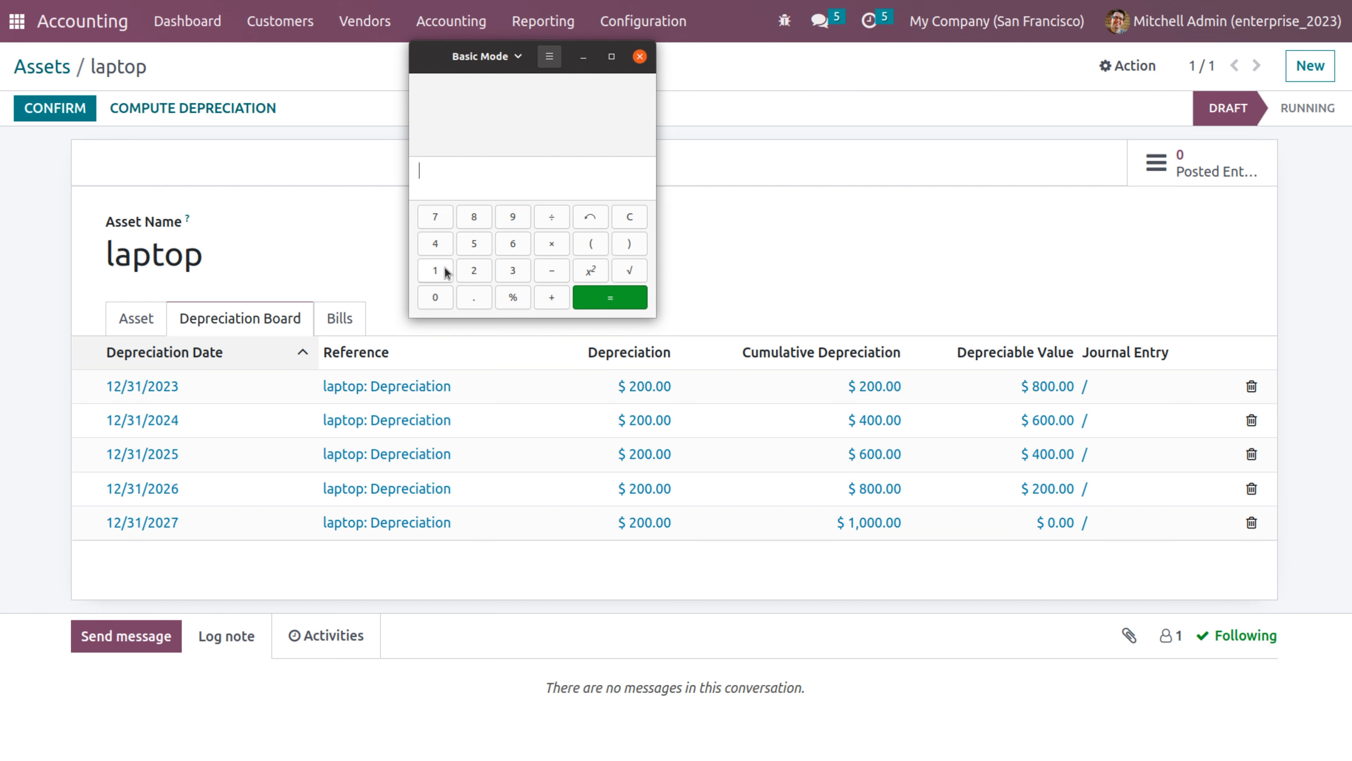
{"action": "left_click", "coordinate": [436, 272]}
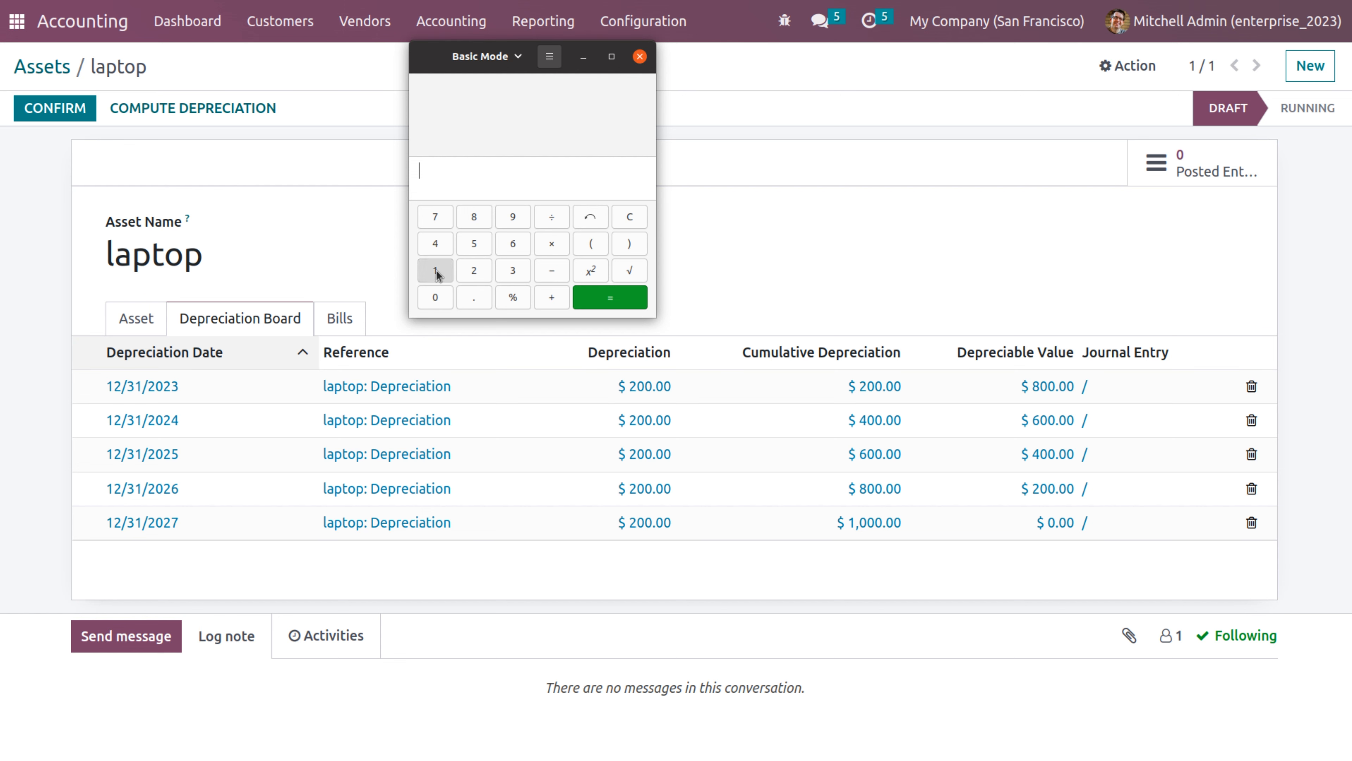
{"action": "left_click", "coordinate": [438, 298]}
{"action": "left_click", "coordinate": [438, 298]}
{"action": "left_click", "coordinate": [438, 298]}
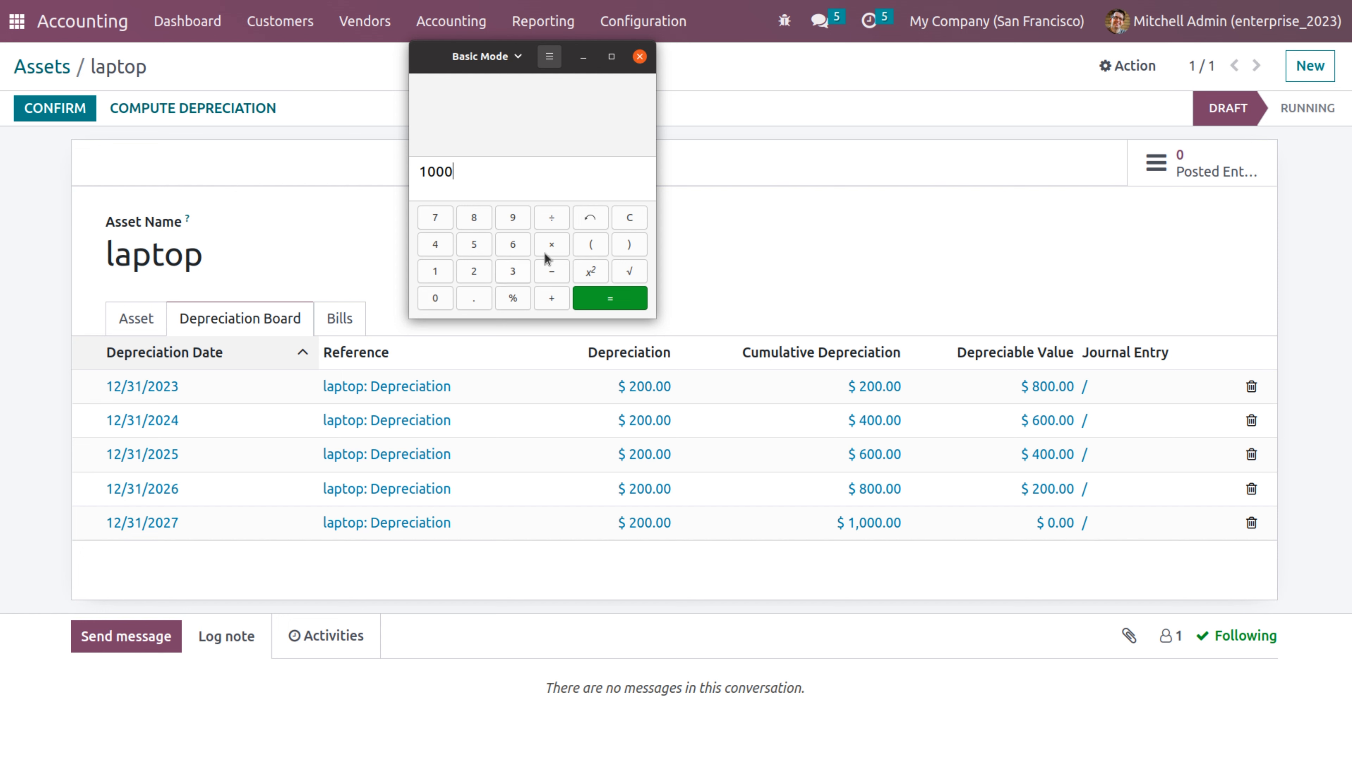
{"action": "left_click", "coordinate": [557, 219]}
{"action": "left_click", "coordinate": [475, 245]}
{"action": "left_click", "coordinate": [613, 302]}
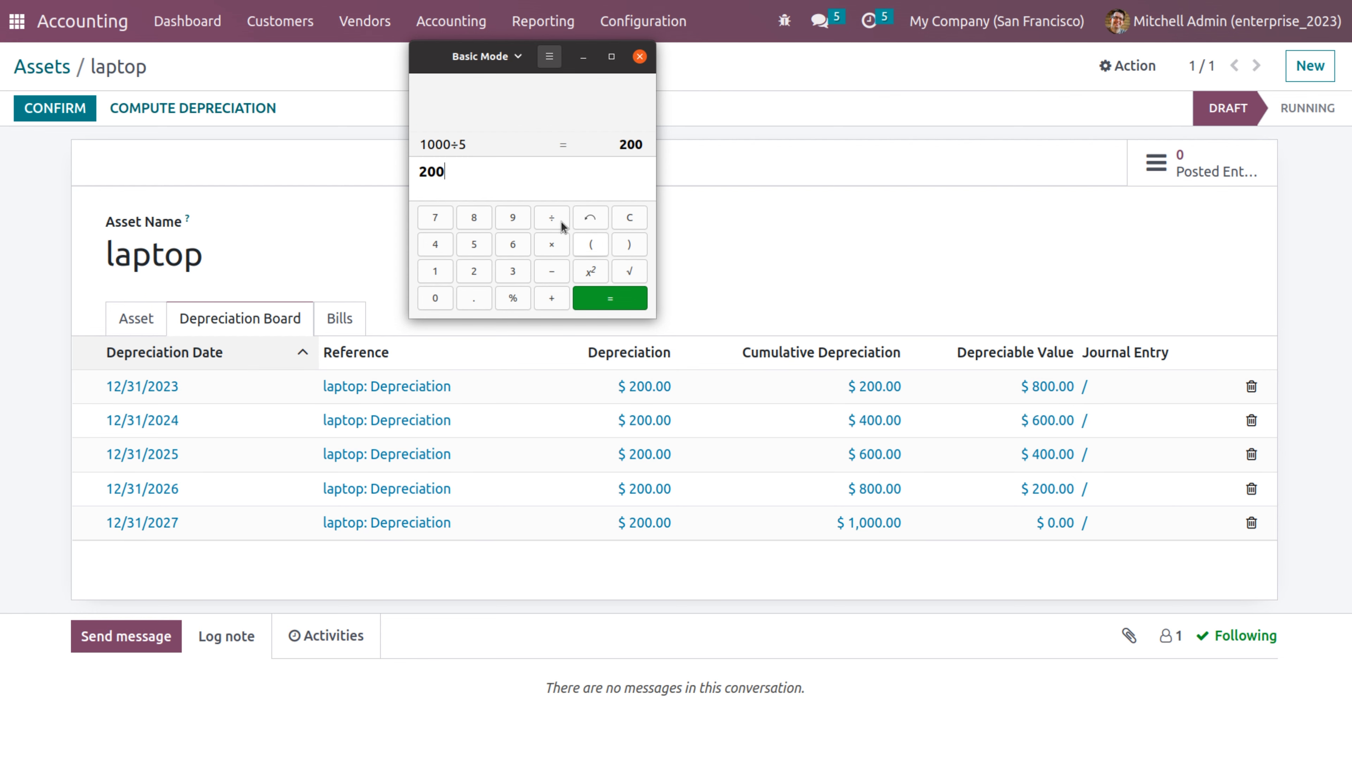
- Calculate 1000−200 and 800−200 to check the depreciable values of the first two years
{"action": "left_click", "coordinate": [418, 172]}
{"action": "type", "text": "1000"}
{"action": "type", "text": "-"}
{"action": "left_click", "coordinate": [597, 294]}
{"action": "left_click", "coordinate": [544, 275]}
{"action": "left_click", "coordinate": [466, 270]}
{"action": "double_click", "coordinate": [434, 294]}
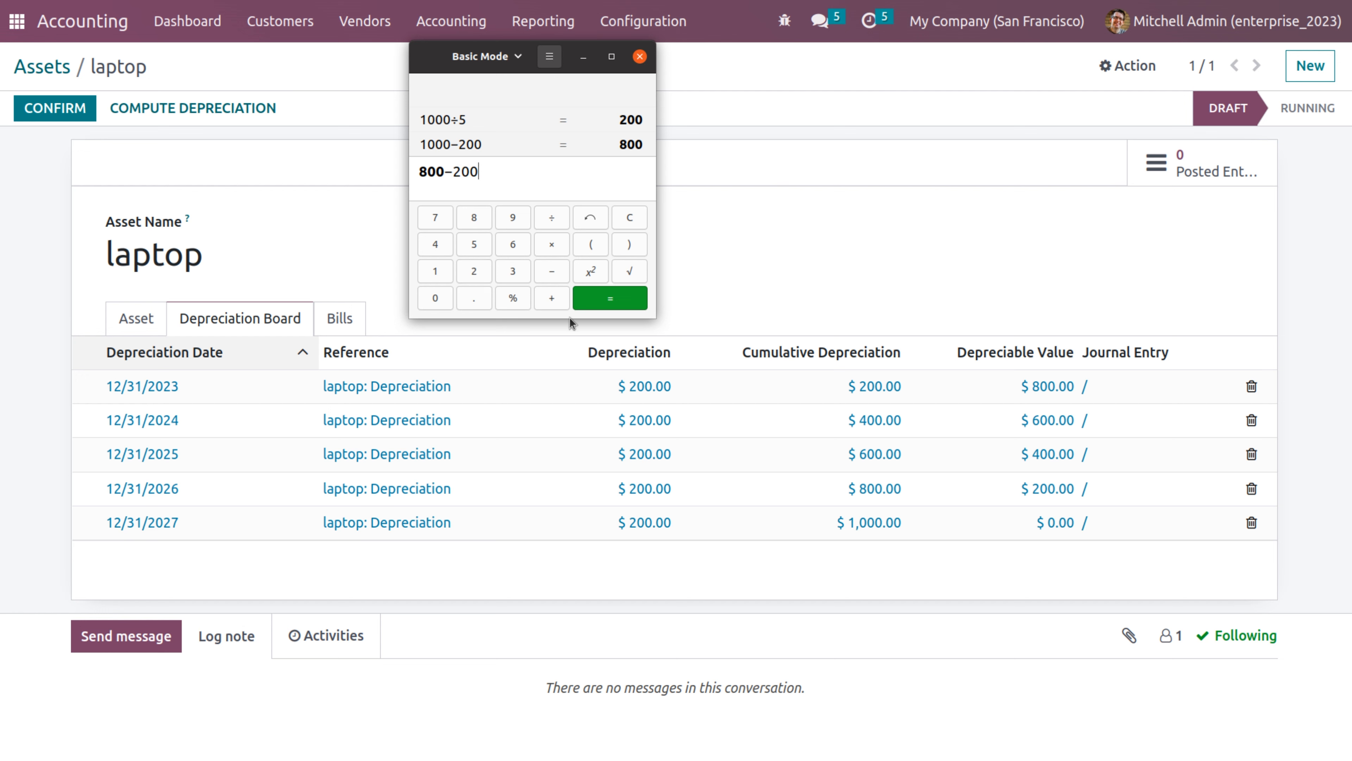
{"action": "left_click", "coordinate": [588, 305]}
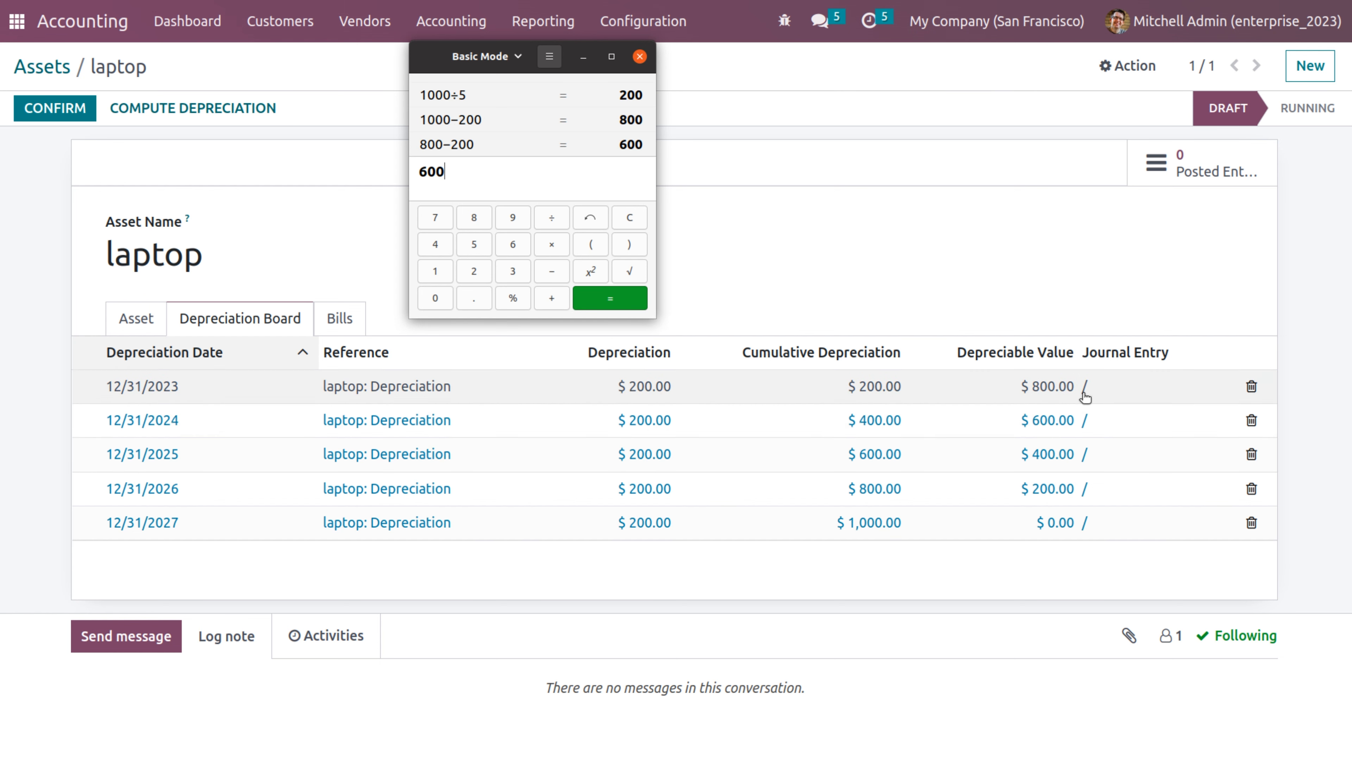
- Compare the 12/31/2024 depreciation line with the calculation, and calculate 600−200 for the following year
{"action": "left_click", "coordinate": [1028, 433]}
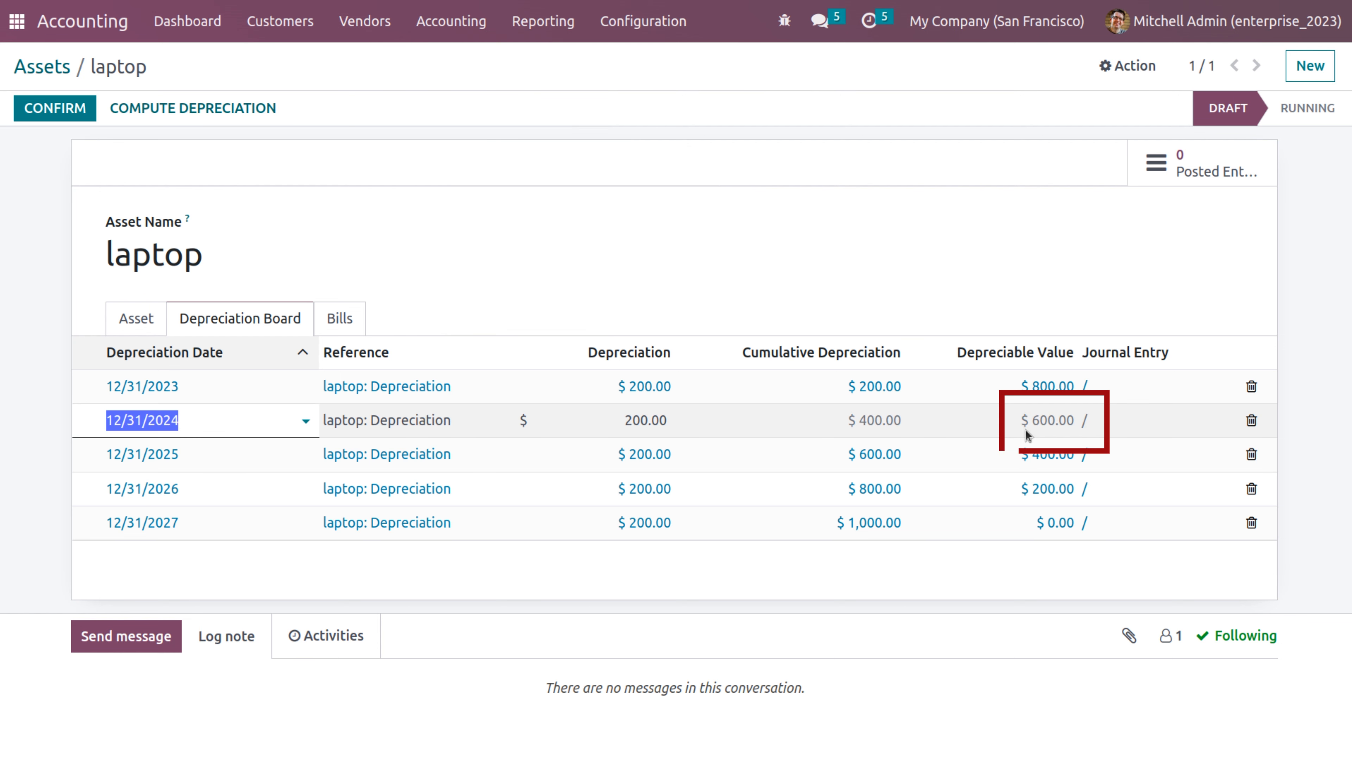
{"action": "key", "text": "alt+Tab"}
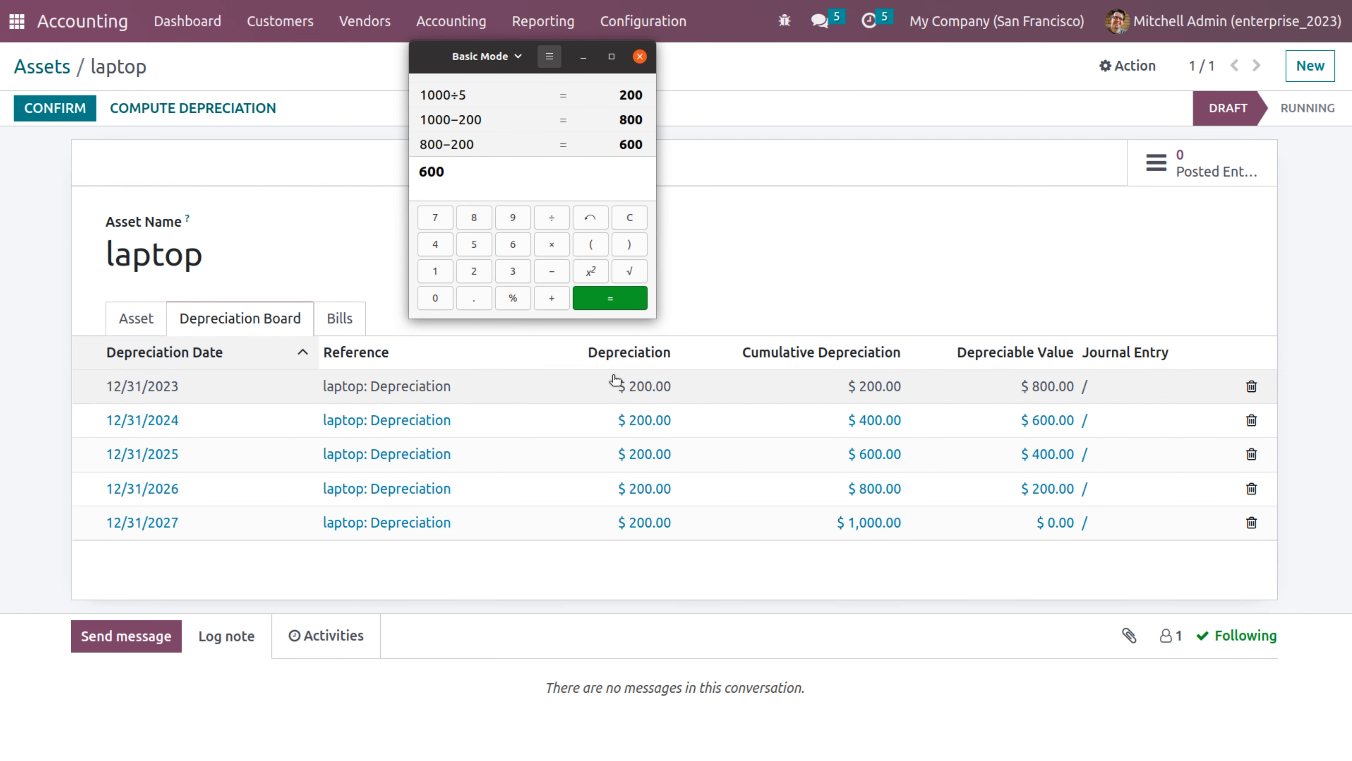
{"action": "left_click", "coordinate": [472, 172]}
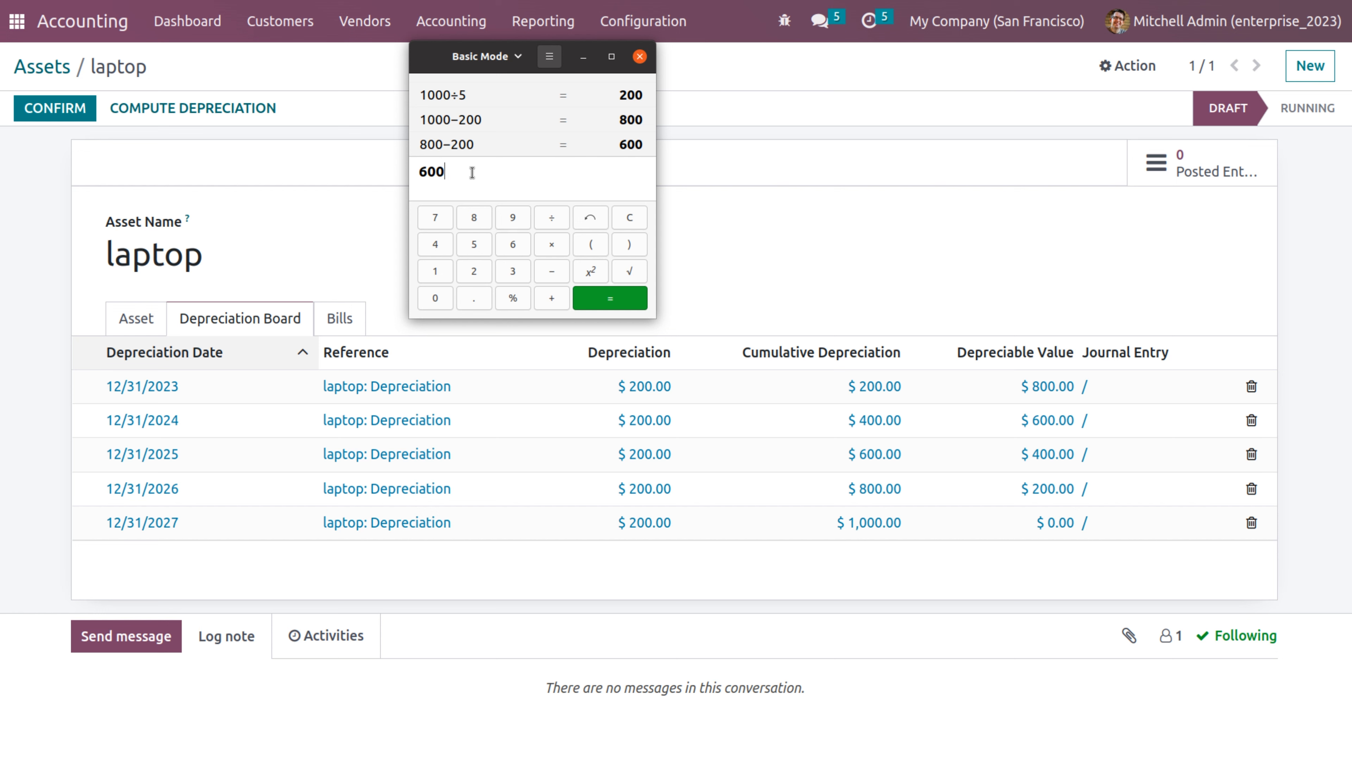
{"action": "type", "text": "-"}
{"action": "type", "text": "200"}
{"action": "left_click", "coordinate": [613, 296]}
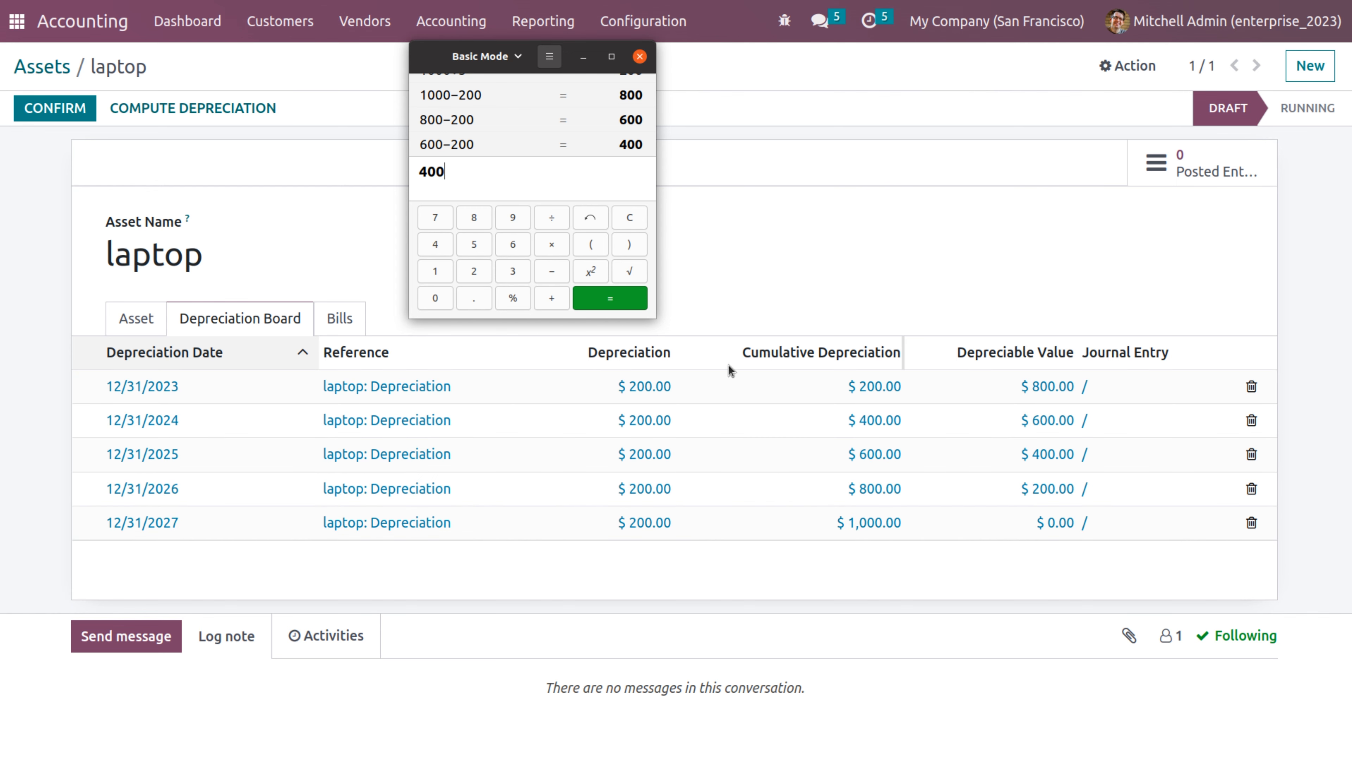
- Calculate 200+200+200 to check the cumulative depreciation for the third year
{"action": "key", "text": "BackSpace"}
{"action": "key", "text": "BackSpace"}
{"action": "key", "text": "BackSpace"}
{"action": "type", "text": "200+200+200"}
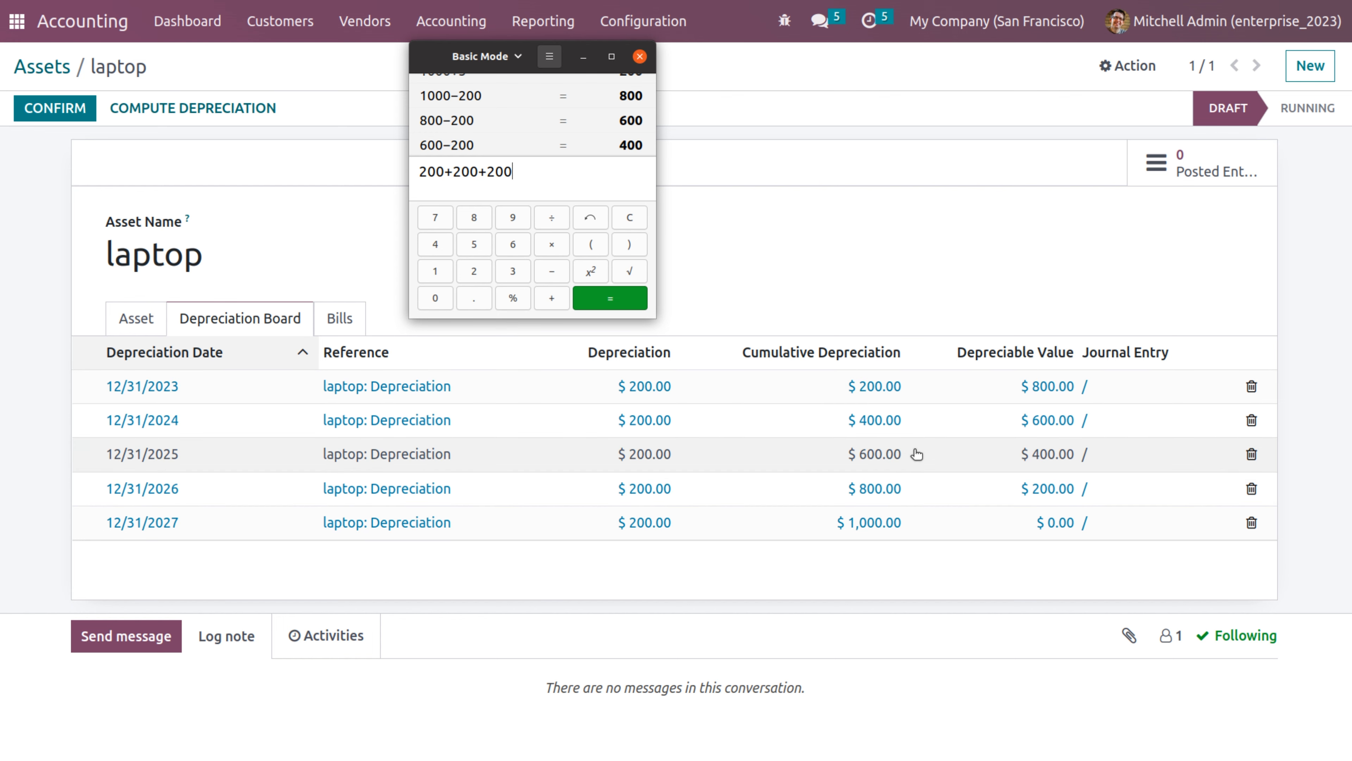
{"action": "left_click", "coordinate": [624, 298]}
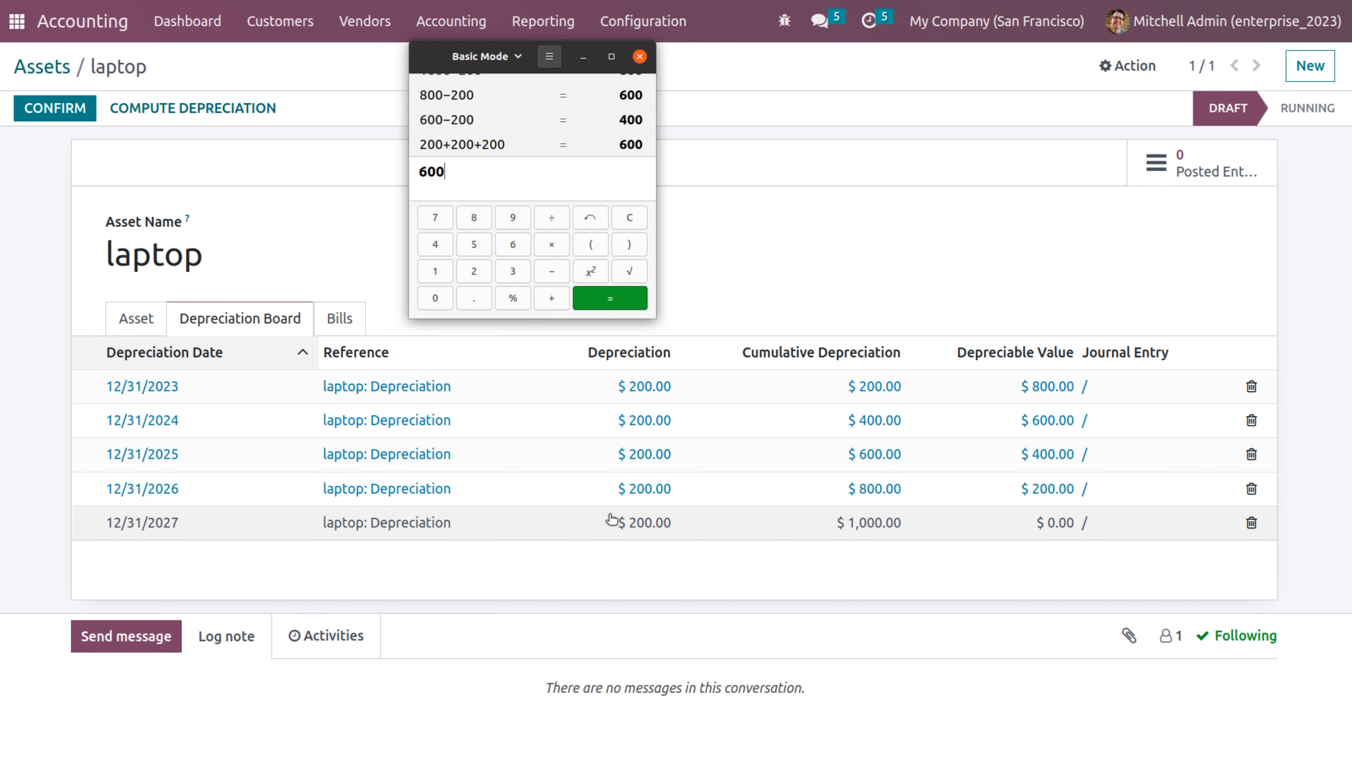
{"action": "left_click", "coordinate": [551, 271]}
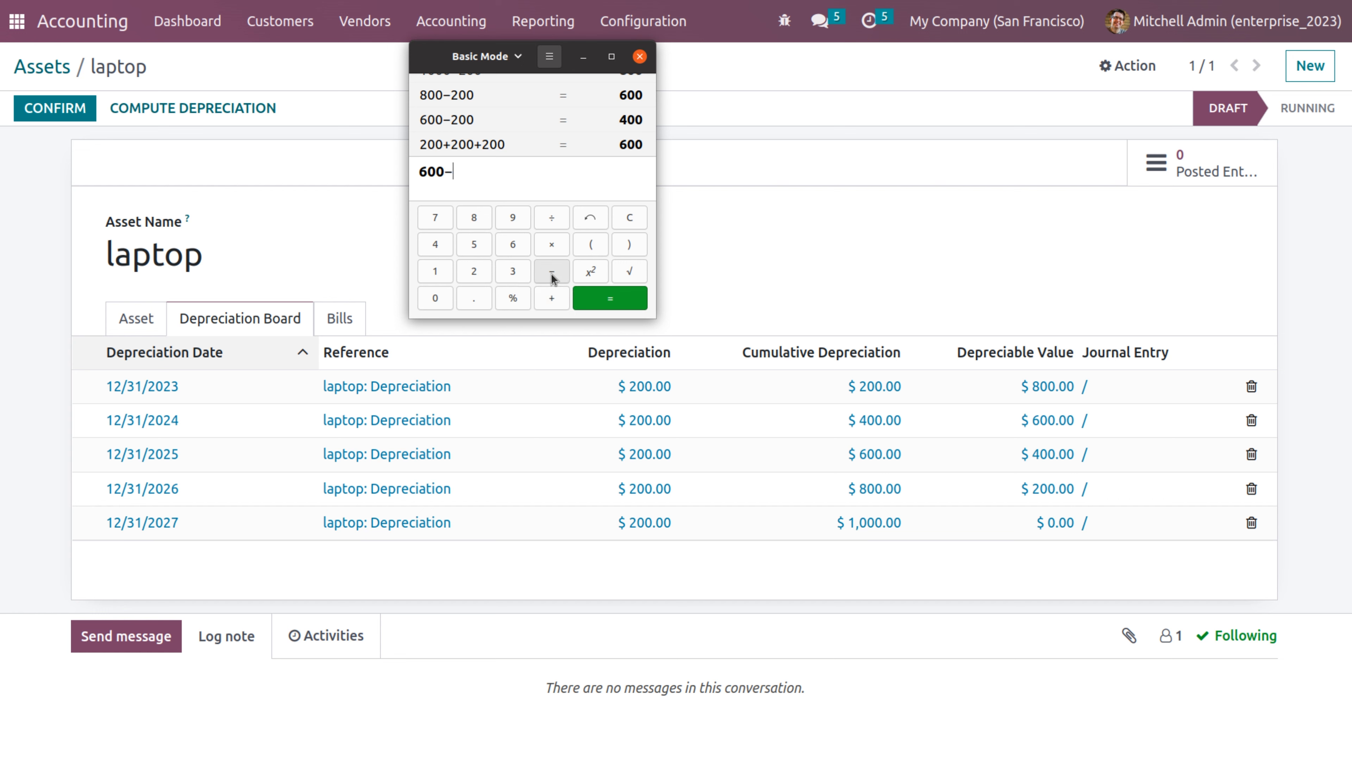
{"action": "left_click", "coordinate": [469, 269]}
{"action": "left_click", "coordinate": [589, 219]}
{"action": "left_click", "coordinate": [589, 219]}
{"action": "left_click", "coordinate": [589, 219]}
{"action": "left_click", "coordinate": [589, 219]}
{"action": "left_click", "coordinate": [586, 222]}
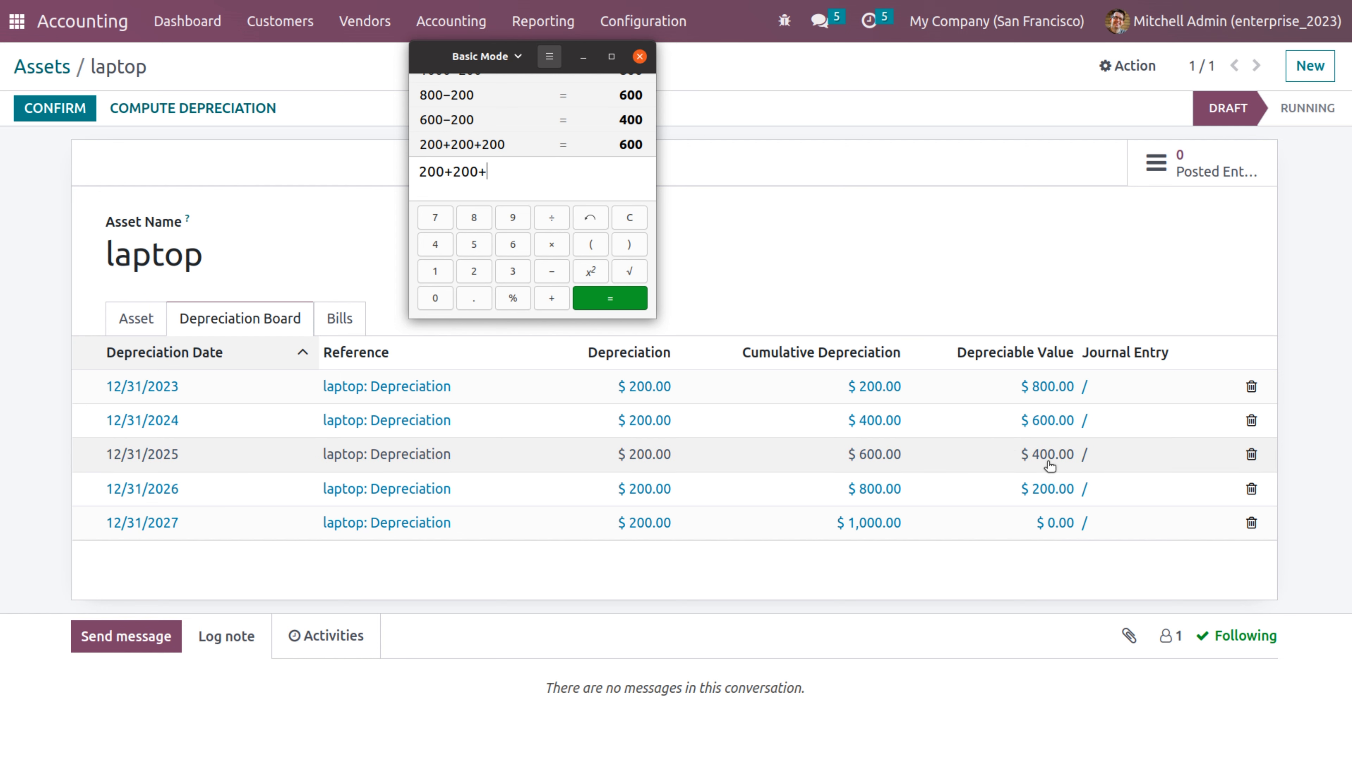
{"action": "left_click", "coordinate": [591, 219]}
{"action": "left_click", "coordinate": [591, 219]}
{"action": "left_click", "coordinate": [591, 220]}
{"action": "left_click", "coordinate": [591, 219]}
{"action": "left_click", "coordinate": [591, 220]}
{"action": "left_click", "coordinate": [591, 220]}
{"action": "left_click", "coordinate": [591, 219]}
{"action": "left_click", "coordinate": [591, 220]}
- Calculate 400−200 to check the depreciable value of the fourth year
{"action": "left_click", "coordinate": [435, 245]}
{"action": "left_click", "coordinate": [434, 297]}
{"action": "left_click", "coordinate": [433, 297]}
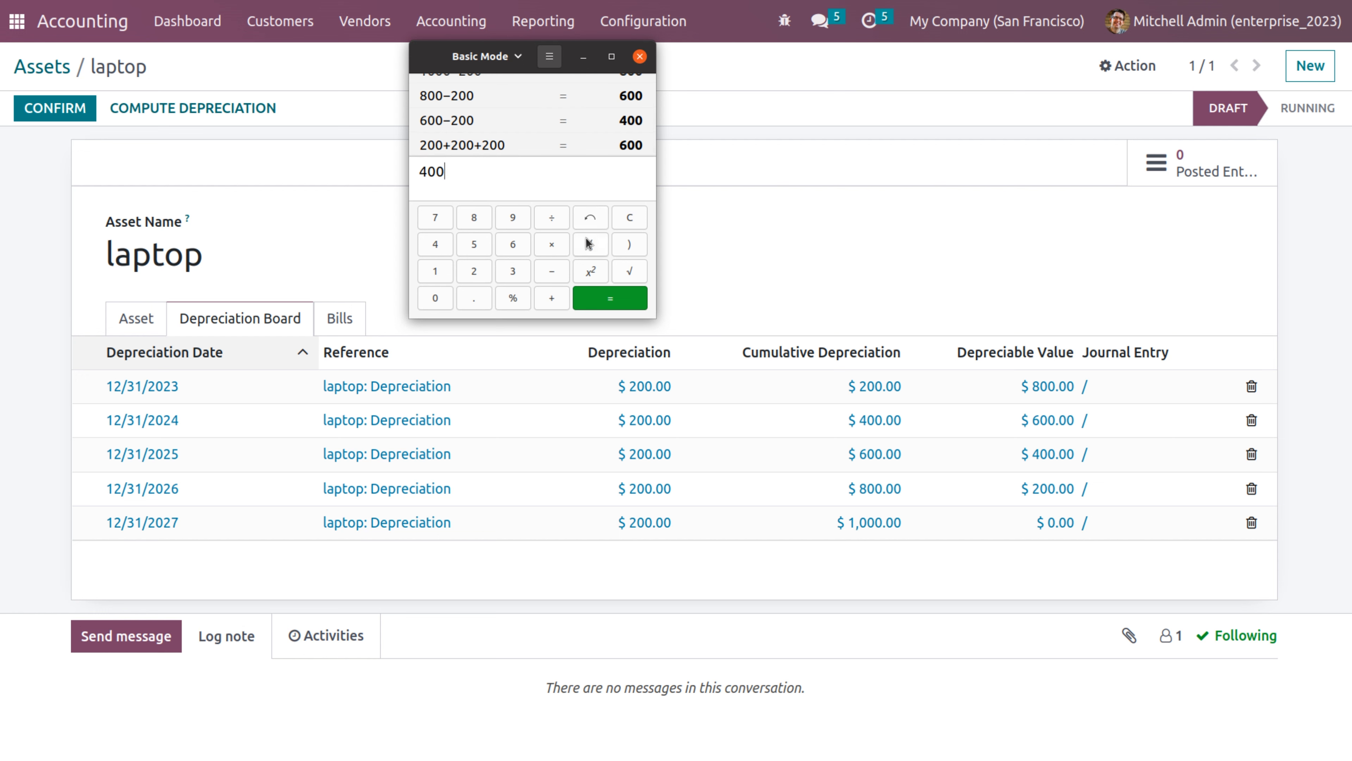
{"action": "left_click", "coordinate": [553, 271]}
{"action": "left_click", "coordinate": [474, 271]}
{"action": "left_click", "coordinate": [435, 298]}
{"action": "left_click", "coordinate": [436, 298]}
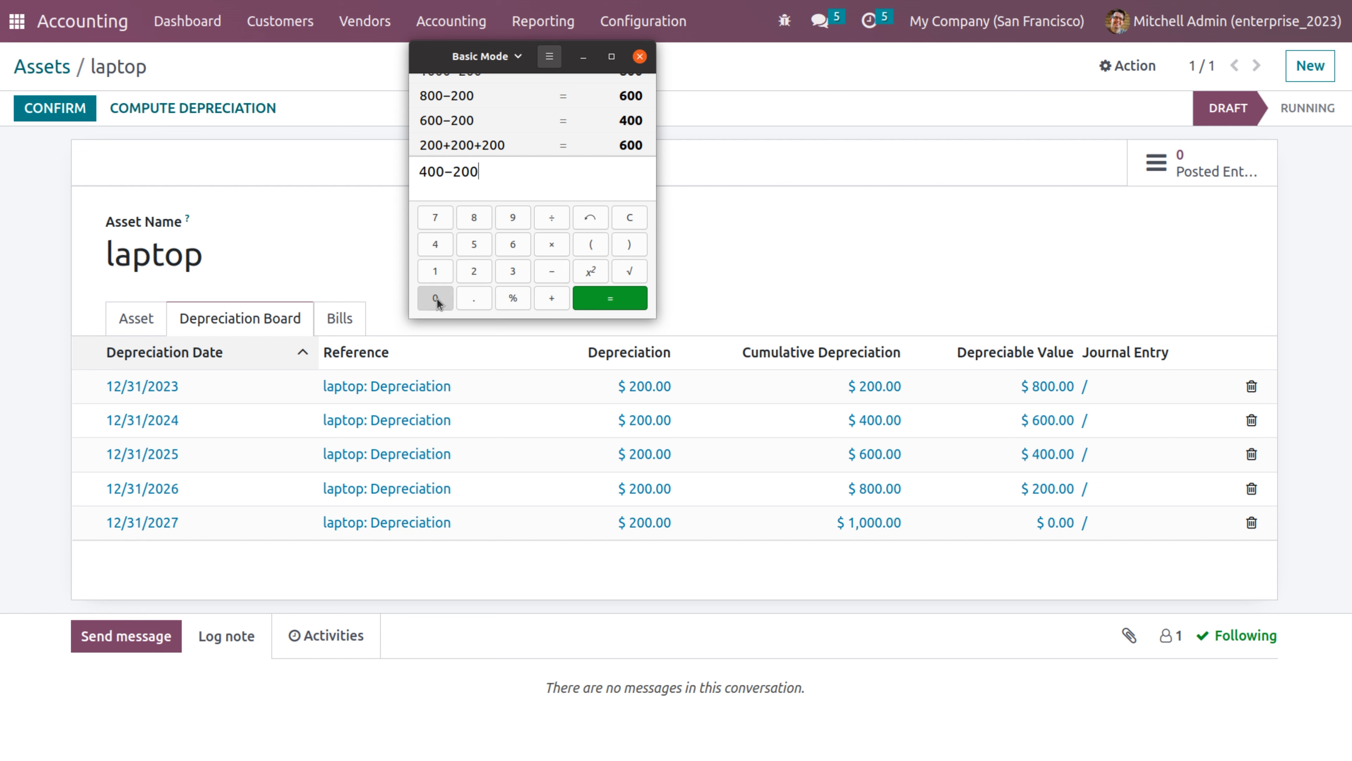
{"action": "left_click", "coordinate": [634, 310]}
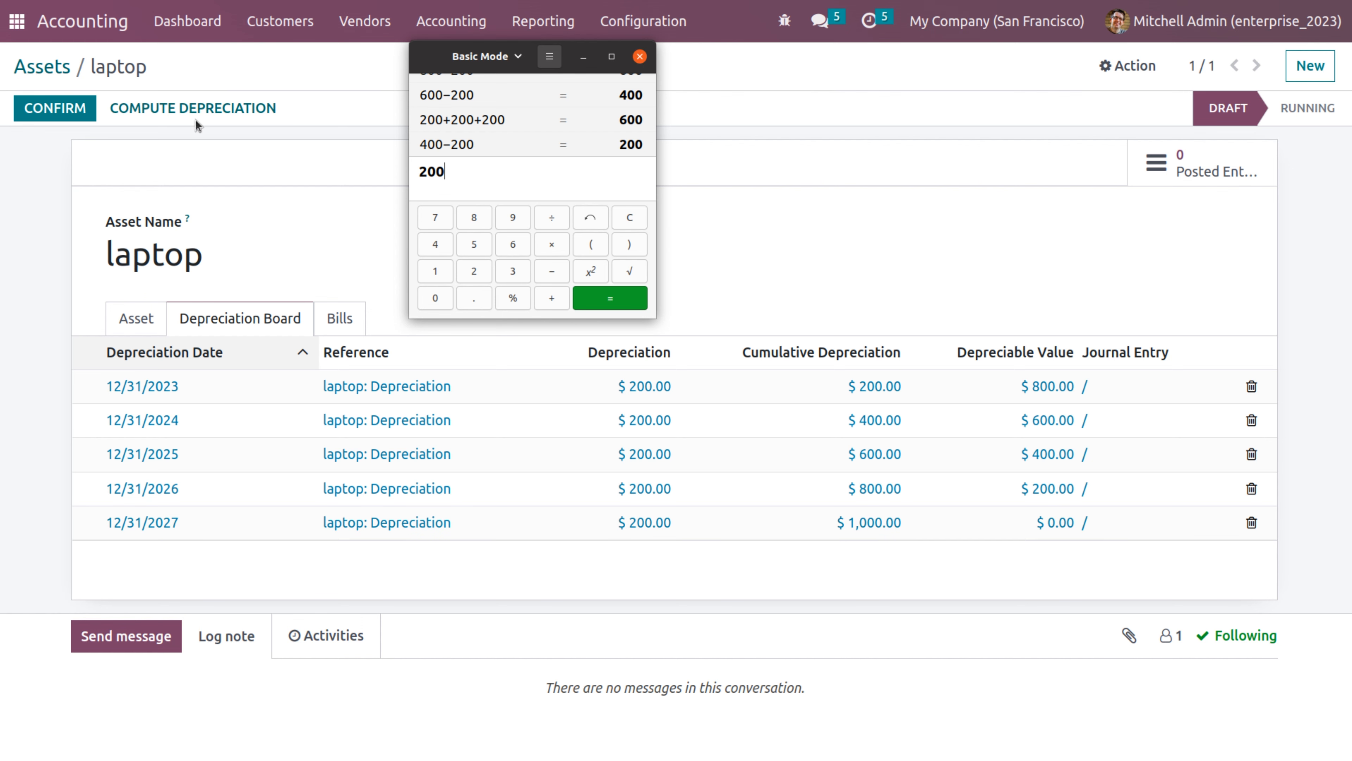
- Change the laptop asset's depreciation method to Declining, recompute the depreciation and show its depreciation board
{"action": "left_click", "coordinate": [68, 70]}
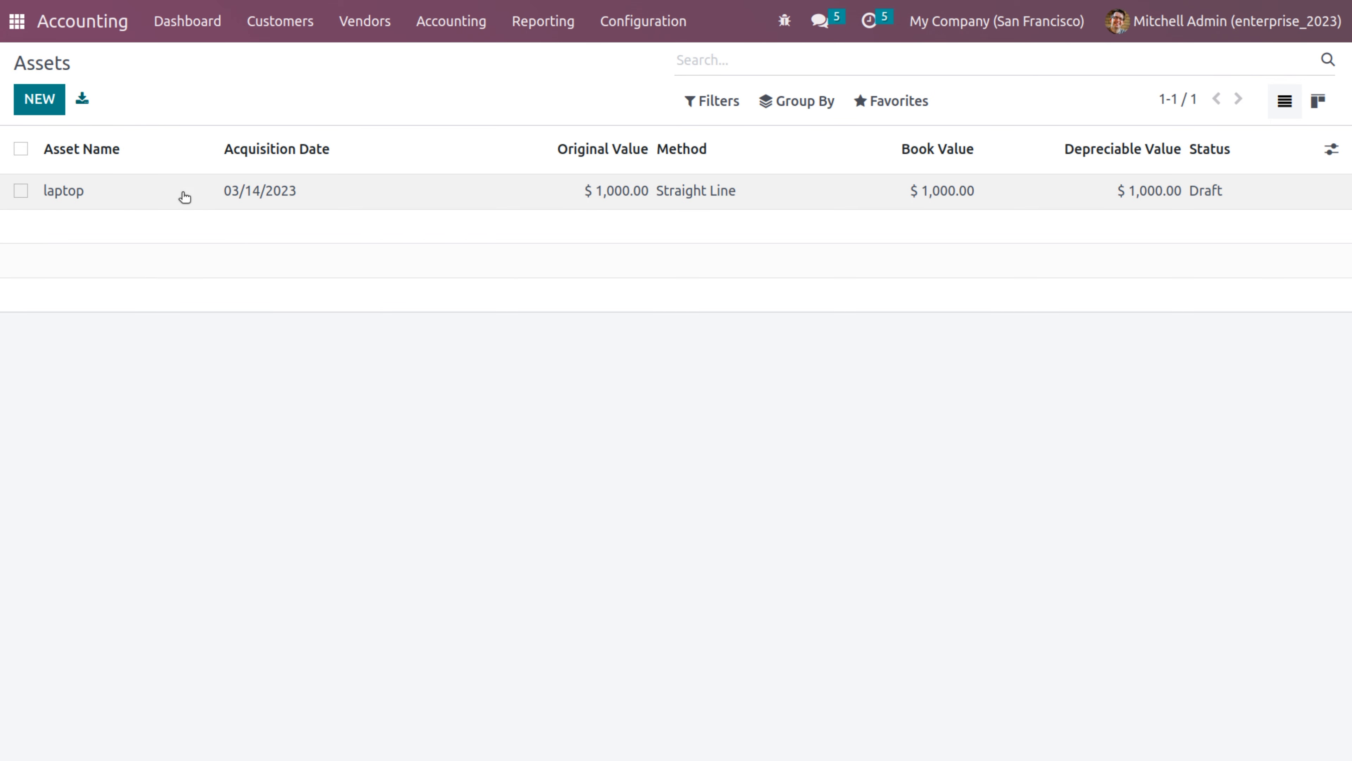
{"action": "left_click", "coordinate": [183, 196]}
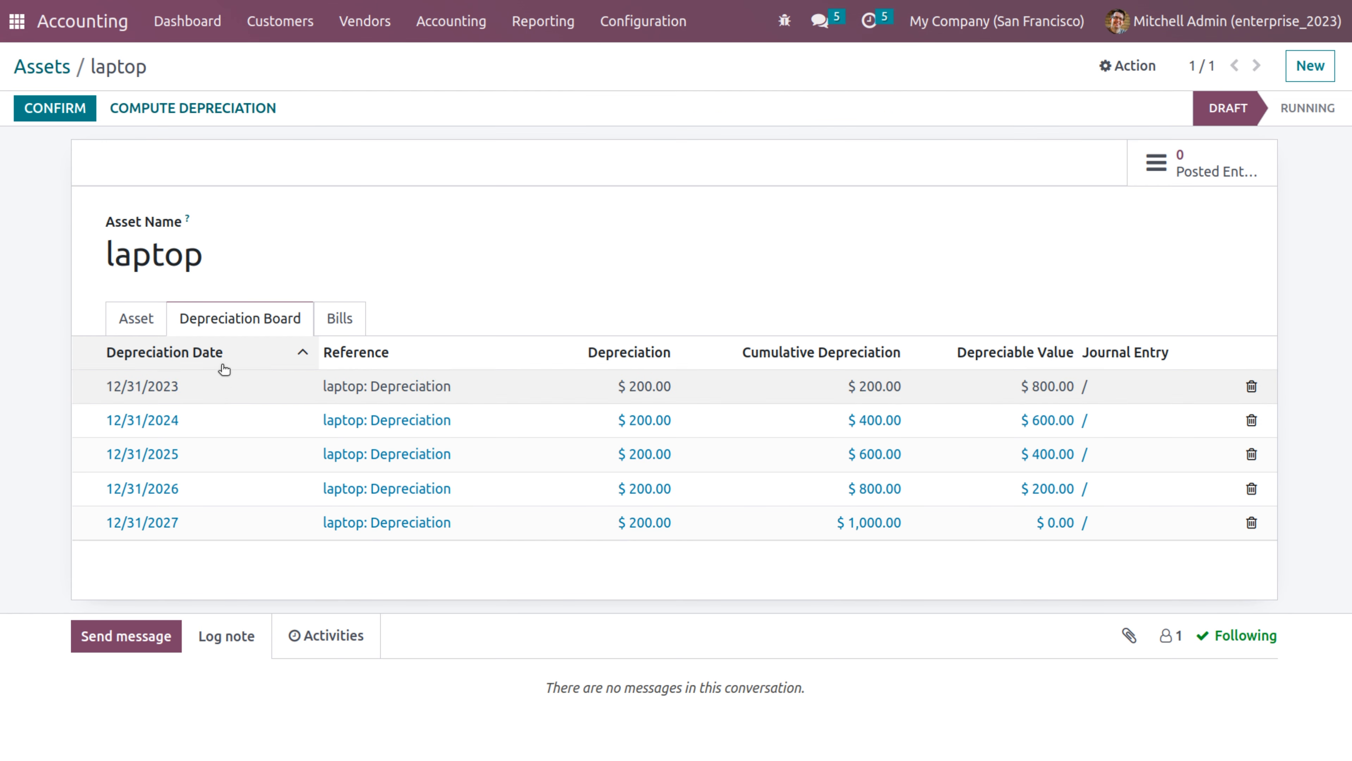
{"action": "left_click", "coordinate": [150, 321]}
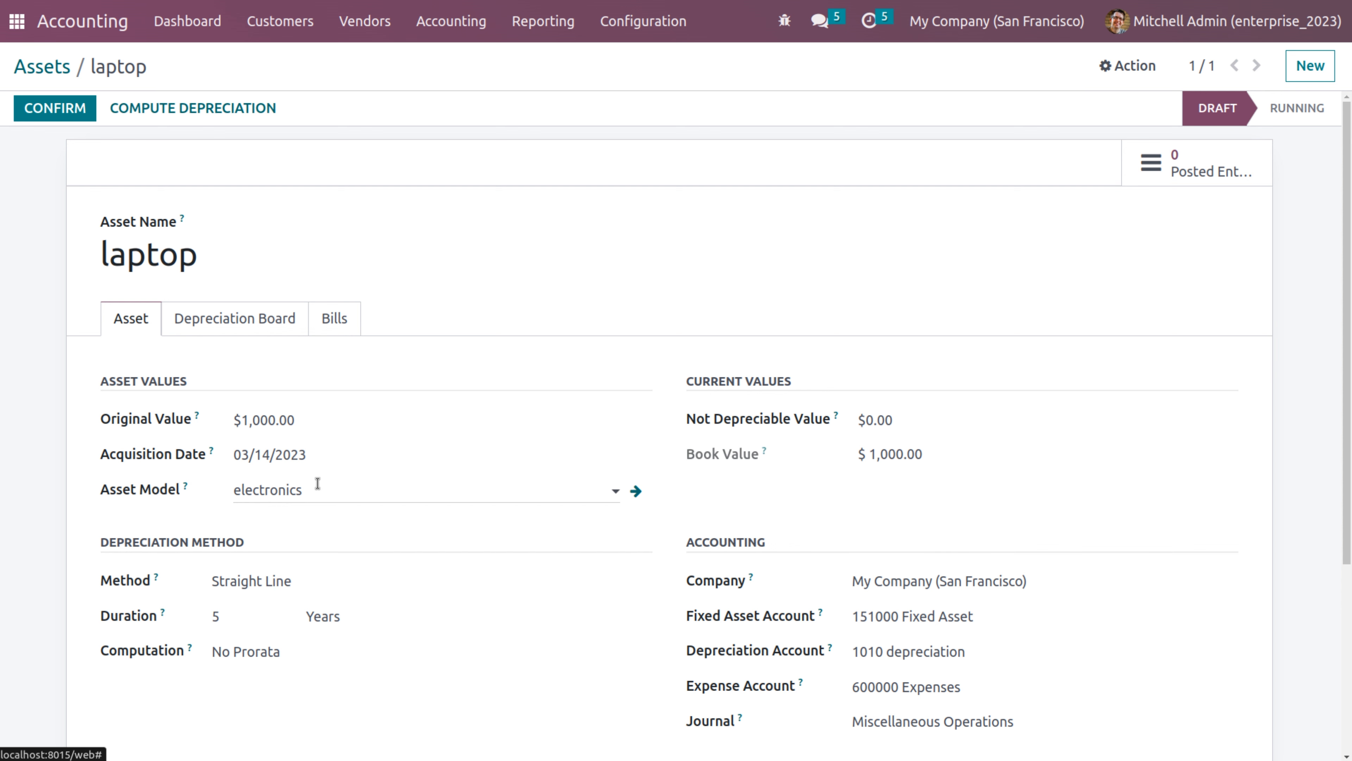
{"action": "left_click", "coordinate": [321, 586]}
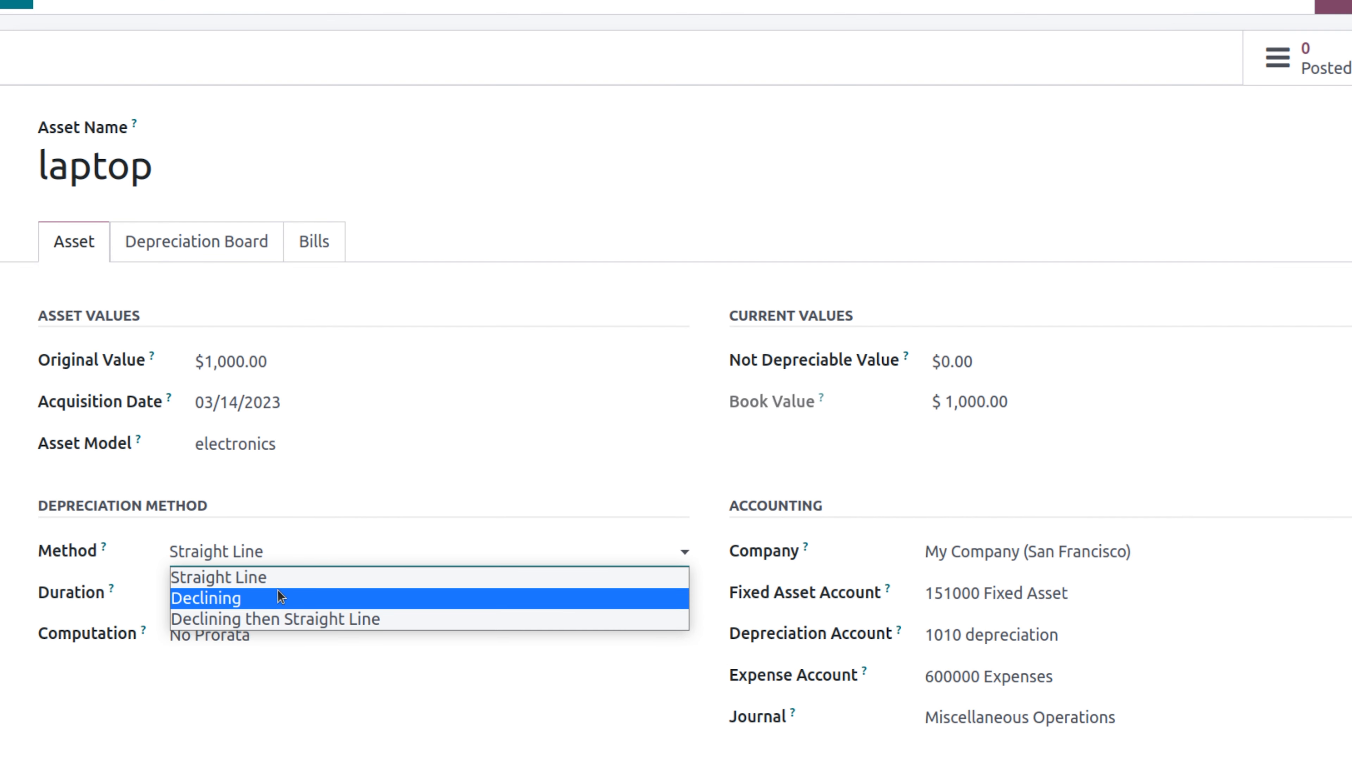
{"action": "left_click", "coordinate": [275, 602]}
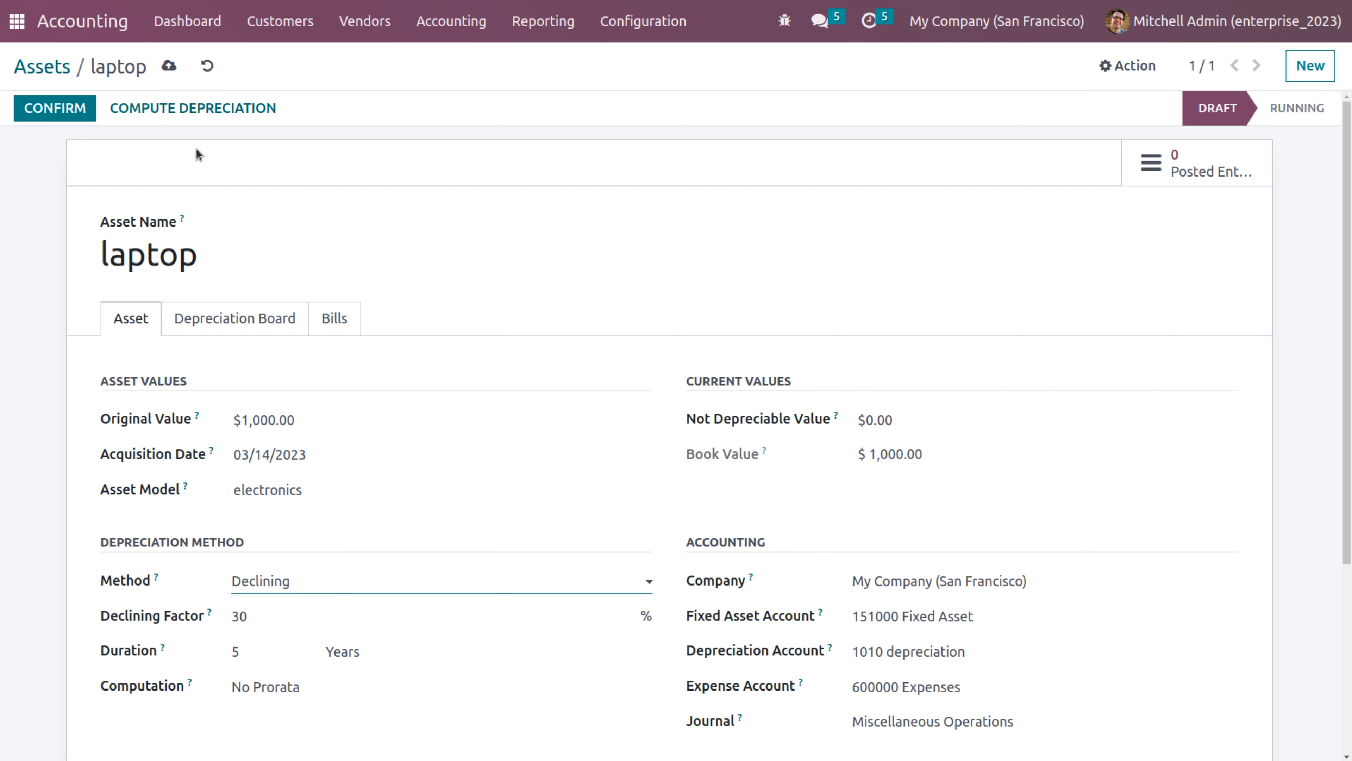
{"action": "left_click", "coordinate": [195, 106]}
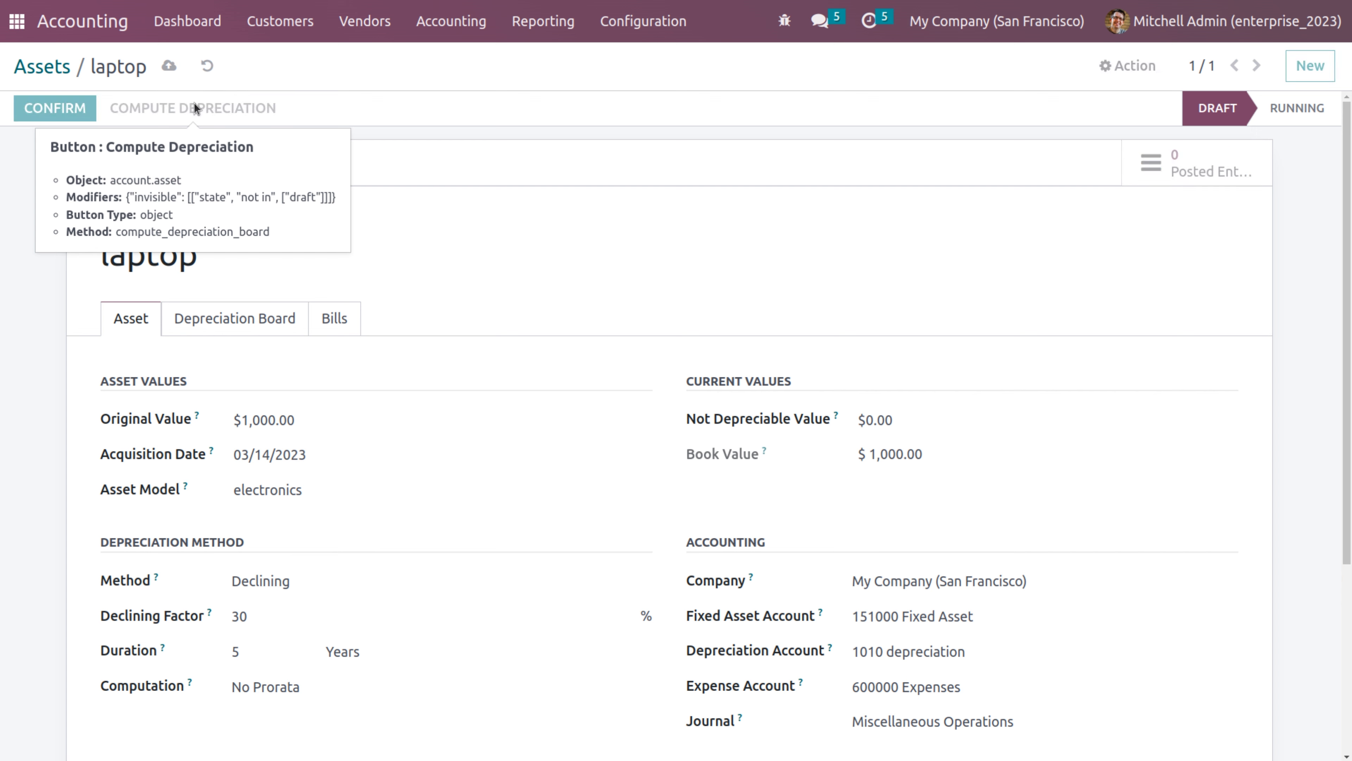
{"action": "left_click", "coordinate": [242, 317]}
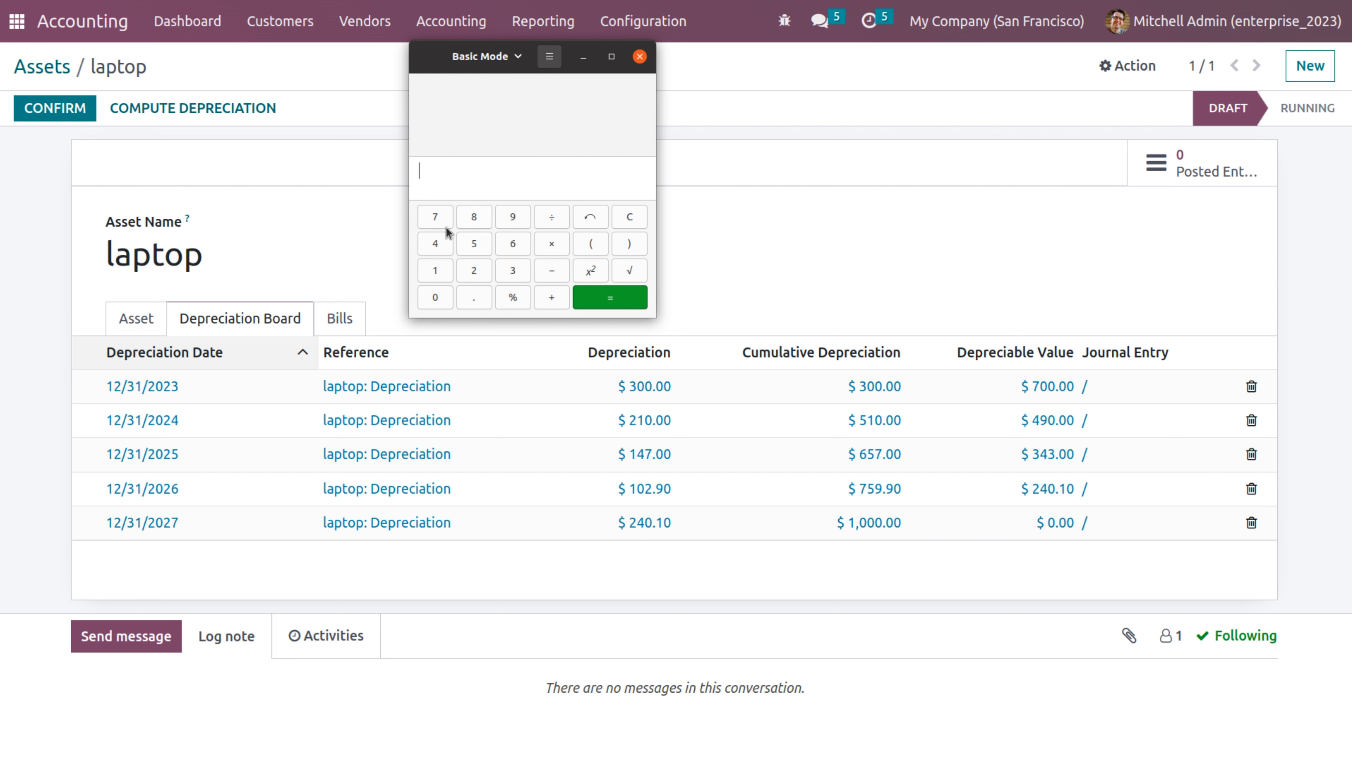
- Calculate 1000×30% to check the first year's declining depreciation on the laptop
{"action": "left_click", "coordinate": [428, 270]}
{"action": "left_click", "coordinate": [434, 298]}
{"action": "left_click", "coordinate": [435, 298]}
{"action": "left_click", "coordinate": [435, 299]}
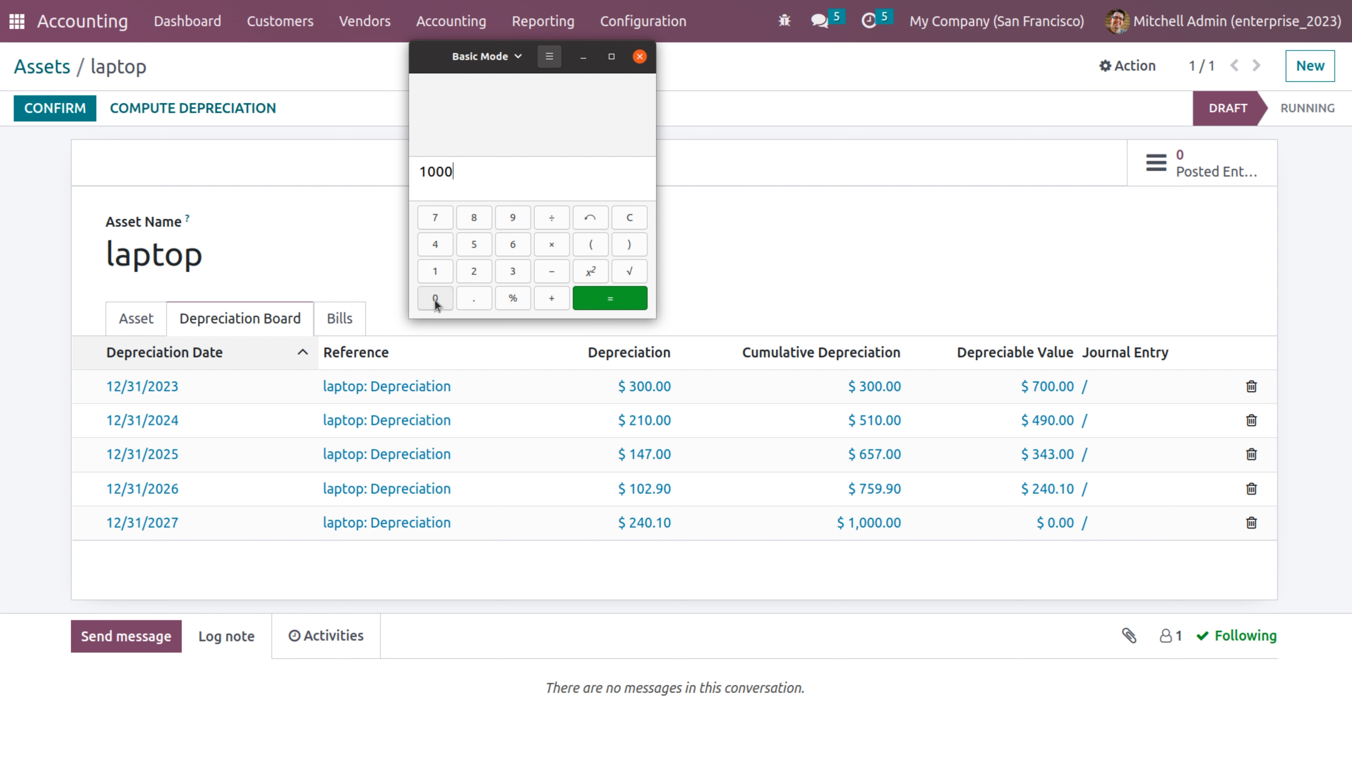
{"action": "left_click", "coordinate": [562, 246]}
{"action": "left_click", "coordinate": [520, 270]}
{"action": "left_click", "coordinate": [443, 299]}
{"action": "left_click", "coordinate": [511, 299]}
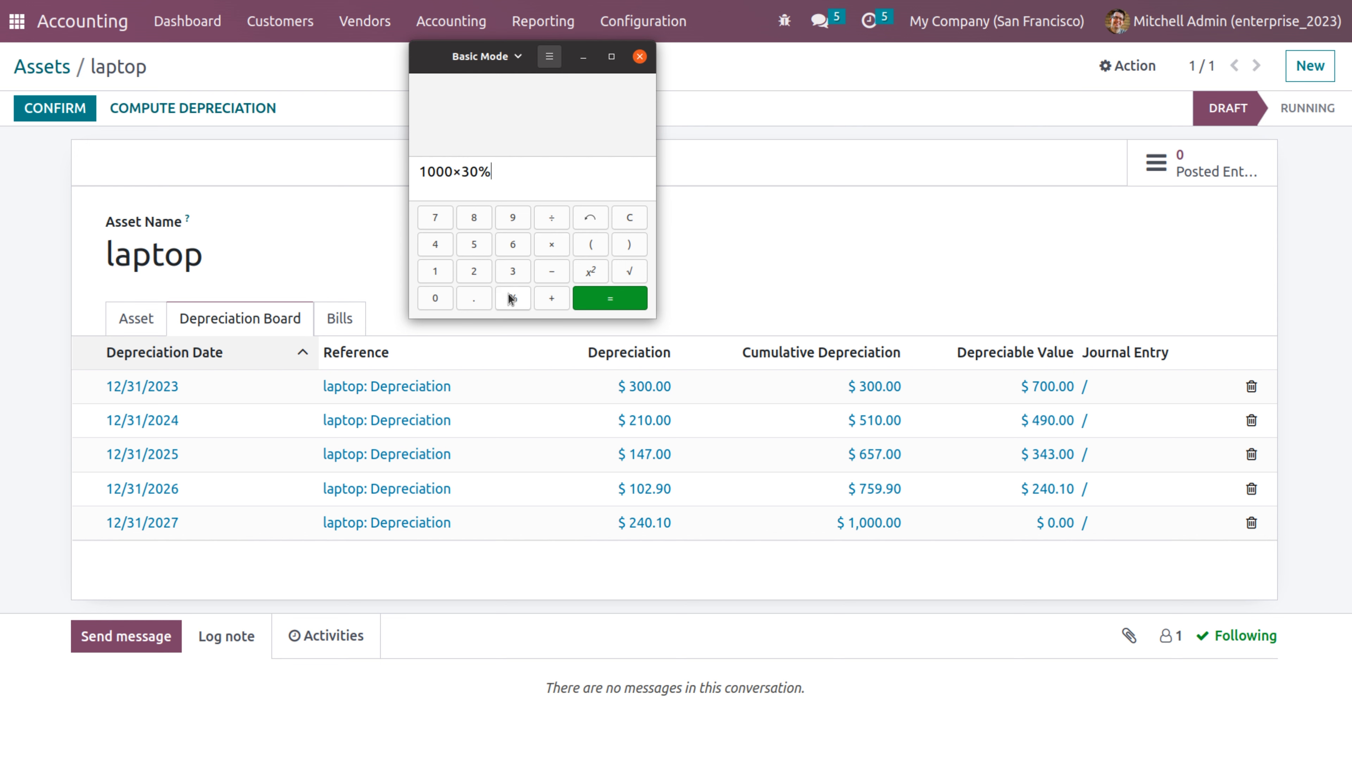
{"action": "left_click", "coordinate": [614, 304]}
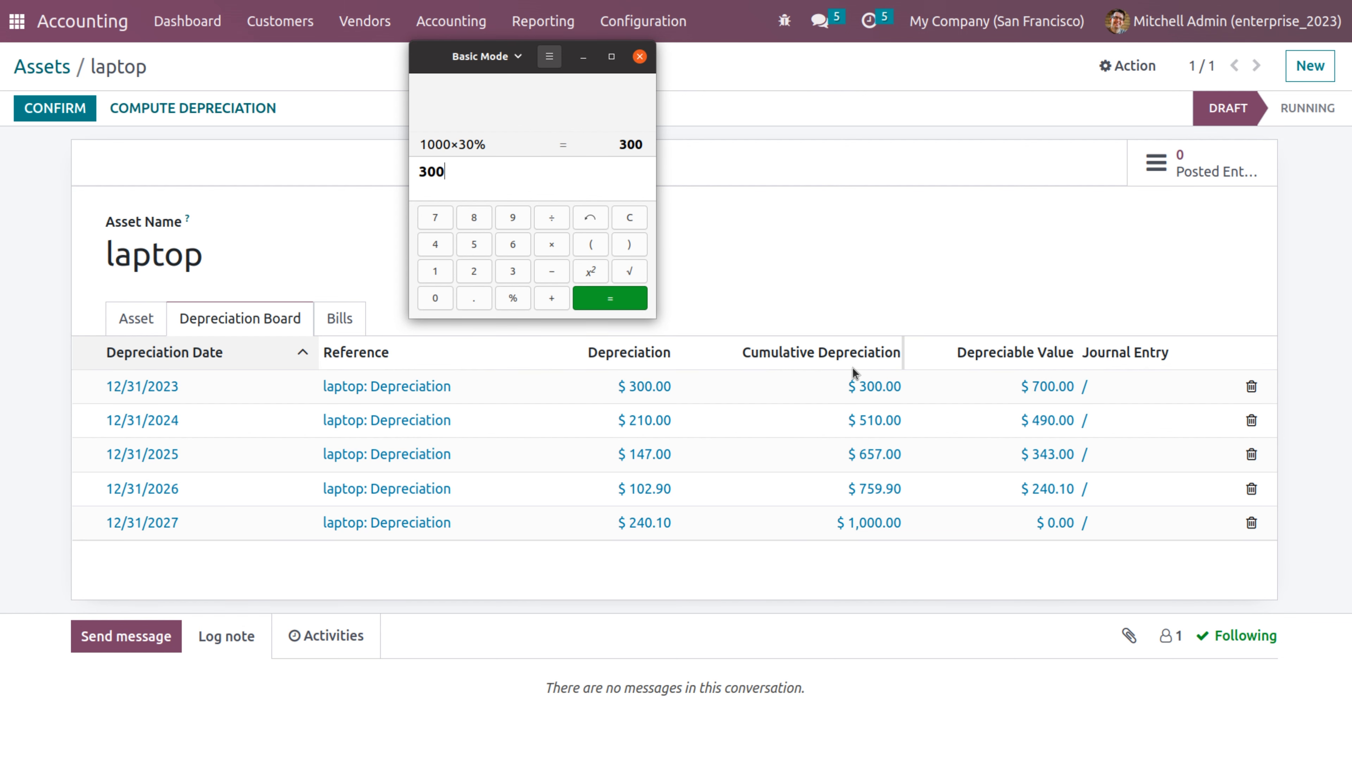
- Calculate 1000−300 for the first year's depreciable value, and multiply the result by 30% to check the 2024 depreciation
{"action": "mouse_move", "coordinate": [852, 367]}
{"action": "type", "text": "1000-"}
{"action": "key", "text": "Return"}
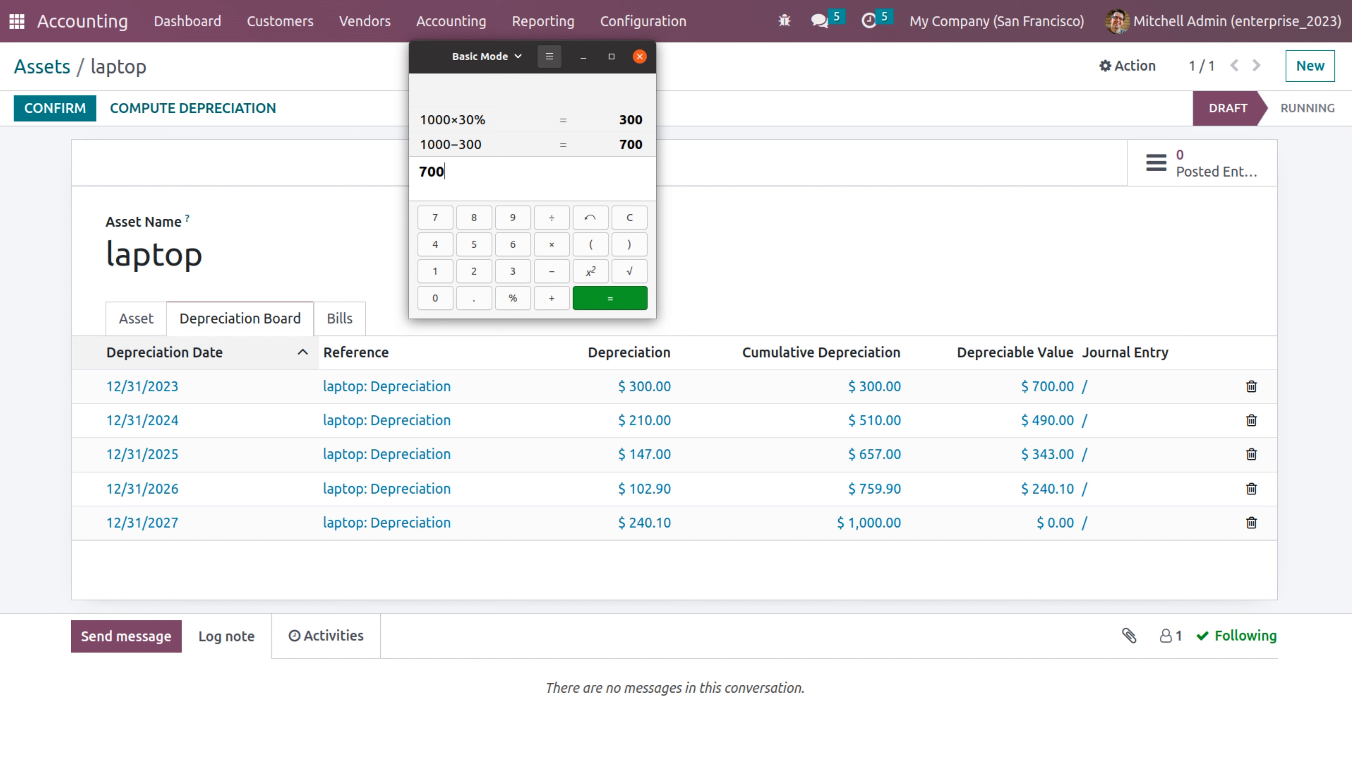
{"action": "type", "text": "*30"}
{"action": "left_click", "coordinate": [501, 300]}
{"action": "left_click", "coordinate": [587, 300]}
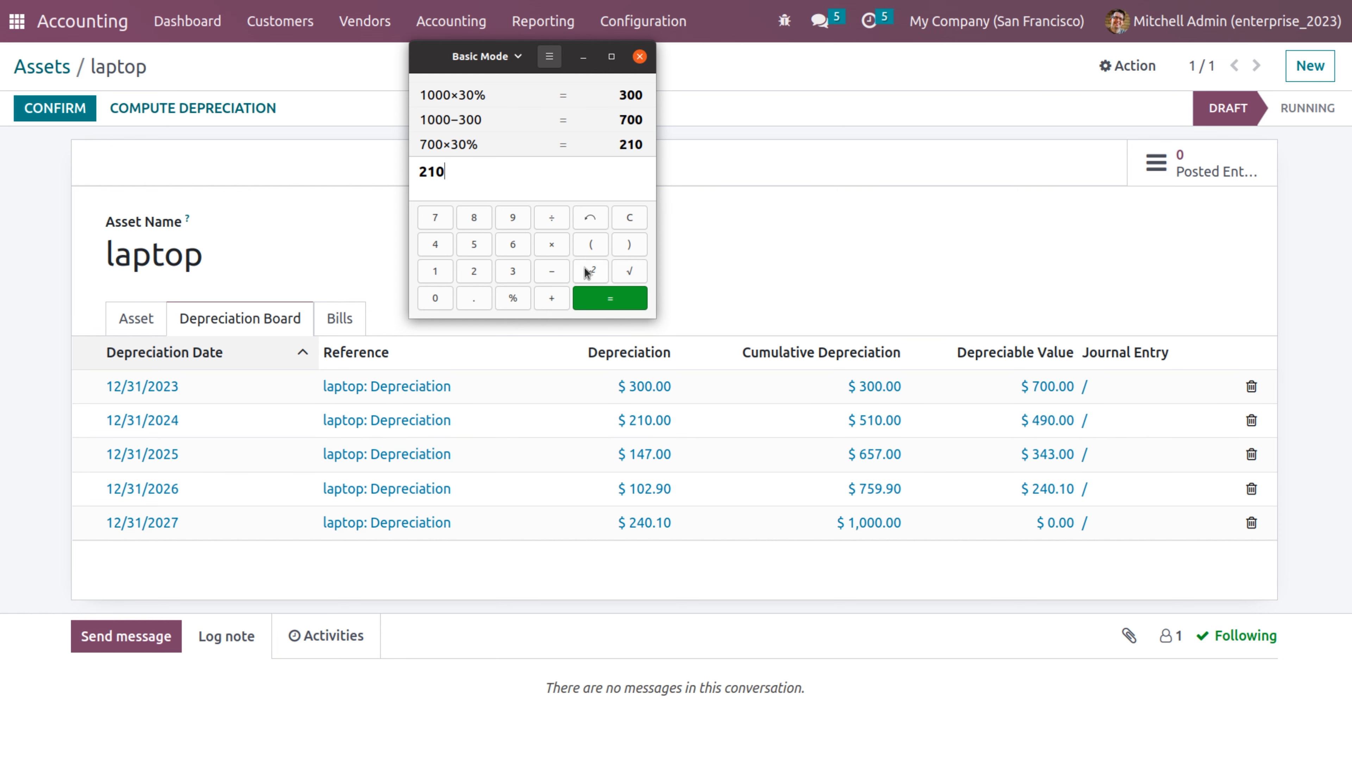
- Calculate 210+300 to check the cumulative depreciation for 12/31/2024
{"action": "left_click", "coordinate": [551, 298]}
{"action": "left_click", "coordinate": [511, 271]}
{"action": "left_click", "coordinate": [434, 297]}
{"action": "left_click", "coordinate": [435, 297]}
{"action": "left_click", "coordinate": [598, 291]}
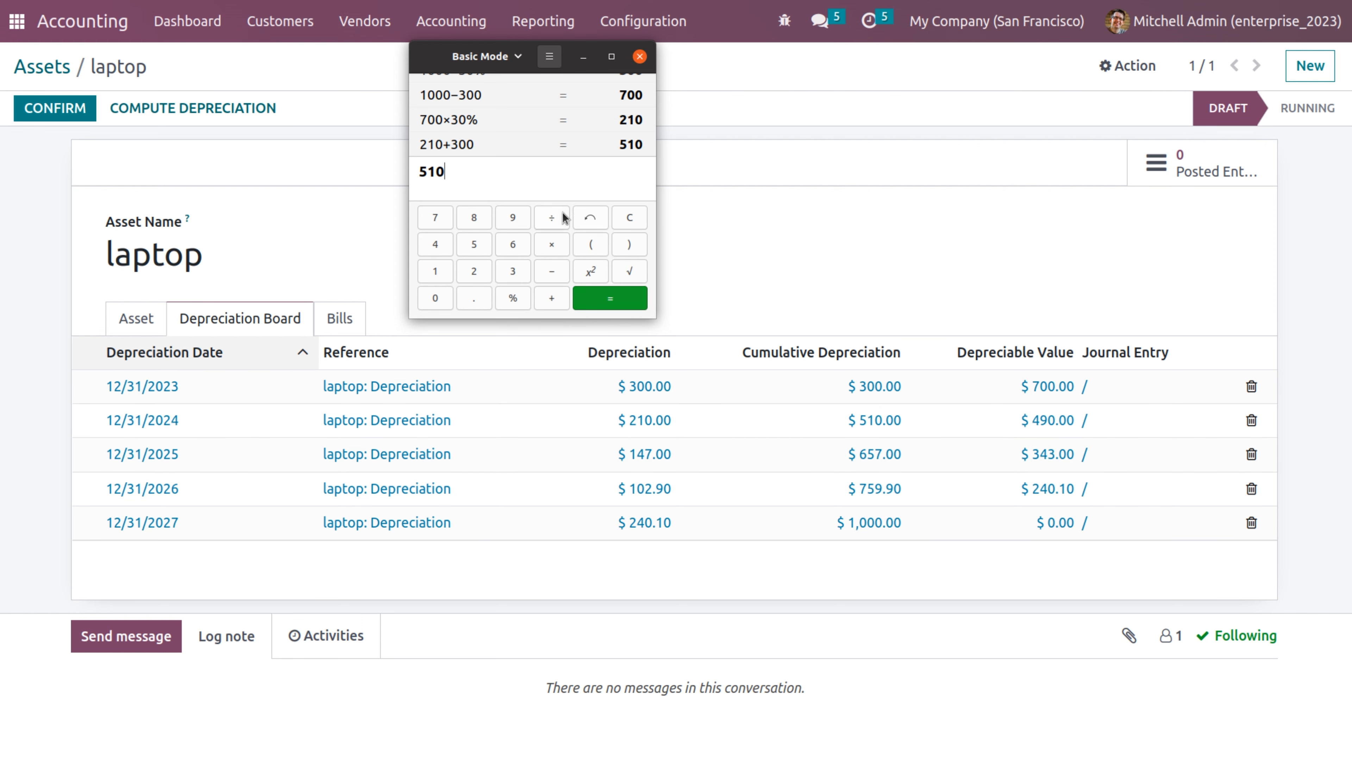
- Calculate 700−210 to check the depreciable value on the 12/31/2024 line
{"action": "left_click", "coordinate": [598, 217]}
{"action": "left_click", "coordinate": [598, 217]}
{"action": "left_click", "coordinate": [599, 217]}
{"action": "left_click", "coordinate": [598, 217]}
{"action": "left_click", "coordinate": [598, 217]}
{"action": "type", "text": "700-"}
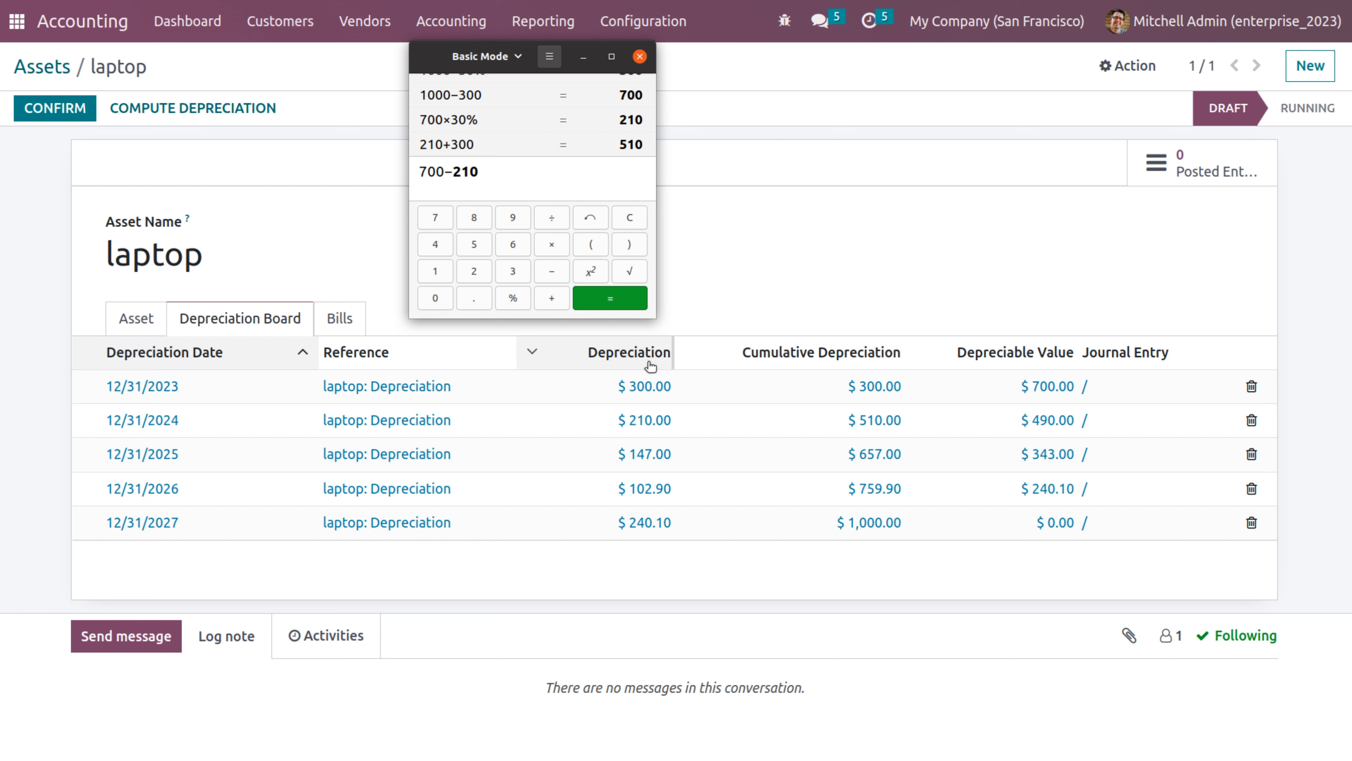
{"action": "left_click", "coordinate": [619, 300]}
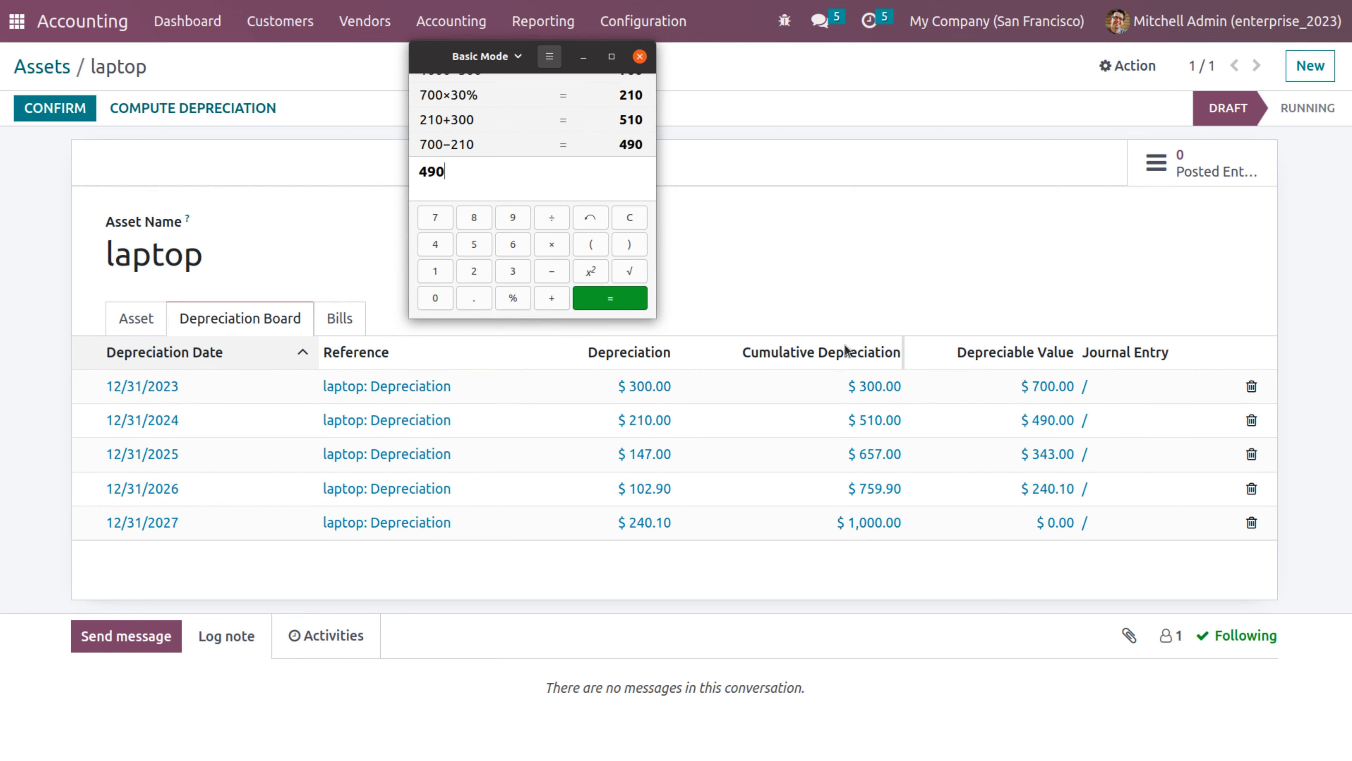
- Multiply the remaining 490 by 30% to check the 12/31/2025 depreciation
{"action": "left_click", "coordinate": [556, 244]}
{"action": "left_click", "coordinate": [504, 271]}
{"action": "left_click", "coordinate": [424, 294]}
{"action": "left_click", "coordinate": [522, 296]}
{"action": "left_click", "coordinate": [610, 300]}
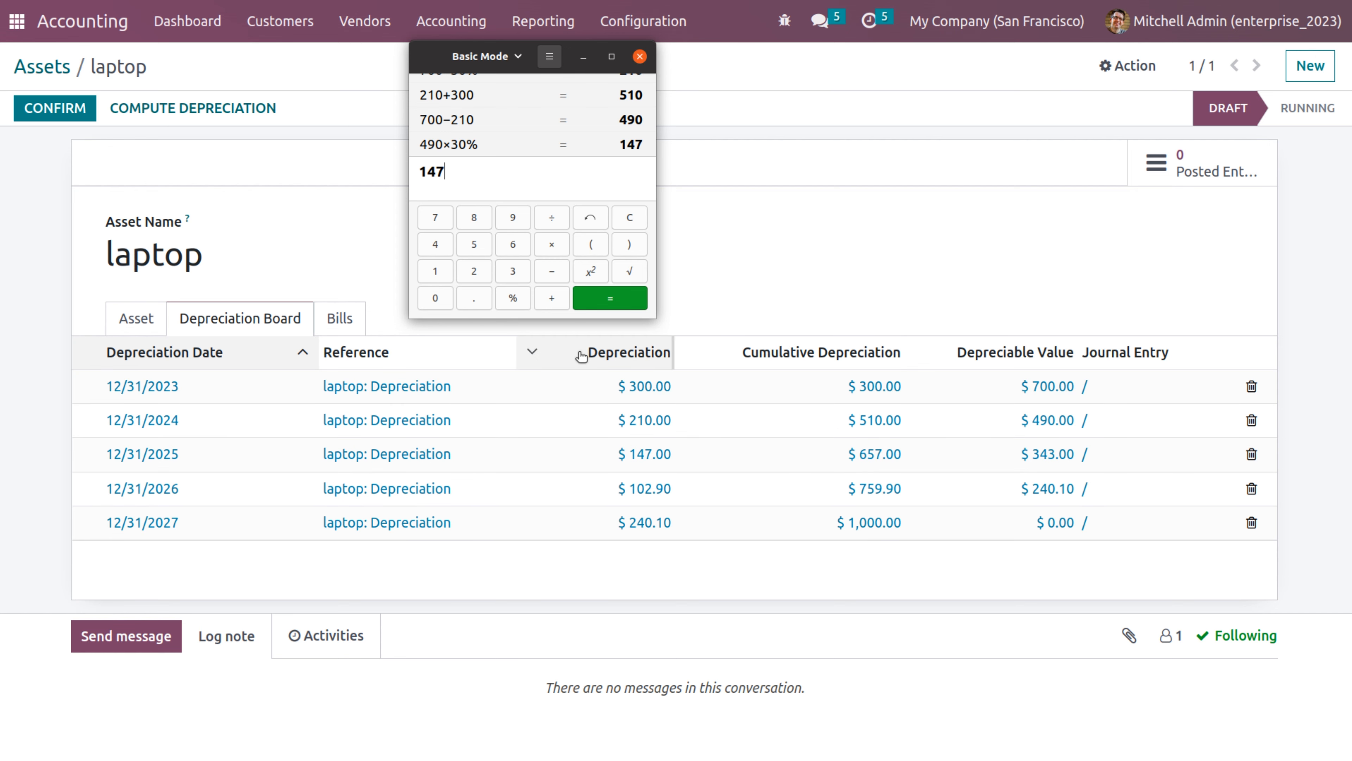
- Calculate 147+210+300 to check the cumulative depreciation for 12/31/2025
{"action": "left_click", "coordinate": [550, 303]}
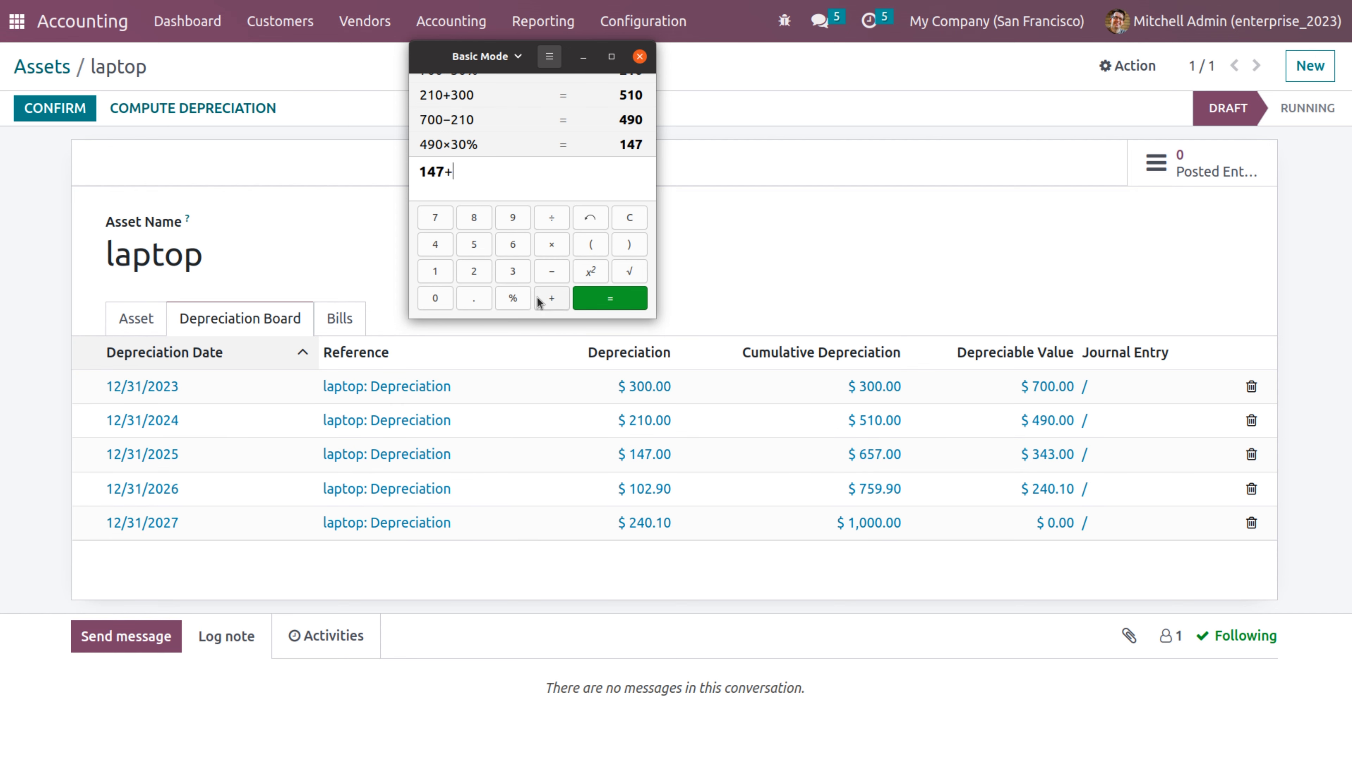
{"action": "left_click", "coordinate": [479, 274]}
{"action": "left_click", "coordinate": [429, 276]}
{"action": "left_click", "coordinate": [439, 304]}
{"action": "left_click", "coordinate": [551, 299]}
{"action": "left_click", "coordinate": [429, 297]}
{"action": "left_click", "coordinate": [429, 297]}
{"action": "left_click", "coordinate": [429, 297]}
{"action": "left_click", "coordinate": [590, 218]}
{"action": "left_click", "coordinate": [590, 218]}
{"action": "left_click", "coordinate": [590, 218]}
{"action": "left_click", "coordinate": [514, 272]}
{"action": "left_click", "coordinate": [433, 298]}
{"action": "left_click", "coordinate": [433, 299]}
{"action": "left_click", "coordinate": [582, 309]}
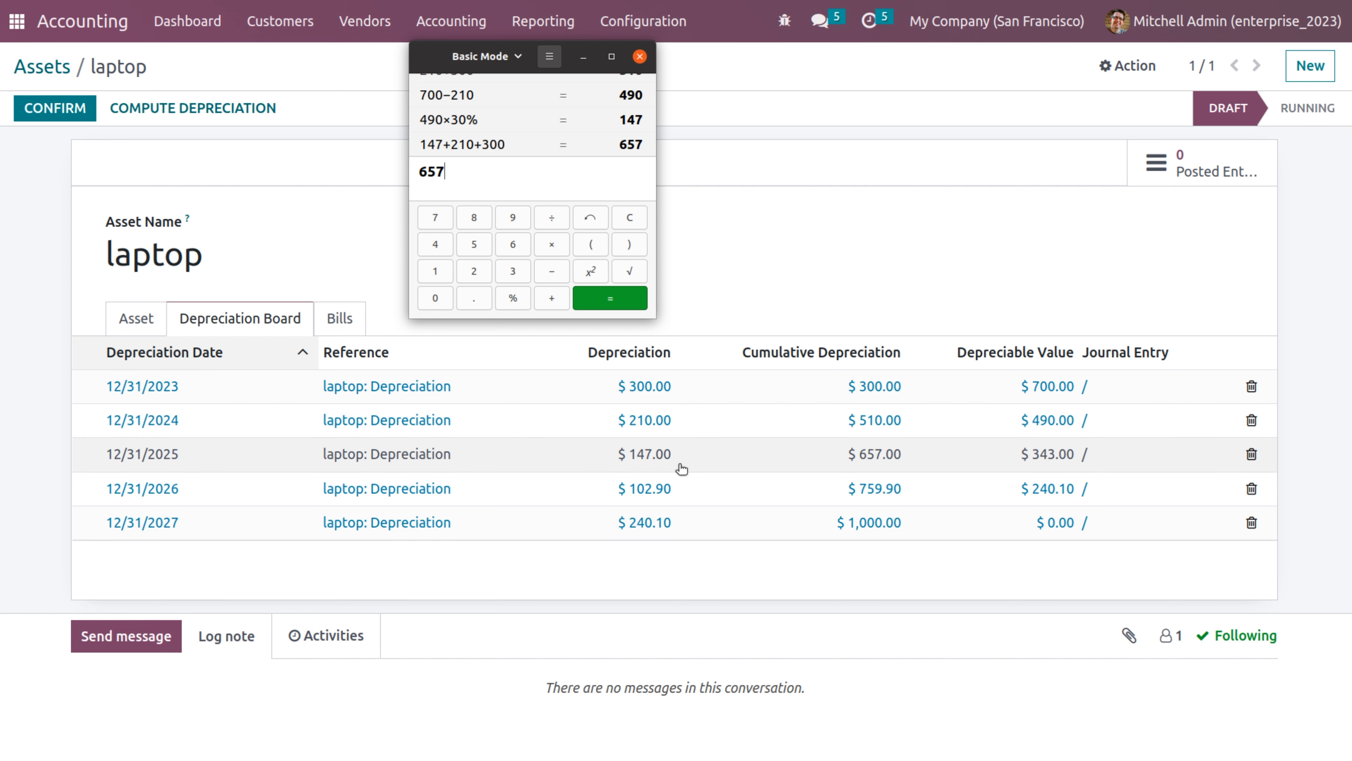
- Calculate 490−147 to check the depreciable value on the 12/31/2025 line
{"action": "key", "text": "BackSpace"}
{"action": "key", "text": "BackSpace"}
{"action": "key", "text": "BackSpace"}
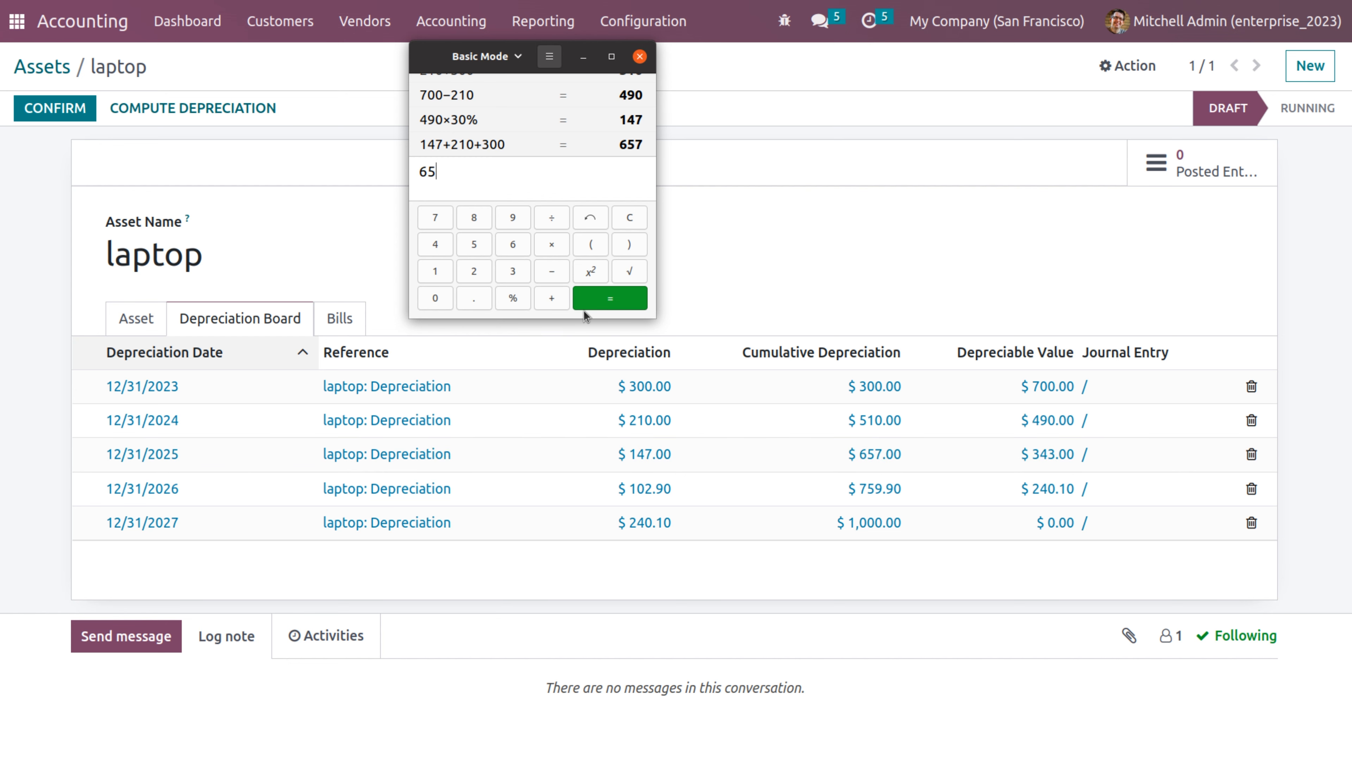
{"action": "type", "text": "490"}
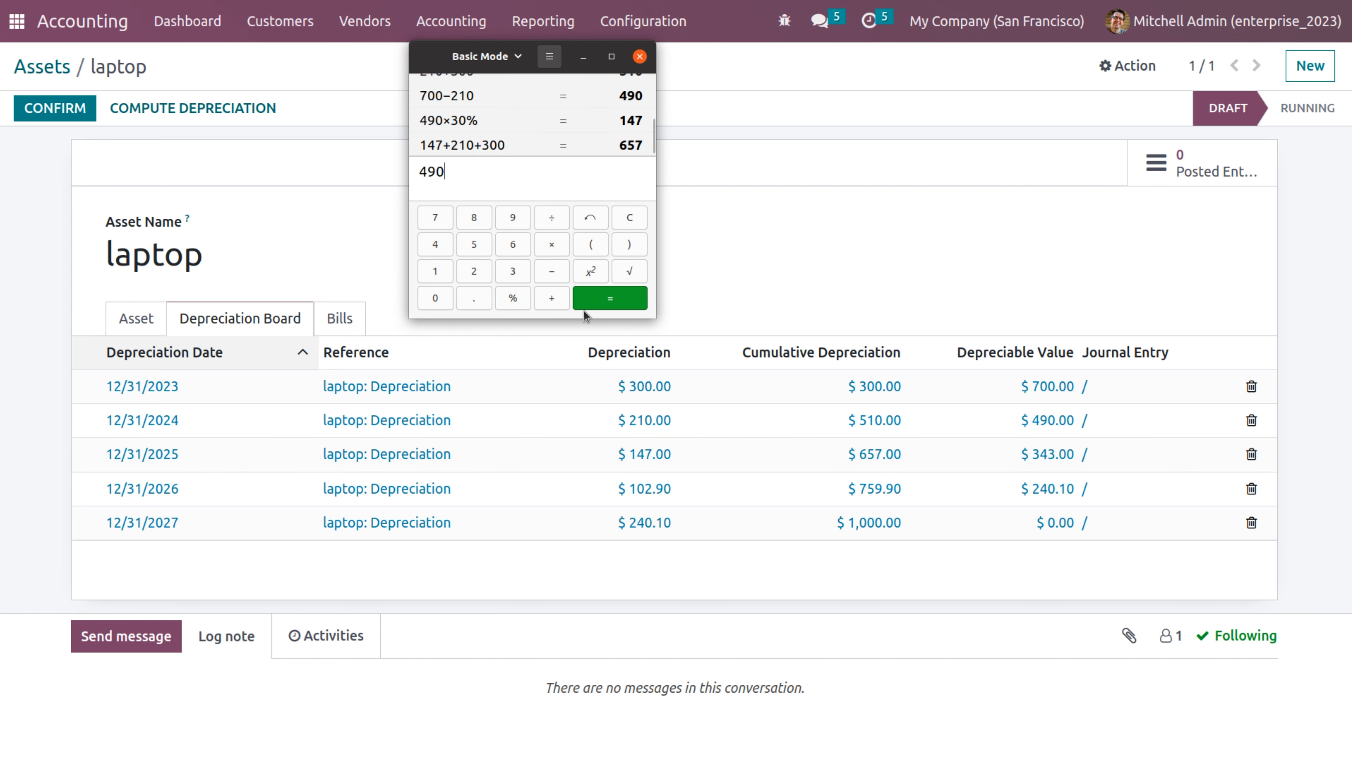
{"action": "type", "text": "-147"}
{"action": "key", "text": "Return"}
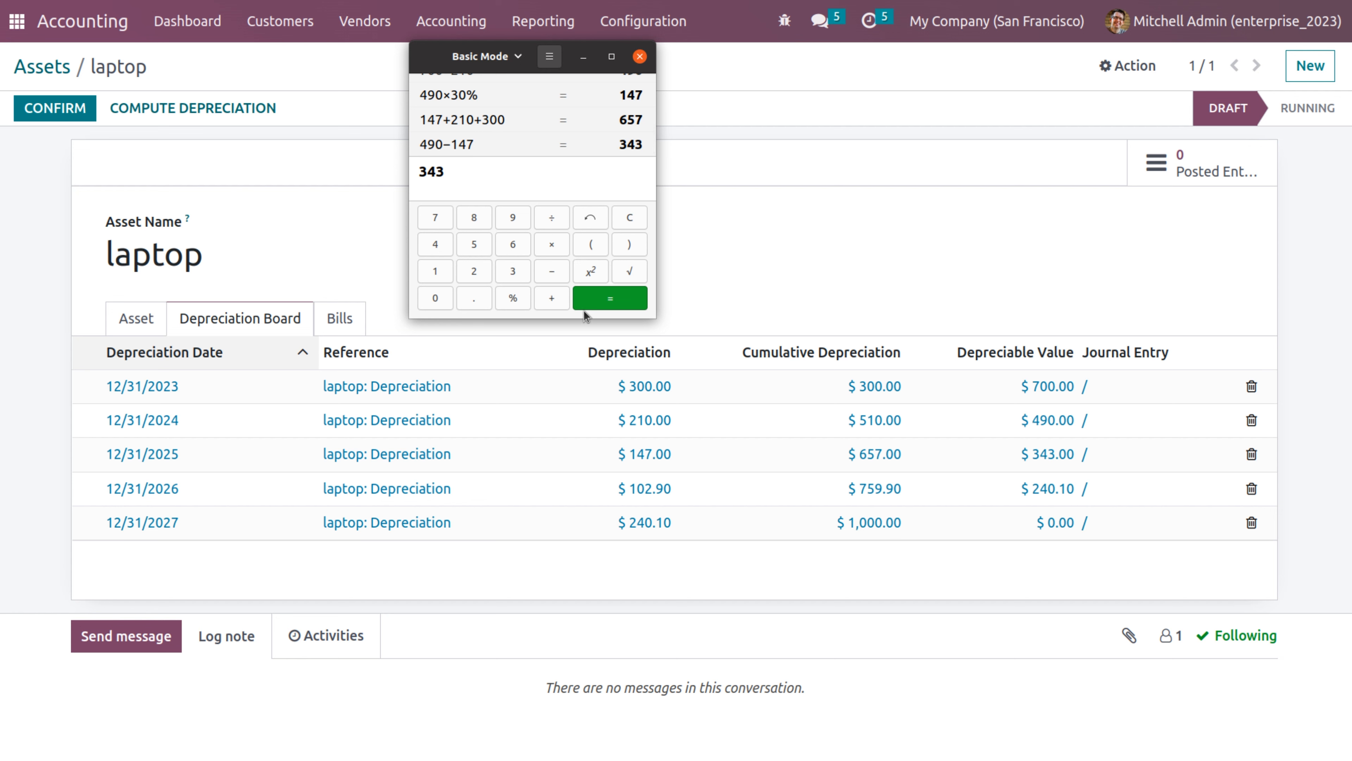
- Multiply the remaining 343 by 30% to check the 12/31/2026 depreciation
{"action": "type", "text": "*"}
{"action": "type", "text": "30"}
{"action": "left_click", "coordinate": [503, 301]}
{"action": "left_click", "coordinate": [609, 301]}
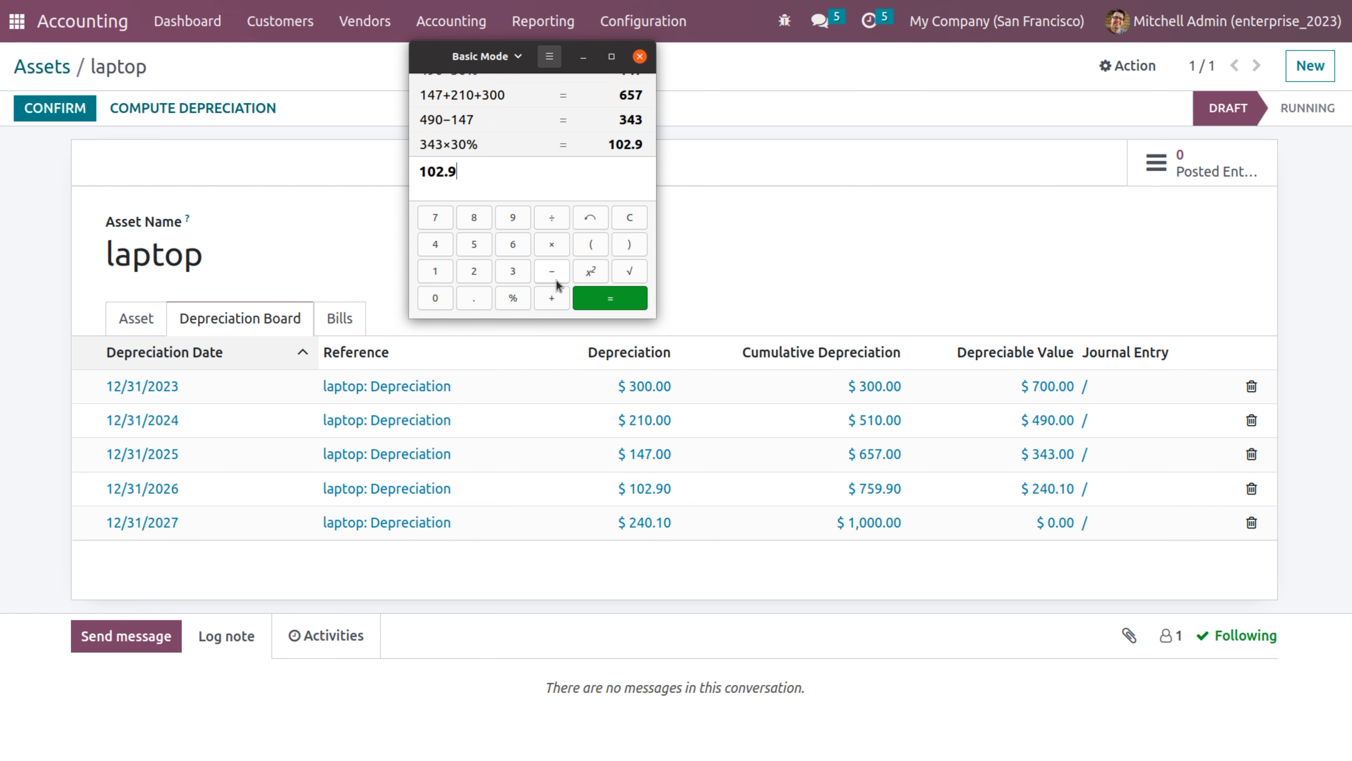
- Calculate 102.9+300+210+147 to check the cumulative depreciation for 12/31/2026
{"action": "left_click", "coordinate": [552, 298]}
{"action": "left_click", "coordinate": [512, 275]}
{"action": "left_click", "coordinate": [425, 303]}
{"action": "left_click", "coordinate": [426, 303]}
{"action": "left_click", "coordinate": [557, 299]}
{"action": "type", "text": "210"}
{"action": "left_click", "coordinate": [557, 301]}
{"action": "type", "text": "147"}
{"action": "key", "text": "Return"}
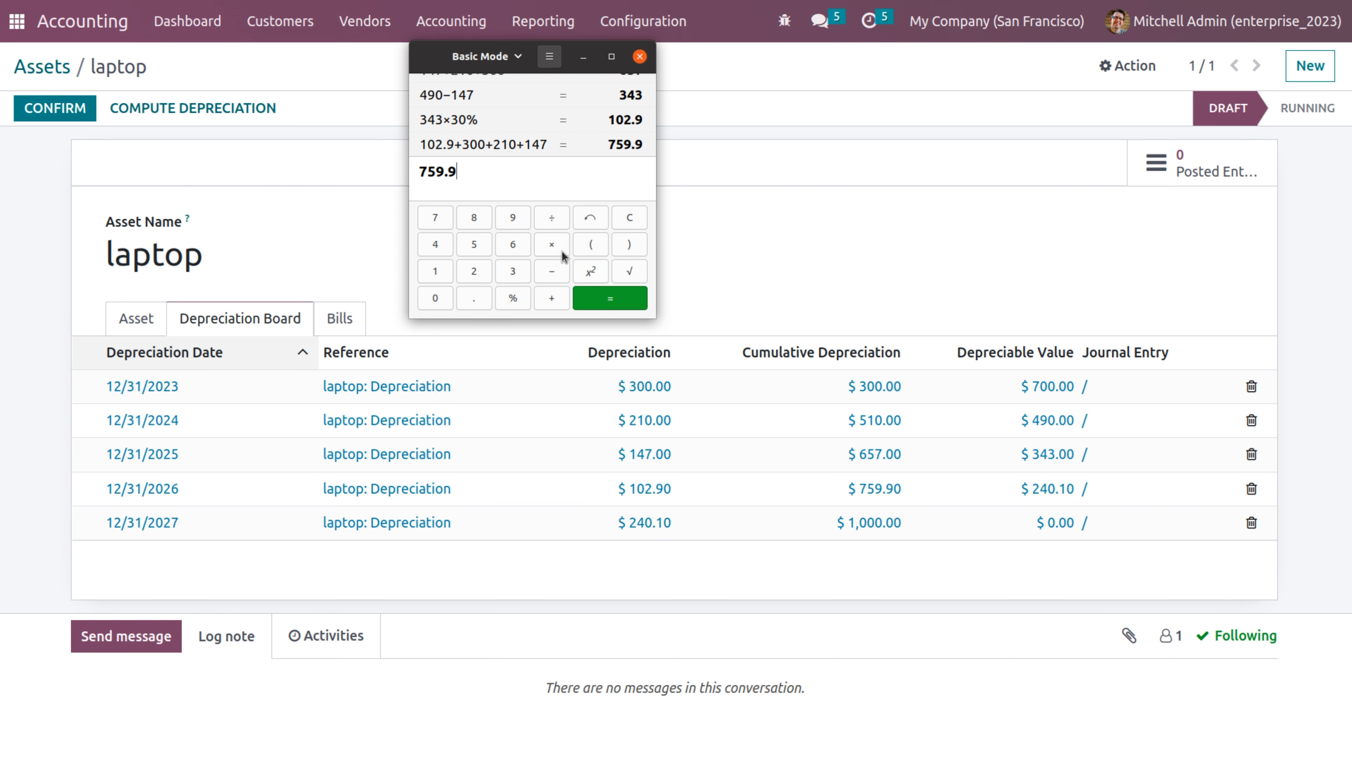
- Calculate 343−102.90 to check the depreciable value on the 12/31/2026 line
{"action": "type", "text": "7"}
{"action": "key", "text": "BackSpace"}
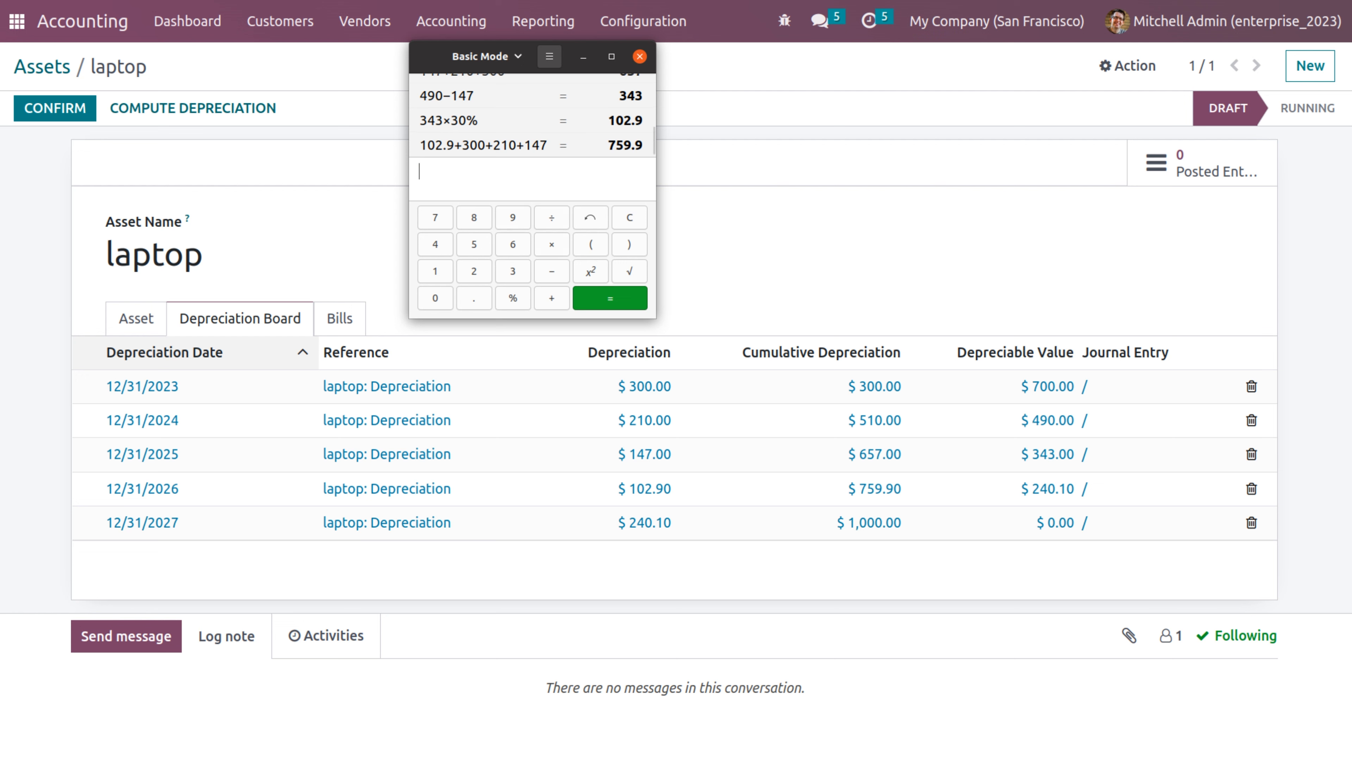
{"action": "type", "text": "3"}
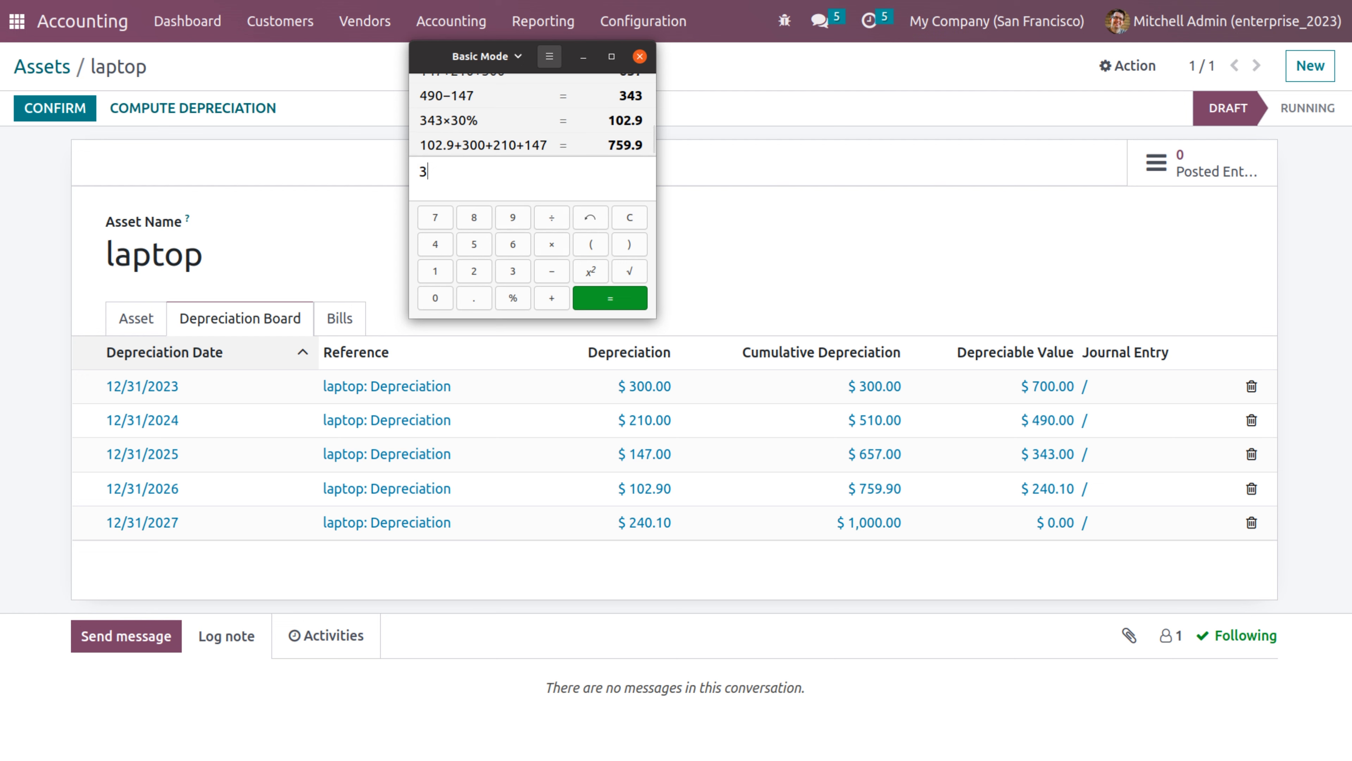
{"action": "type", "text": "43"}
{"action": "type", "text": "-10"}
{"action": "type", "text": "2.90"}
{"action": "key", "text": "Return"}
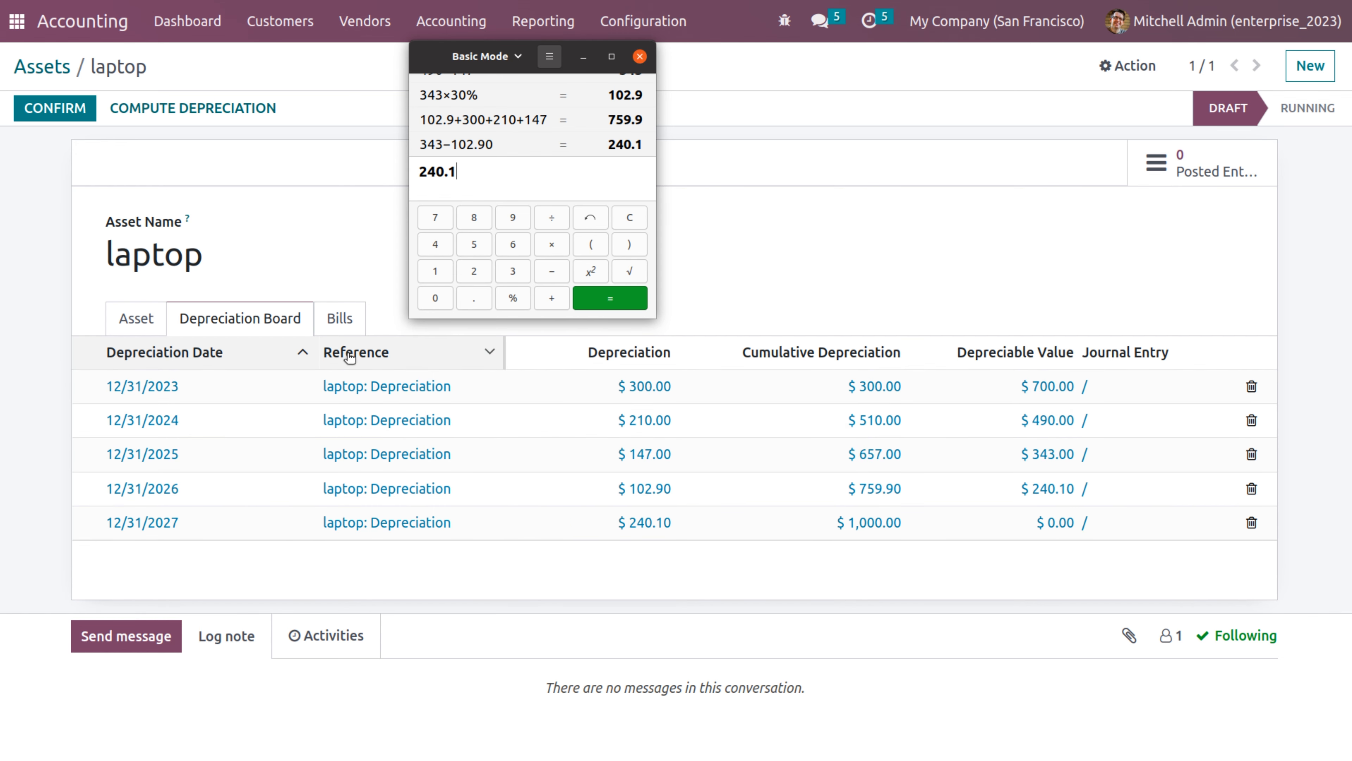
- Change the laptop asset's depreciation method to Declining then Straight Line, recompute the depreciation and show its depreciation board
{"action": "left_click", "coordinate": [148, 320]}
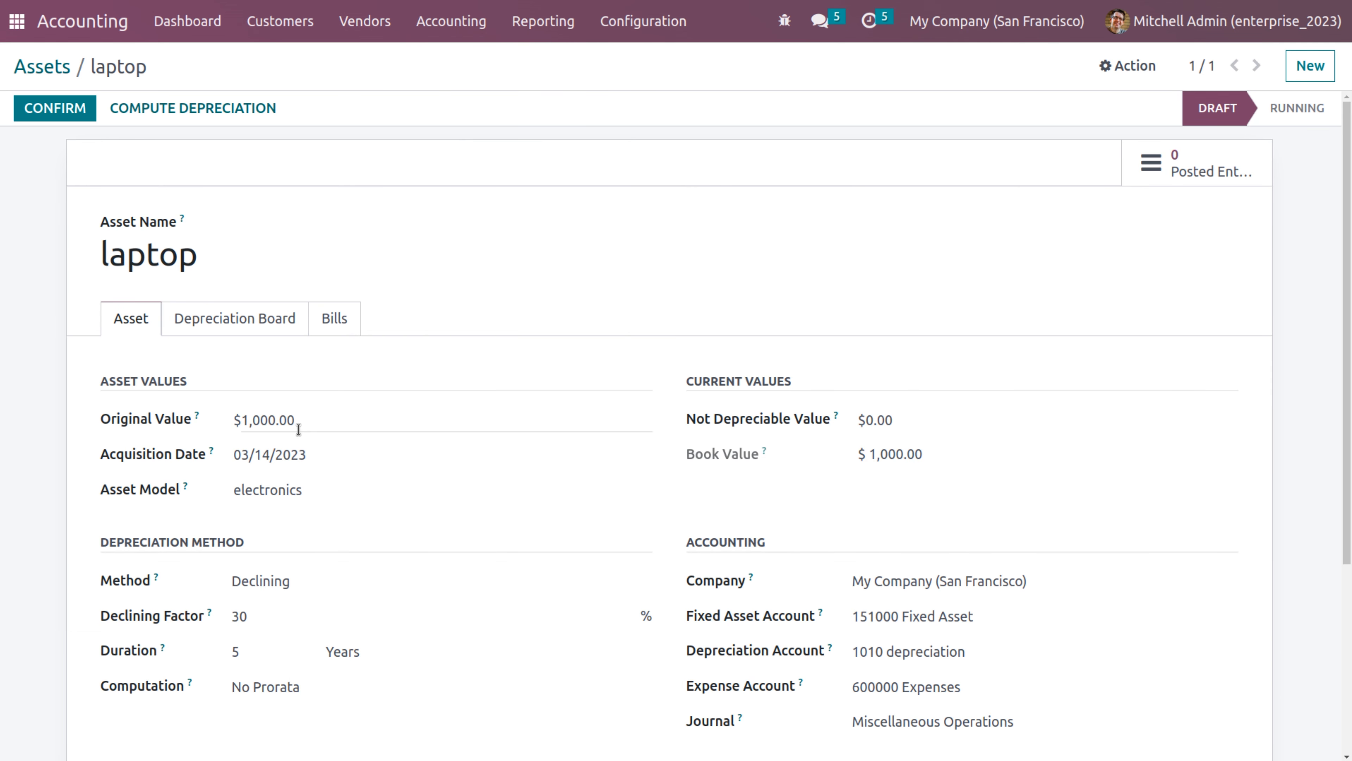
{"action": "left_click", "coordinate": [282, 583]}
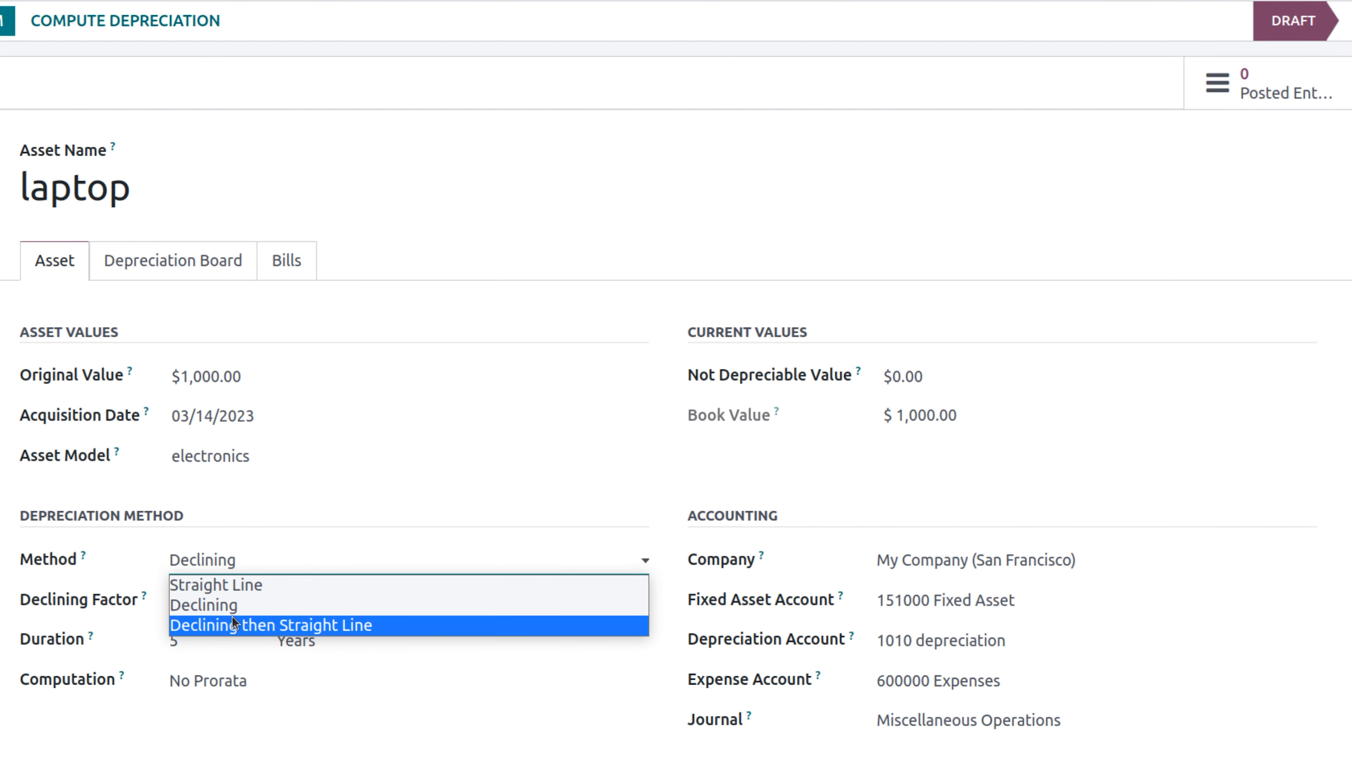
{"action": "left_click", "coordinate": [232, 617]}
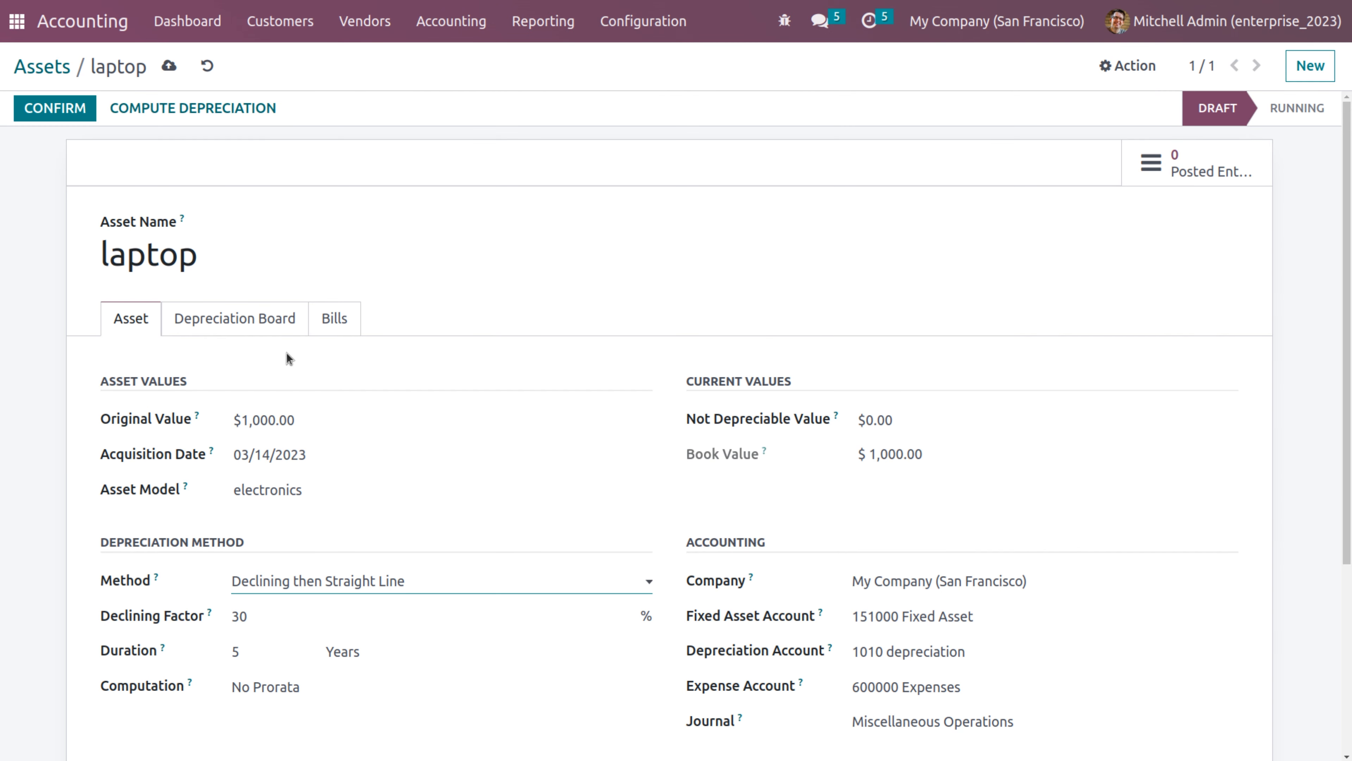
{"action": "left_click", "coordinate": [187, 108]}
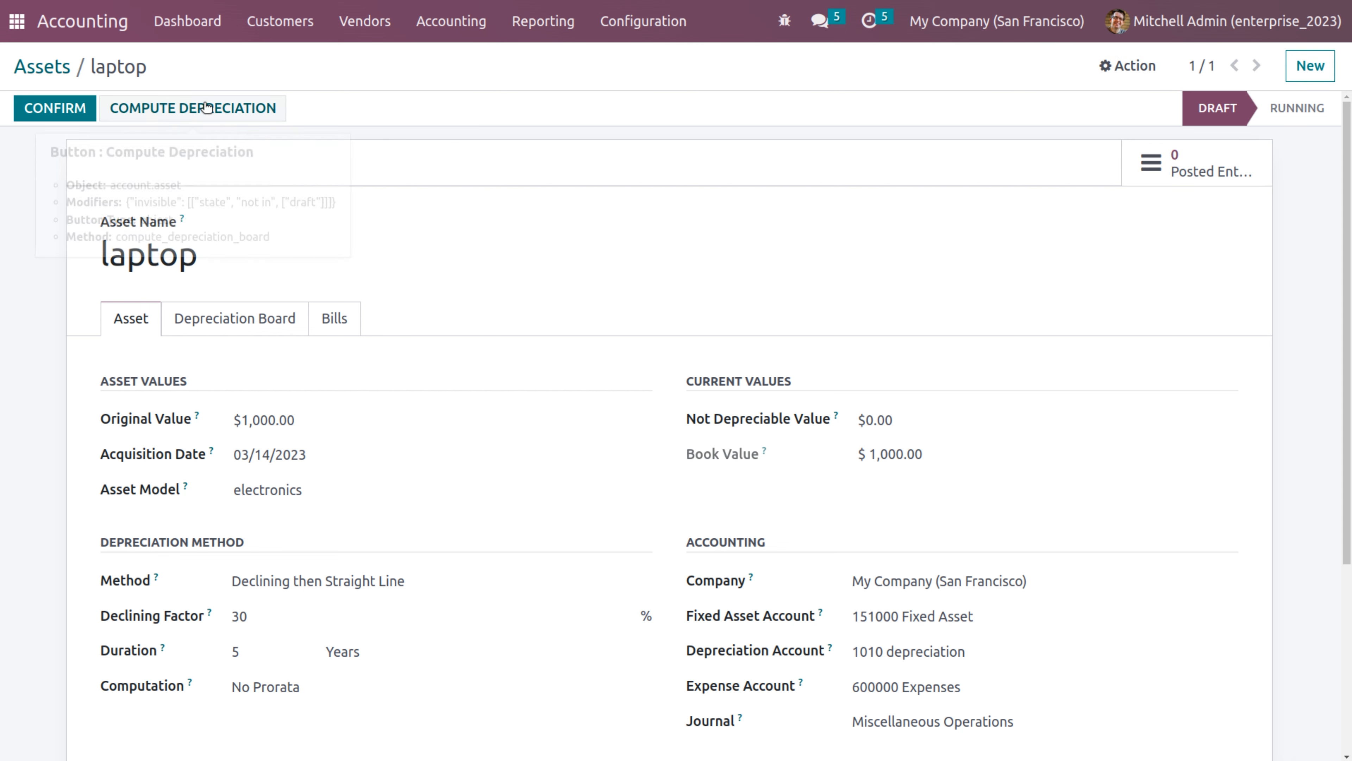
{"action": "left_click", "coordinate": [254, 321]}
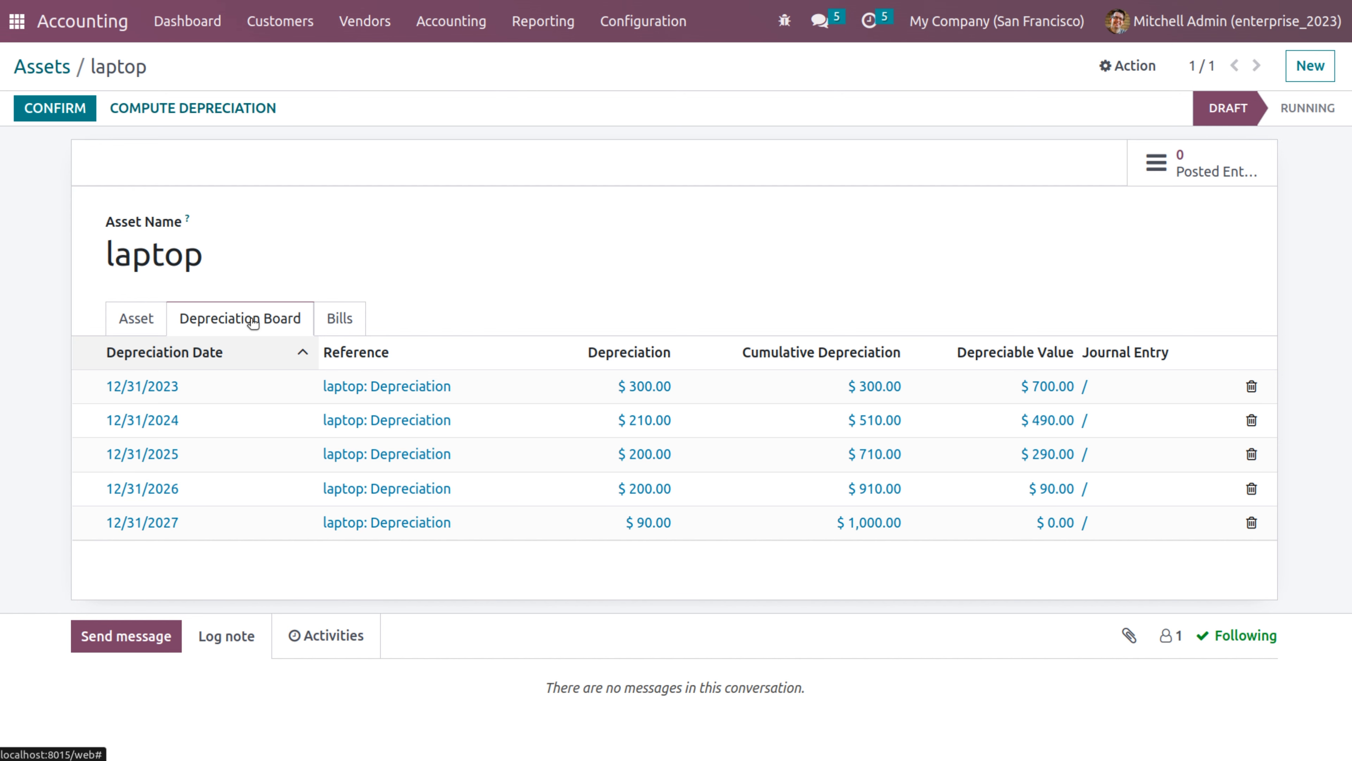
- Switch to the calculator and calculate 1000×30% to check the first year of the new schedule
{"action": "key", "text": "alt+Tab"}
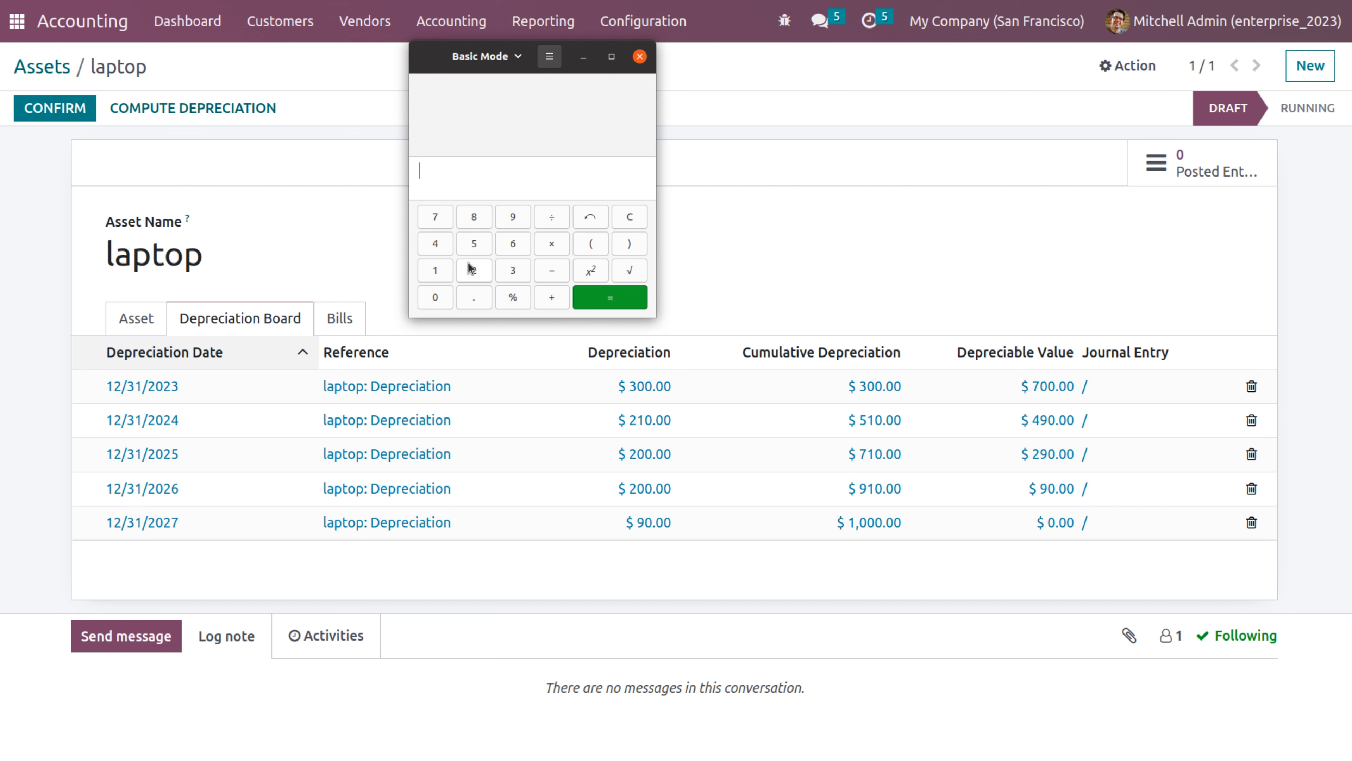
{"action": "type", "text": "1000"}
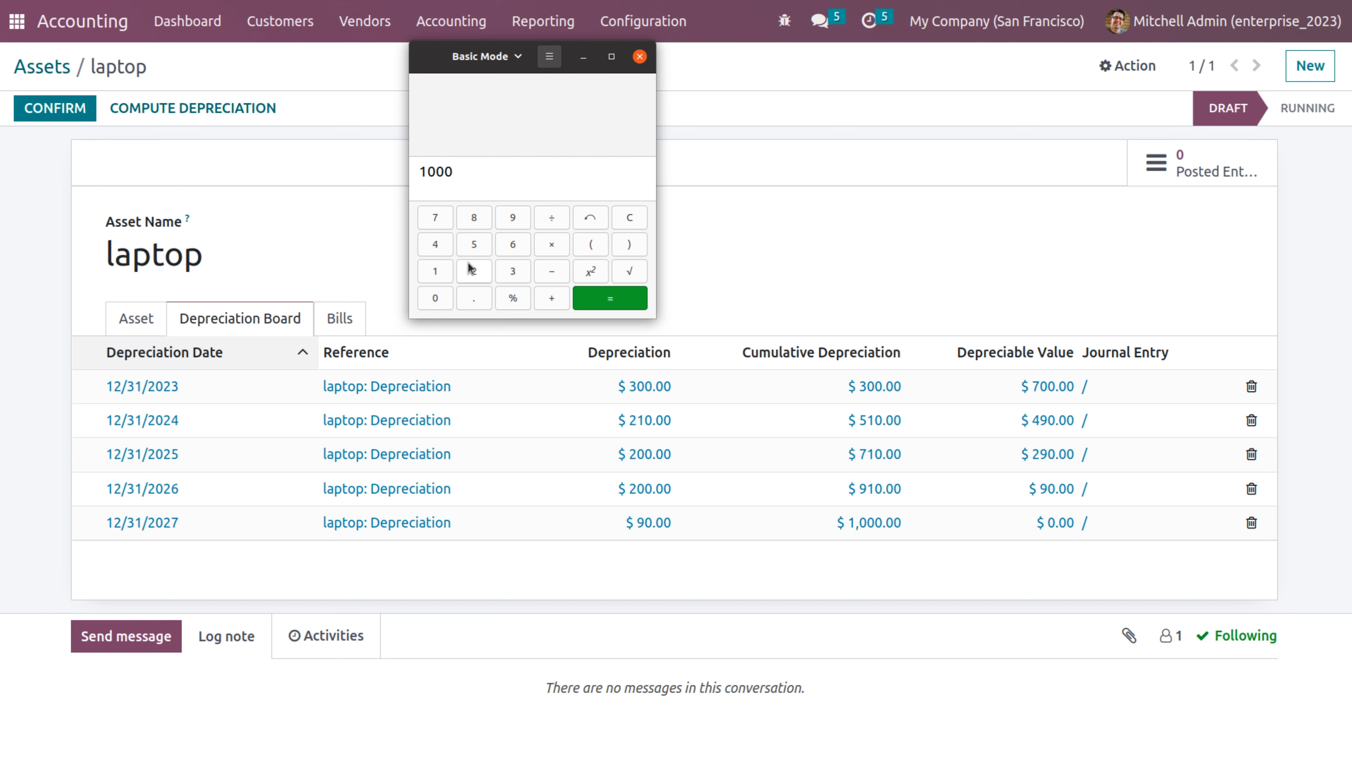
{"action": "type", "text": "*"}
{"action": "type", "text": "30"}
{"action": "type", "text": "%"}
{"action": "key", "text": "Return"}
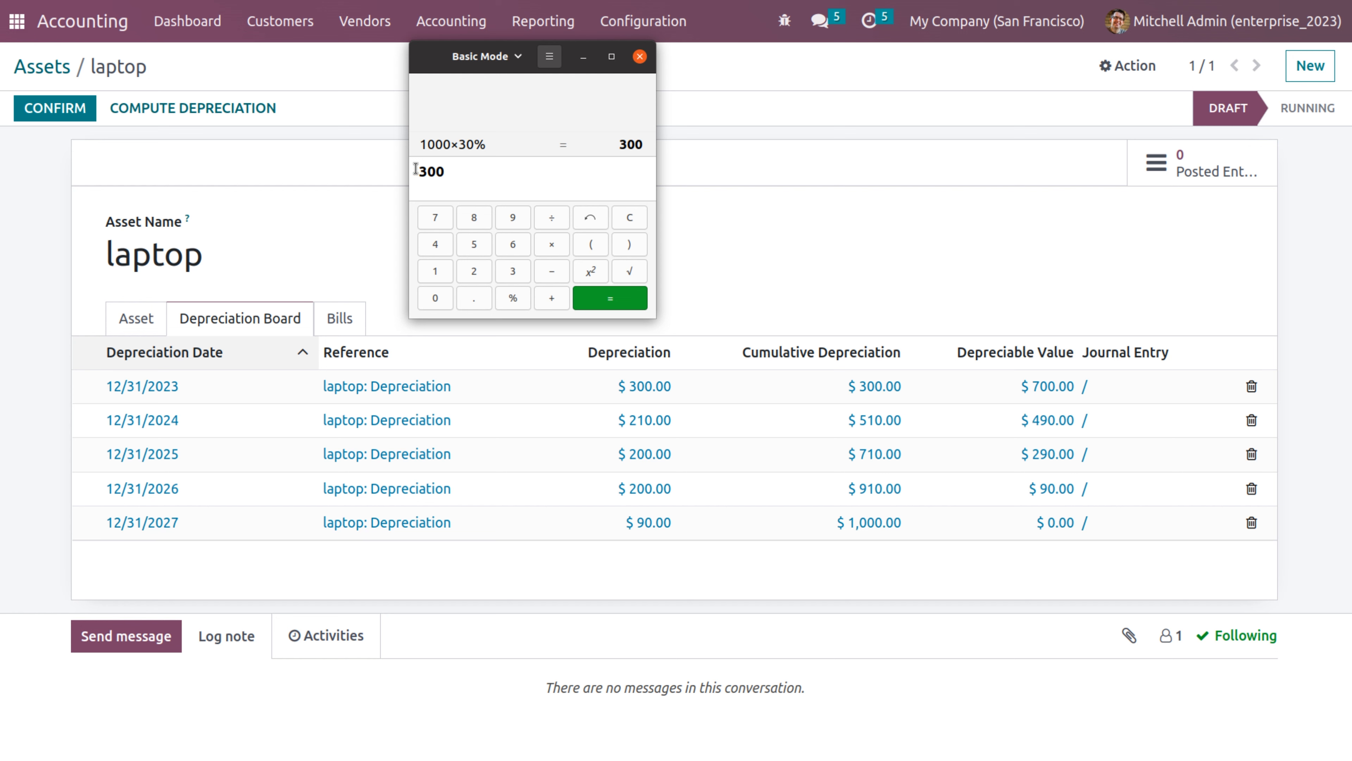
- Calculate 1000−300 for the depreciable value after 2023, and take 30% of it to check the second year's depreciation
{"action": "type", "text": "100"}
{"action": "type", "text": "0"}
{"action": "type", "text": "-"}
{"action": "key", "text": "Return"}
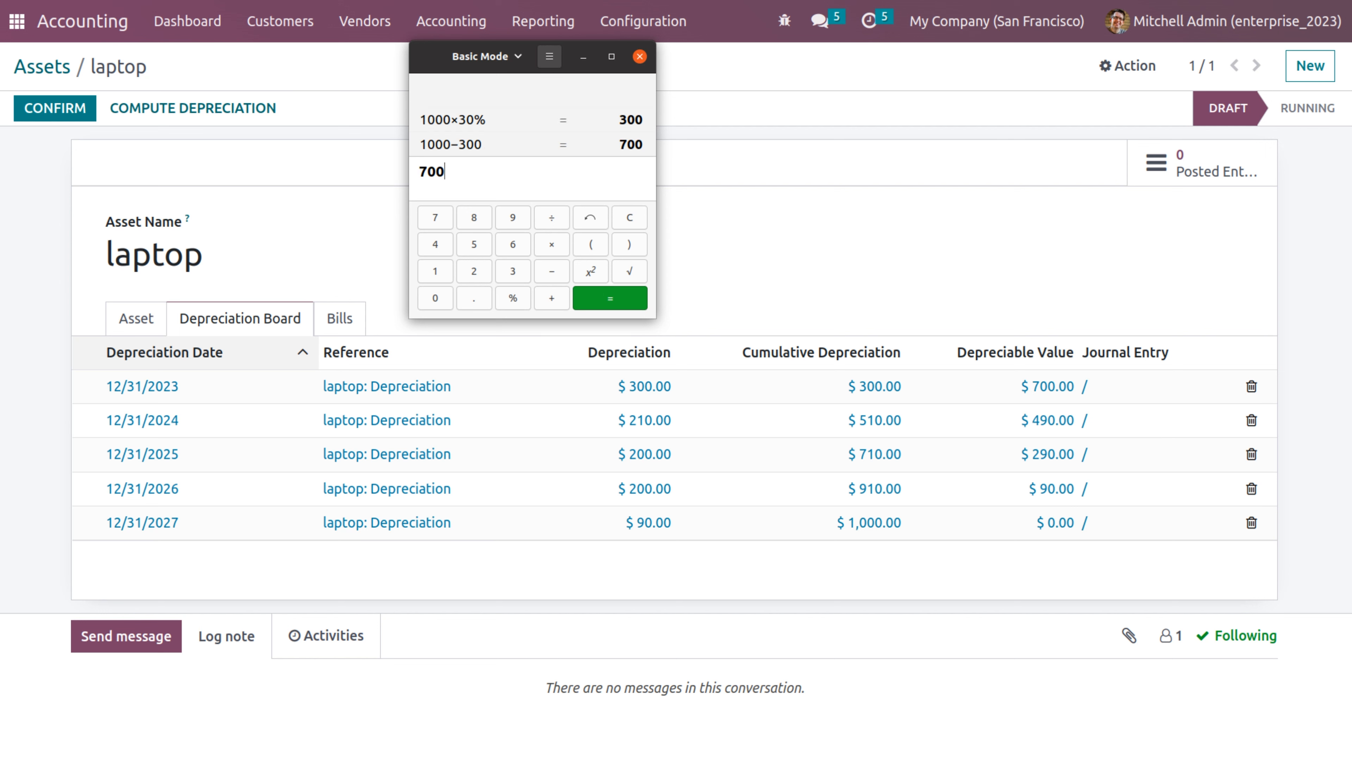
{"action": "type", "text": "*"}
{"action": "type", "text": "30"}
{"action": "left_click", "coordinate": [508, 300]}
{"action": "key", "text": "Return"}
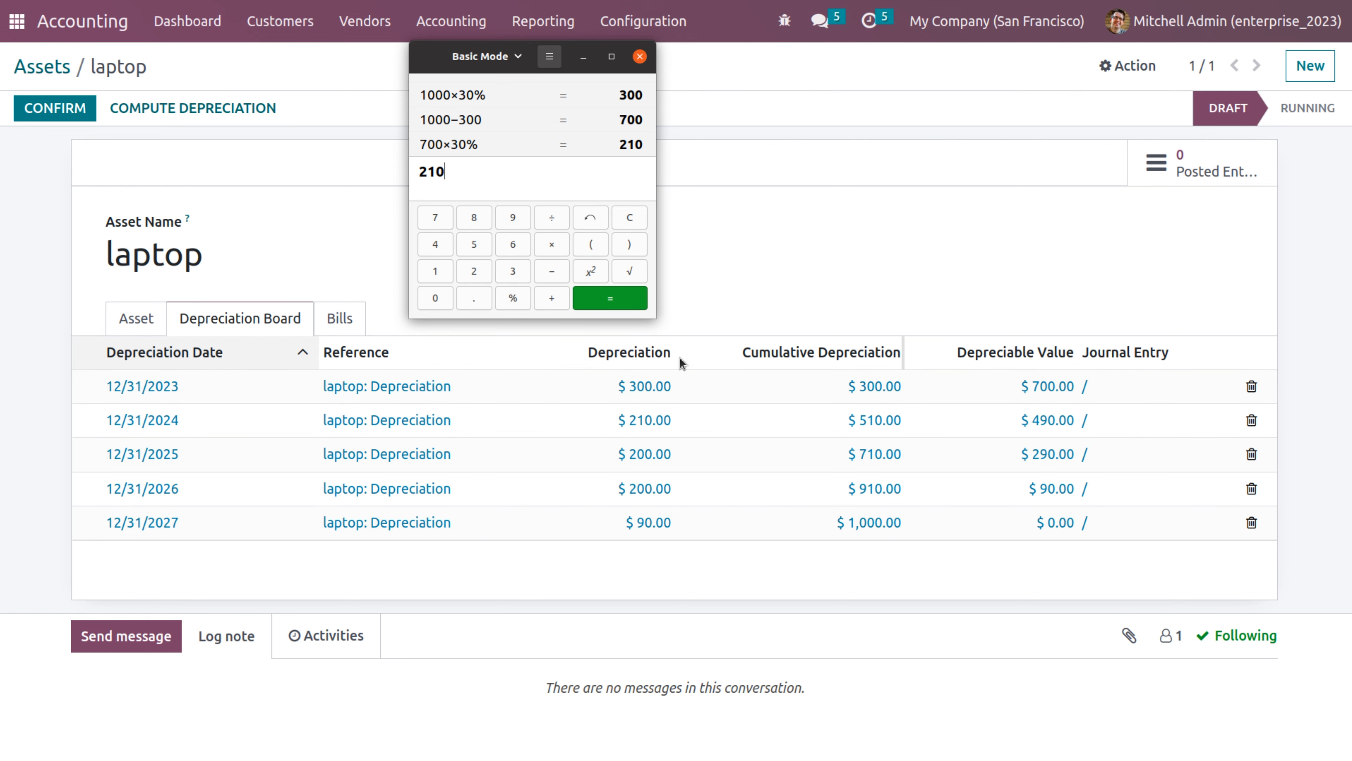
- Calculate 210+300 to check the second year's cumulative depreciation under Declining then Straight Line
{"action": "left_click", "coordinate": [551, 299]}
{"action": "left_click", "coordinate": [505, 277]}
{"action": "left_click", "coordinate": [428, 296]}
{"action": "left_click", "coordinate": [428, 296]}
{"action": "left_click", "coordinate": [610, 300]}
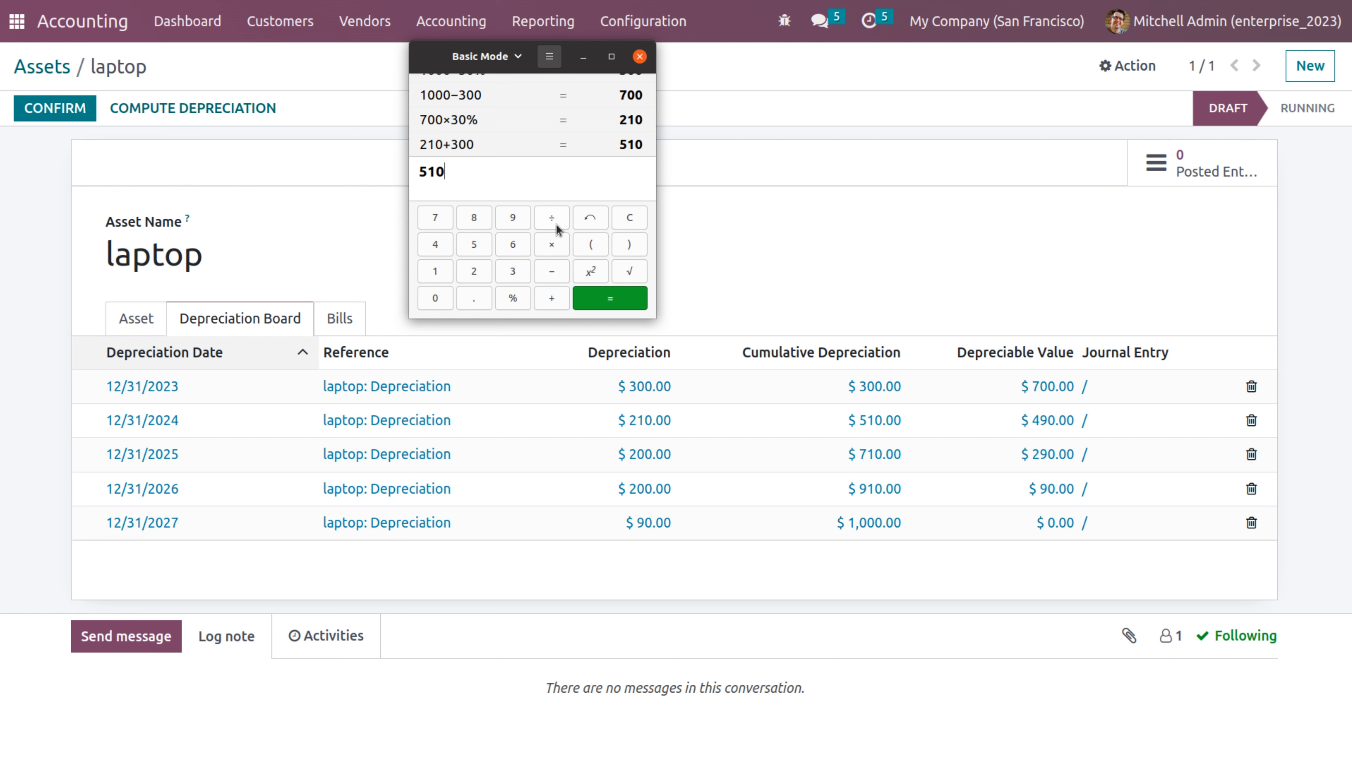
- Calculate 700−210 to check the second year's depreciable value under Declining then Straight Line
{"action": "left_click", "coordinate": [577, 220]}
{"action": "left_click", "coordinate": [577, 220]}
{"action": "left_click", "coordinate": [577, 221]}
{"action": "left_click", "coordinate": [576, 220]}
{"action": "left_click", "coordinate": [577, 220]}
{"action": "type", "text": "700-"}
{"action": "key", "text": "Return"}
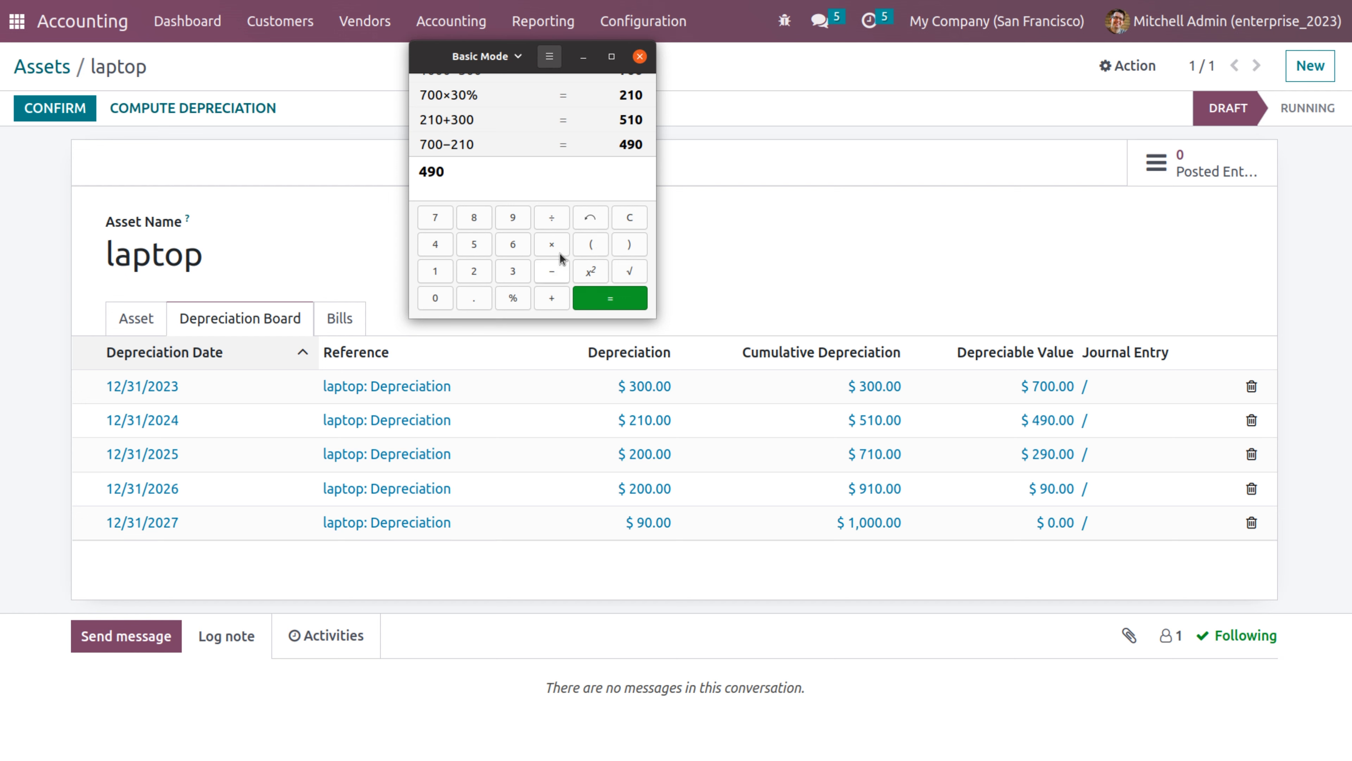
- Calculate 490×30% to get the third year's declining amount for comparison with the 12/31/2025 line
{"action": "left_click", "coordinate": [548, 246]}
{"action": "left_click", "coordinate": [513, 270]}
{"action": "left_click", "coordinate": [434, 296]}
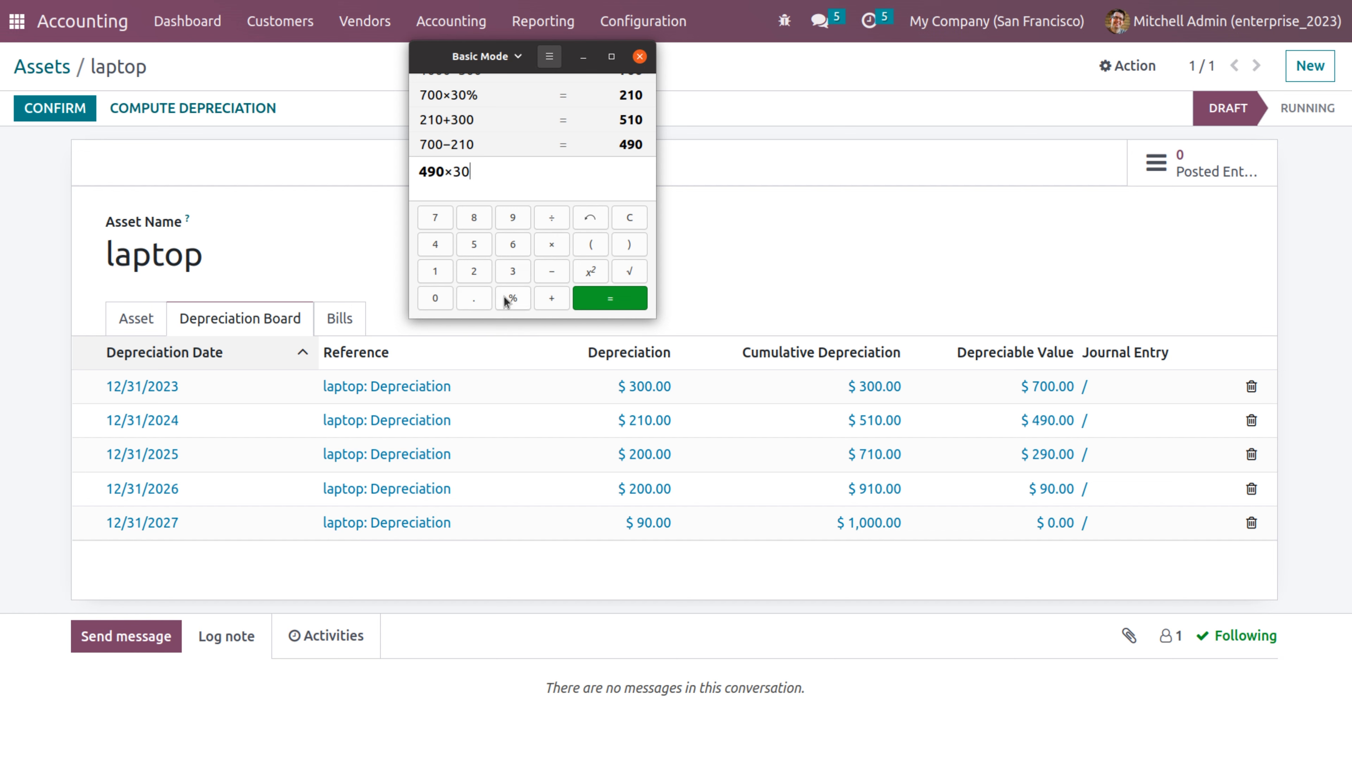
{"action": "left_click", "coordinate": [524, 297]}
{"action": "left_click", "coordinate": [610, 300]}
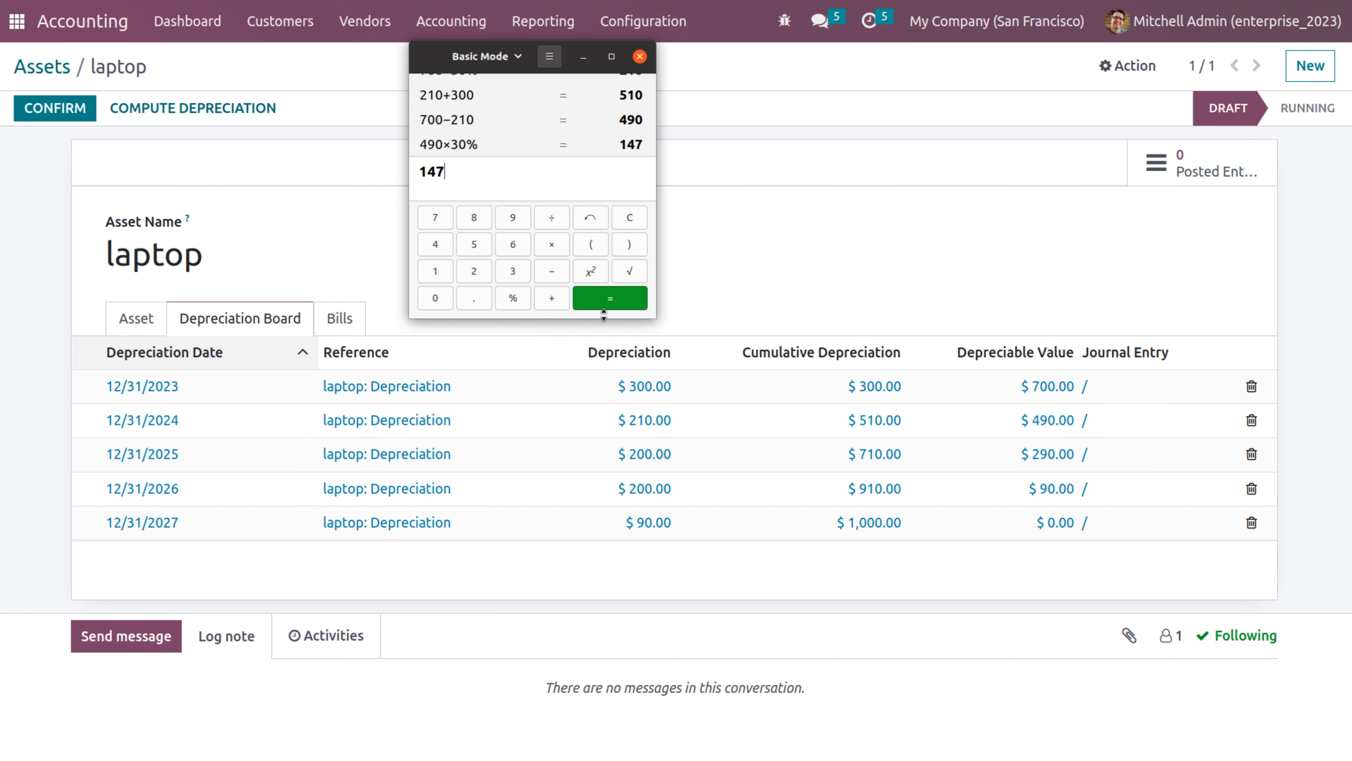
- Clear the calculator and calculate 1000÷5 to get the straight-line yearly amount for the 12/31/2025 line
{"action": "double_click", "coordinate": [554, 217]}
{"action": "left_click", "coordinate": [627, 216]}
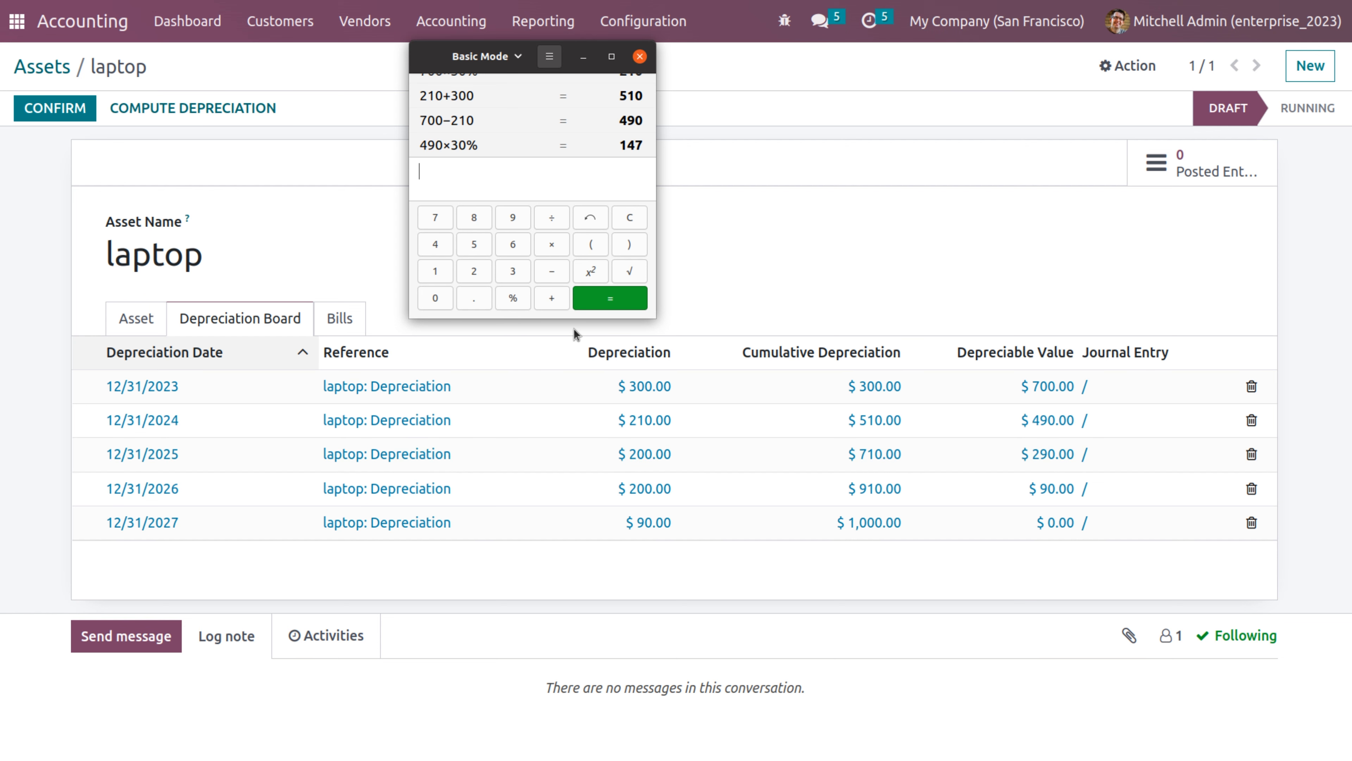
{"action": "left_click", "coordinate": [447, 272]}
{"action": "left_click", "coordinate": [425, 302]}
{"action": "left_click", "coordinate": [425, 302]}
{"action": "left_click", "coordinate": [424, 302]}
{"action": "left_click", "coordinate": [559, 216]}
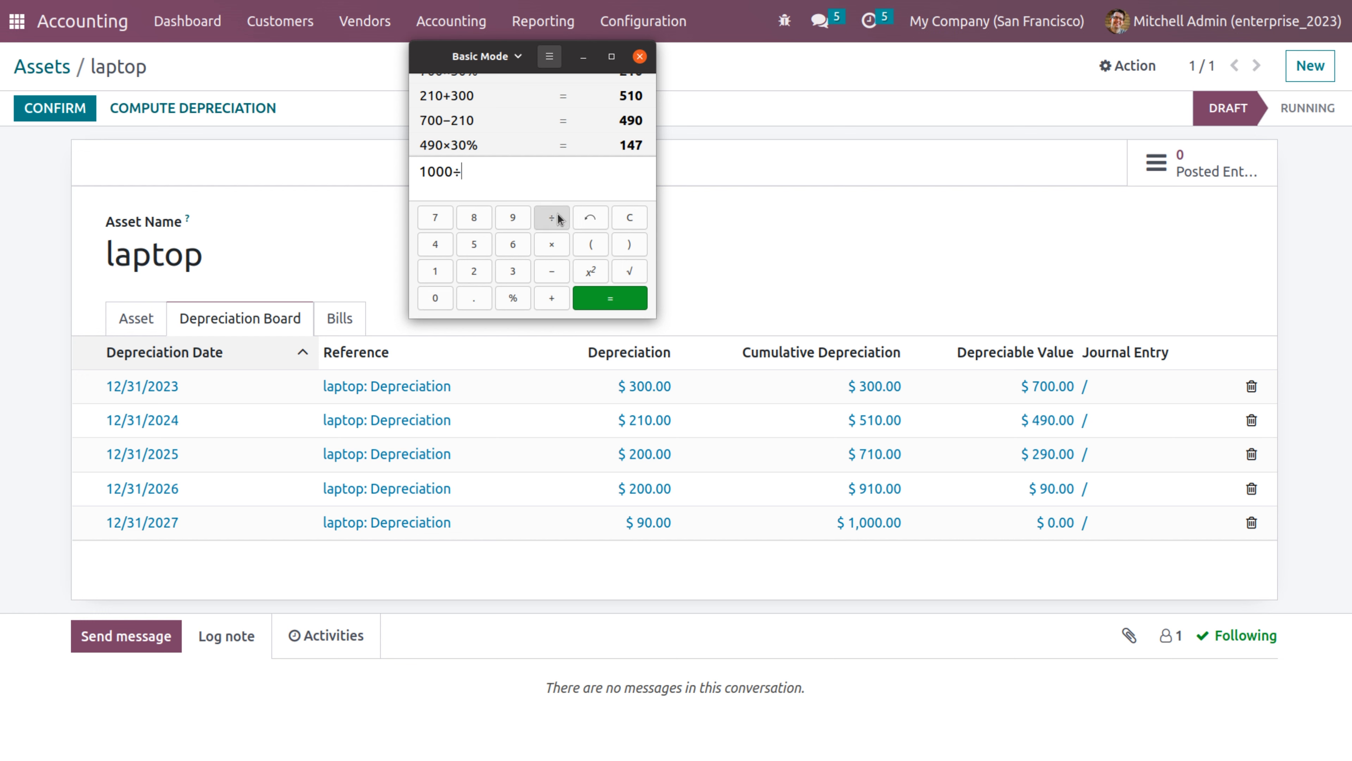
{"action": "left_click", "coordinate": [472, 273]}
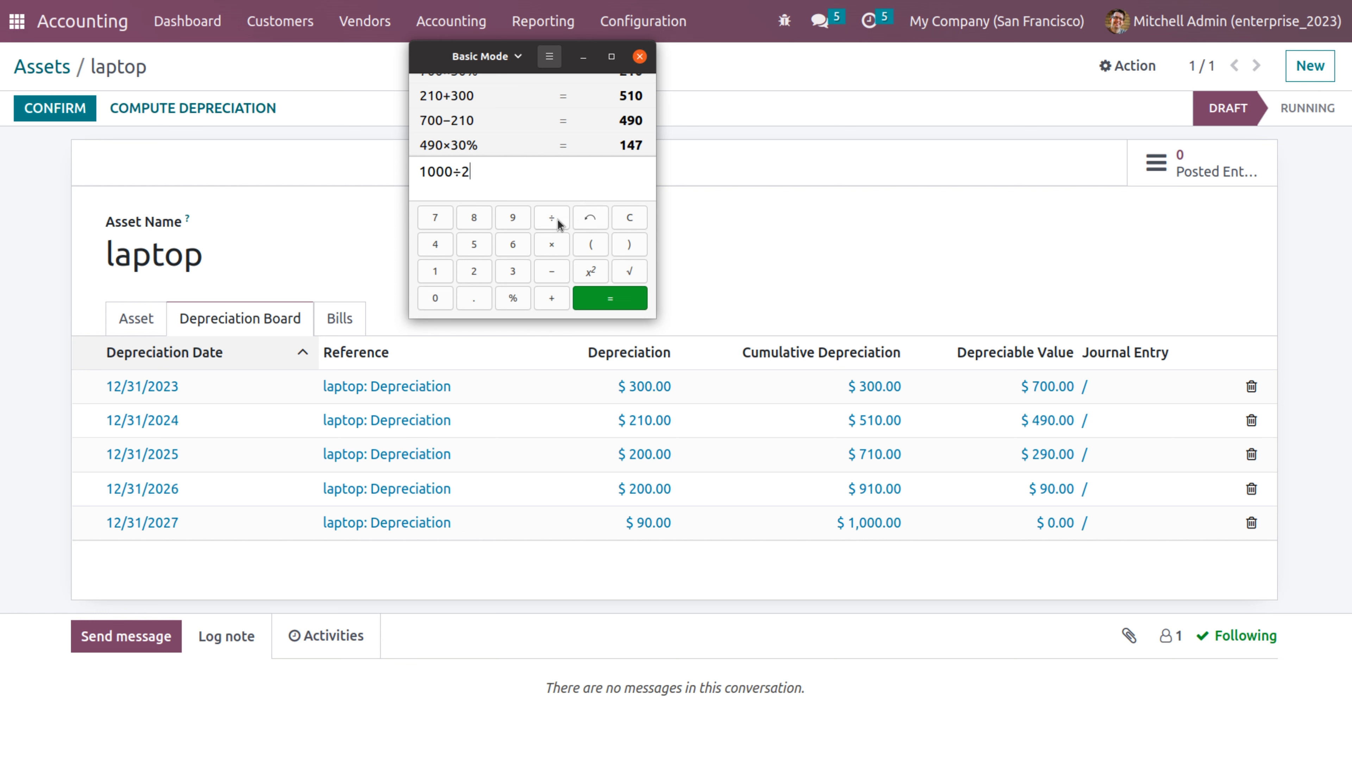
{"action": "left_click", "coordinate": [590, 218]}
{"action": "left_click", "coordinate": [474, 245]}
{"action": "left_click", "coordinate": [594, 292]}
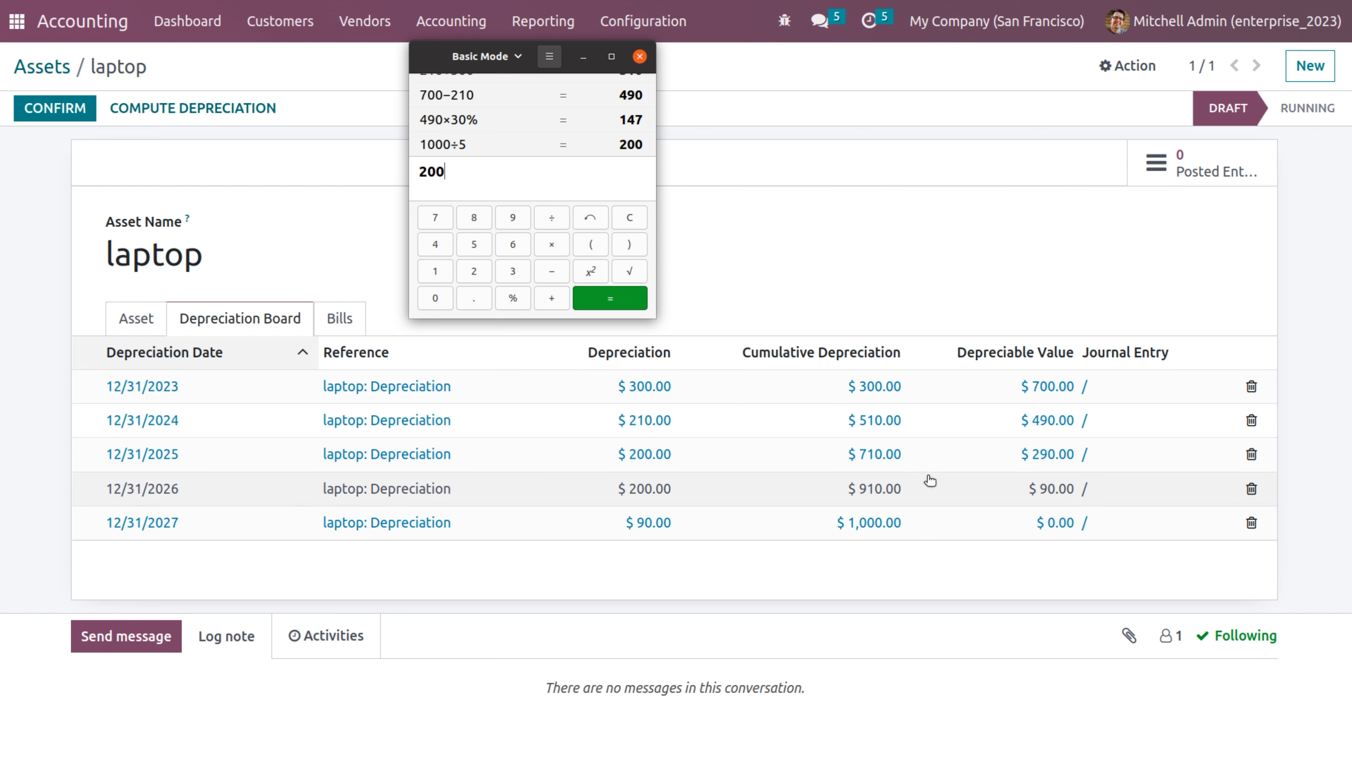
- Calculate 200+300+210 to check the third year's cumulative depreciation
{"action": "left_click", "coordinate": [554, 298]}
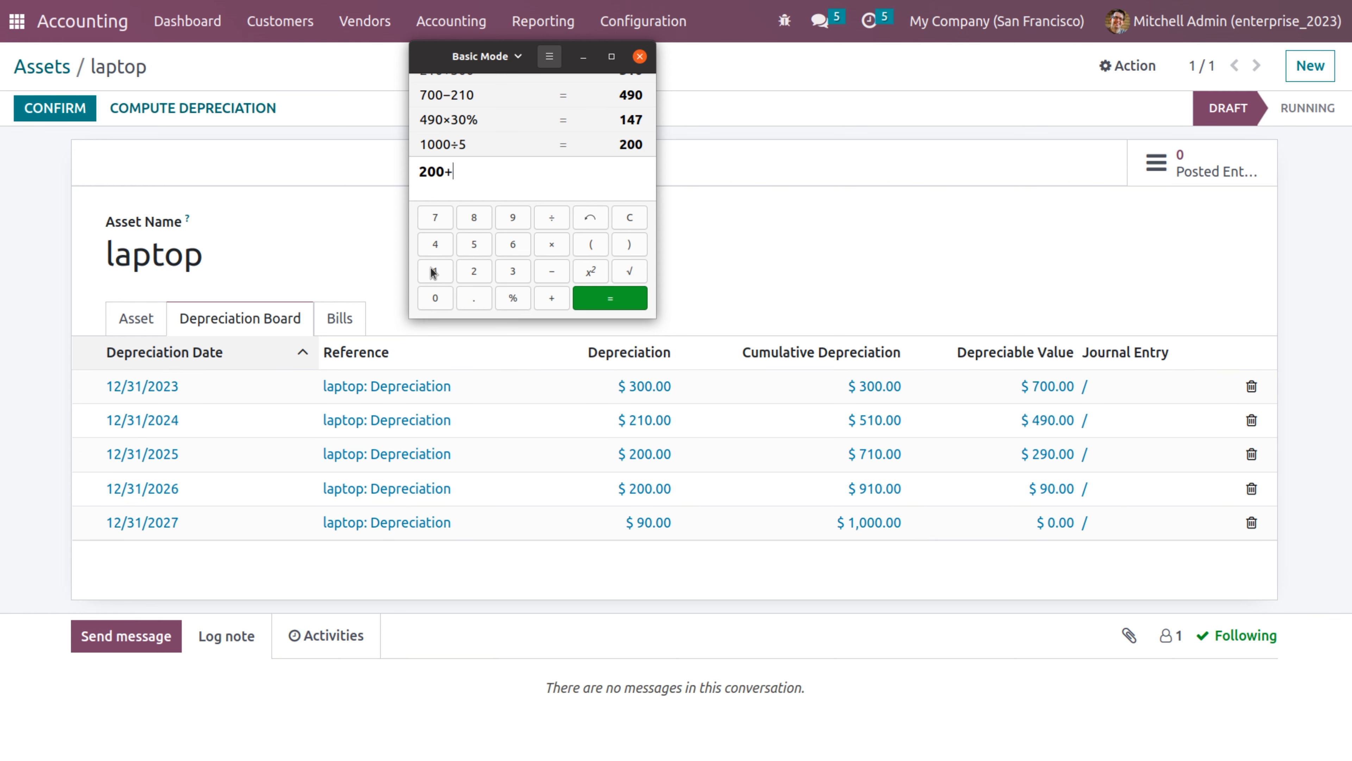
{"action": "left_click", "coordinate": [434, 299]}
{"action": "left_click", "coordinate": [558, 296]}
{"action": "left_click", "coordinate": [574, 217]}
{"action": "left_click", "coordinate": [574, 217]}
{"action": "type", "text": "7"}
{"action": "key", "text": "BackSpace"}
{"action": "type", "text": "300+210"}
{"action": "key", "text": "Return"}
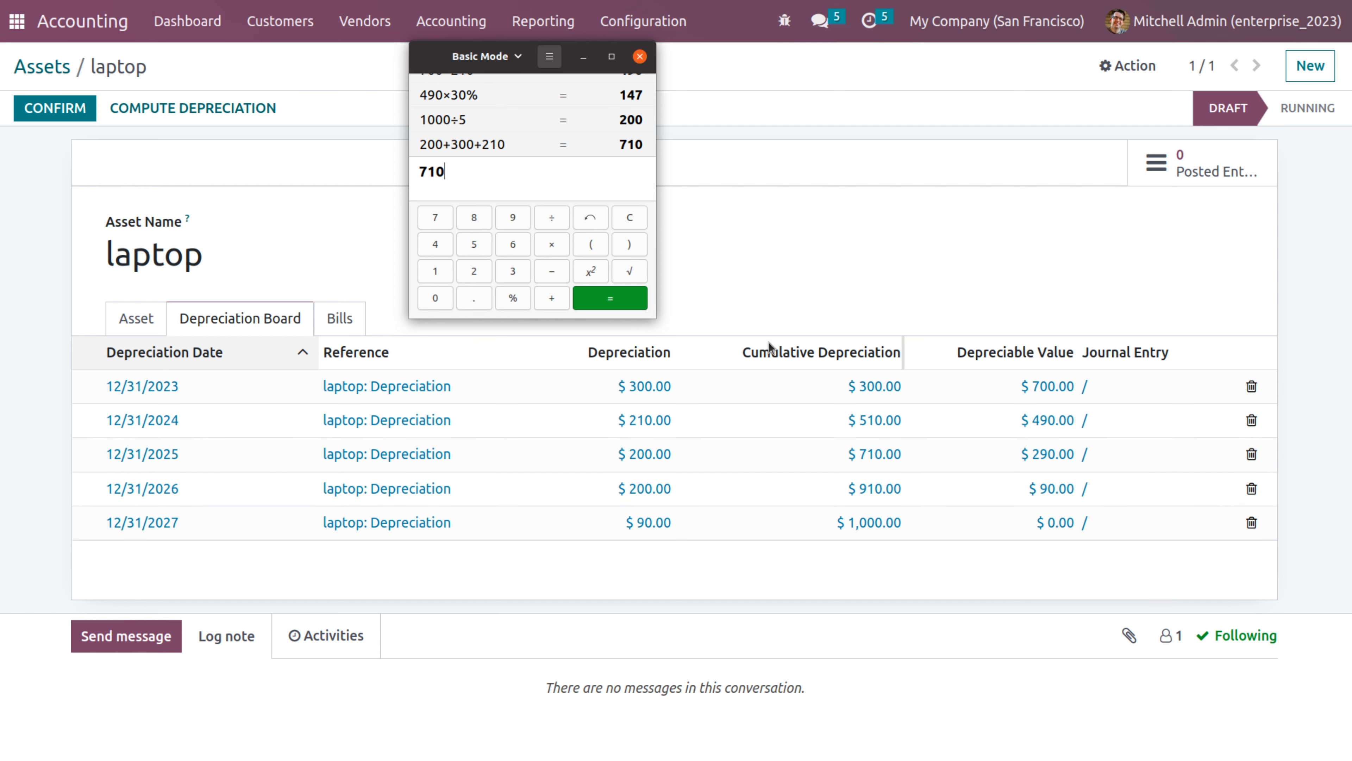
- Calculate 490−200 to check the third year's depreciable value
{"action": "key", "text": "BackSpace"}
{"action": "key", "text": "BackSpace"}
{"action": "key", "text": "BackSpace"}
{"action": "type", "text": "490"}
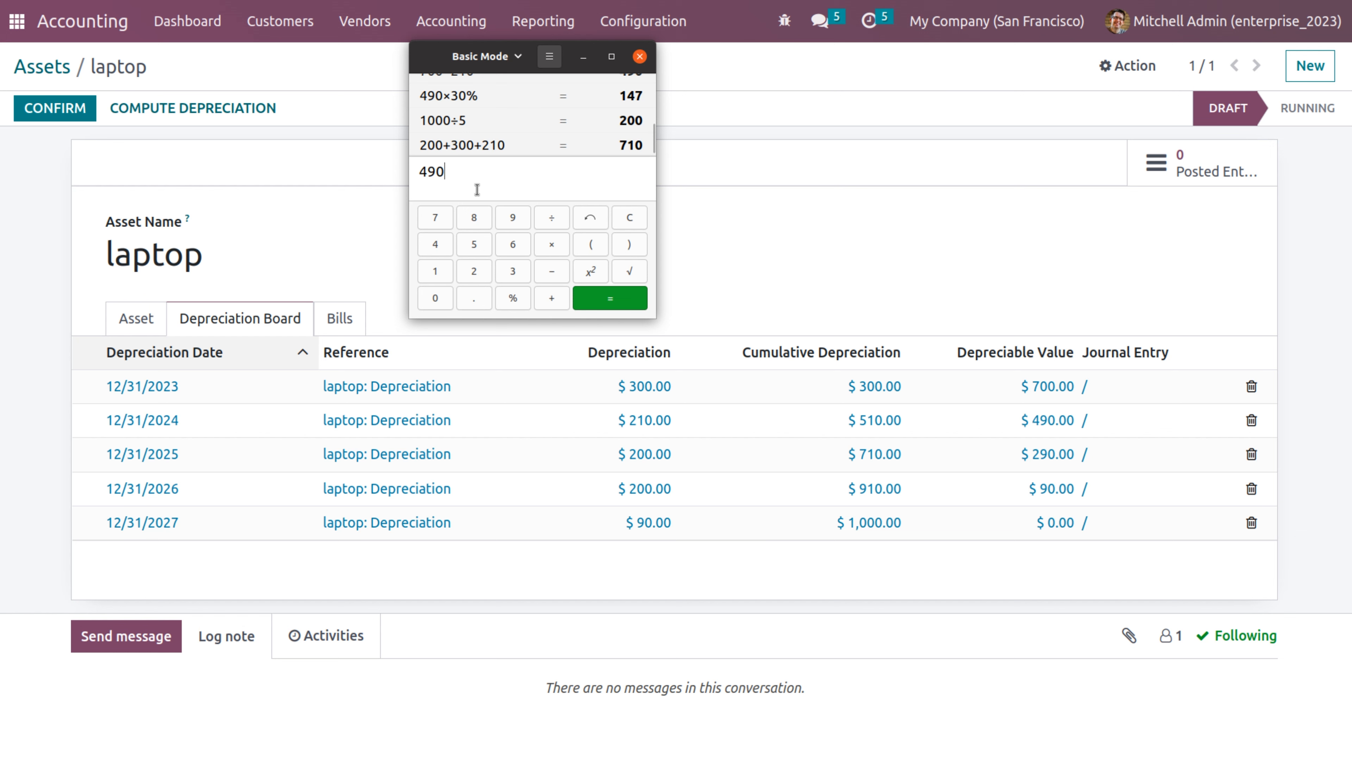
{"action": "type", "text": "-200"}
{"action": "key", "text": "Return"}
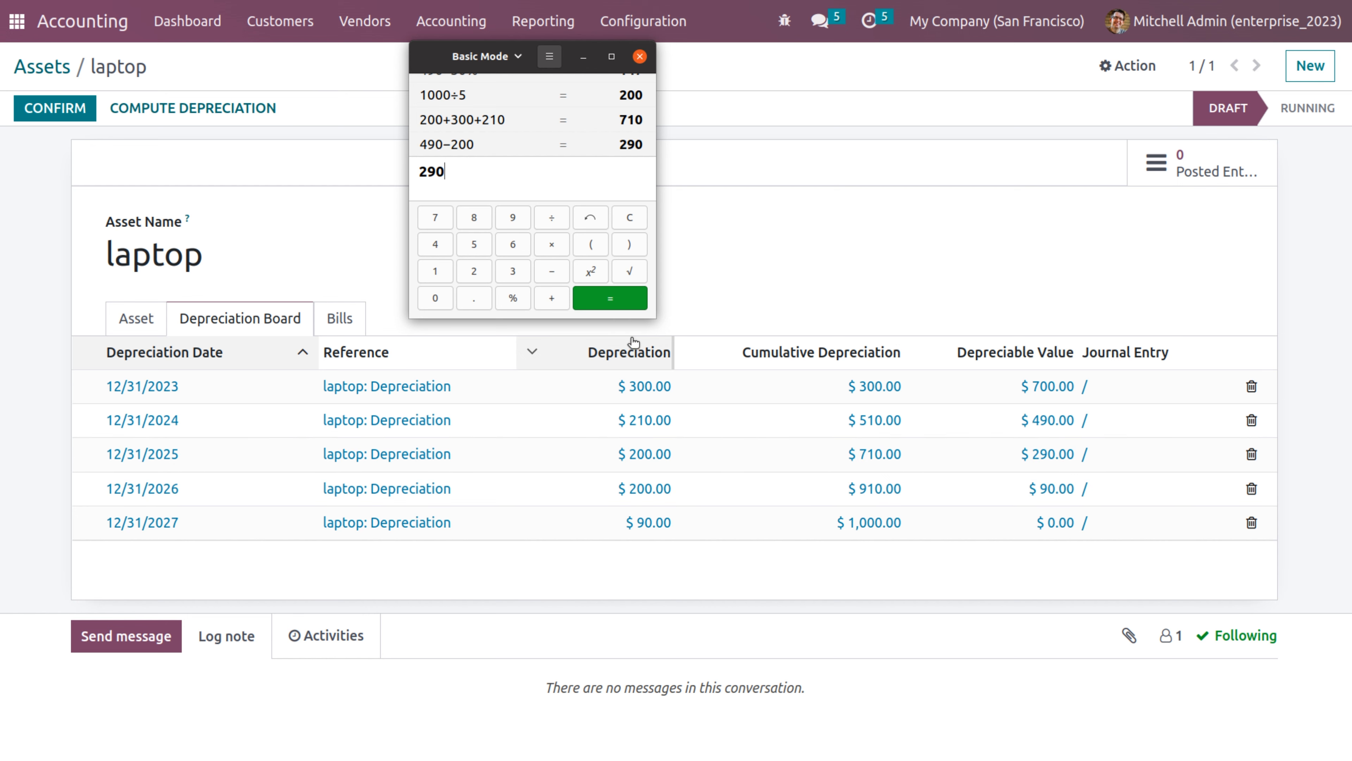
- Calculate 300+210+200+200 to check the cumulative depreciation on the 12/31/2026 line
{"action": "type", "text": "+"}
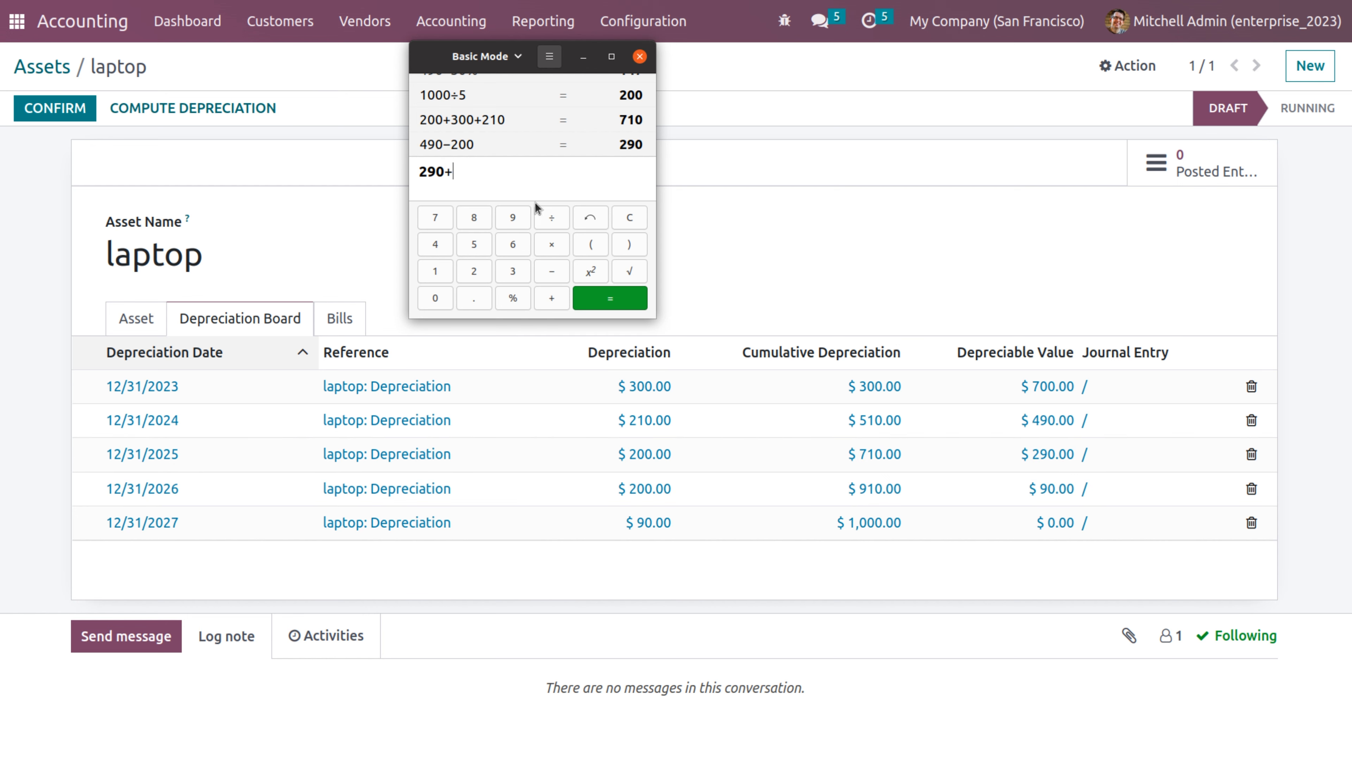
{"action": "key", "text": "Escape"}
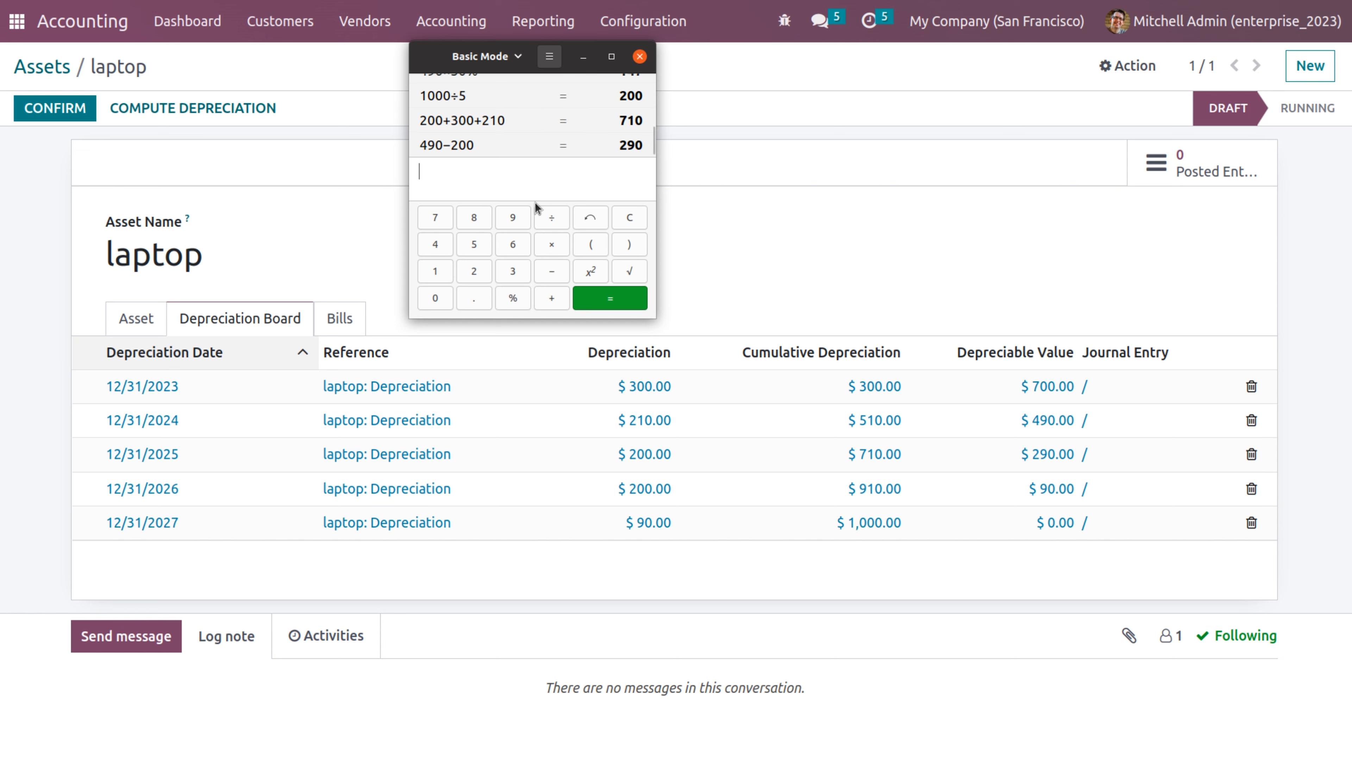
{"action": "type", "text": "300"}
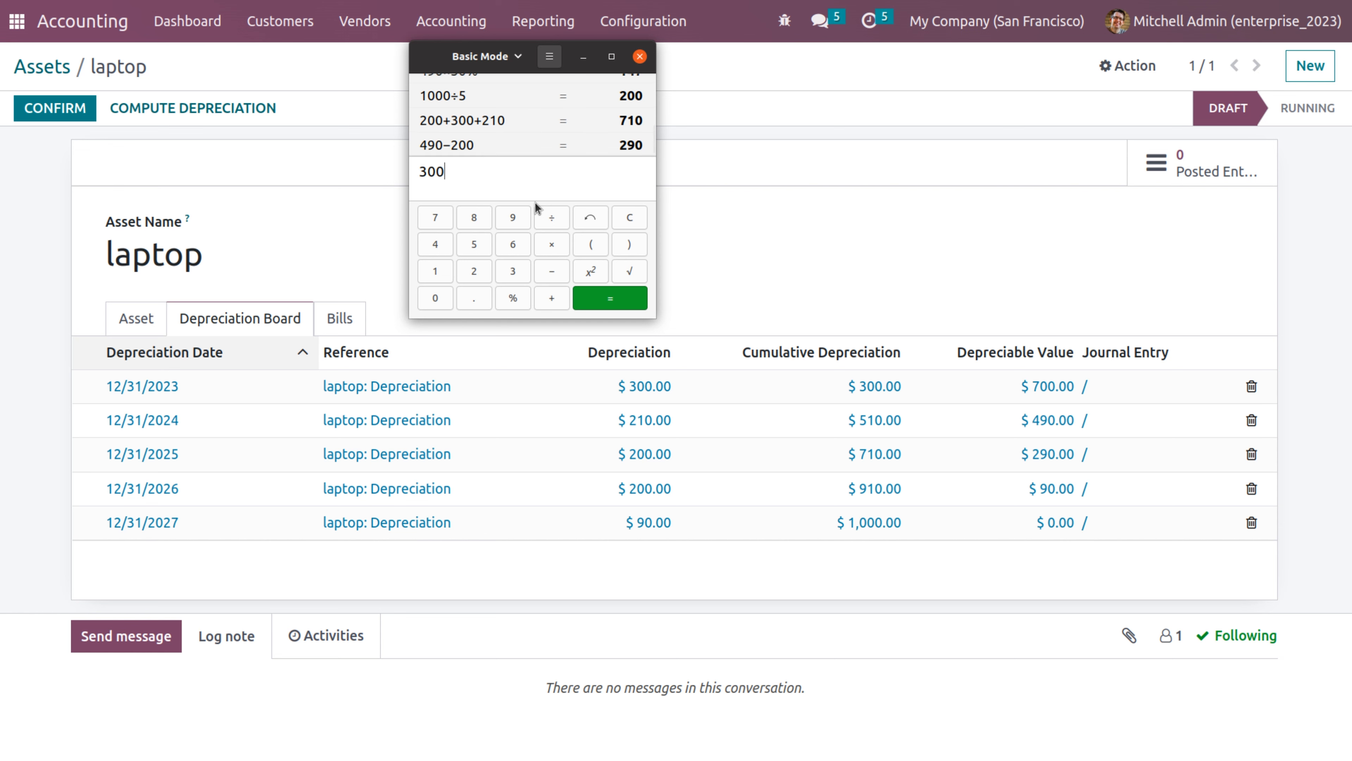
{"action": "type", "text": "+210+200+200"}
{"action": "key", "text": "Return"}
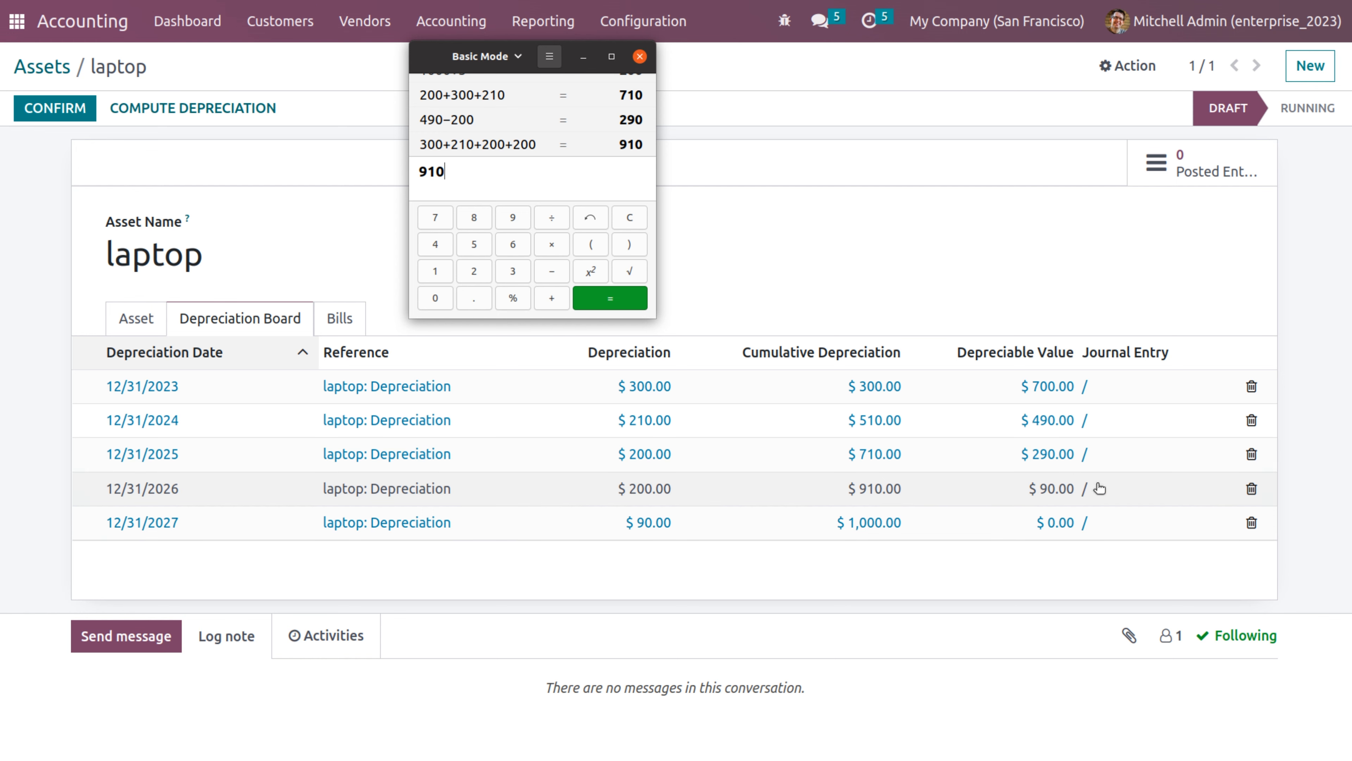
- Calculate 290−200 to check the fourth year's depreciable value
{"action": "key", "text": "BackSpace"}
{"action": "key", "text": "BackSpace"}
{"action": "key", "text": "BackSpace"}
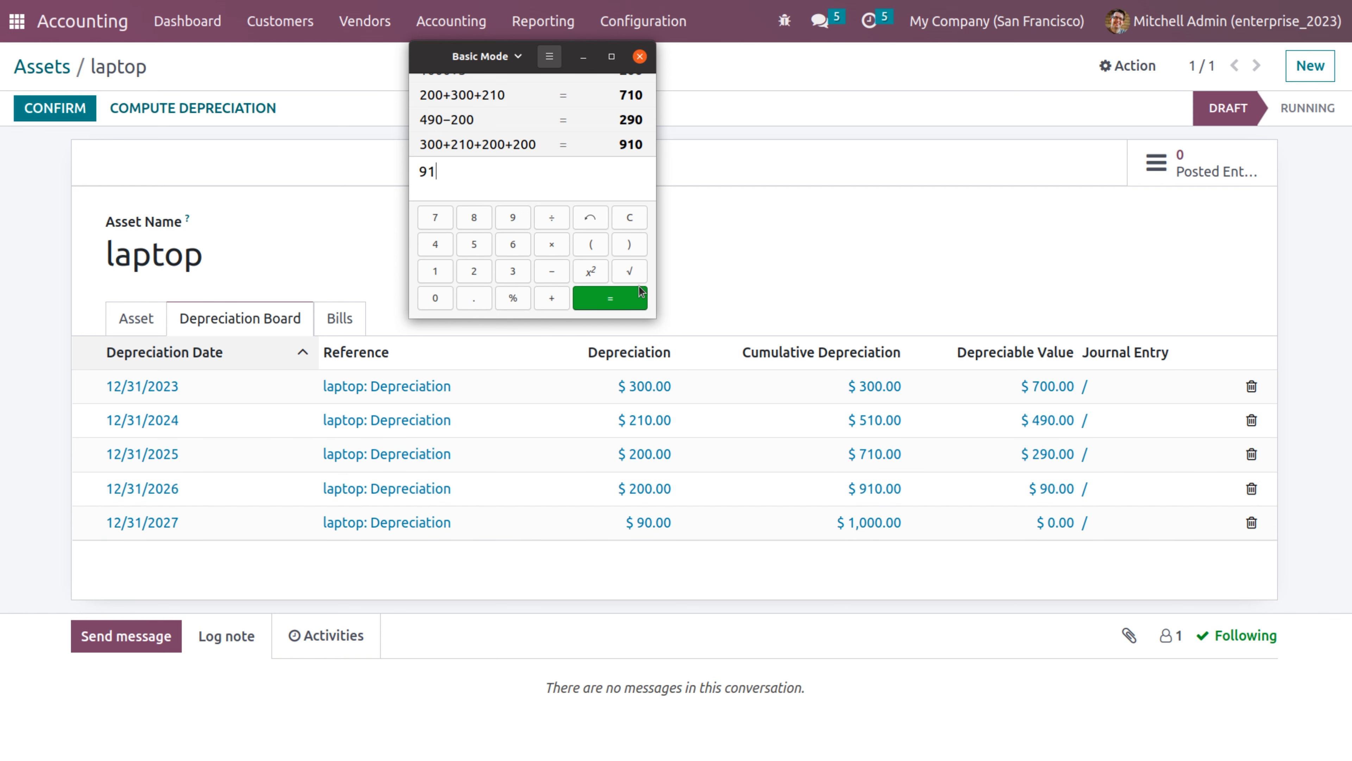
{"action": "type", "text": "29"}
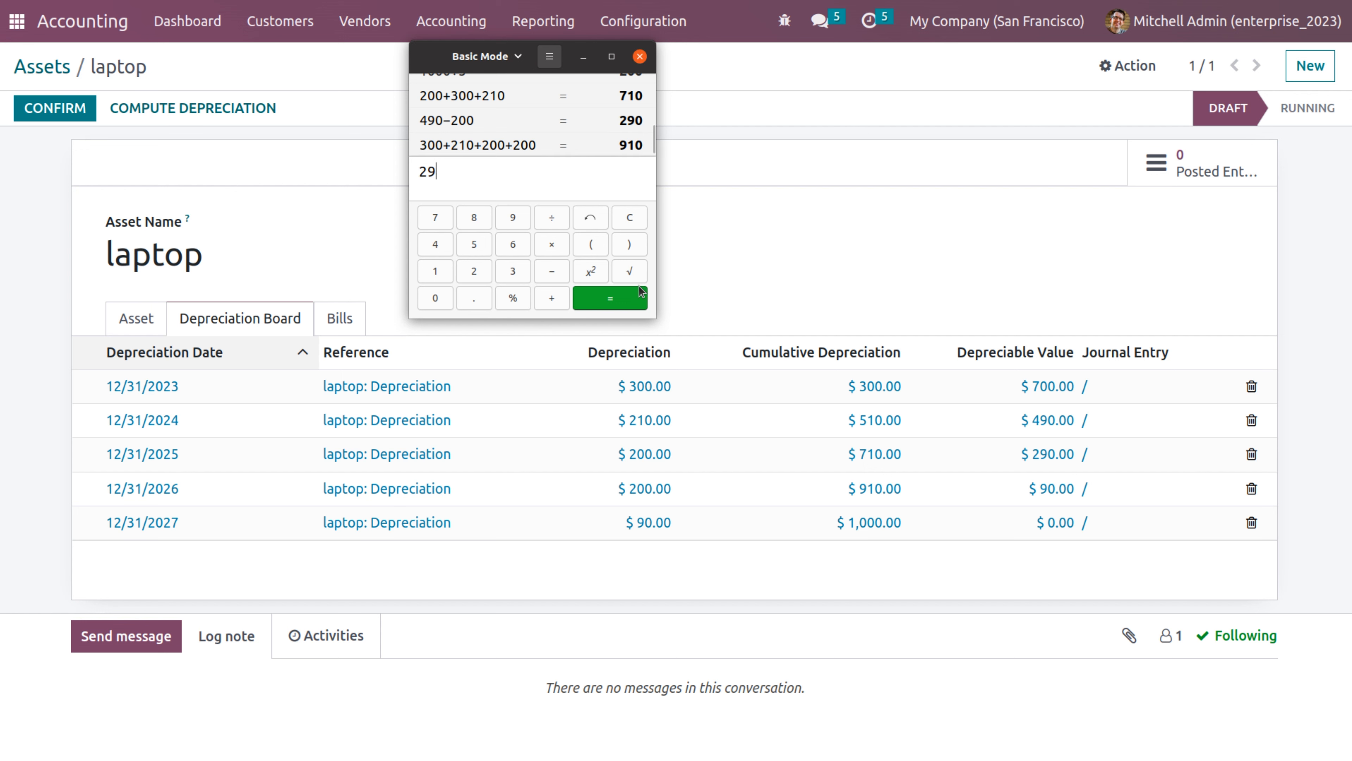
{"action": "type", "text": "0"}
{"action": "type", "text": "-200"}
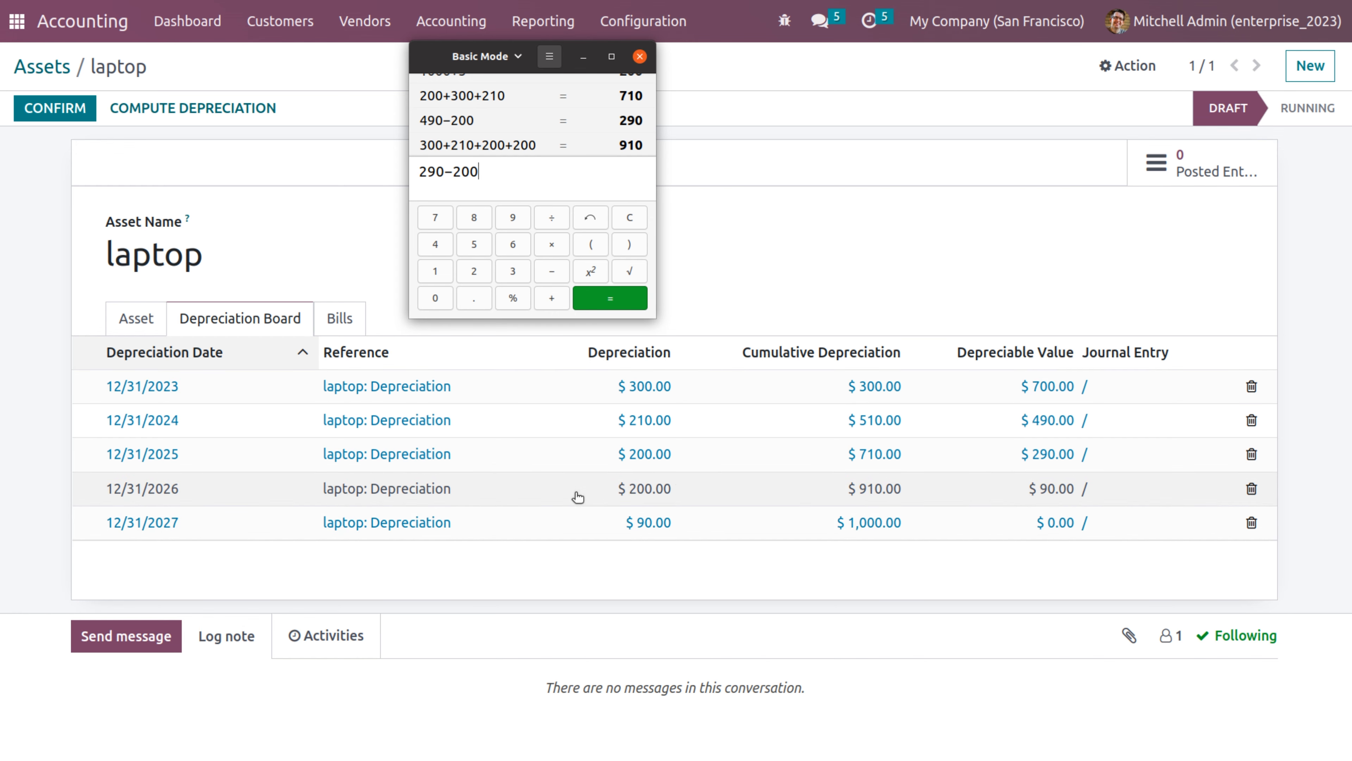
{"action": "left_click", "coordinate": [609, 299]}
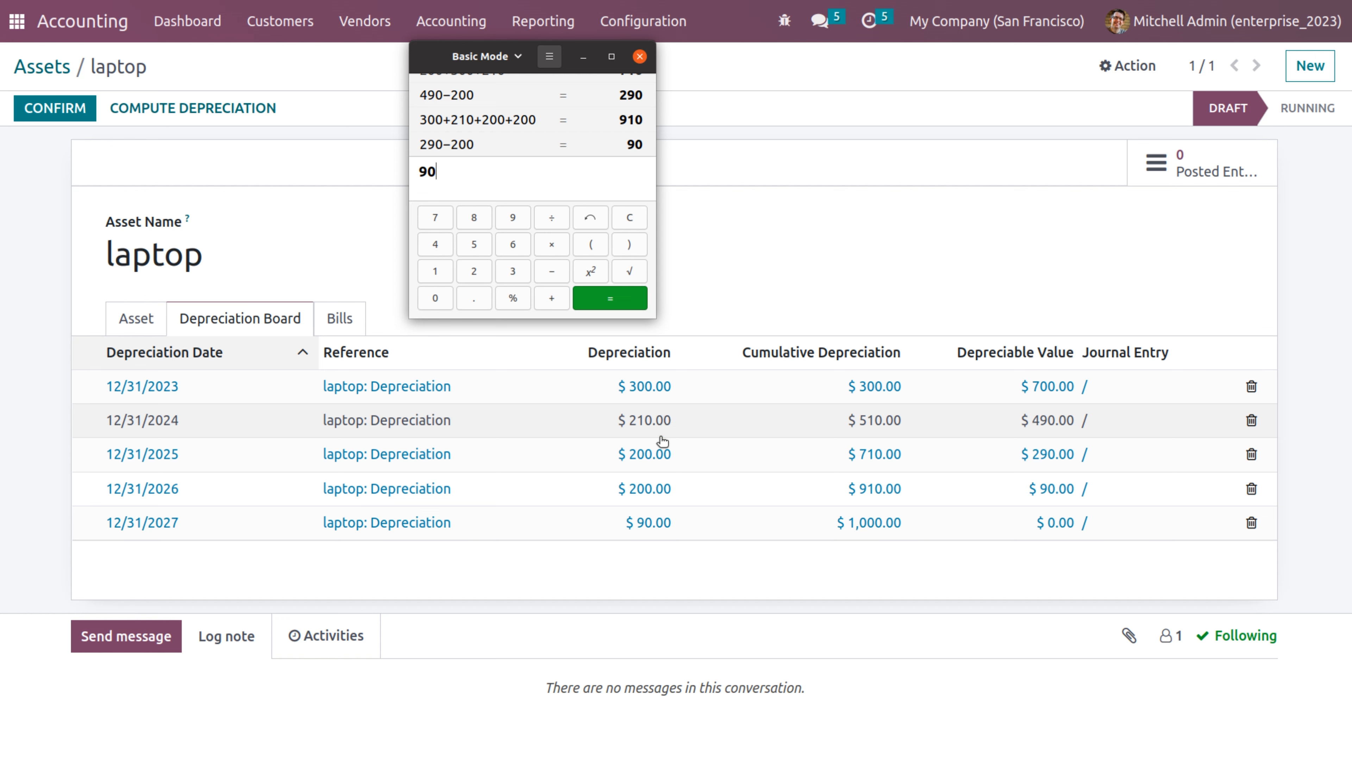
- Calculate 90+200+200+210+300 to check the final cumulative depreciation on the 12/31/2027 line
{"action": "type", "text": "+"}
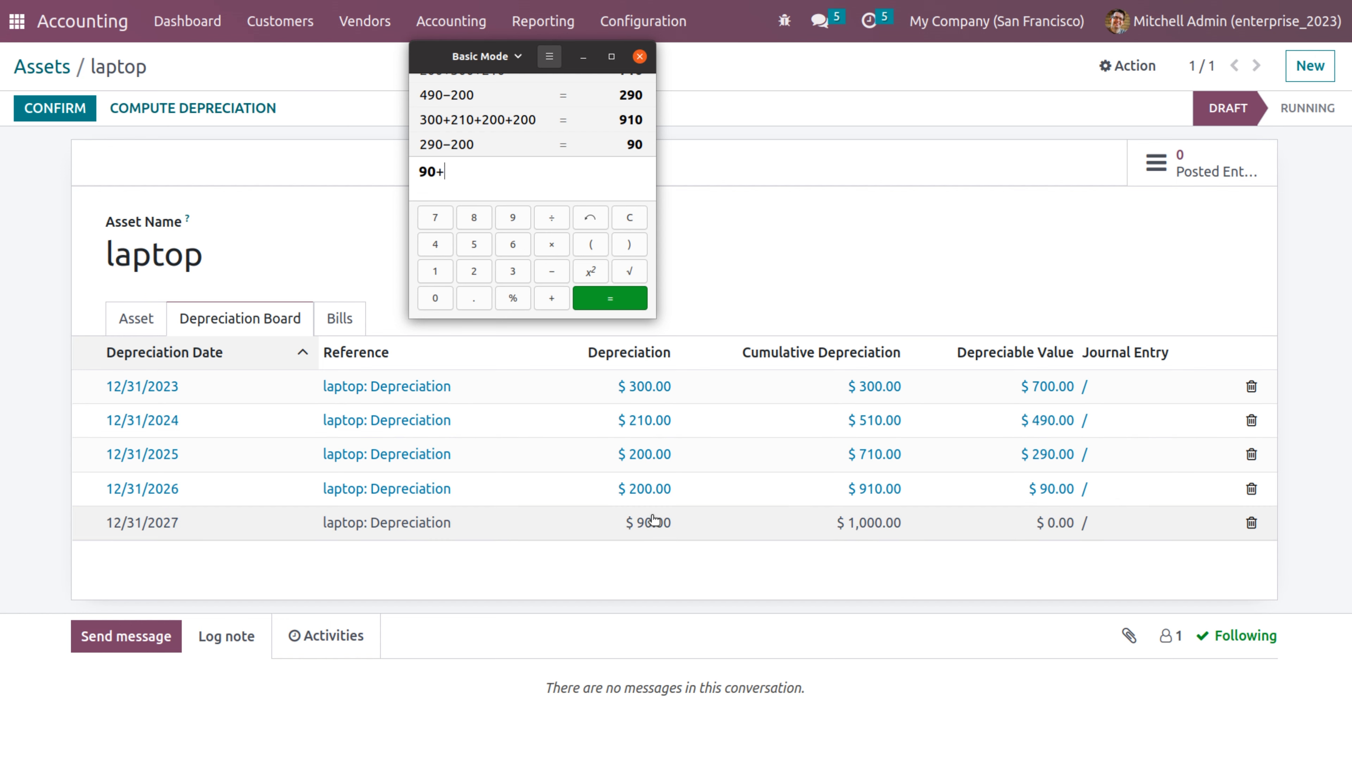
{"action": "type", "text": "200+200+210+300"}
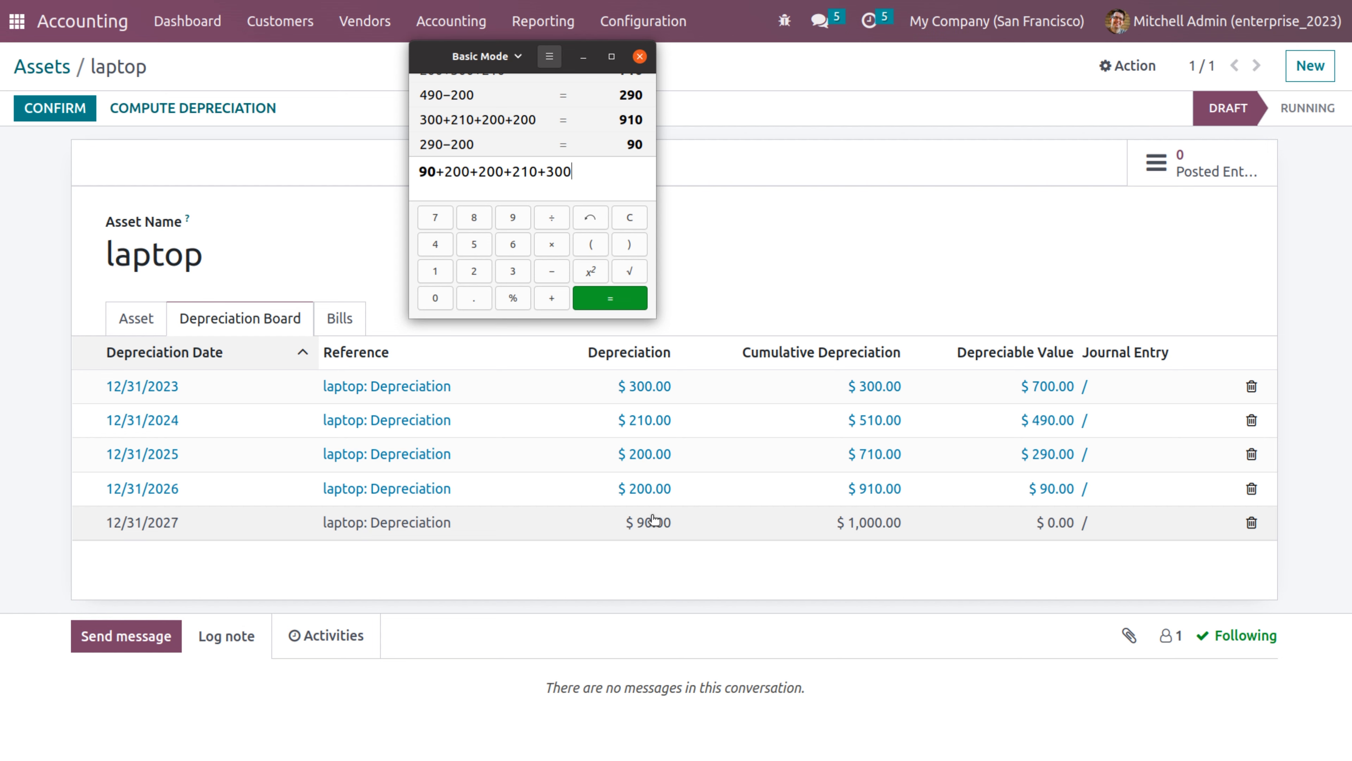
{"action": "left_click", "coordinate": [596, 305]}
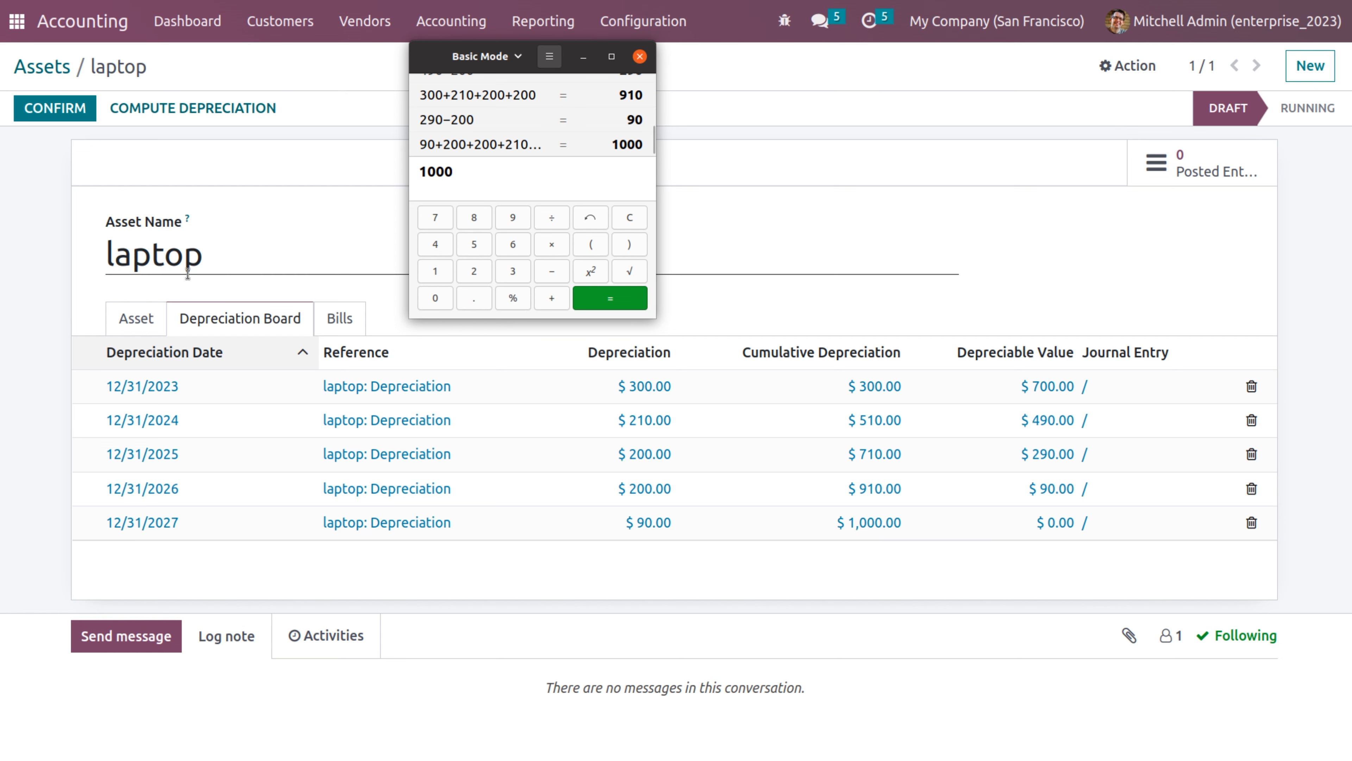
- Set the laptop asset's depreciation method to Straight Line and its computation to Constant Periods
{"action": "left_click", "coordinate": [152, 320]}
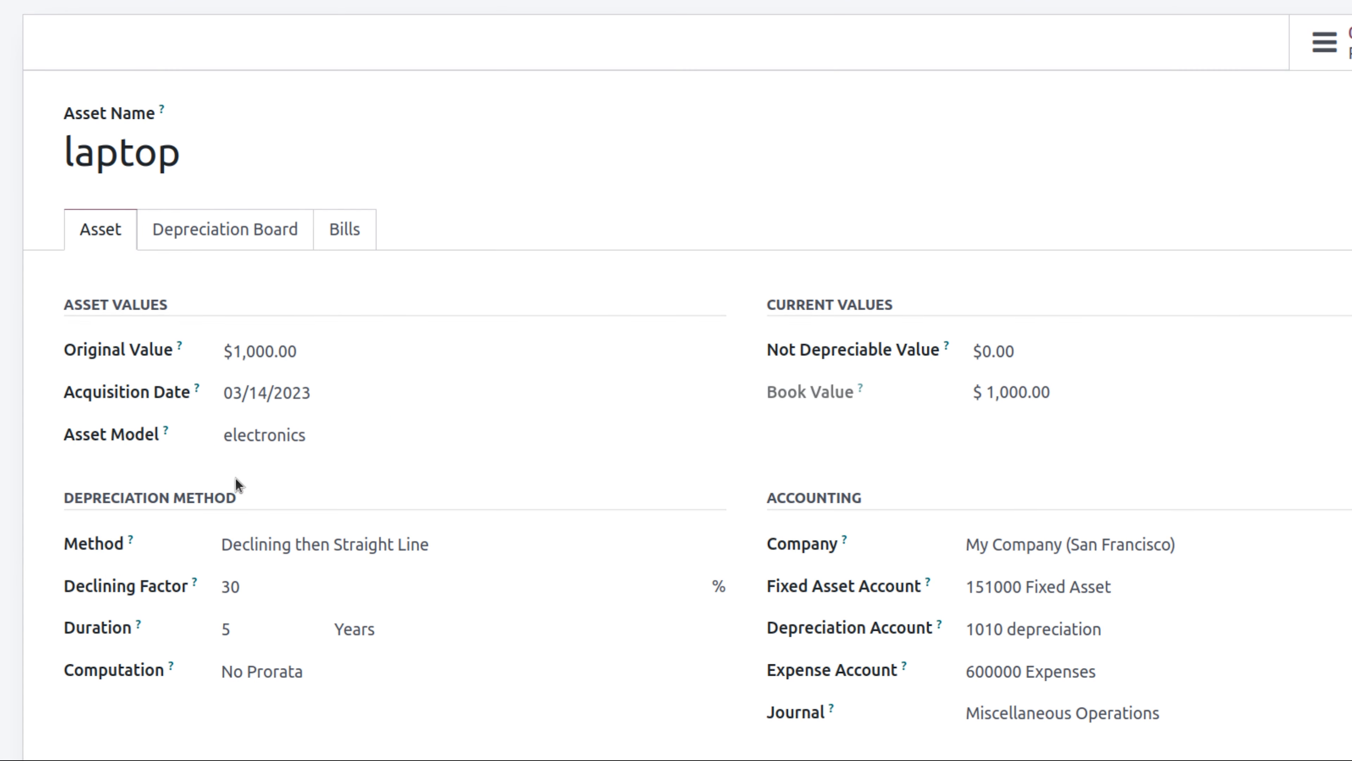
{"action": "left_click", "coordinate": [263, 535]}
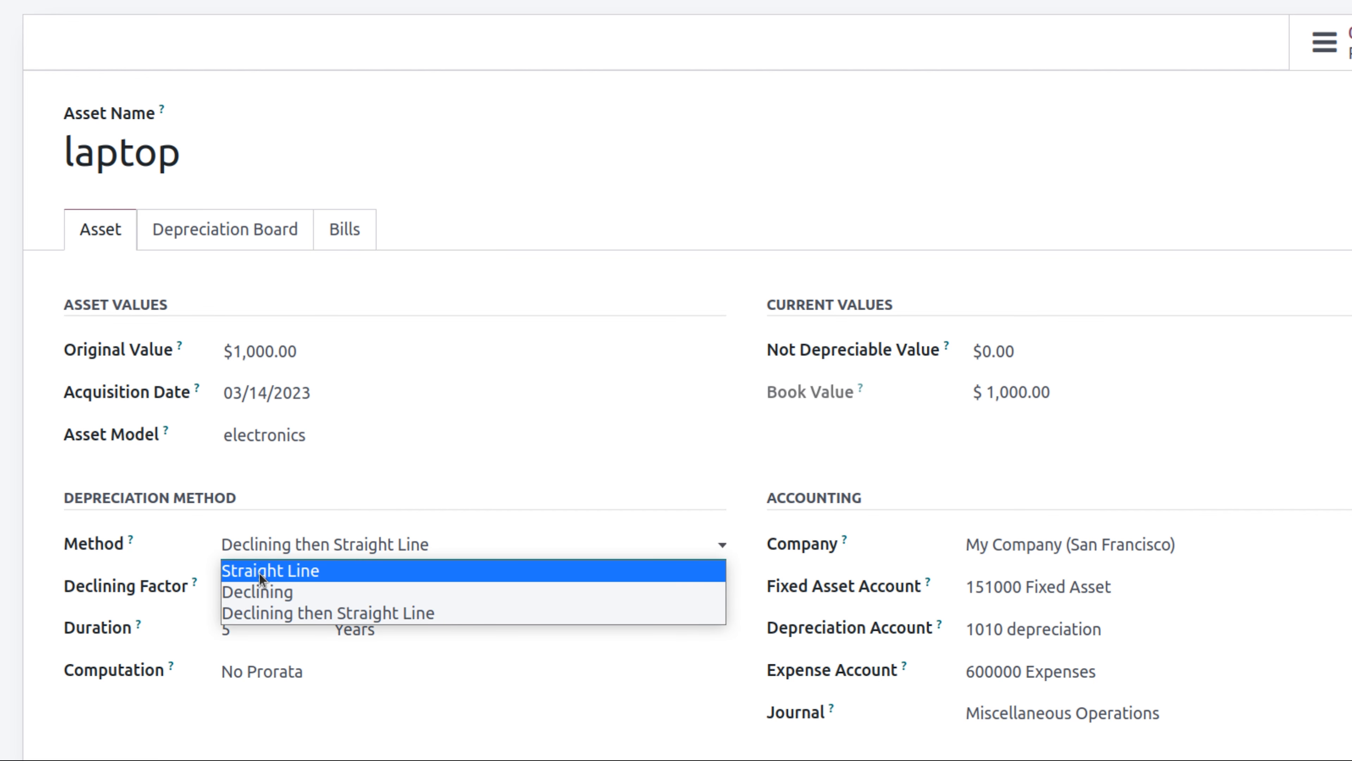
{"action": "left_click", "coordinate": [259, 574]}
{"action": "left_click", "coordinate": [215, 633]}
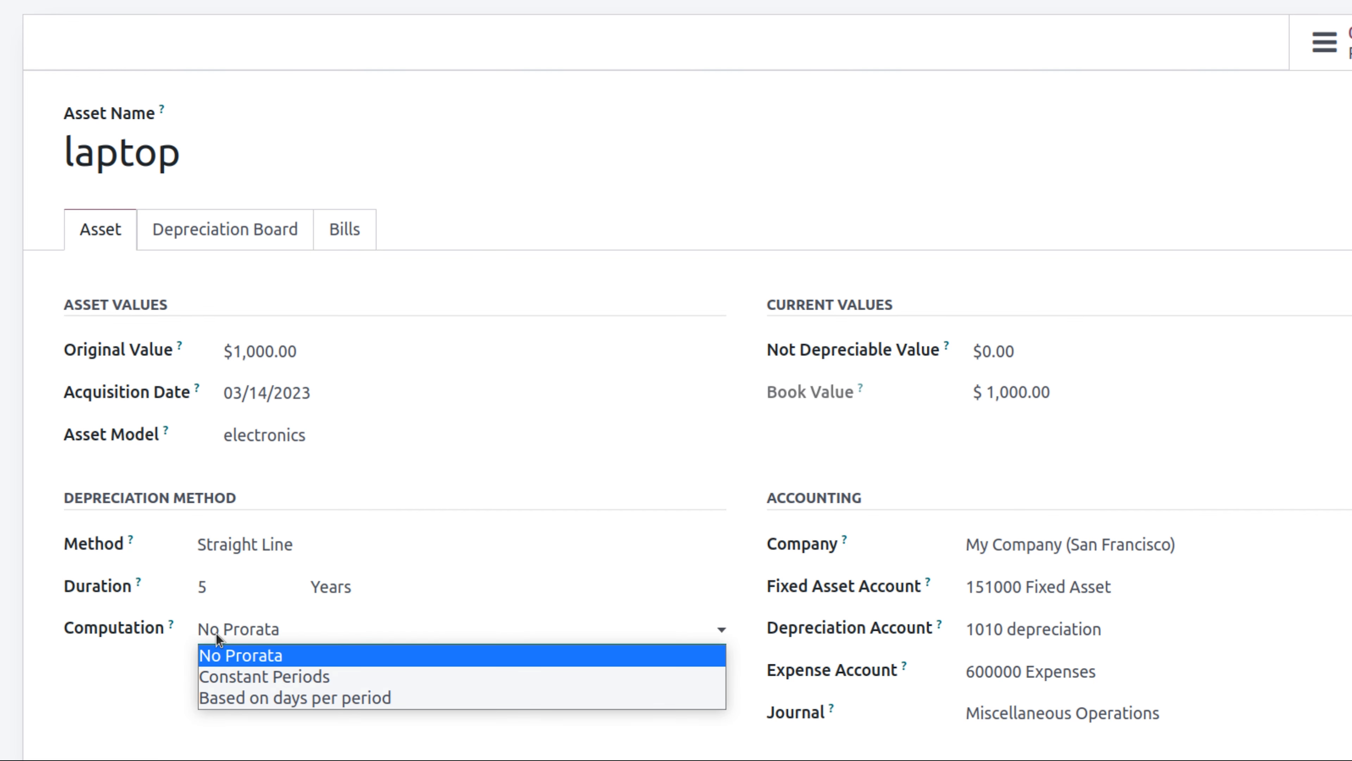
{"action": "left_click", "coordinate": [223, 676]}
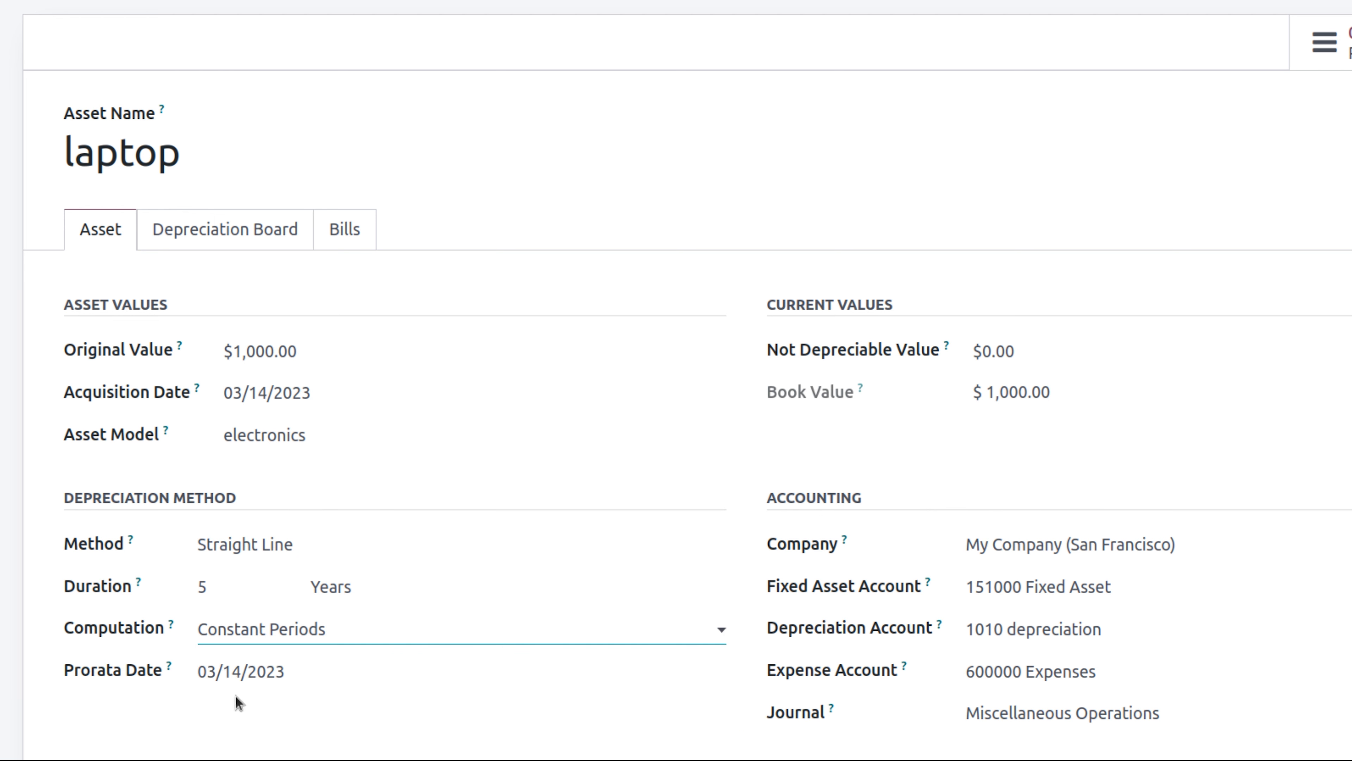
- Set the asset's prorata date to 03/01/2023
{"action": "left_click", "coordinate": [299, 684]}
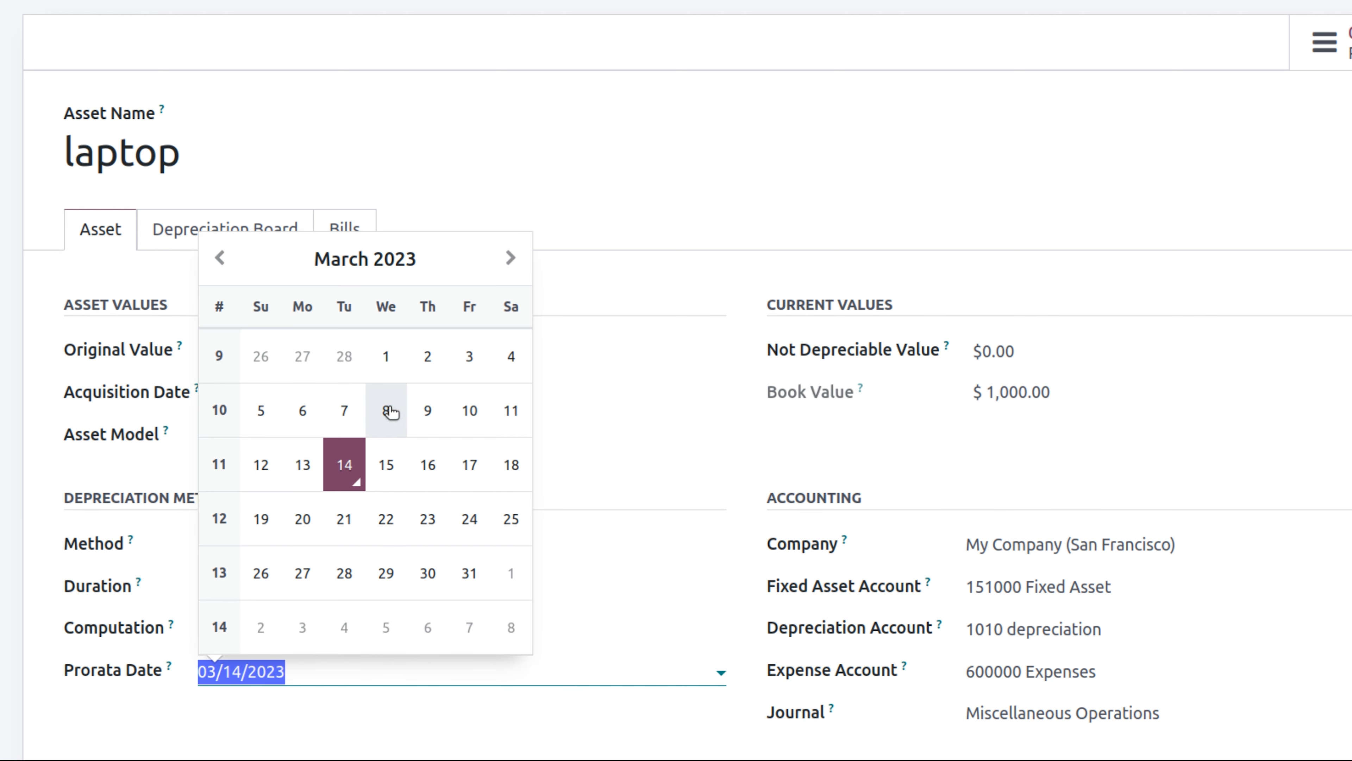
{"action": "left_click", "coordinate": [384, 372]}
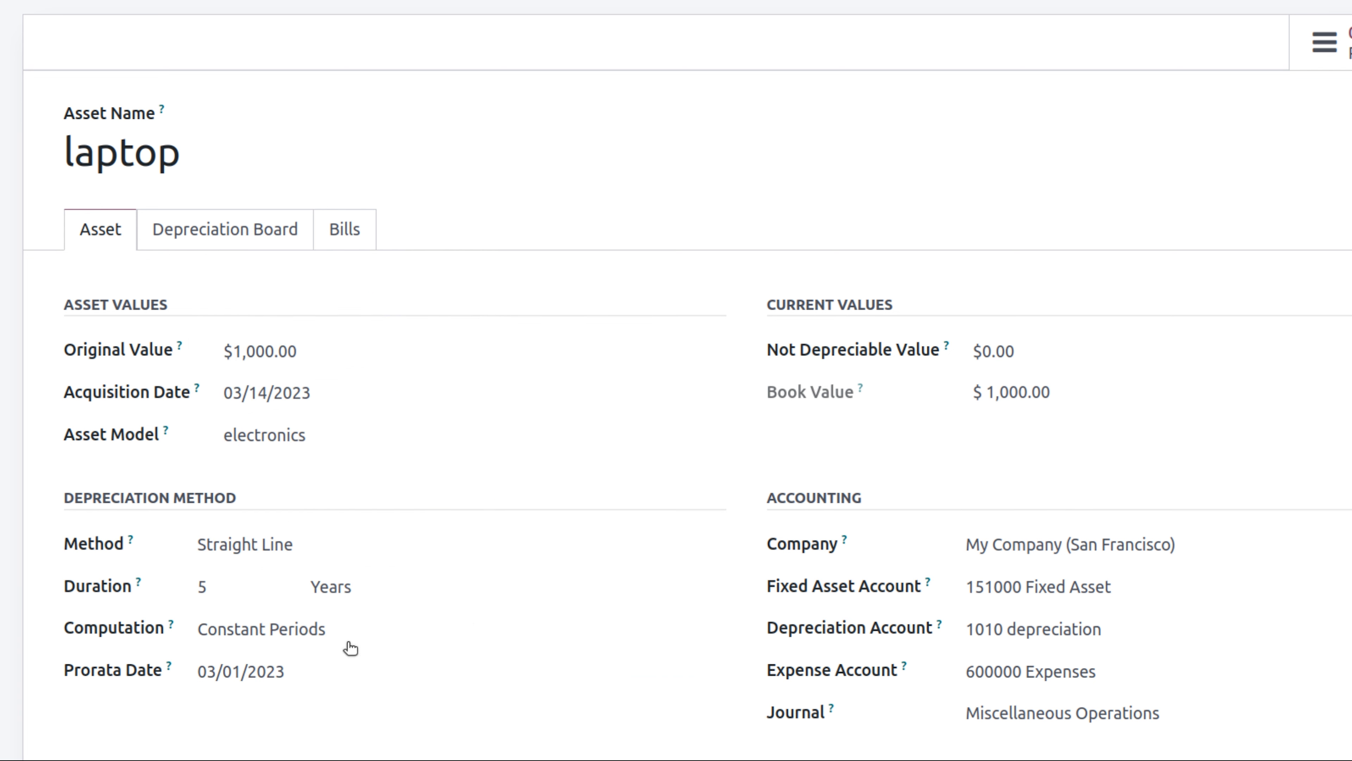
{"action": "left_click", "coordinate": [553, 159]}
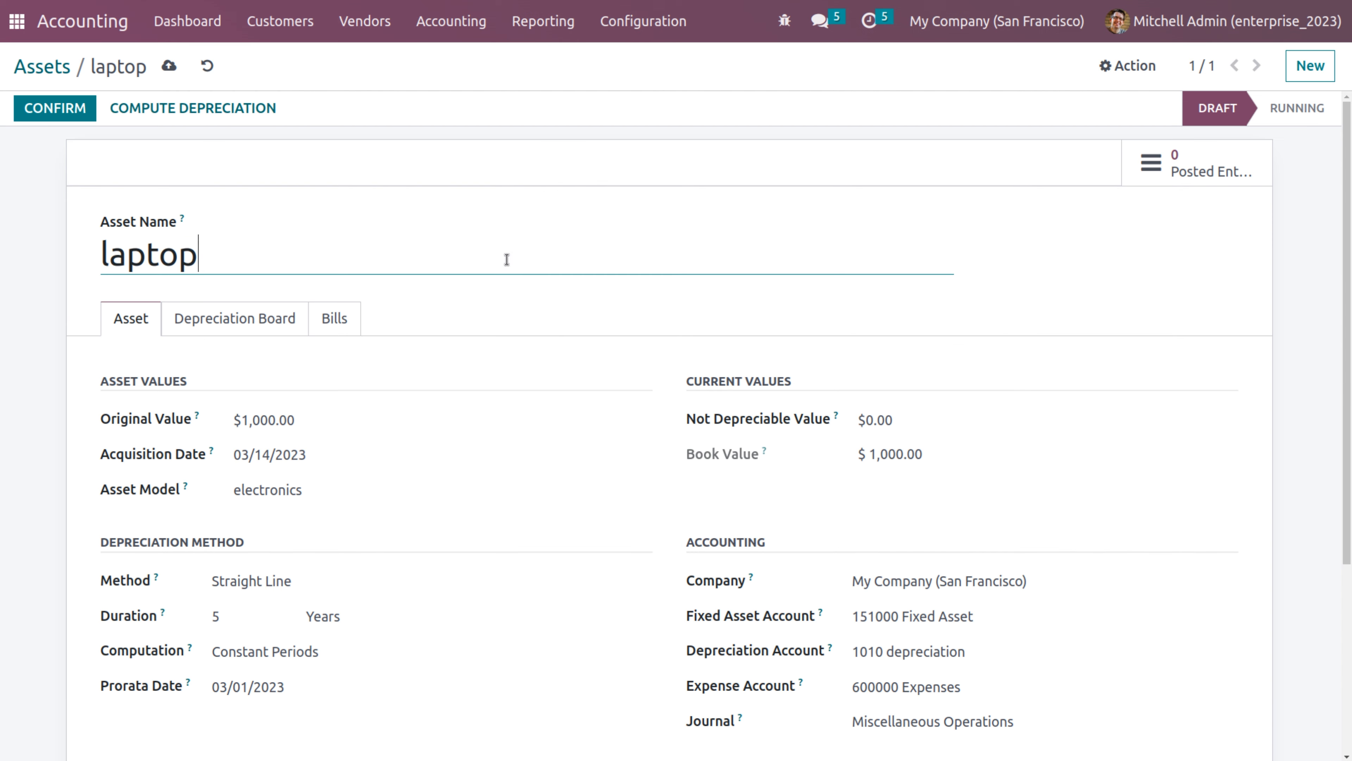
- Save the asset, recompute its depreciation, and show the resulting depreciation board
{"action": "left_click", "coordinate": [169, 65]}
{"action": "left_click", "coordinate": [212, 119]}
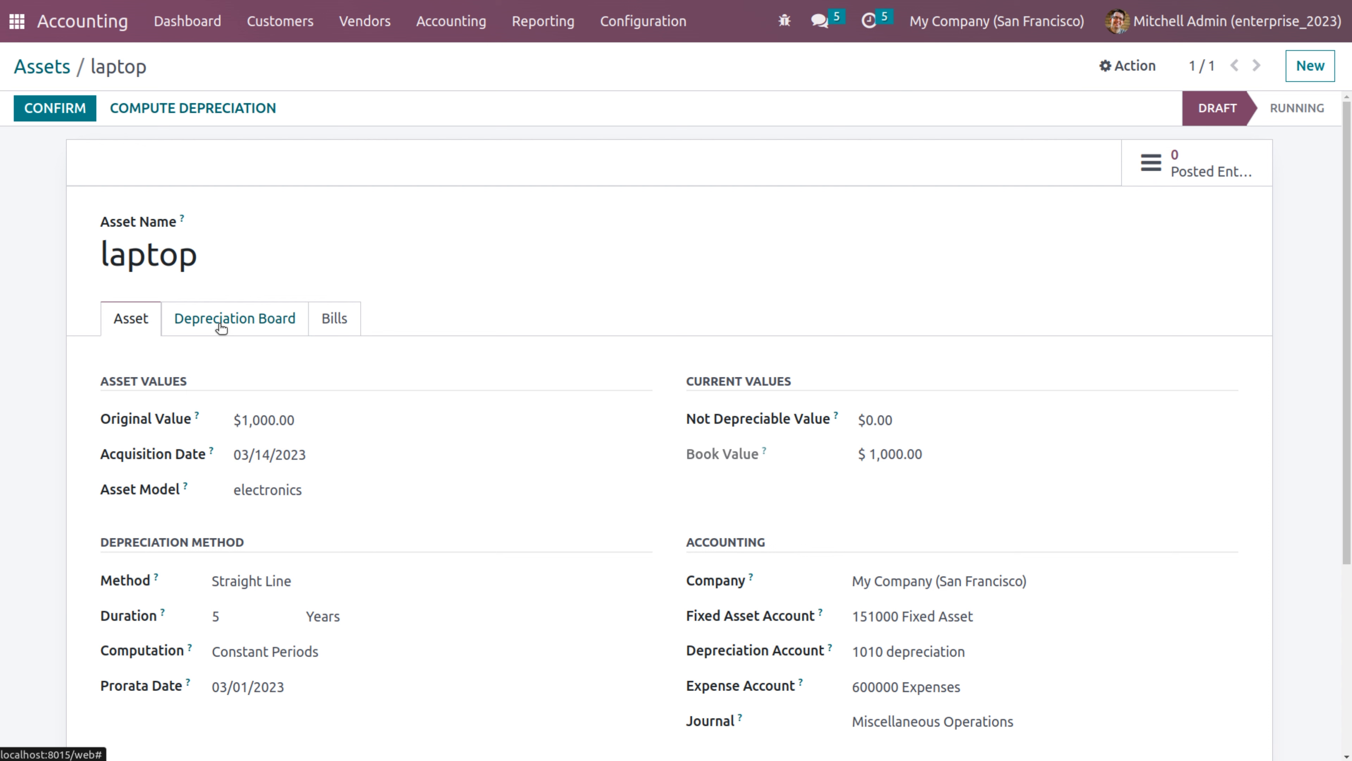
{"action": "left_click", "coordinate": [221, 326]}
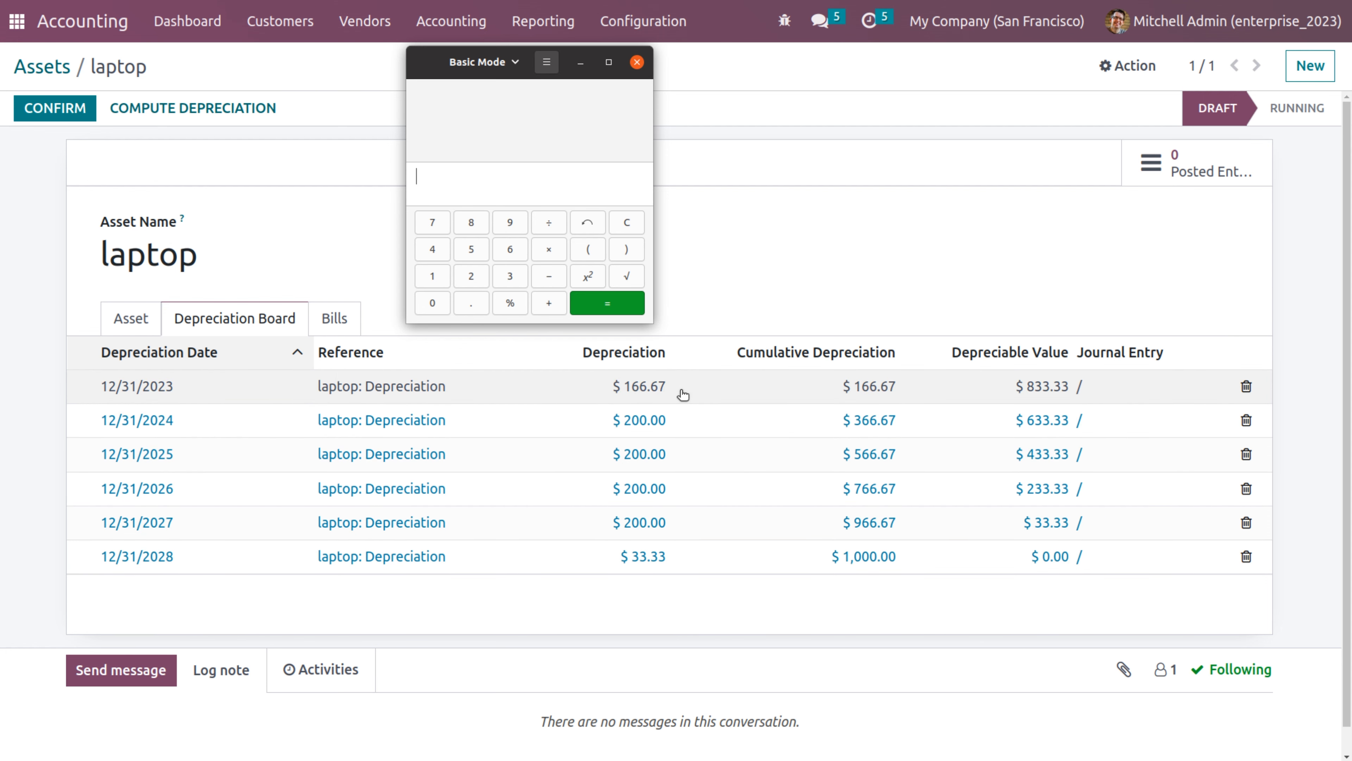
- Calculate 1000÷5 on the calculator to get the full-year straight-line depreciation under Constant Periods
{"action": "left_click", "coordinate": [444, 278]}
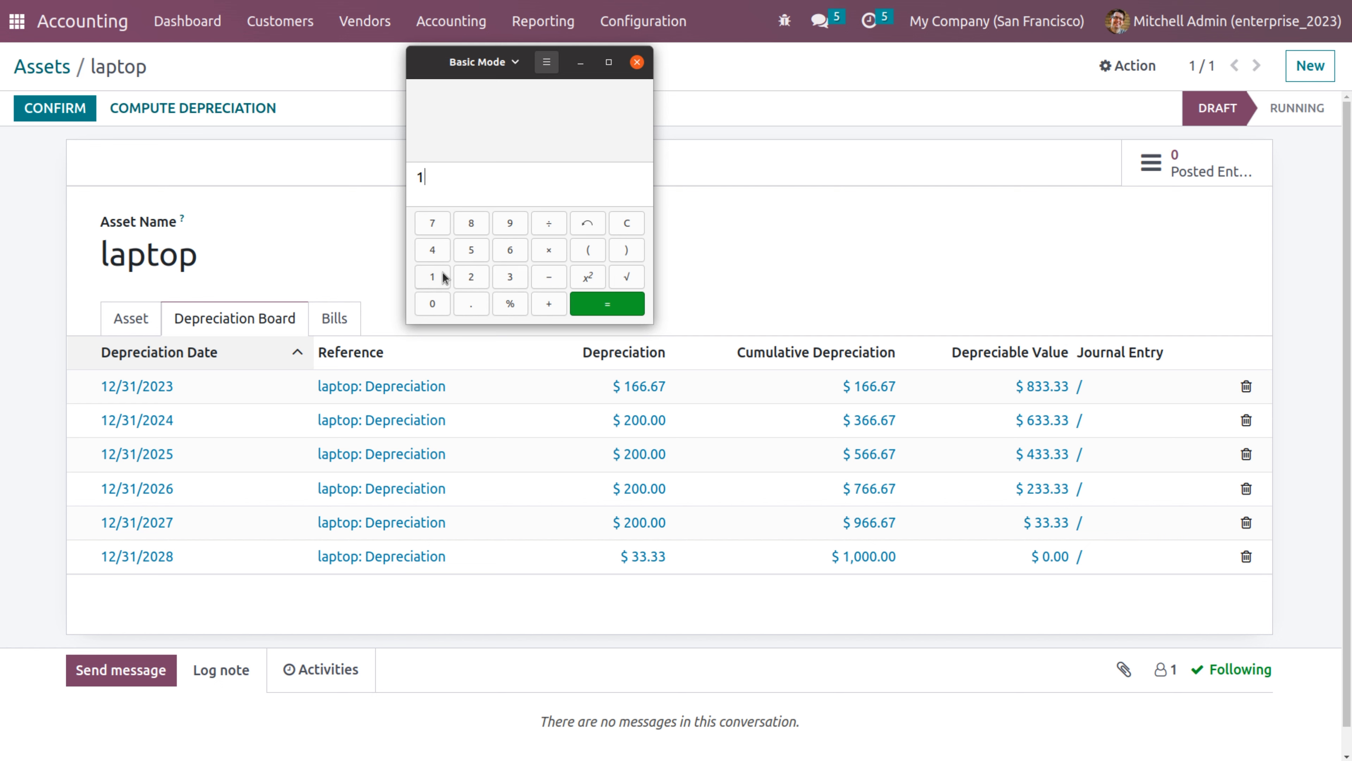
{"action": "left_click", "coordinate": [429, 305]}
{"action": "left_click", "coordinate": [429, 305]}
{"action": "left_click", "coordinate": [430, 304]}
{"action": "left_click", "coordinate": [554, 226]}
{"action": "left_click", "coordinate": [471, 250]}
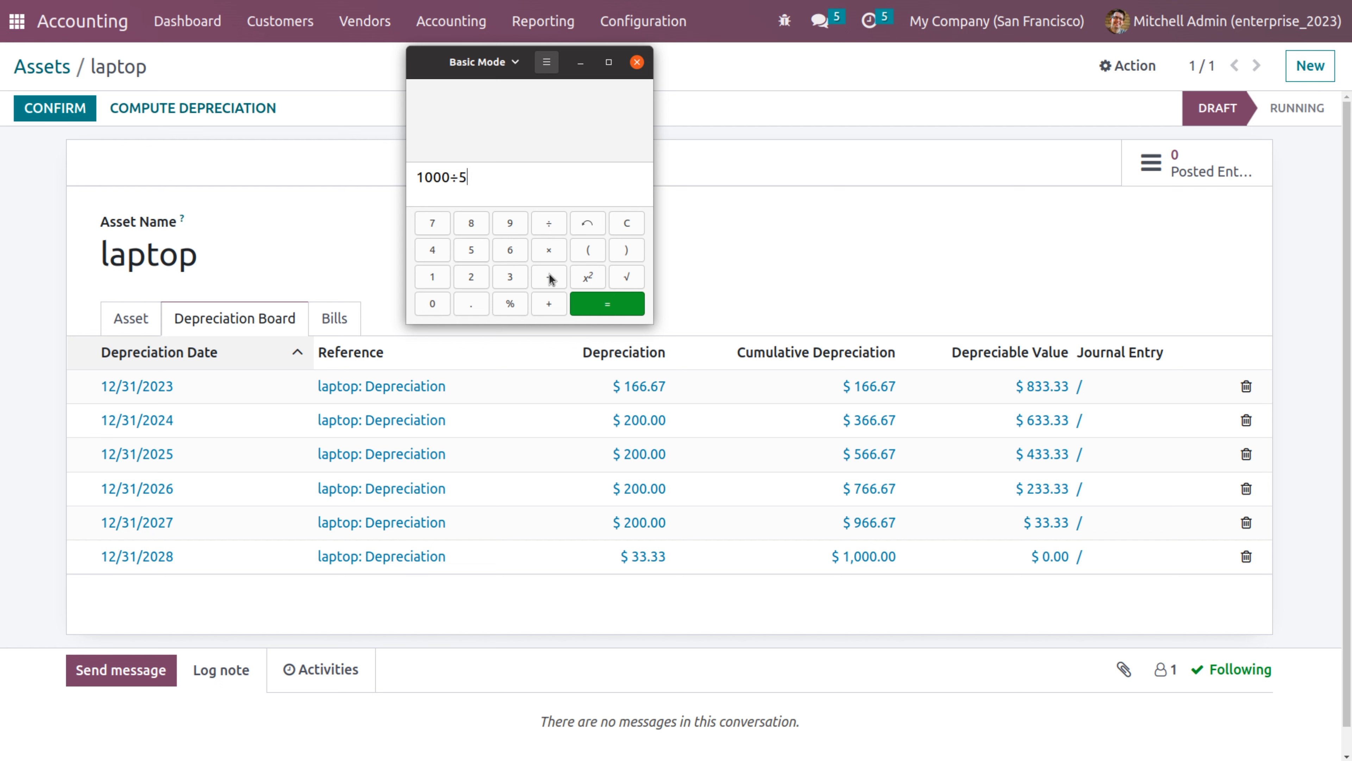
{"action": "left_click", "coordinate": [581, 305]}
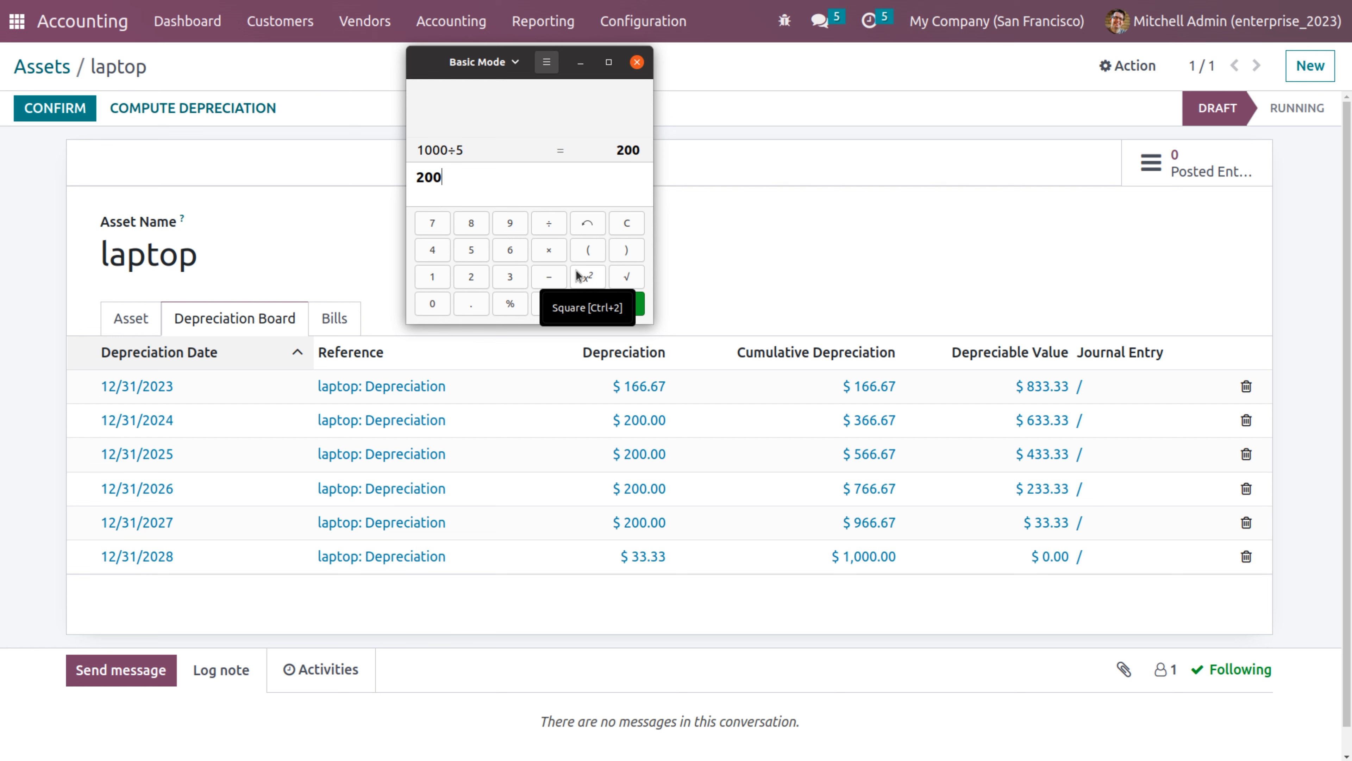
- Divide the yearly depreciation of 200 by 12 to get the monthly amount
{"action": "left_click", "coordinate": [548, 233]}
{"action": "left_click", "coordinate": [426, 279]}
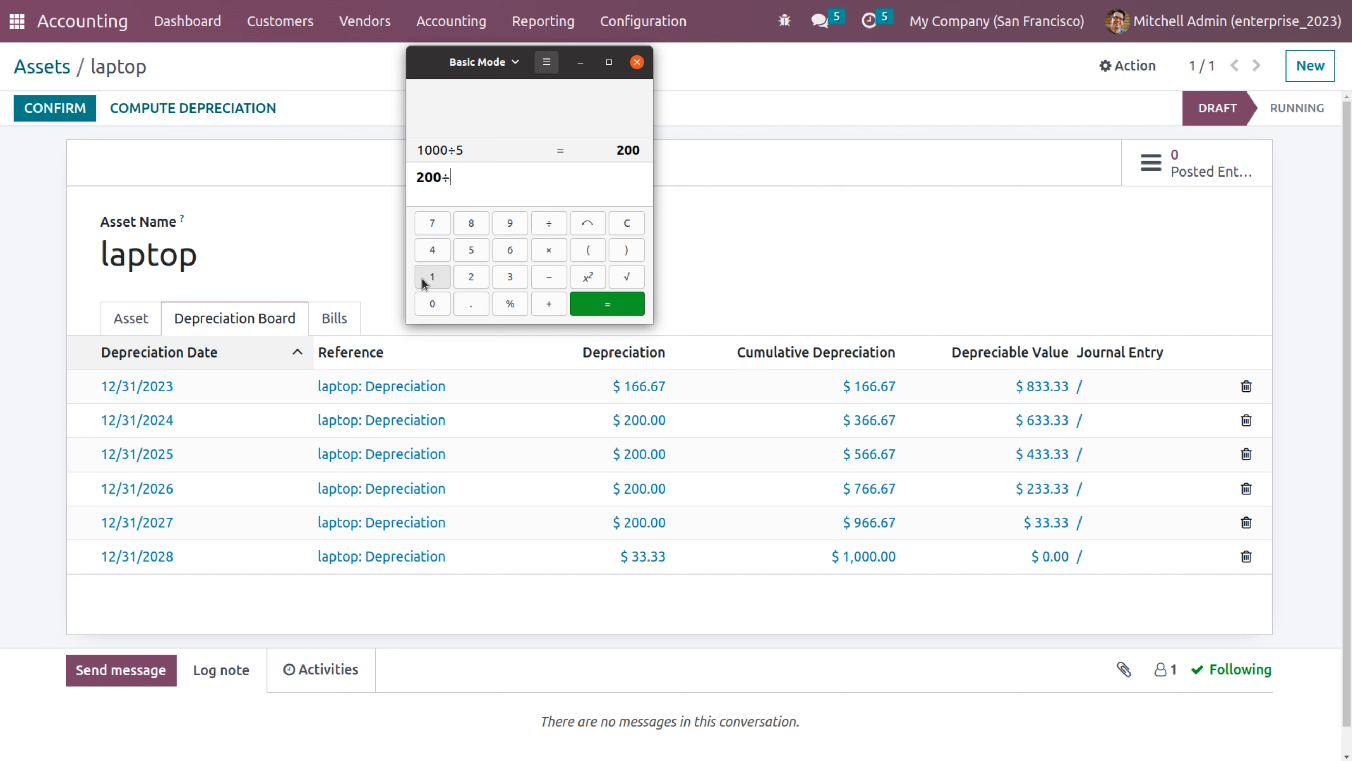
{"action": "left_click", "coordinate": [482, 279]}
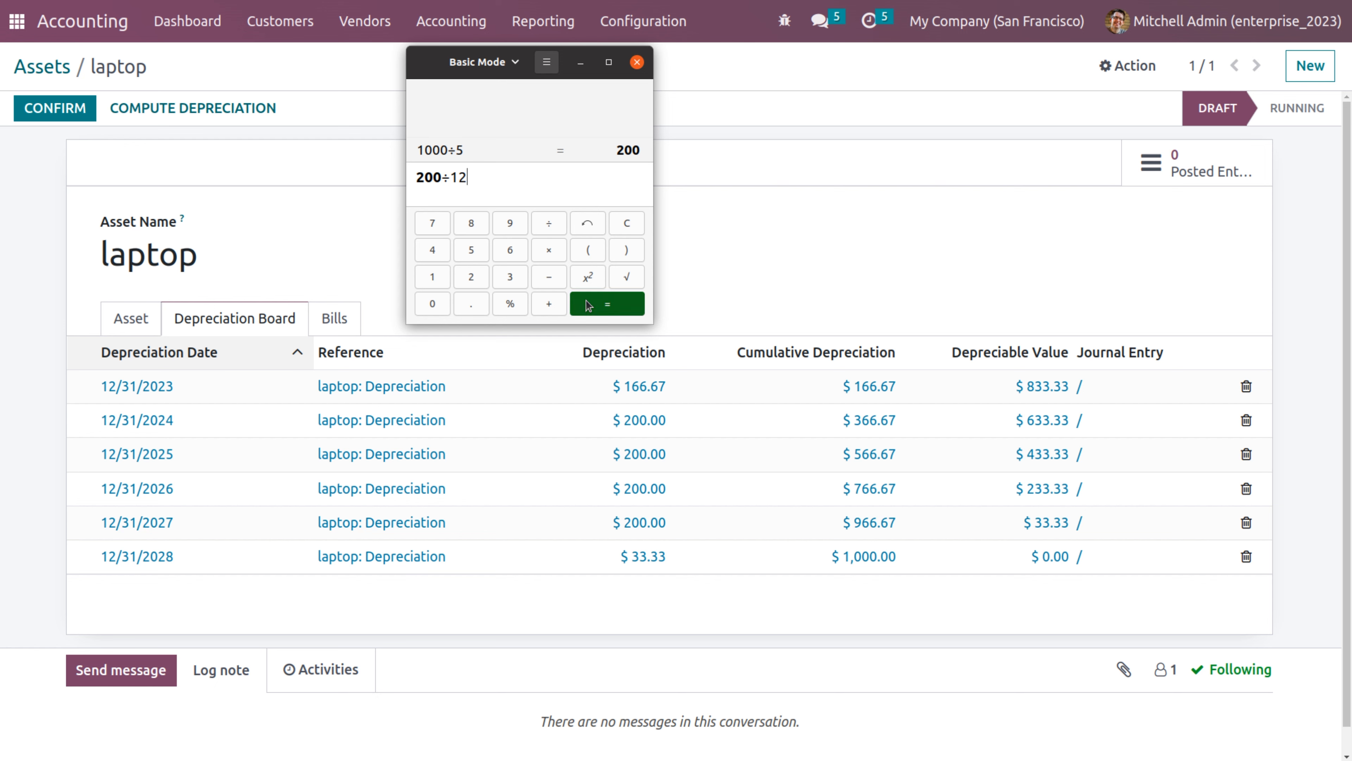
{"action": "left_click", "coordinate": [633, 303]}
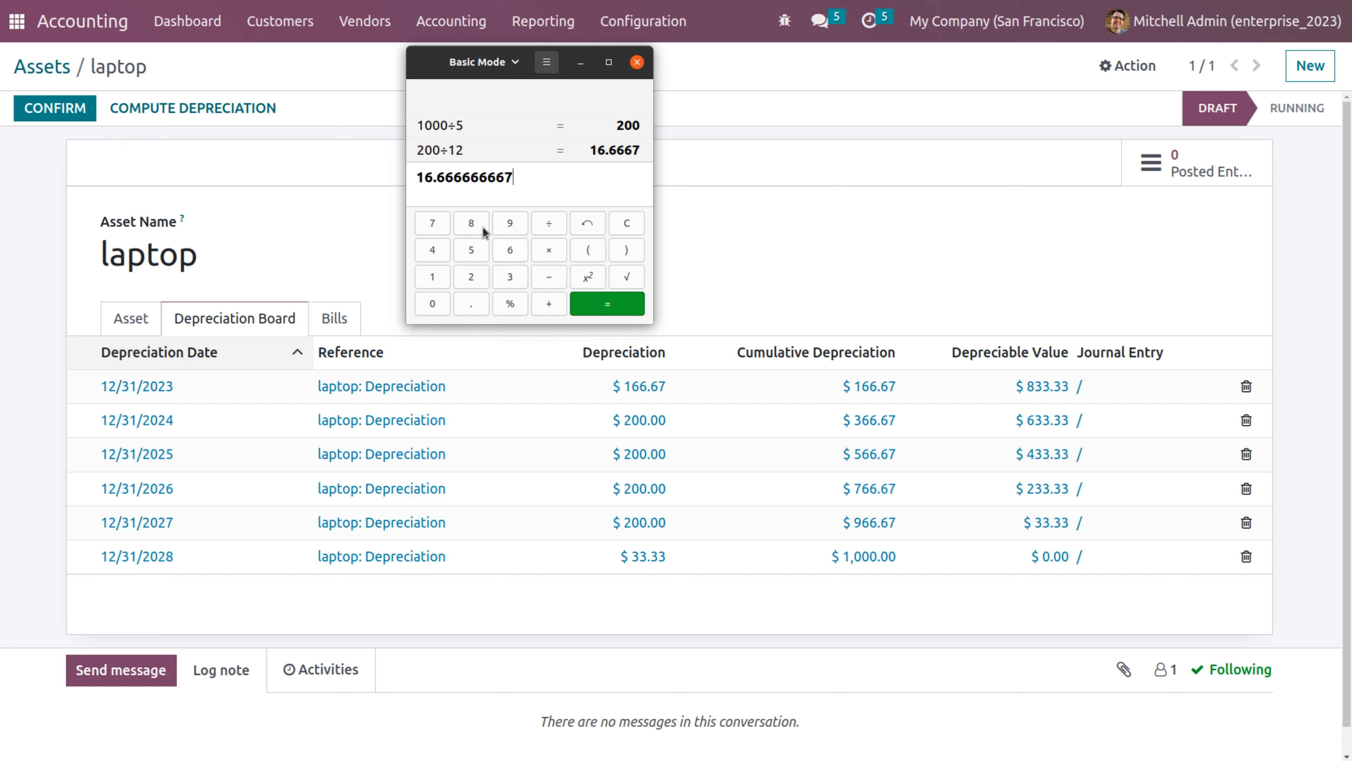
- Multiply the monthly depreciation by 10 on the calculator to get the first-year amount
{"action": "left_click", "coordinate": [553, 247]}
{"action": "left_click", "coordinate": [432, 278]}
{"action": "left_click", "coordinate": [427, 303]}
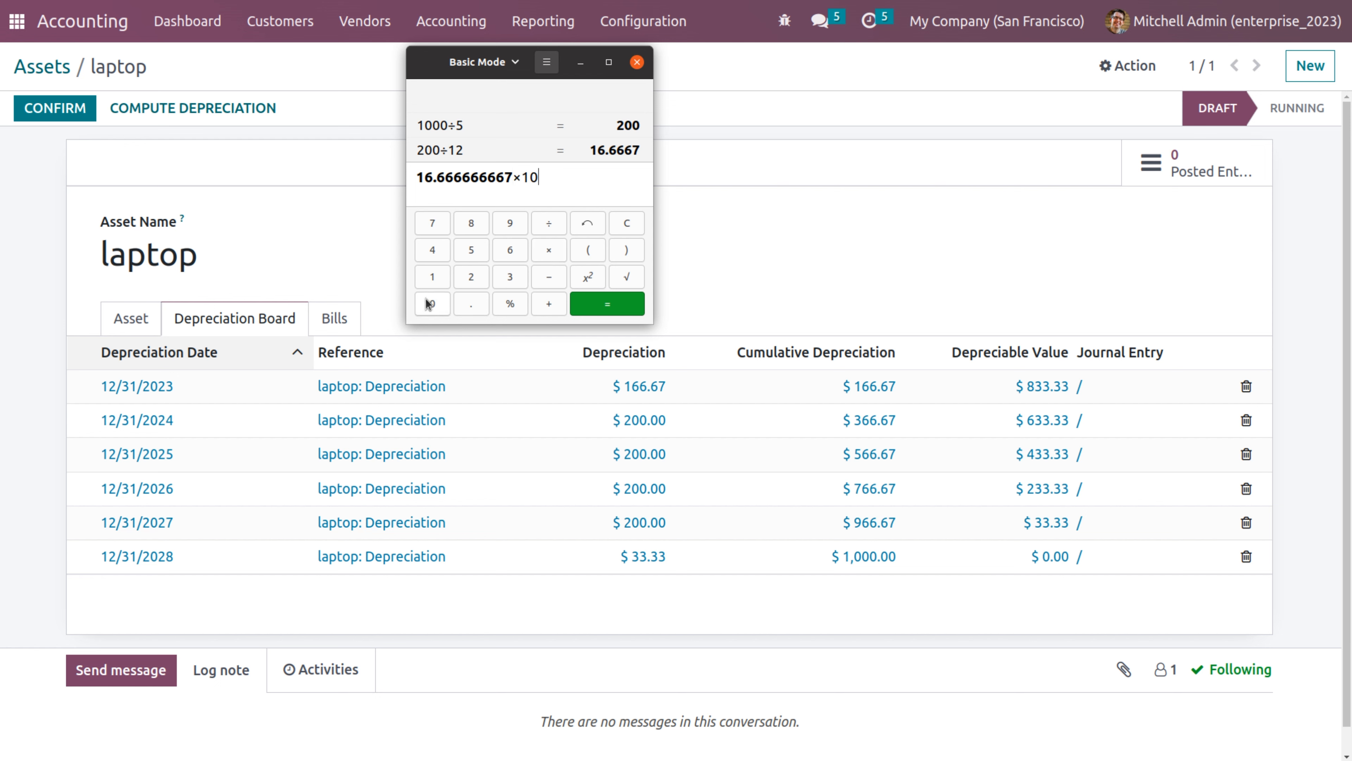
{"action": "left_click", "coordinate": [595, 311]}
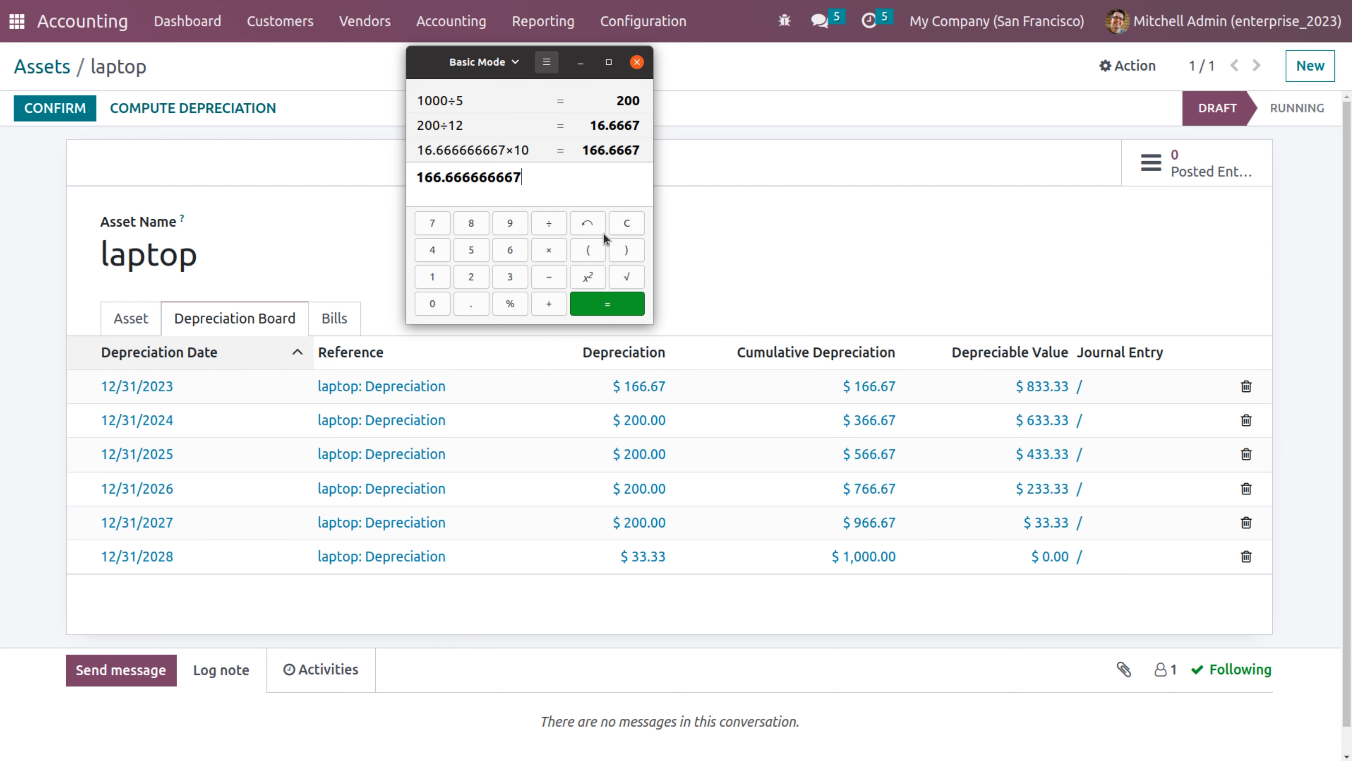
- Shorten the calculated first-year amount to 166.67 and subtract it from 1000 to check the 2023 depreciable value
{"action": "key", "text": "Home"}
{"action": "left_click", "coordinate": [512, 176]}
{"action": "key", "text": "BackSpace"}
{"action": "key", "text": "BackSpace"}
{"action": "key", "text": "BackSpace"}
{"action": "key", "text": "BackSpace"}
{"action": "key", "text": "BackSpace"}
{"action": "key", "text": "BackSpace"}
{"action": "key", "text": "BackSpace"}
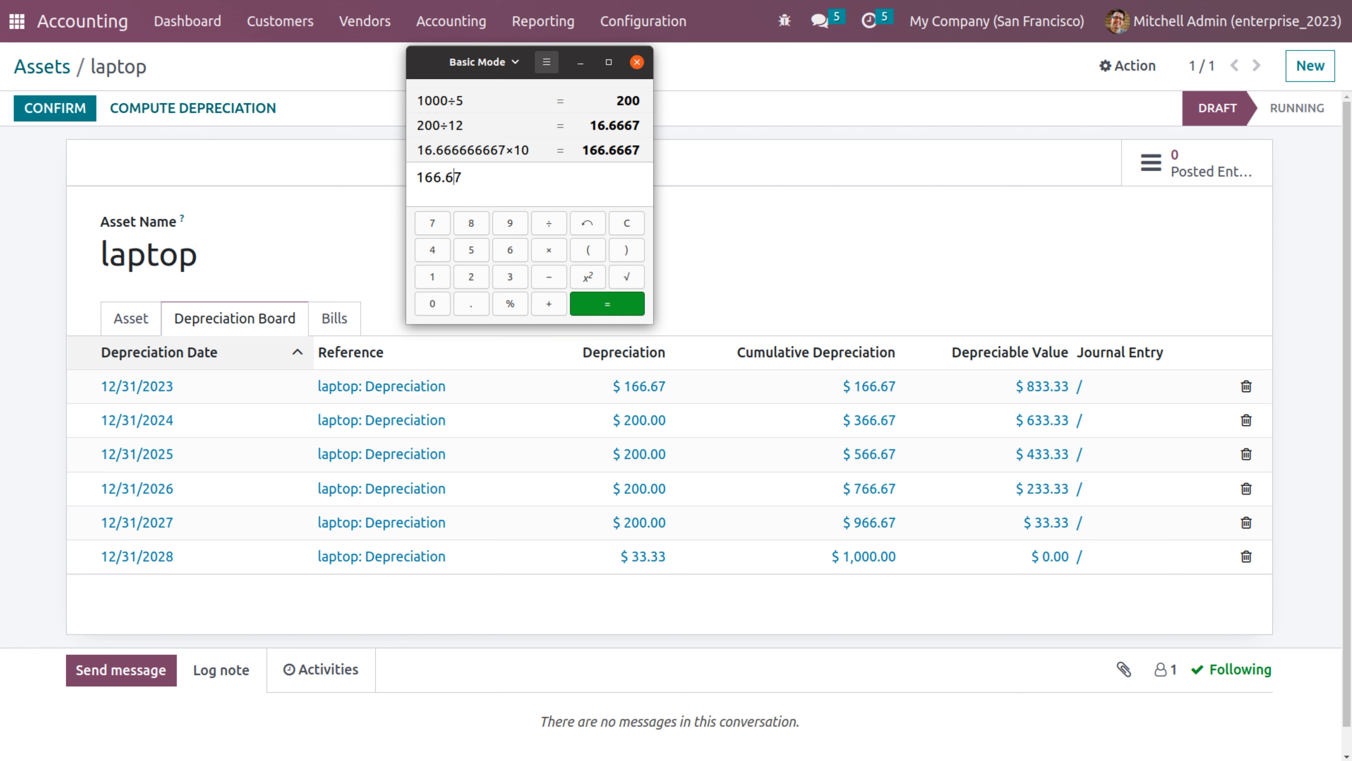
{"action": "left_click", "coordinate": [415, 177]}
{"action": "type", "text": "1000"}
{"action": "type", "text": "-"}
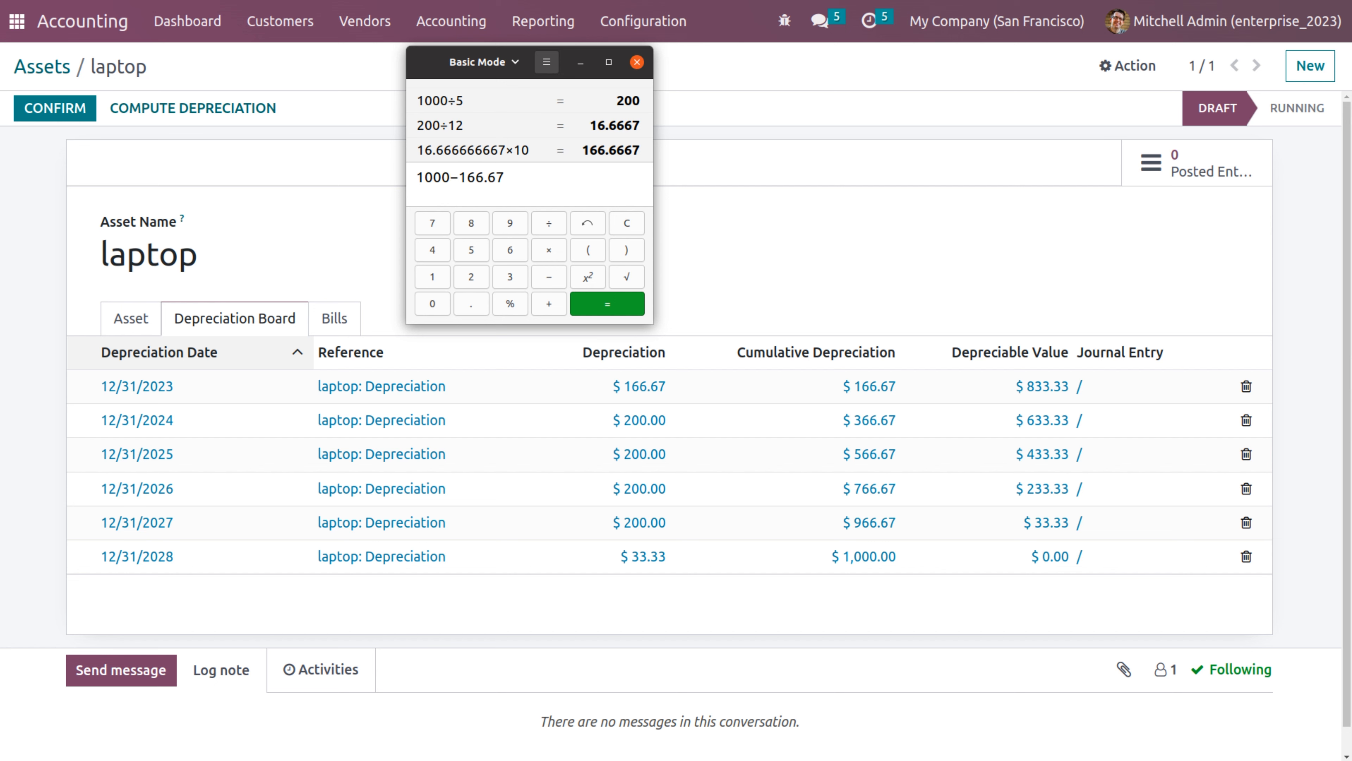
{"action": "left_click", "coordinate": [588, 308]}
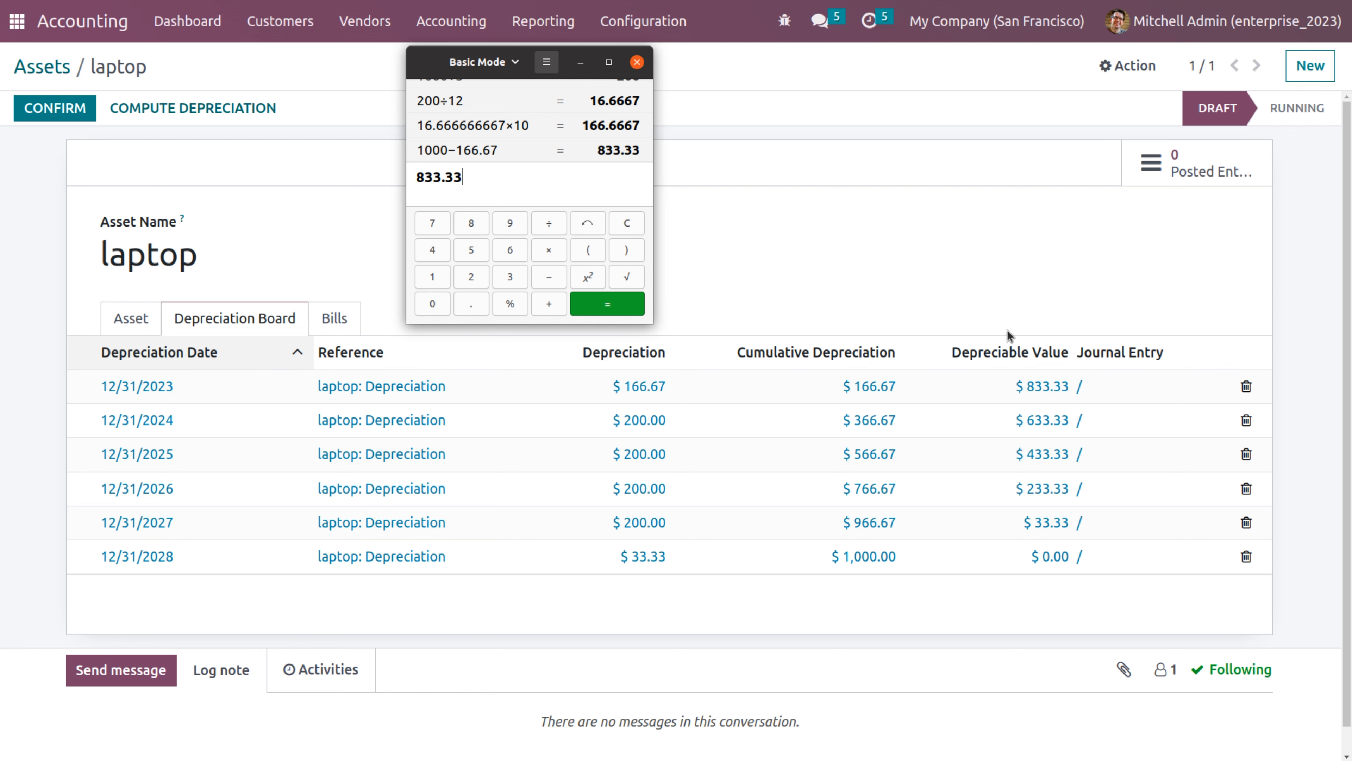
- Calculate 166.67+200+200 on the calculator to check the cumulative depreciation for 2025
{"action": "left_click", "coordinate": [658, 419]}
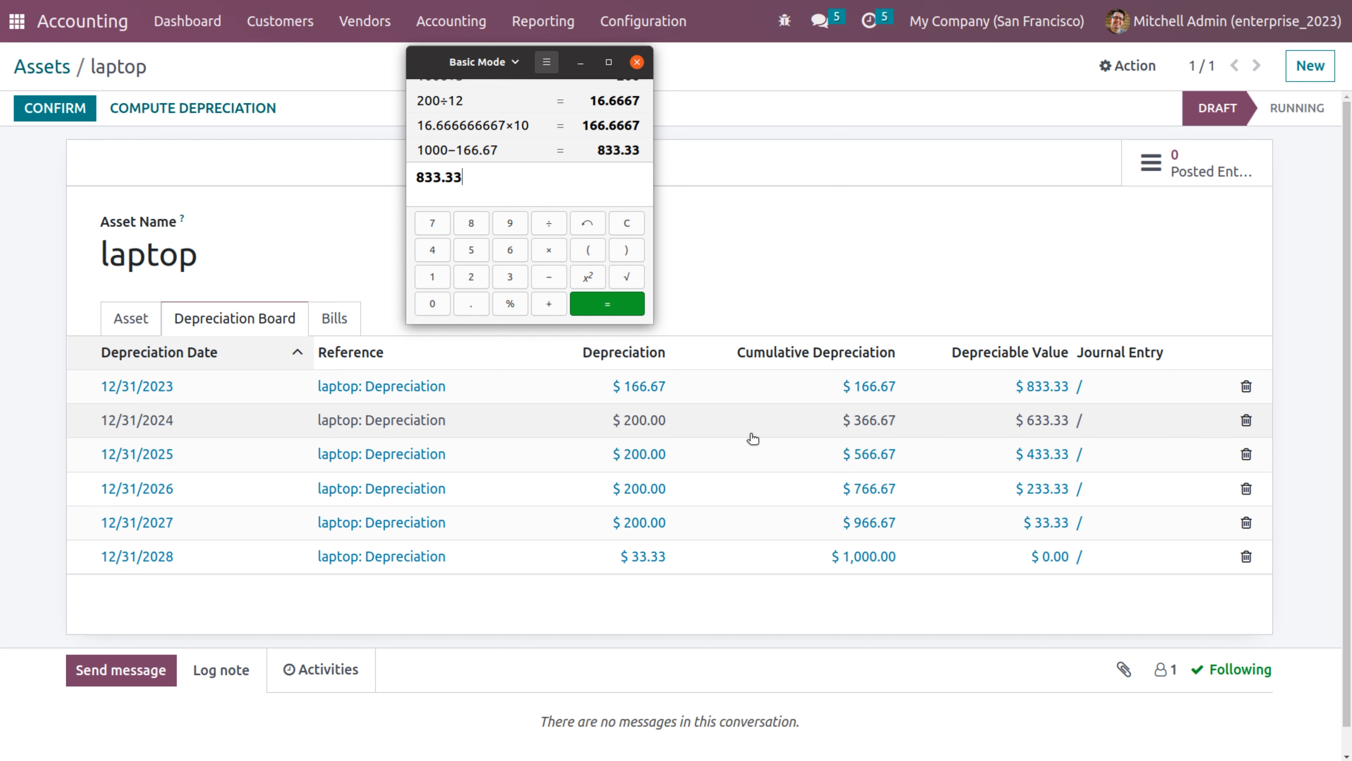
{"action": "left_click", "coordinate": [590, 224]}
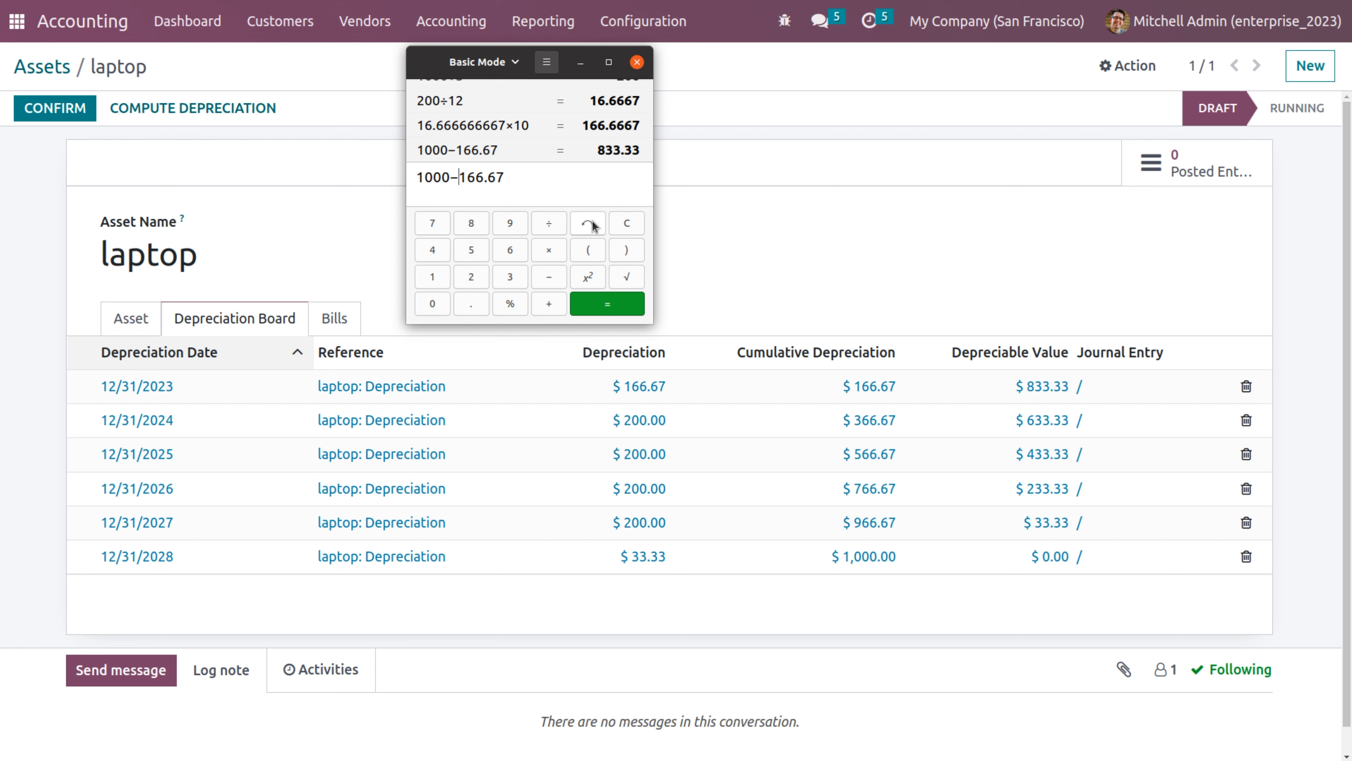
{"action": "key", "text": "BackSpace"}
{"action": "key", "text": "Escape"}
{"action": "type", "text": "166.67+20"}
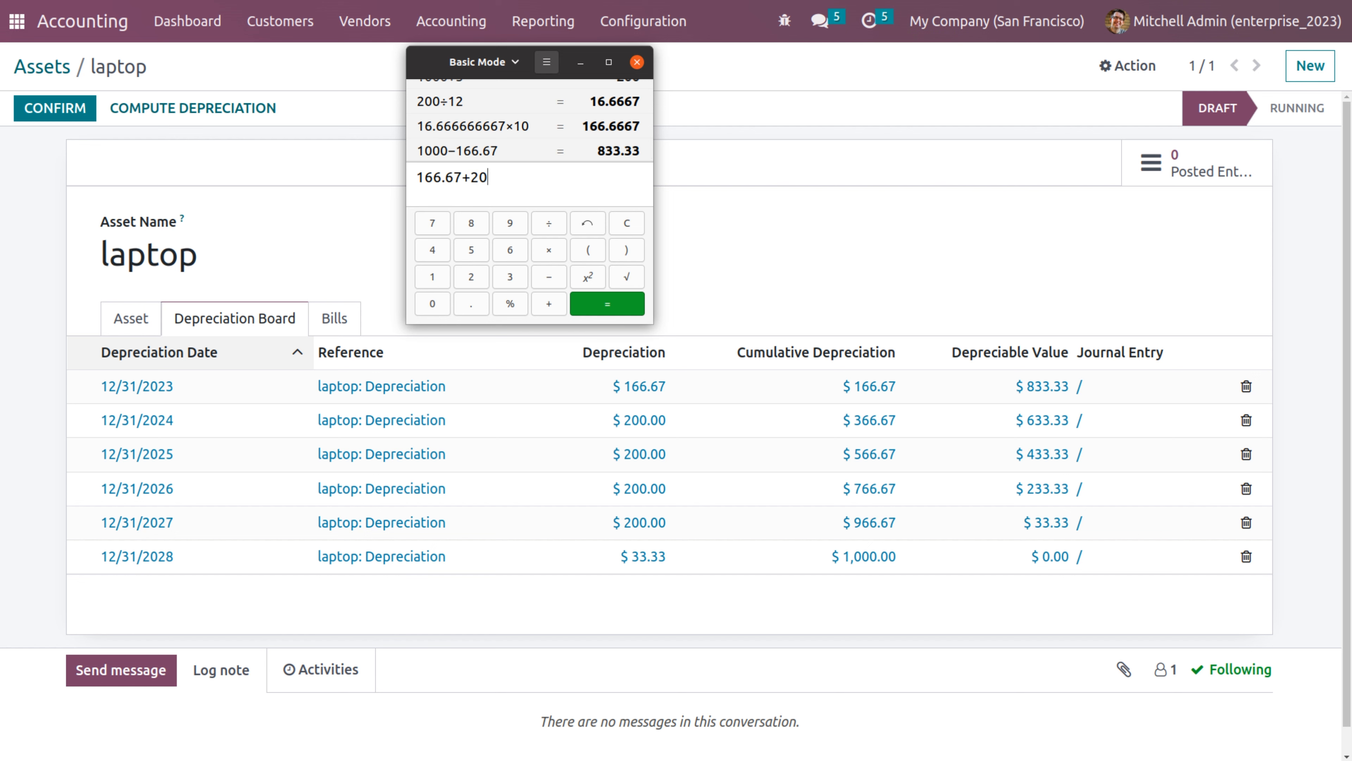
{"action": "type", "text": "0_"}
{"action": "key", "text": "BackSpace"}
{"action": "type", "text": "+200"}
{"action": "key", "text": "Return"}
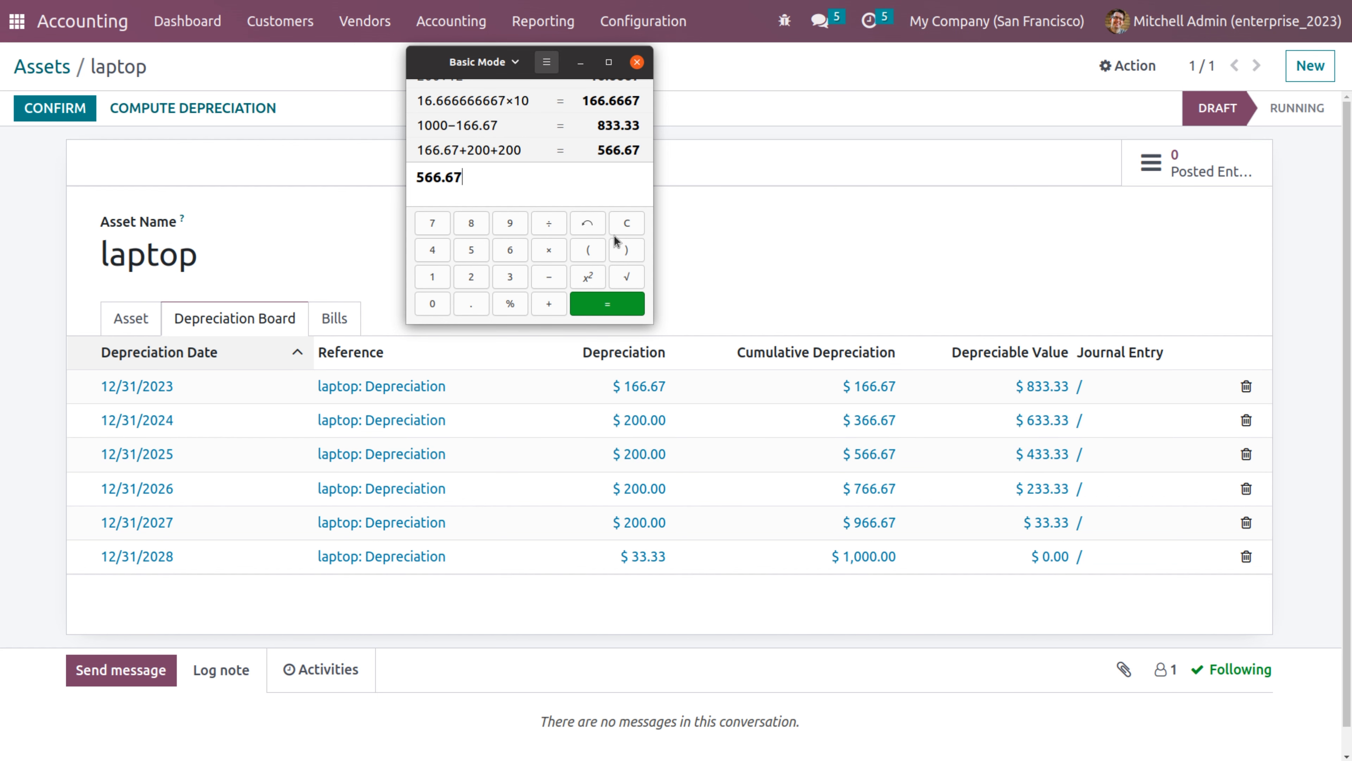
- Clear the previous result and calculate 633.33−200 to check the 2025 depreciable value
{"action": "left_click", "coordinate": [587, 223]}
{"action": "left_click", "coordinate": [587, 223]}
{"action": "left_click", "coordinate": [586, 223]}
{"action": "left_click", "coordinate": [587, 223]}
{"action": "left_click", "coordinate": [587, 223]}
{"action": "left_click", "coordinate": [586, 222]}
{"action": "type", "text": "633"}
{"action": "type", "text": "."}
{"action": "type", "text": "33"}
{"action": "type", "text": "-200"}
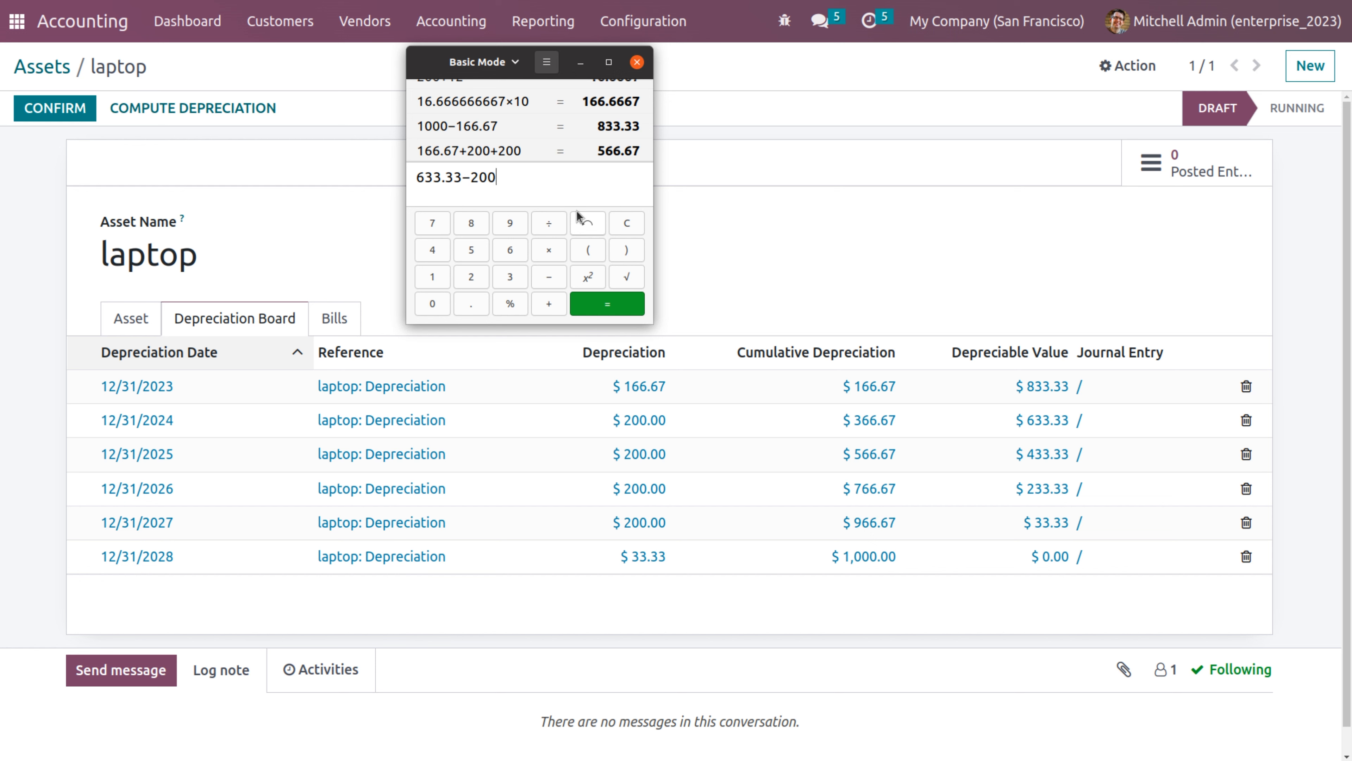
{"action": "key", "text": "Return"}
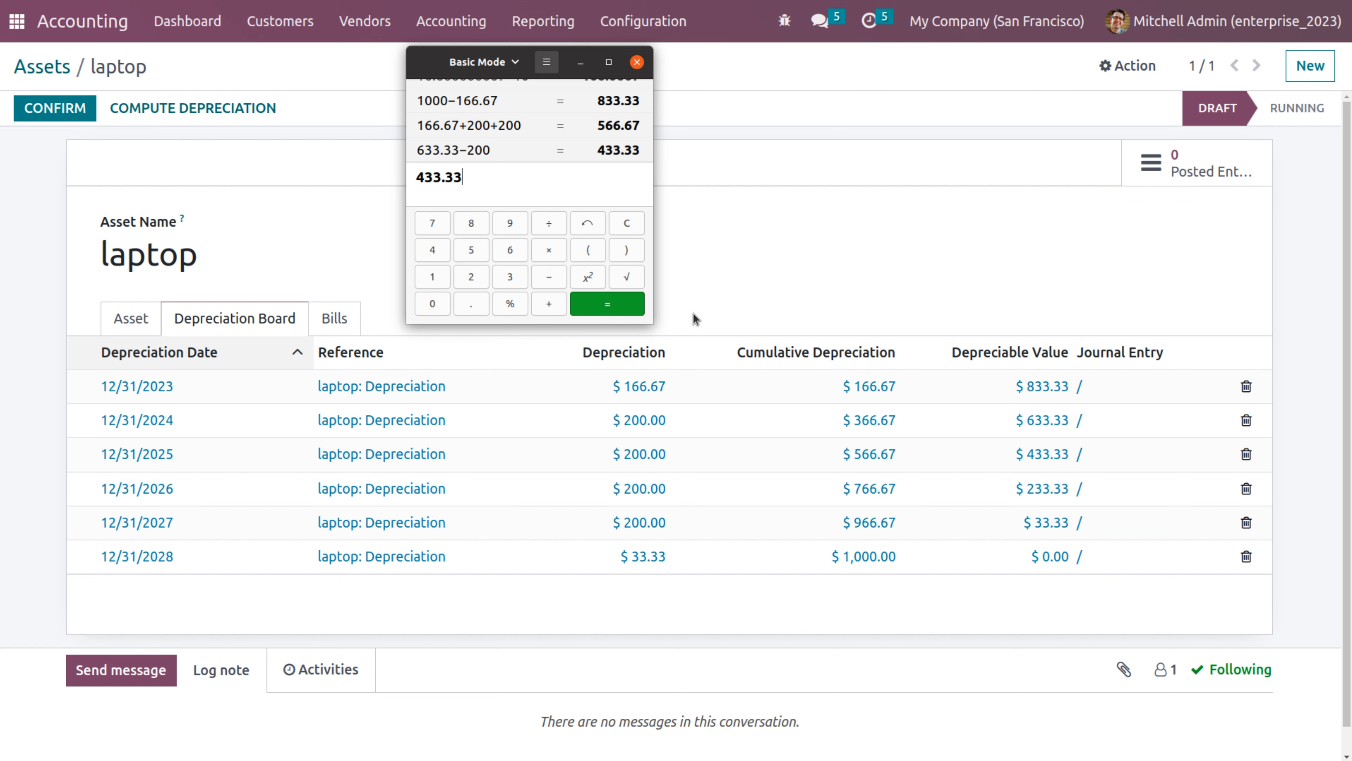
- Subtract 200 twice in succession from the calculator result to check the 2026 and 2027 depreciable values
{"action": "type", "text": "-200"}
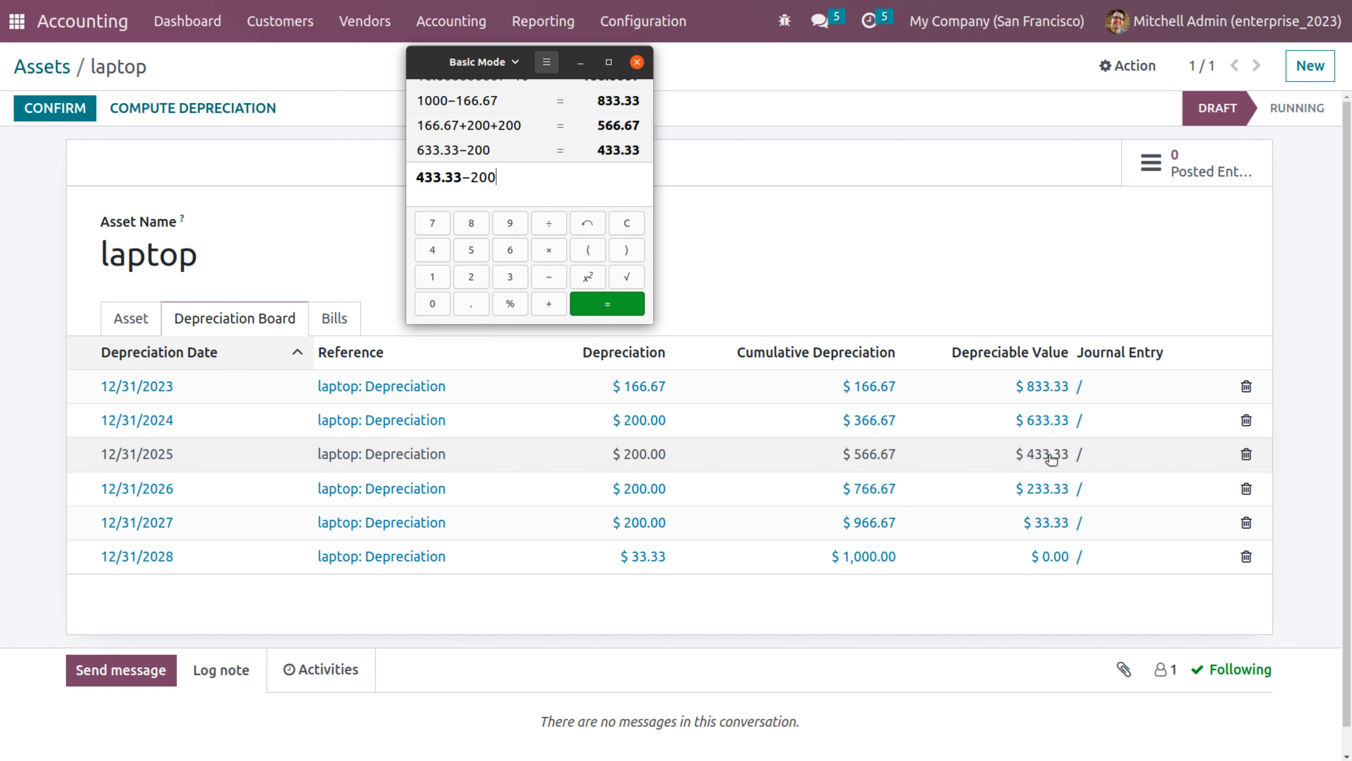
{"action": "key", "text": "Return"}
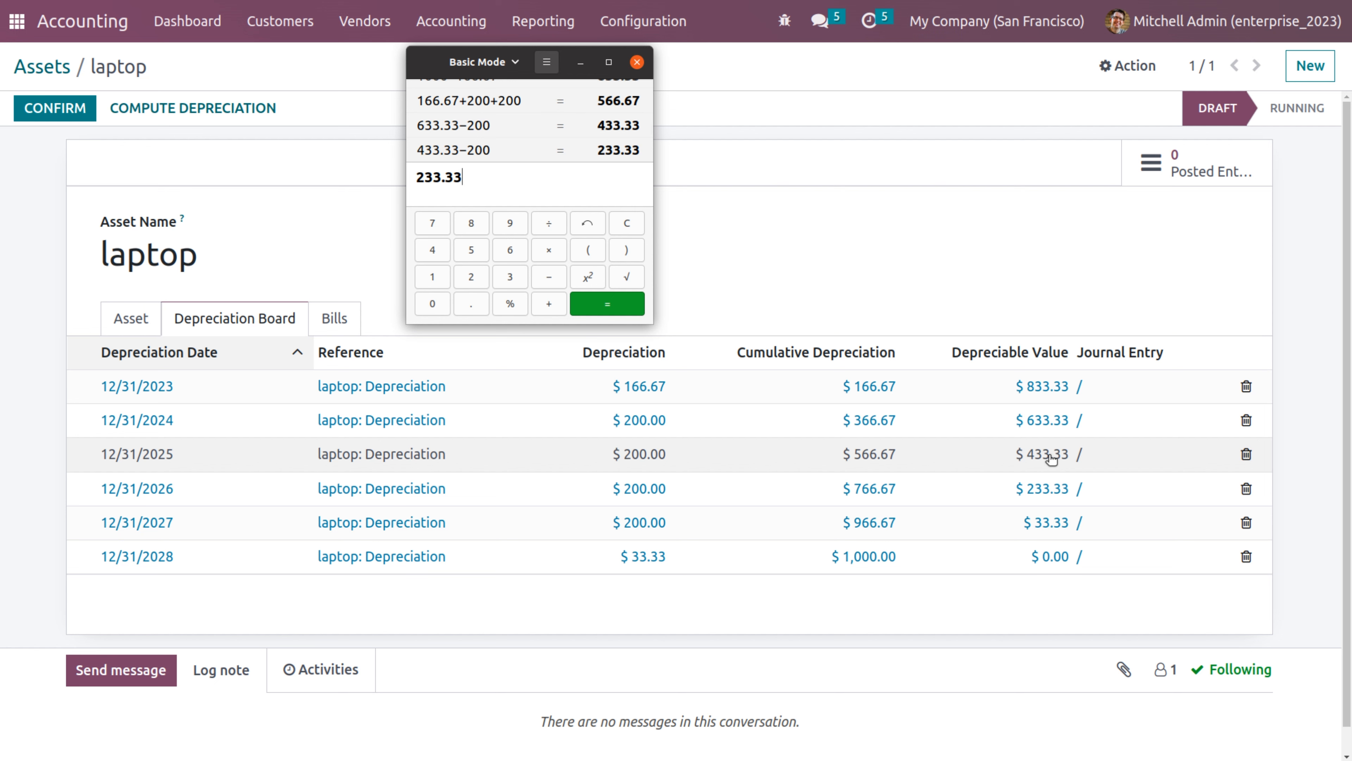
{"action": "type", "text": "-"}
{"action": "type", "text": "200"}
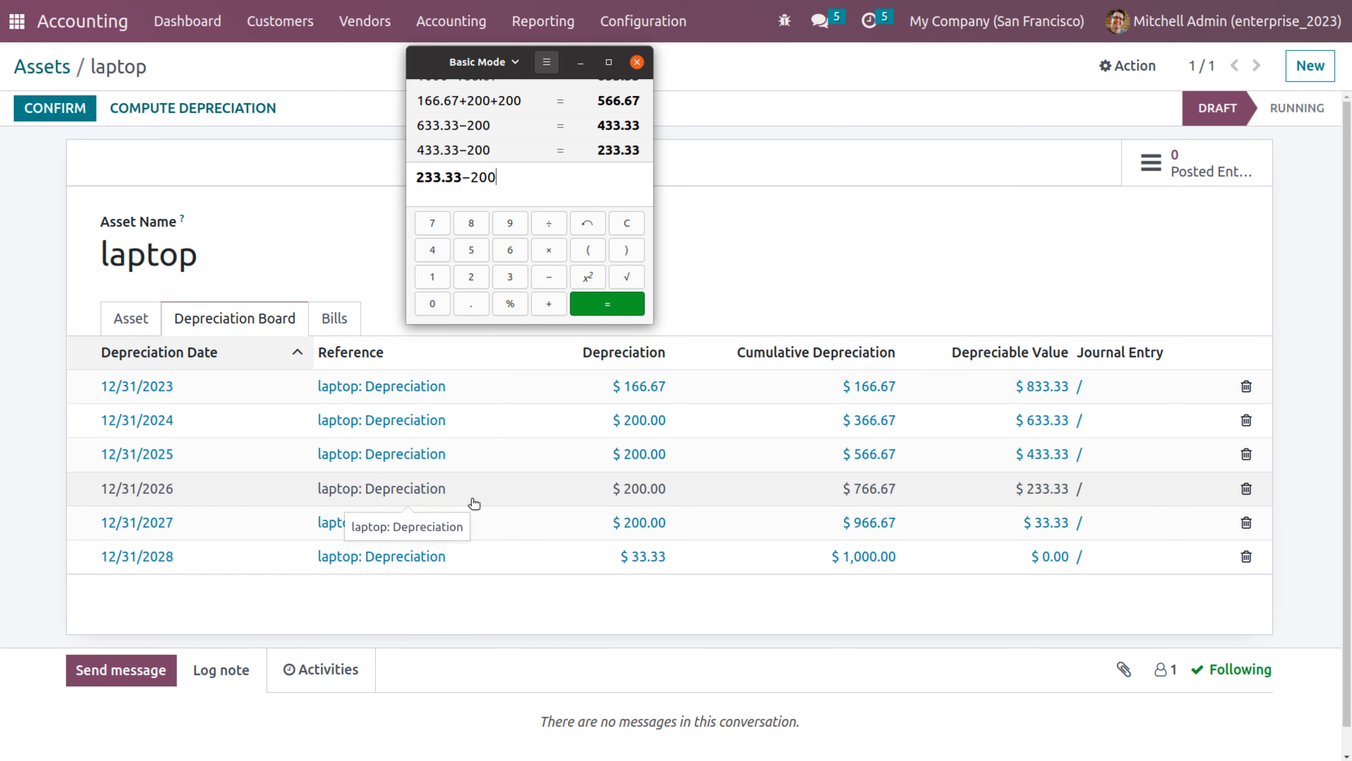
{"action": "key", "text": "Return"}
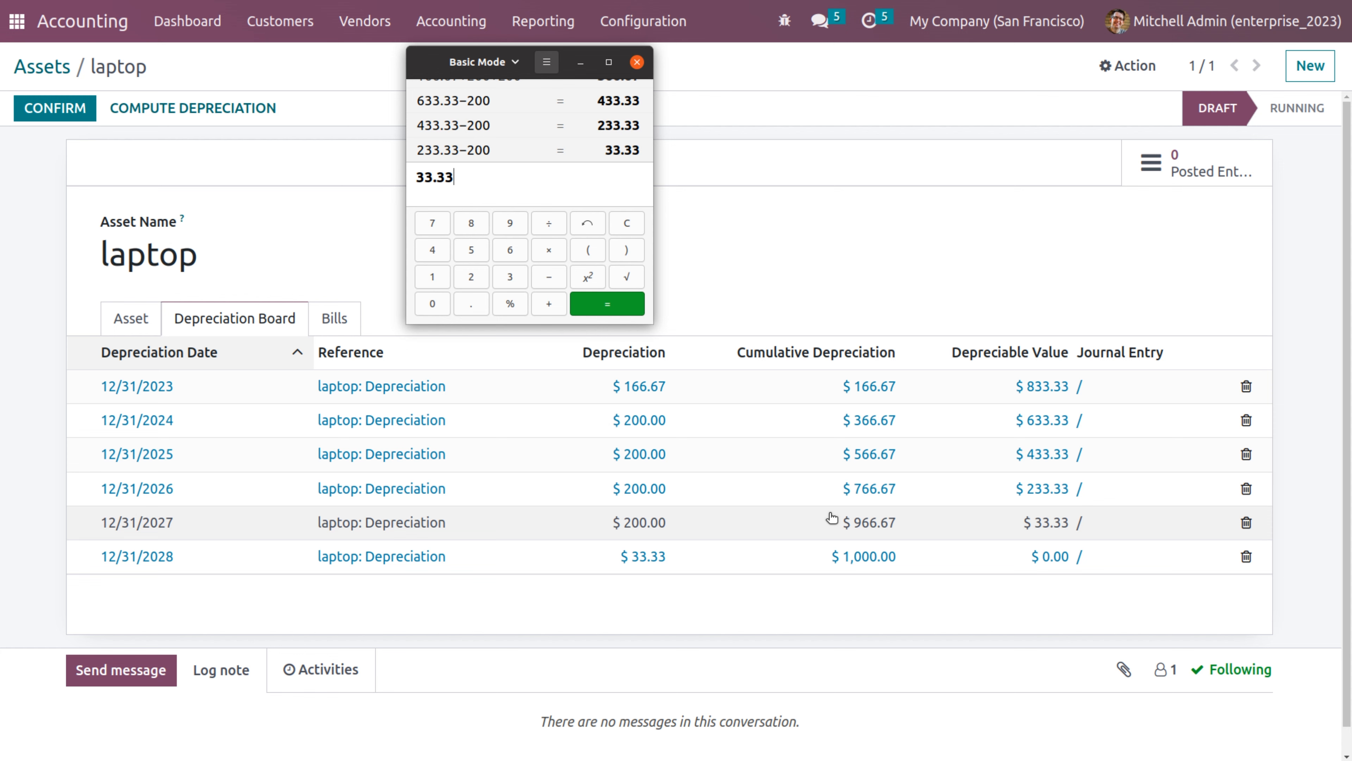
- Minimize the calculator and set the laptop asset's depreciation method to Declining
{"action": "left_click", "coordinate": [582, 62]}
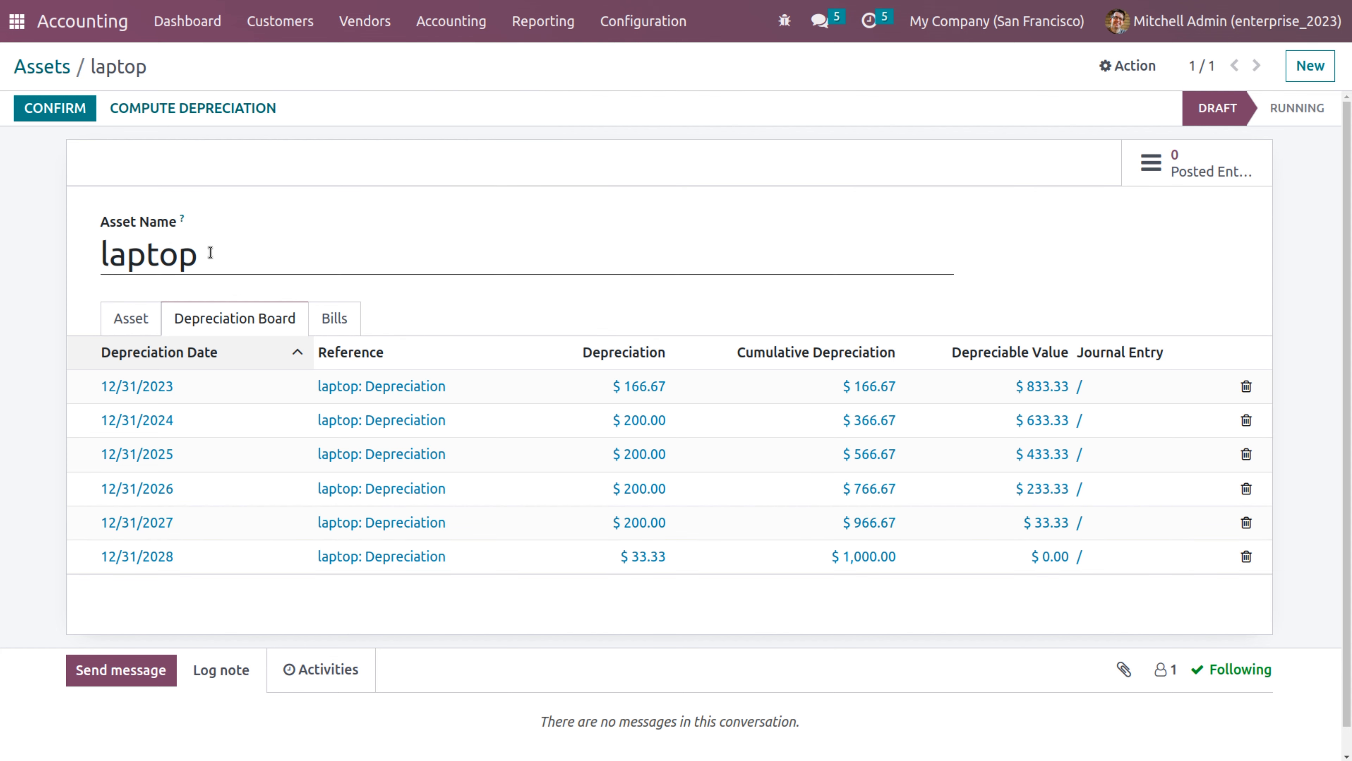
{"action": "left_click", "coordinate": [138, 333]}
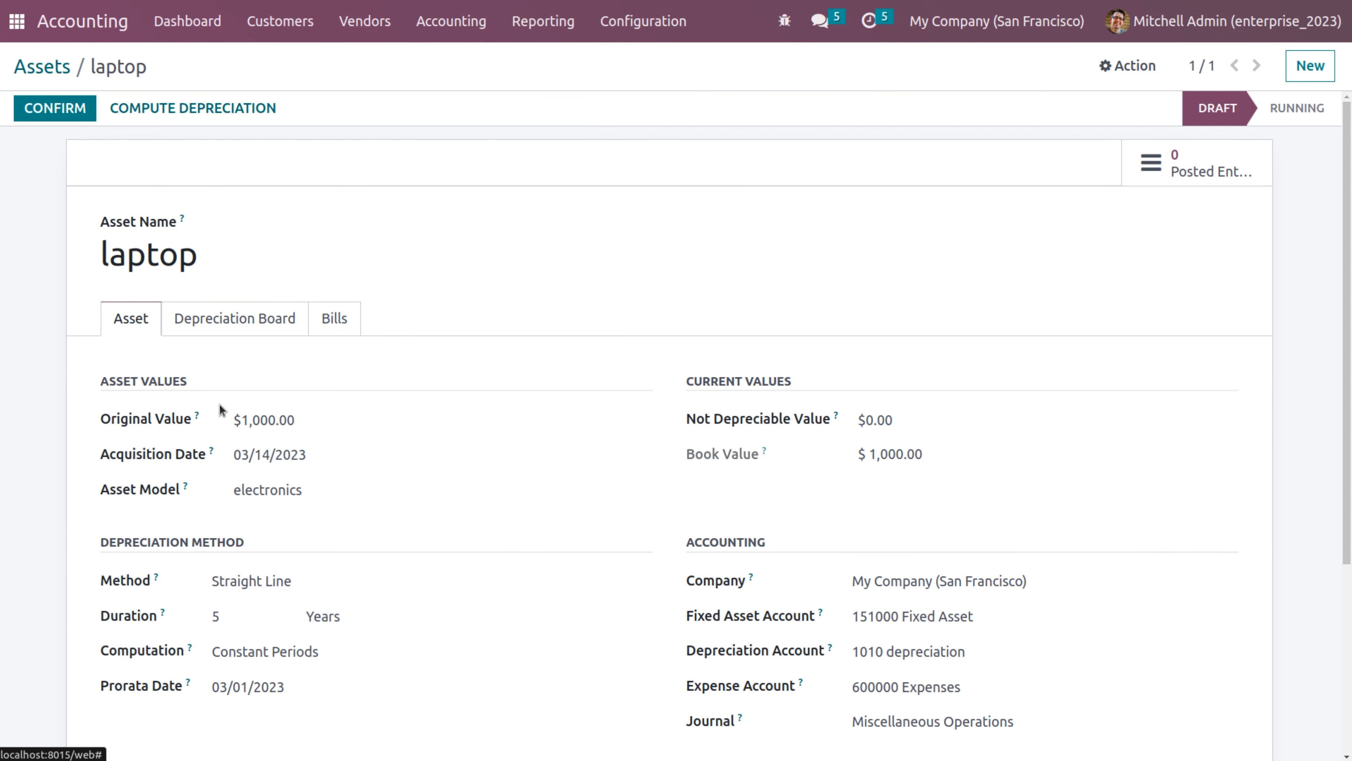
{"action": "left_click", "coordinate": [275, 582]}
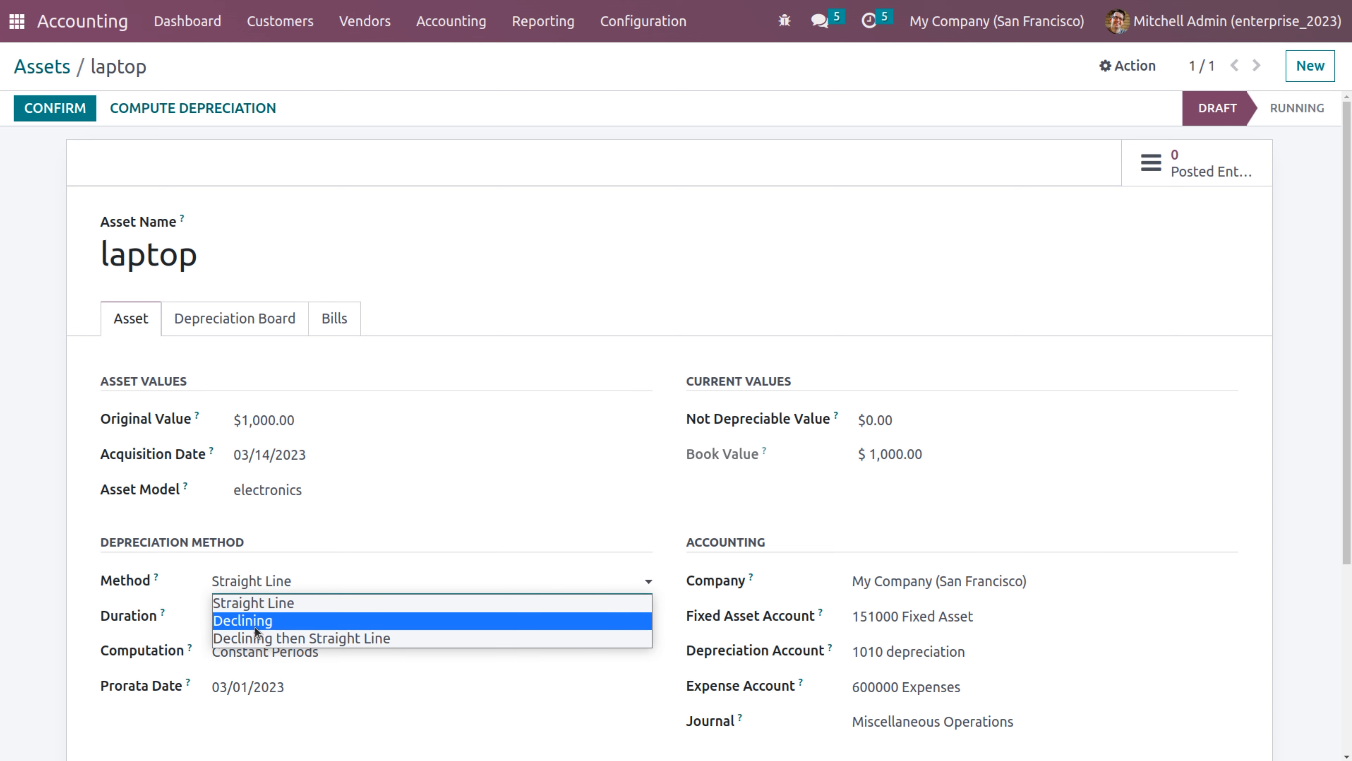
{"action": "left_click", "coordinate": [257, 604]}
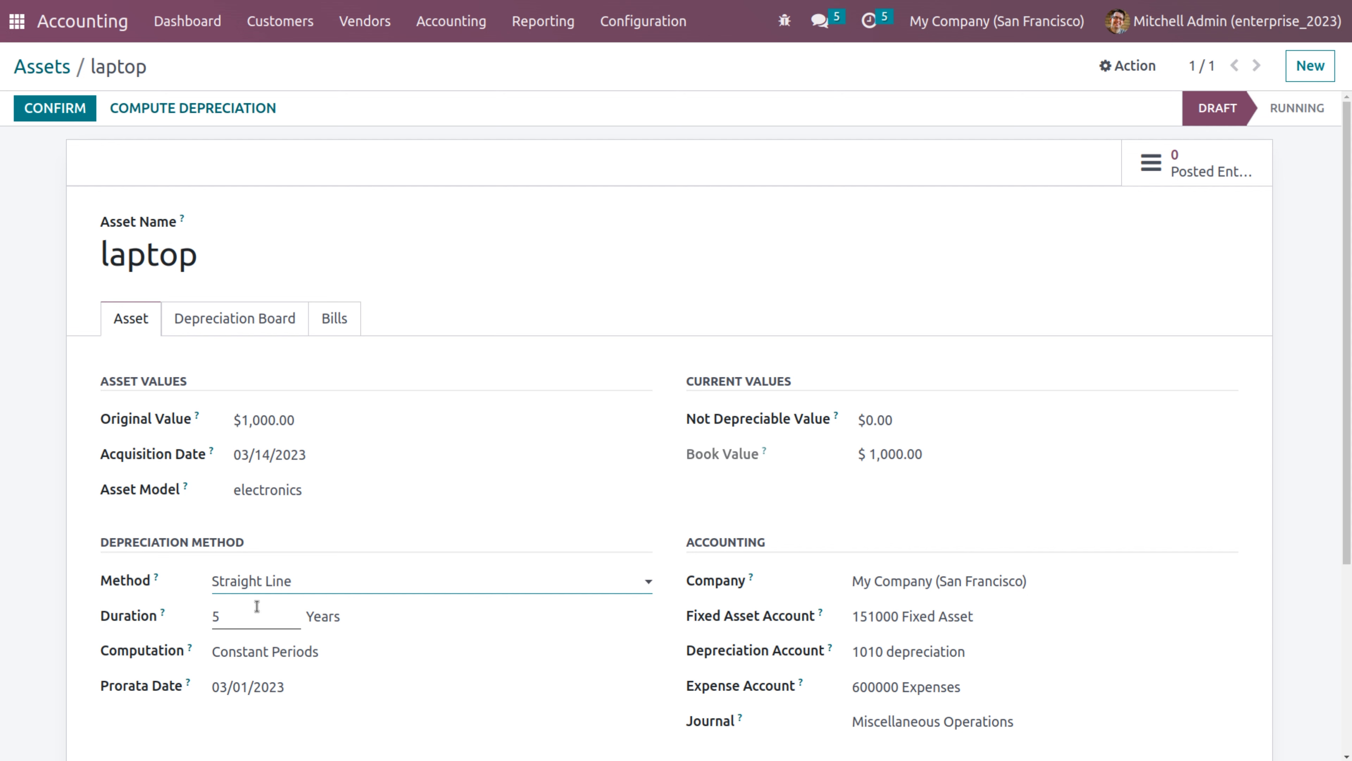
{"action": "left_click", "coordinate": [272, 583]}
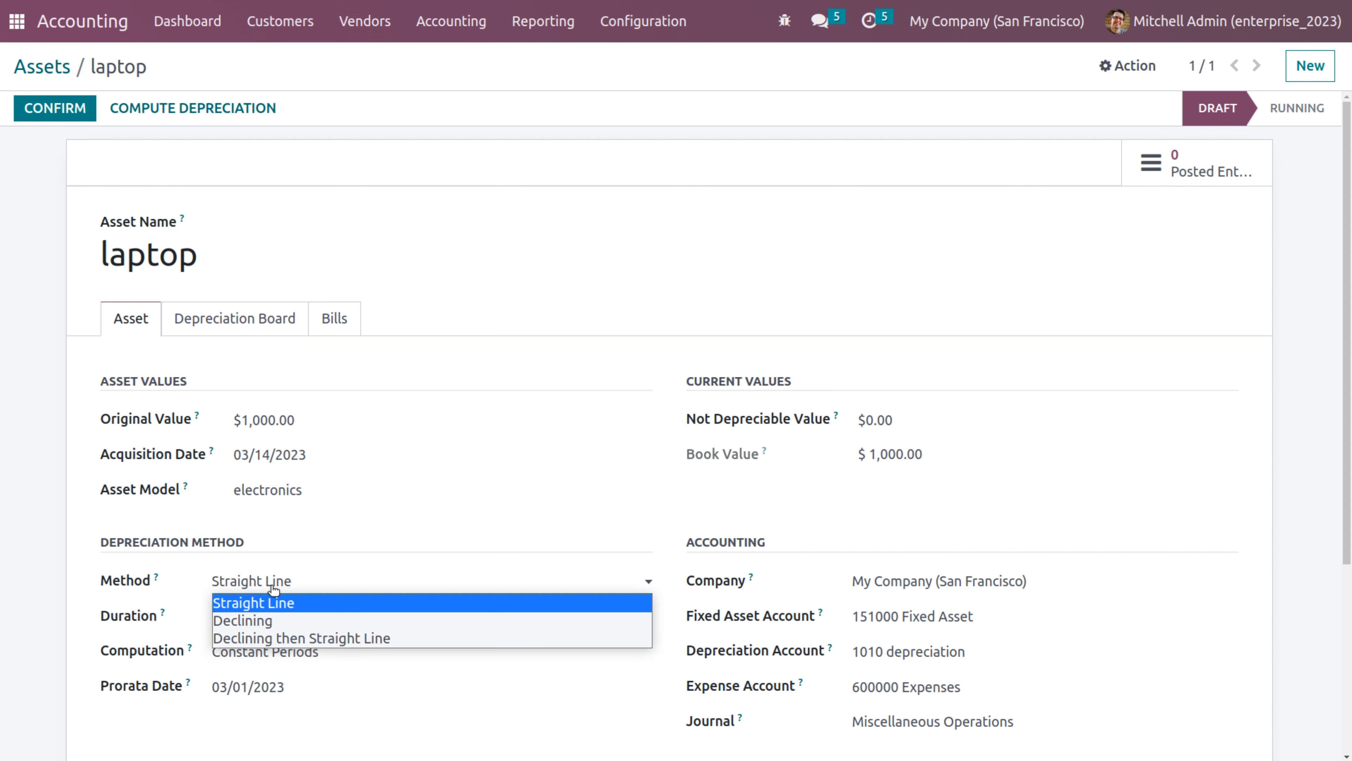
{"action": "left_click", "coordinate": [258, 619]}
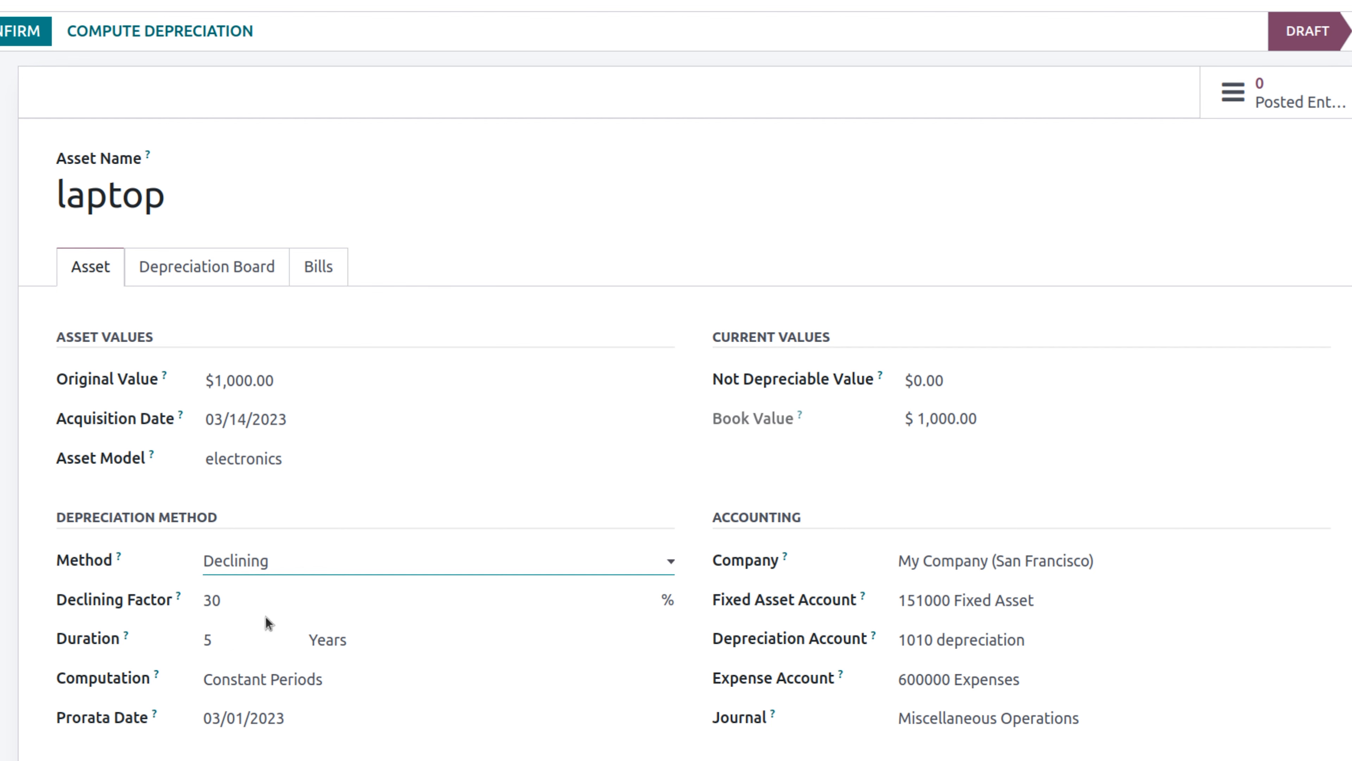
- Set the laptop asset's original value to 10000
{"action": "left_click", "coordinate": [306, 380]}
{"action": "key", "text": "BackSpace"}
{"action": "key", "text": "BackSpace"}
{"action": "key", "text": "BackSpace"}
{"action": "key", "text": "BackSpace"}
{"action": "key", "text": "BackSpace"}
{"action": "key", "text": "BackSpace"}
{"action": "key", "text": "BackSpace"}
{"action": "key", "text": "BackSpace"}
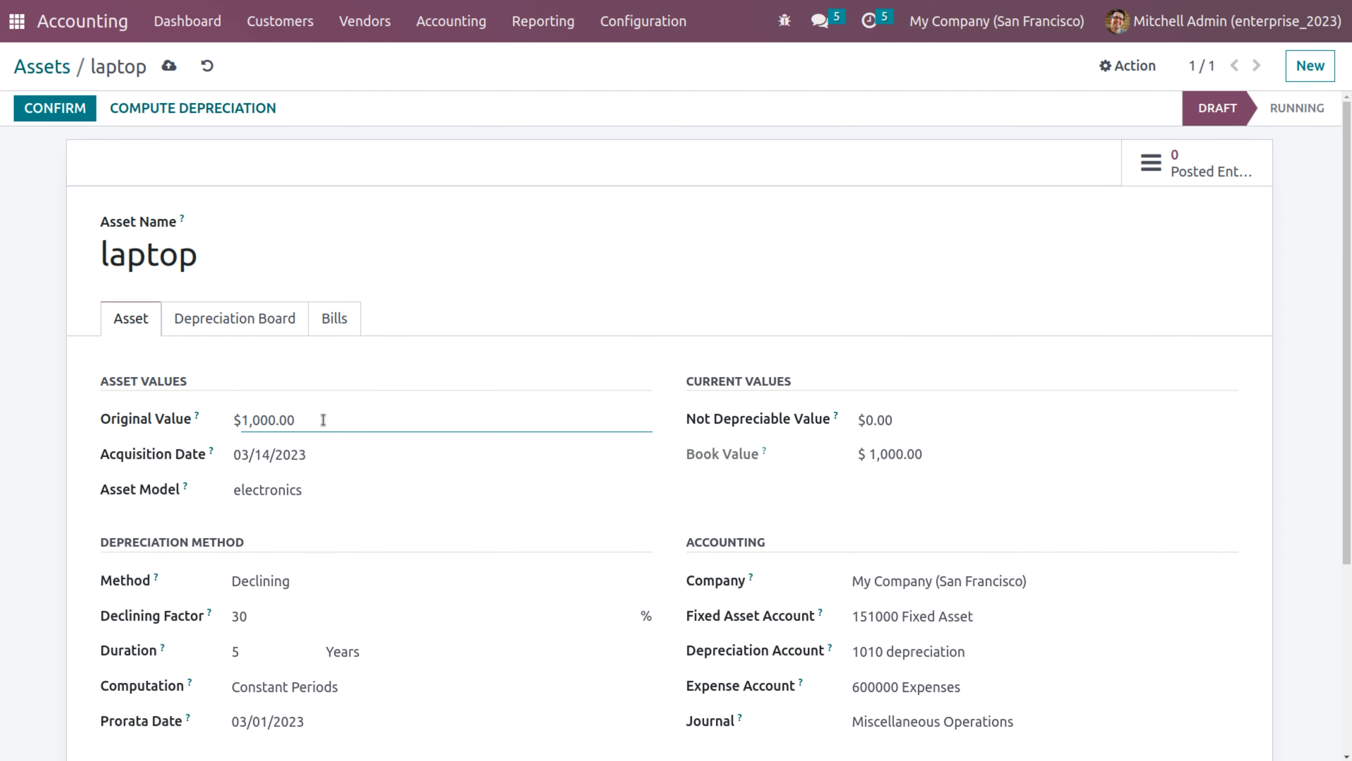
{"action": "type", "text": "10000"}
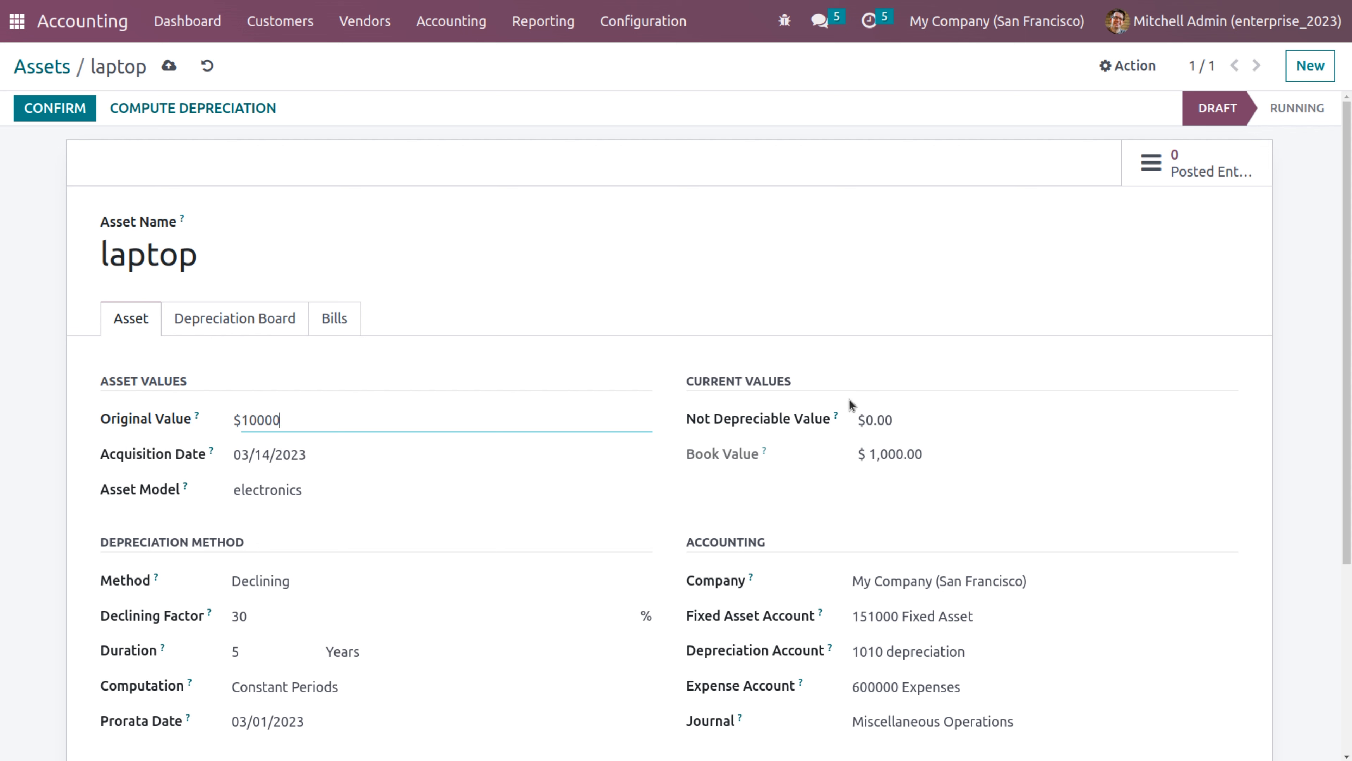
- Set the asset's not depreciable value to 1000
{"action": "left_click", "coordinate": [898, 416]}
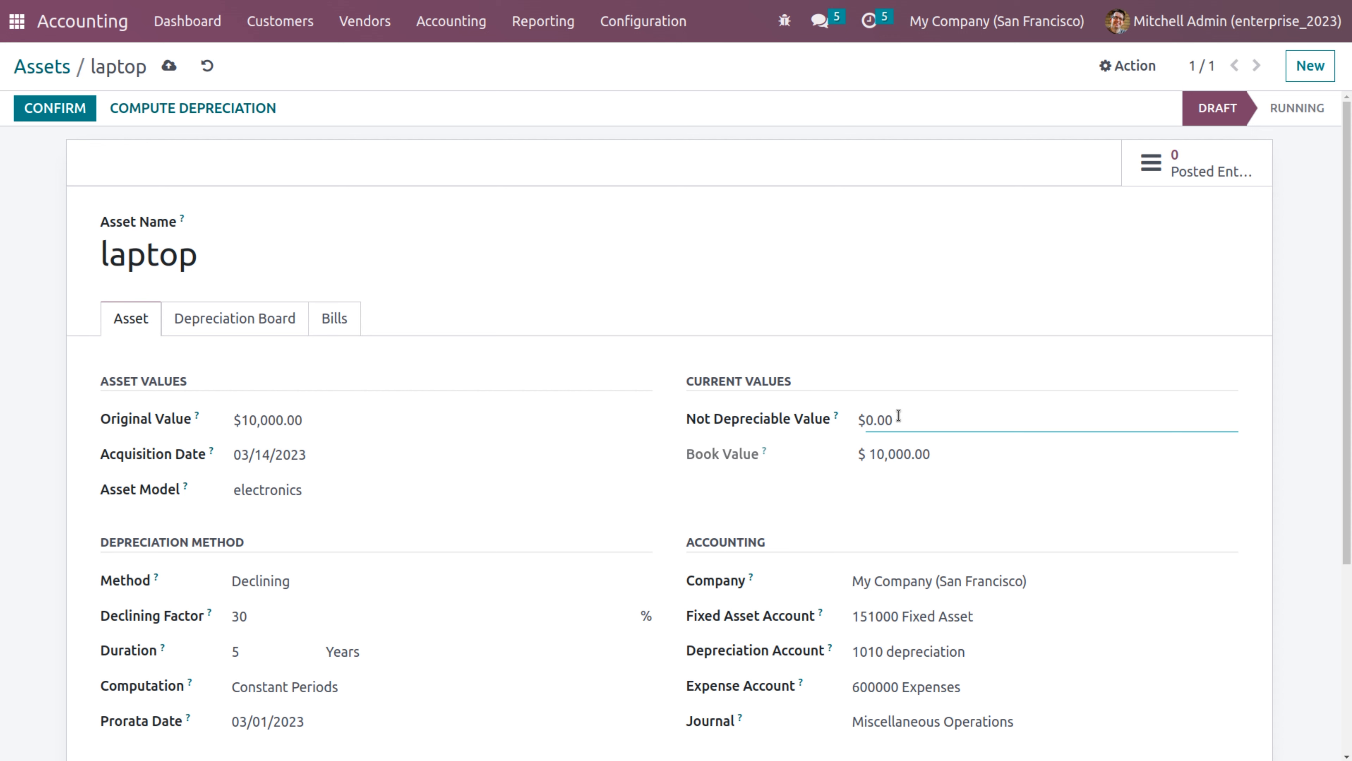
{"action": "key", "text": "BackSpace"}
{"action": "key", "text": "BackSpace"}
{"action": "key", "text": "BackSpace"}
{"action": "key", "text": "BackSpace"}
{"action": "type", "text": "1000"}
{"action": "left_click", "coordinate": [941, 489]}
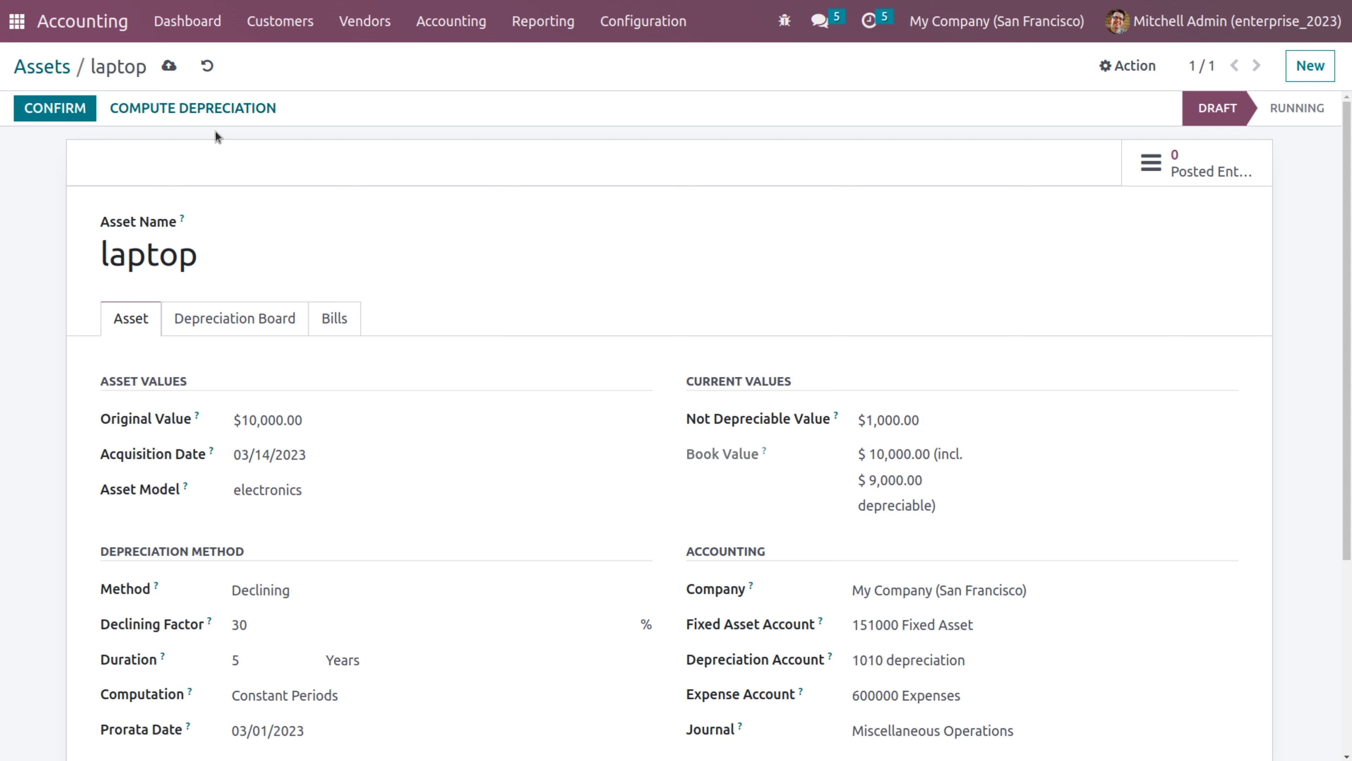
- Recompute the depreciation with the Declining method and show the updated depreciation board
{"action": "left_click", "coordinate": [209, 114]}
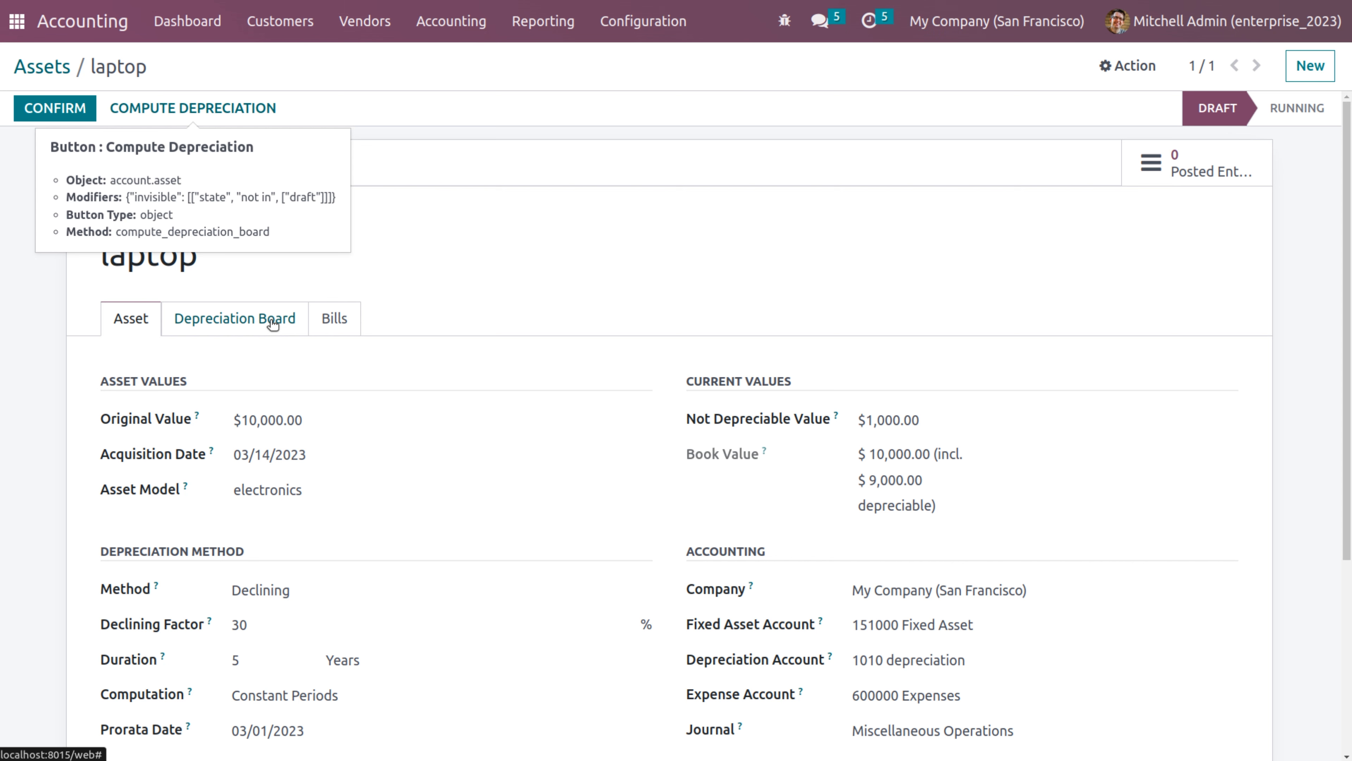
{"action": "left_click", "coordinate": [273, 322]}
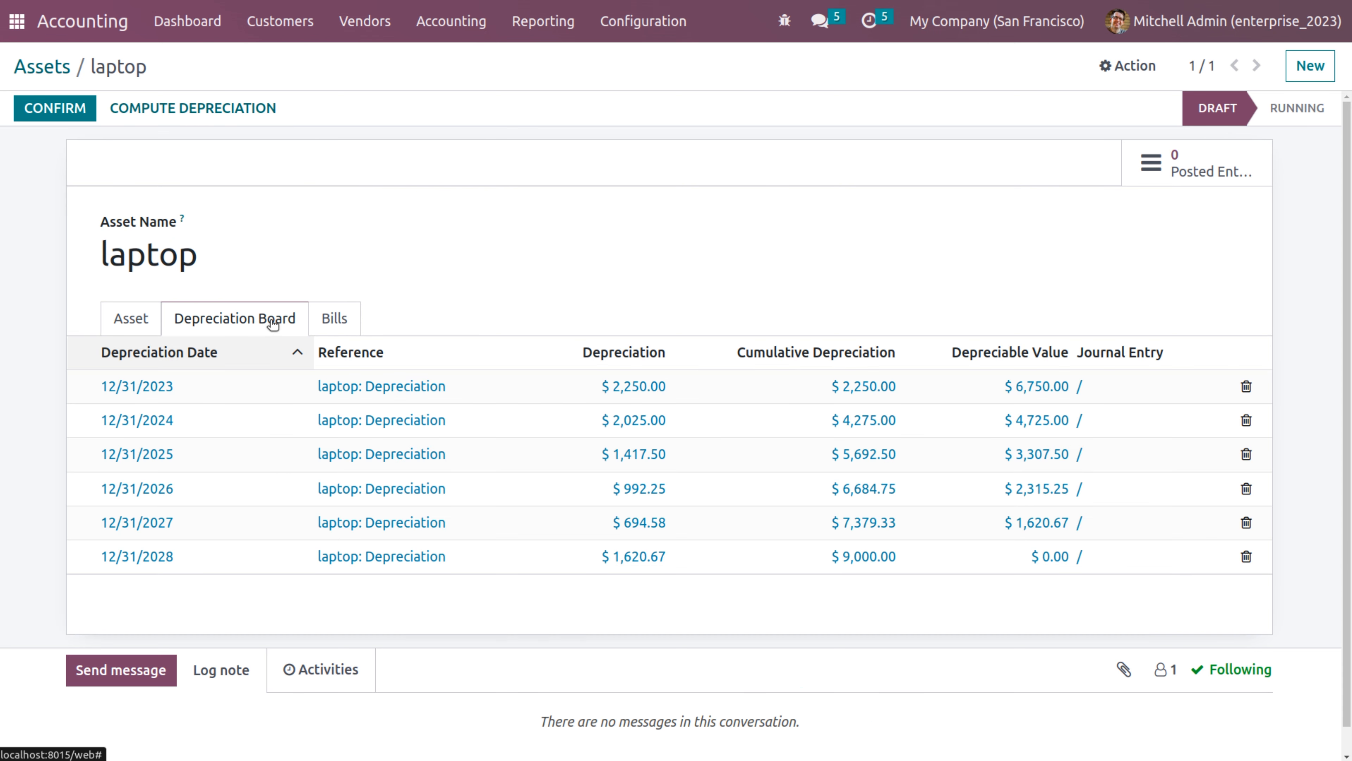
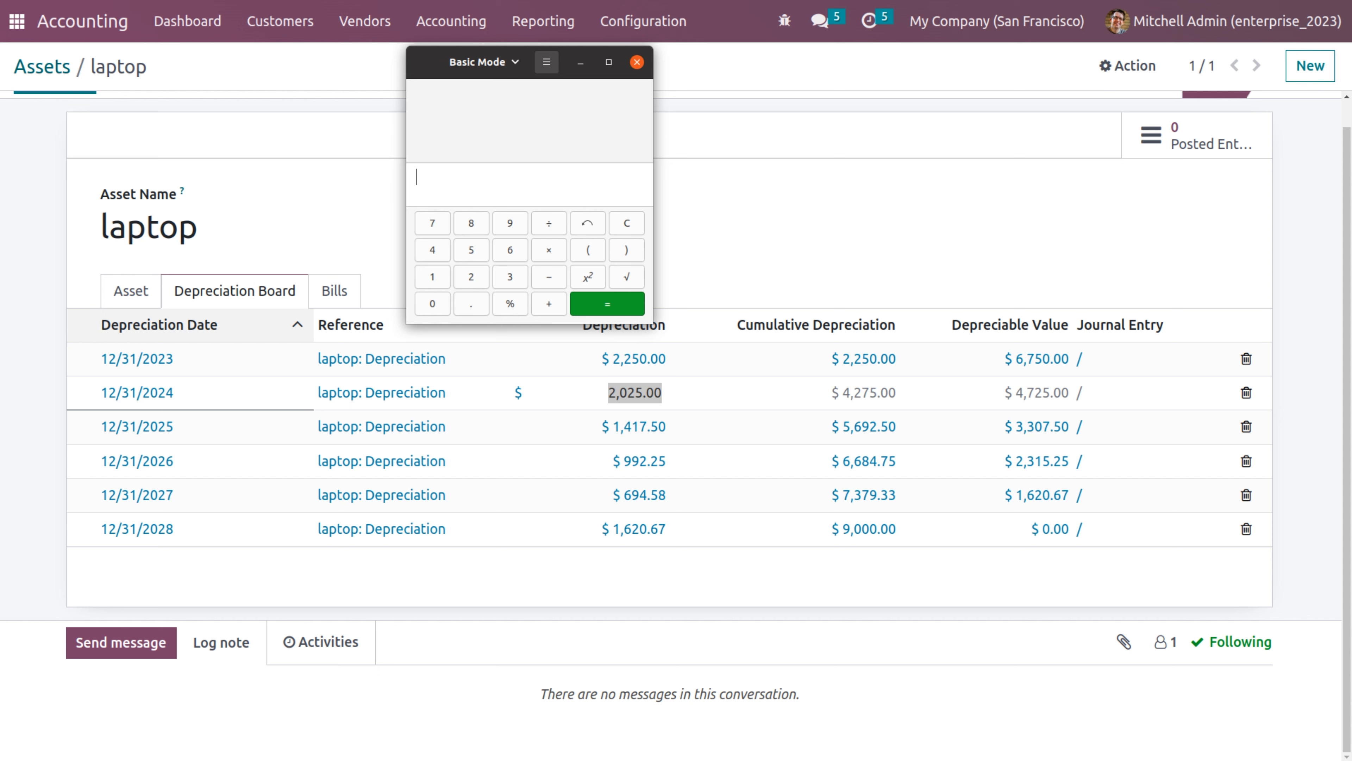
- Calculate 9000×30% on the calculator to get the full-year declining depreciation
{"action": "type", "text": "9000"}
{"action": "type", "text": "*"}
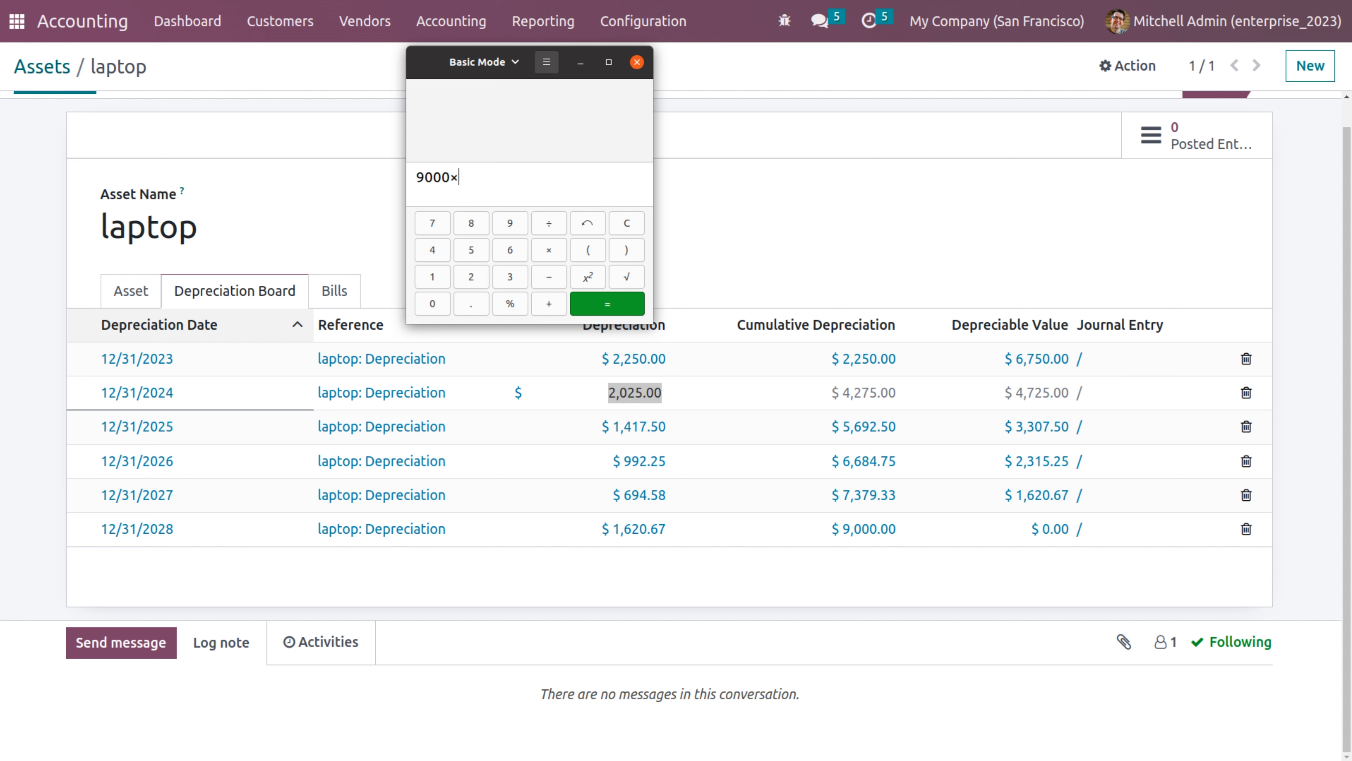
{"action": "type", "text": "30%"}
{"action": "key", "text": "Return"}
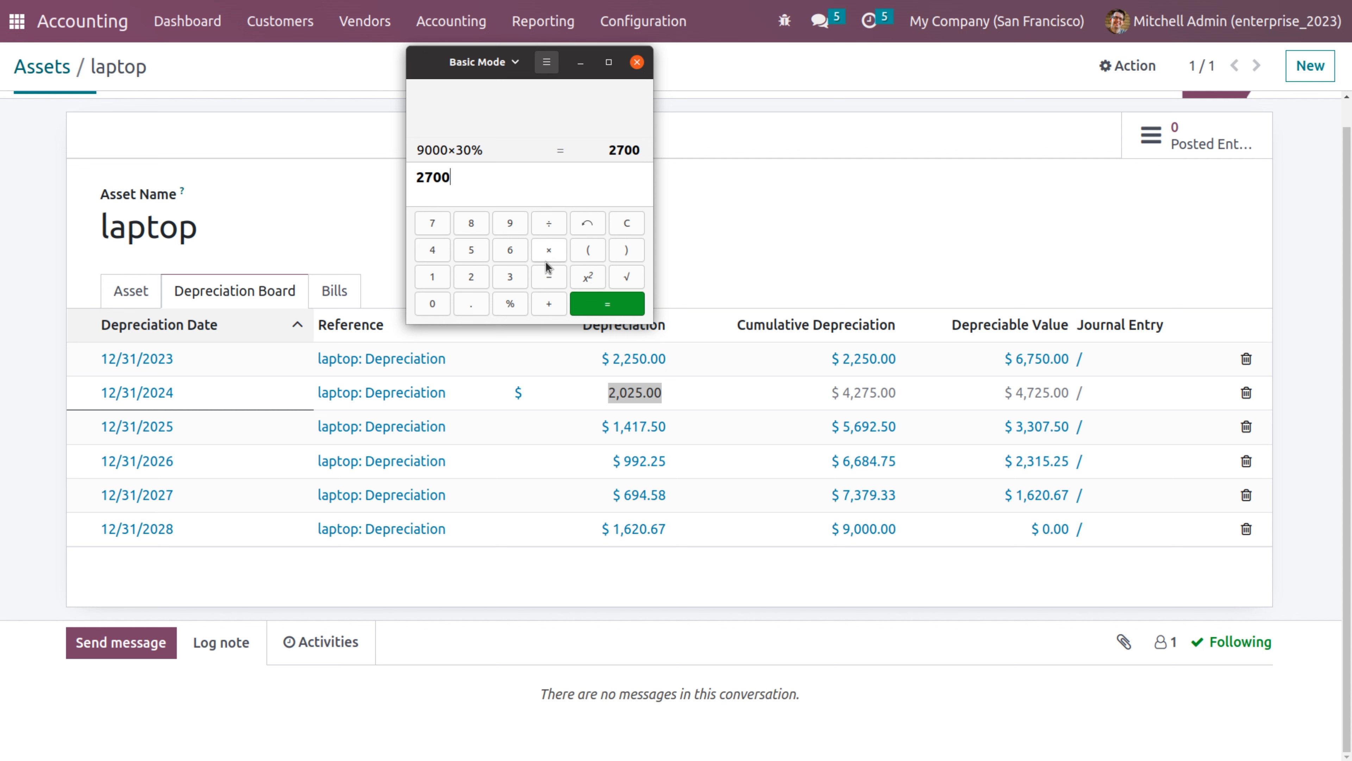
- Divide the full-year declining amount by 12 and multiply the result by 10 to get the 2023 depreciation
{"action": "left_click", "coordinate": [546, 221]}
{"action": "type", "text": "12"}
{"action": "key", "text": "Return"}
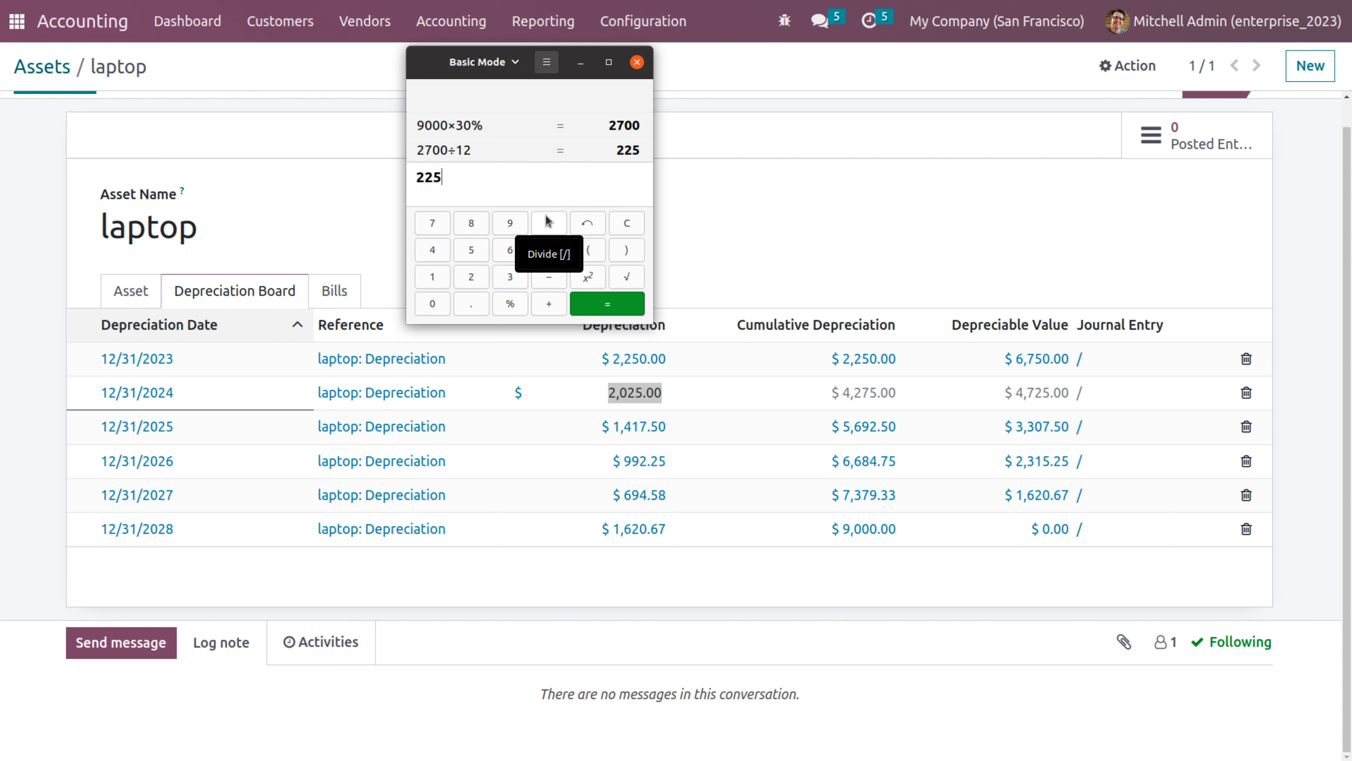
{"action": "type", "text": "*10"}
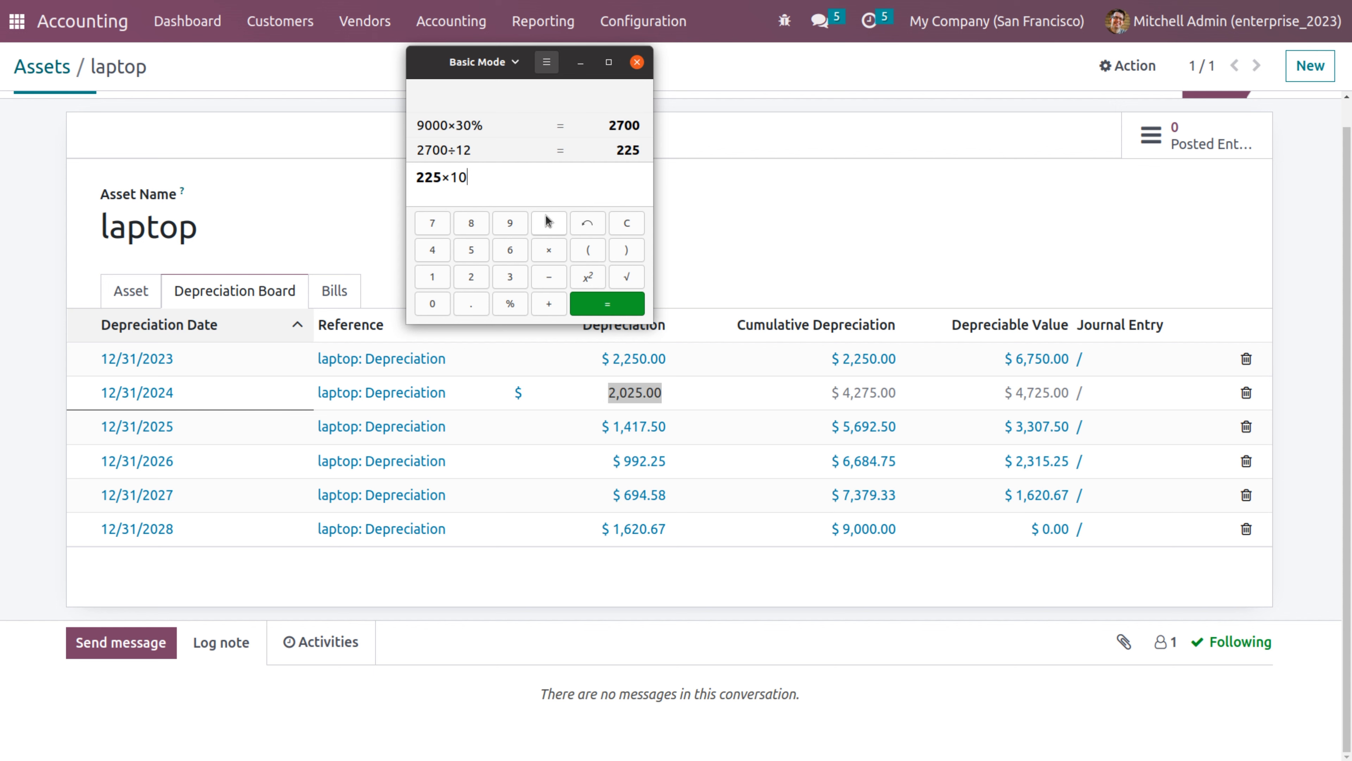
{"action": "key", "text": "Return"}
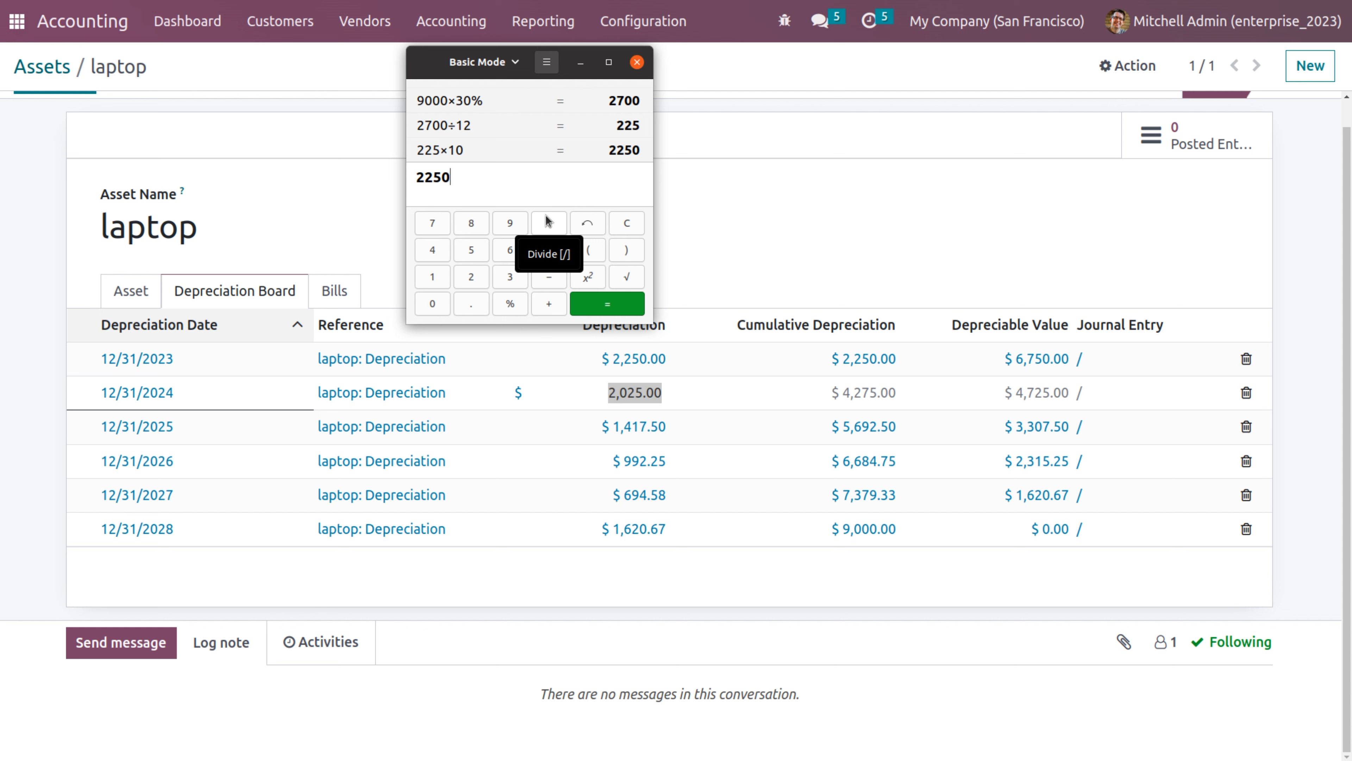
- Subtract the 2023 declining depreciation of 2250 from 9000 to check the remaining depreciable value
{"action": "key", "text": "Left"}
{"action": "key", "text": "Left"}
{"action": "key", "text": "Left"}
{"action": "key", "text": "Left"}
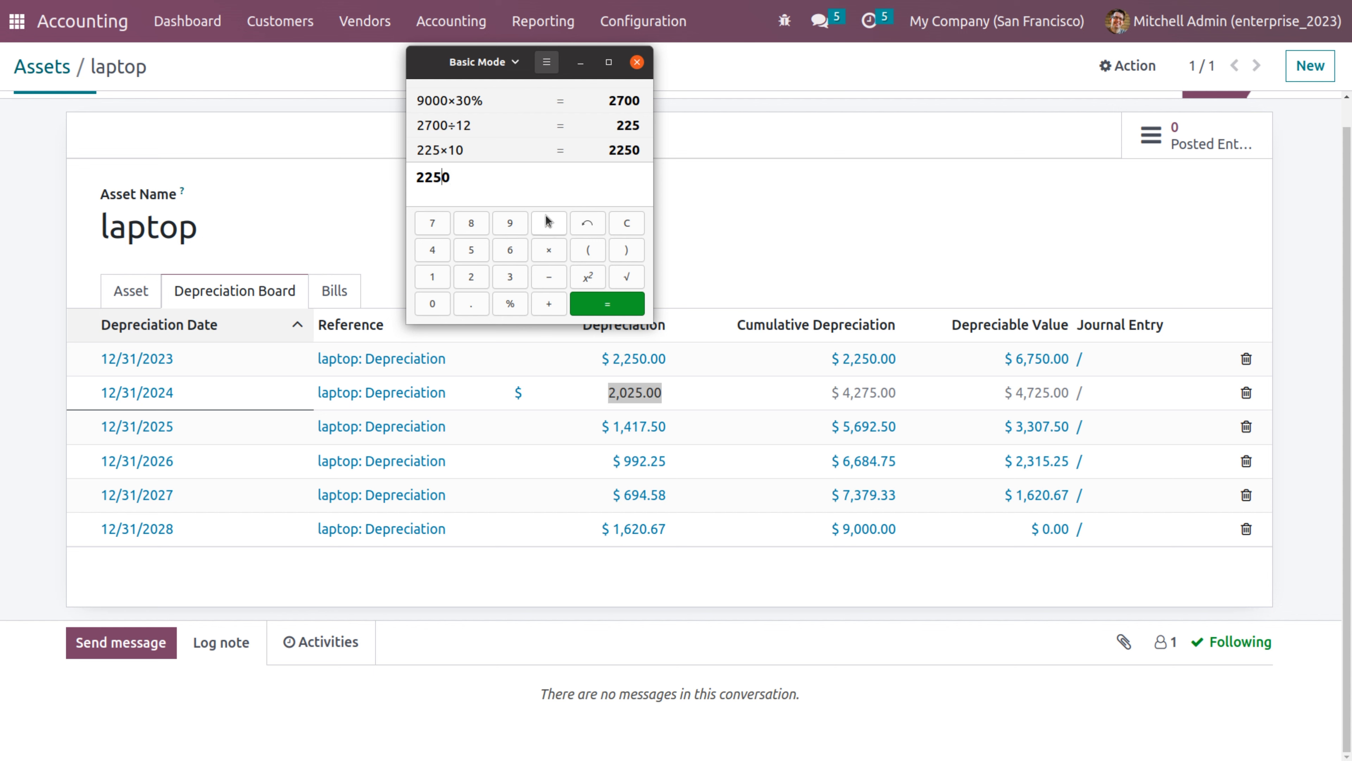
{"action": "type", "text": "9000"}
{"action": "type", "text": "-"}
{"action": "key", "text": "Return"}
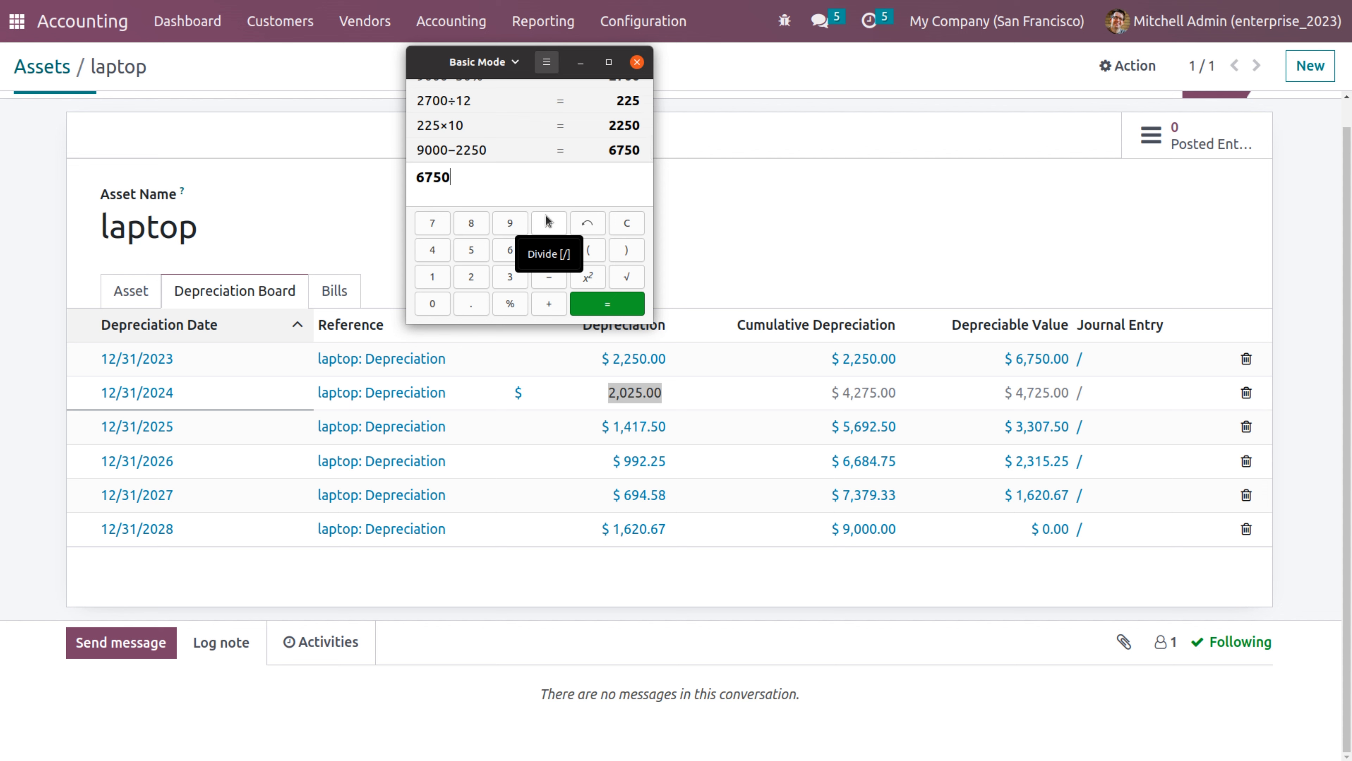
- Calculate 6750×30% on the calculator for the 2024 depreciation and add 2250 to get the cumulative depreciation
{"action": "type", "text": "*30"}
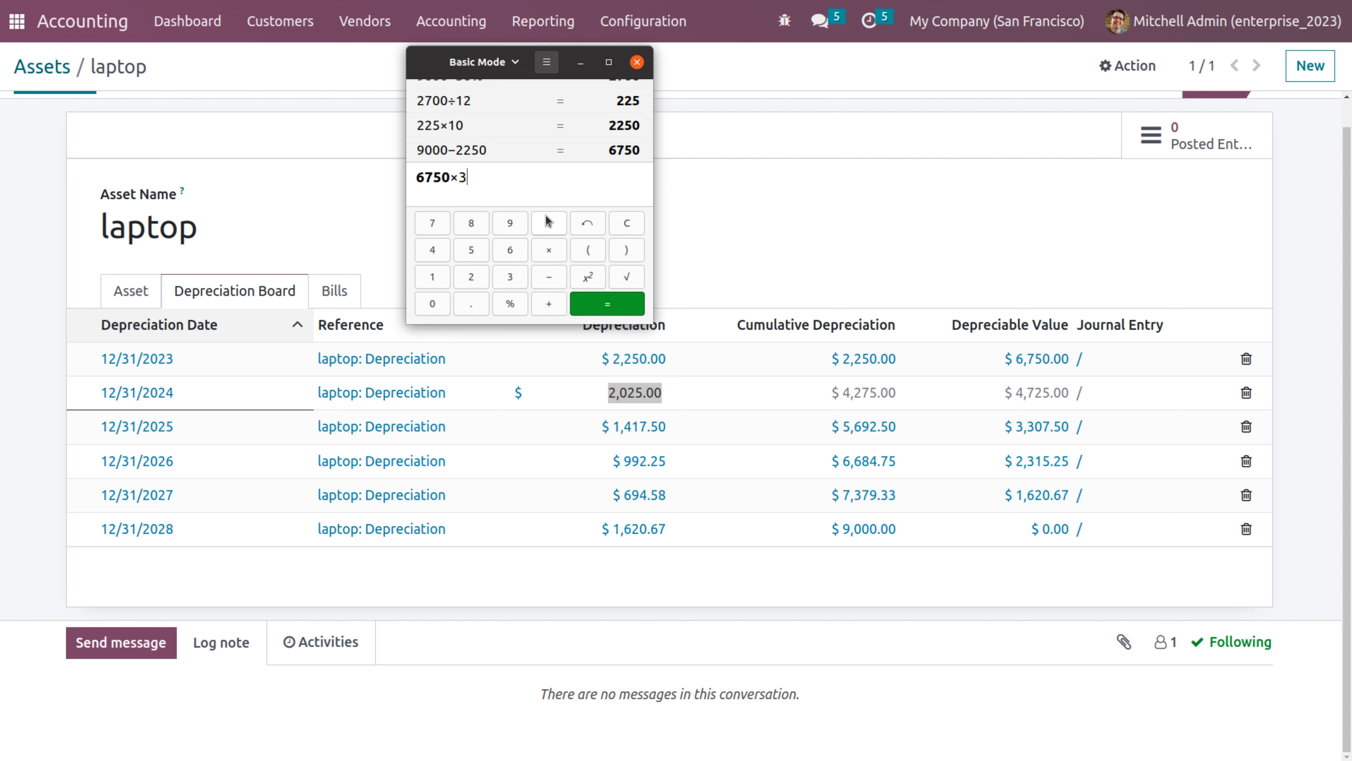
{"action": "left_click", "coordinate": [522, 304]}
{"action": "left_click", "coordinate": [611, 300]}
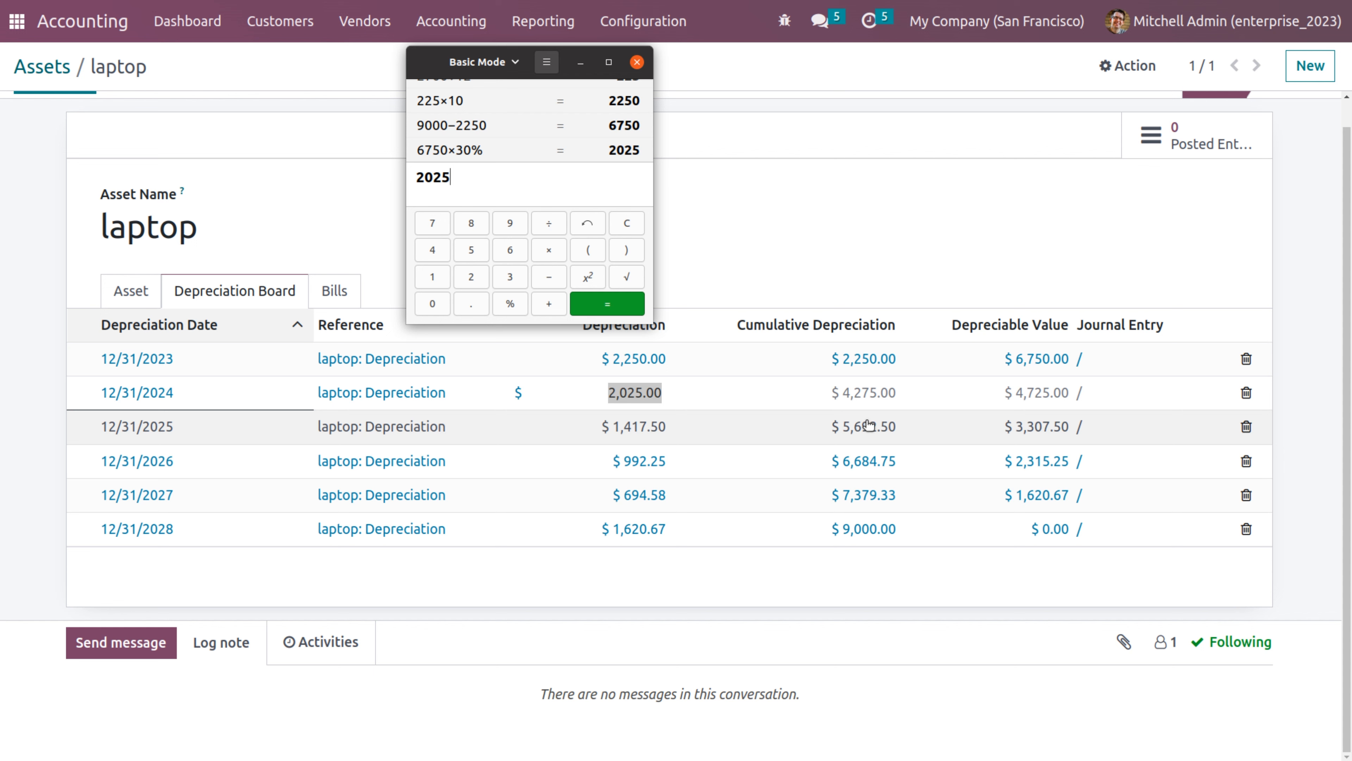
{"action": "type", "text": "+2250"}
{"action": "key", "text": "Return"}
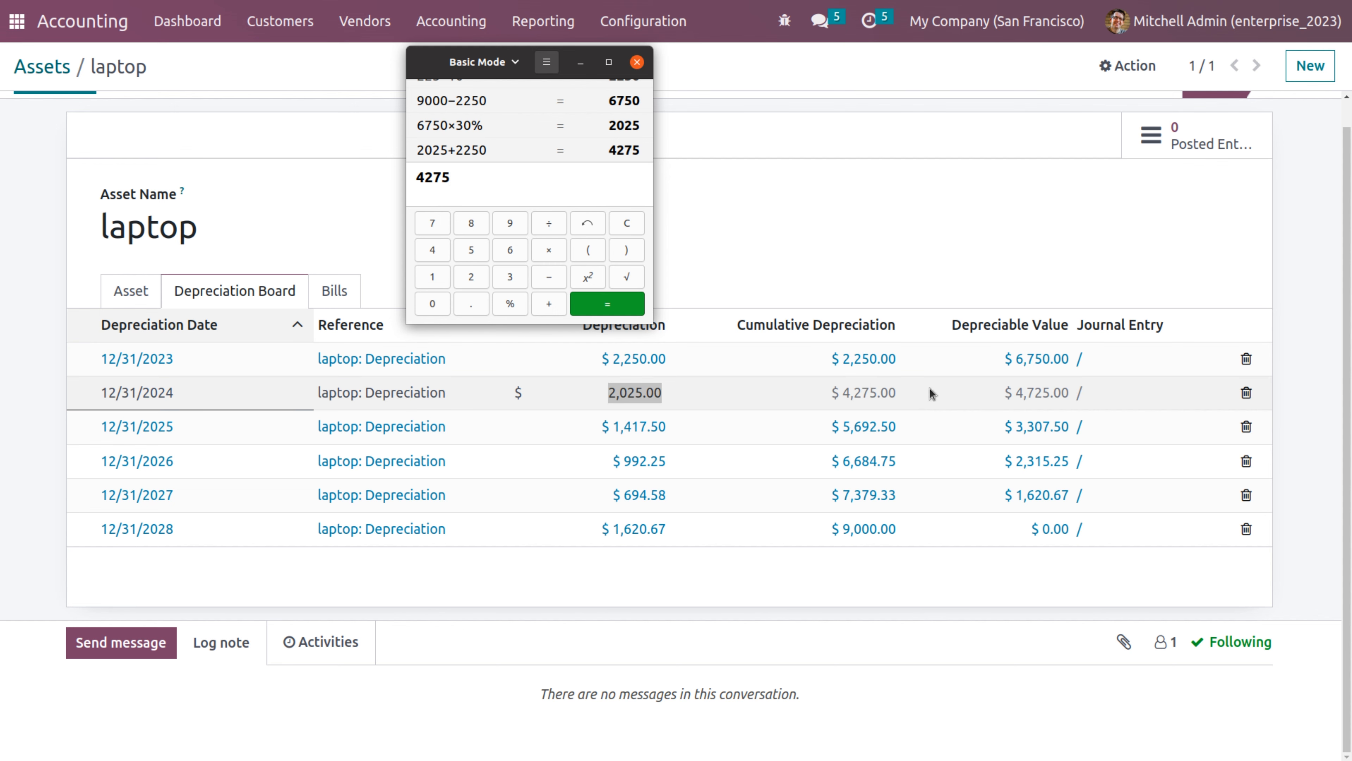
- Calculate 6750−2025 on a cleared calculator entry to check the depreciable value left after 2024
{"action": "key", "text": "BackSpace"}
{"action": "key", "text": "BackSpace"}
{"action": "key", "text": "BackSpace"}
{"action": "key", "text": "BackSpace"}
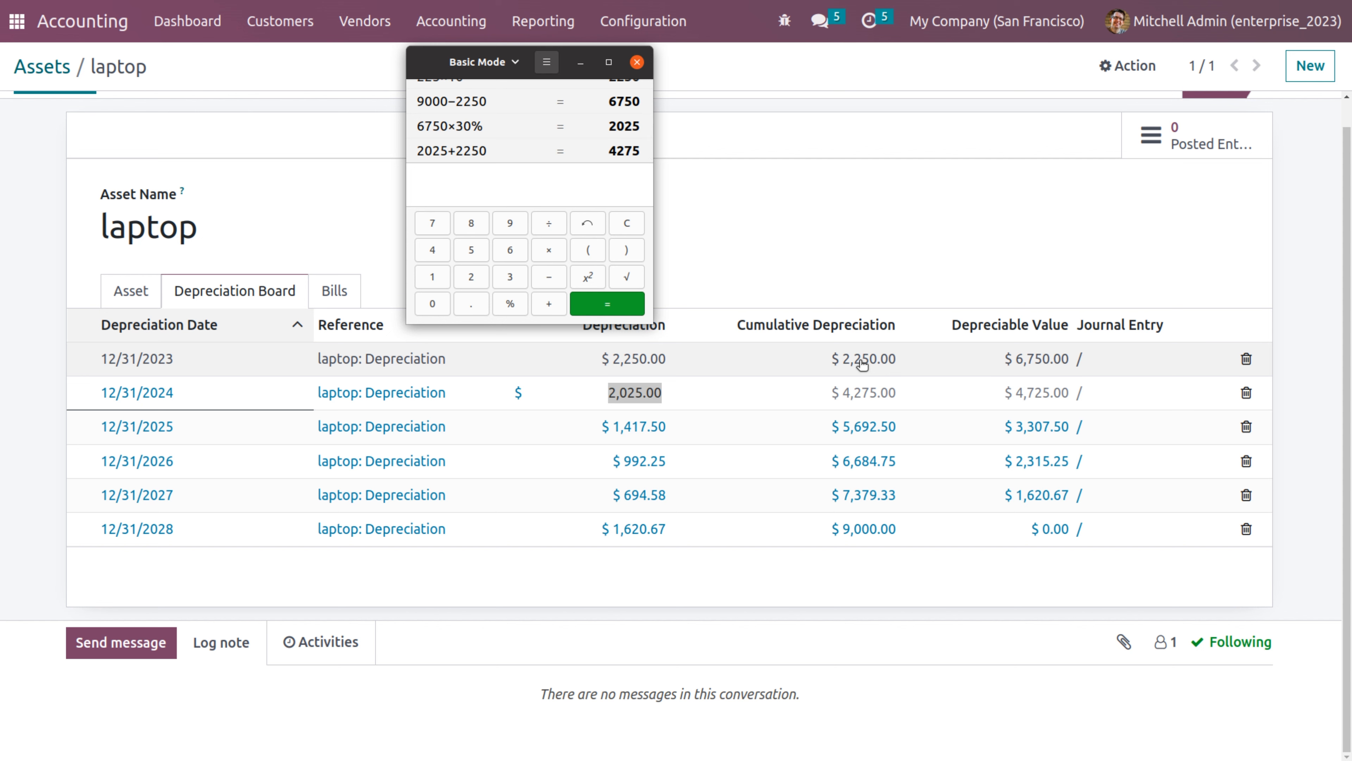
{"action": "type", "text": "67"}
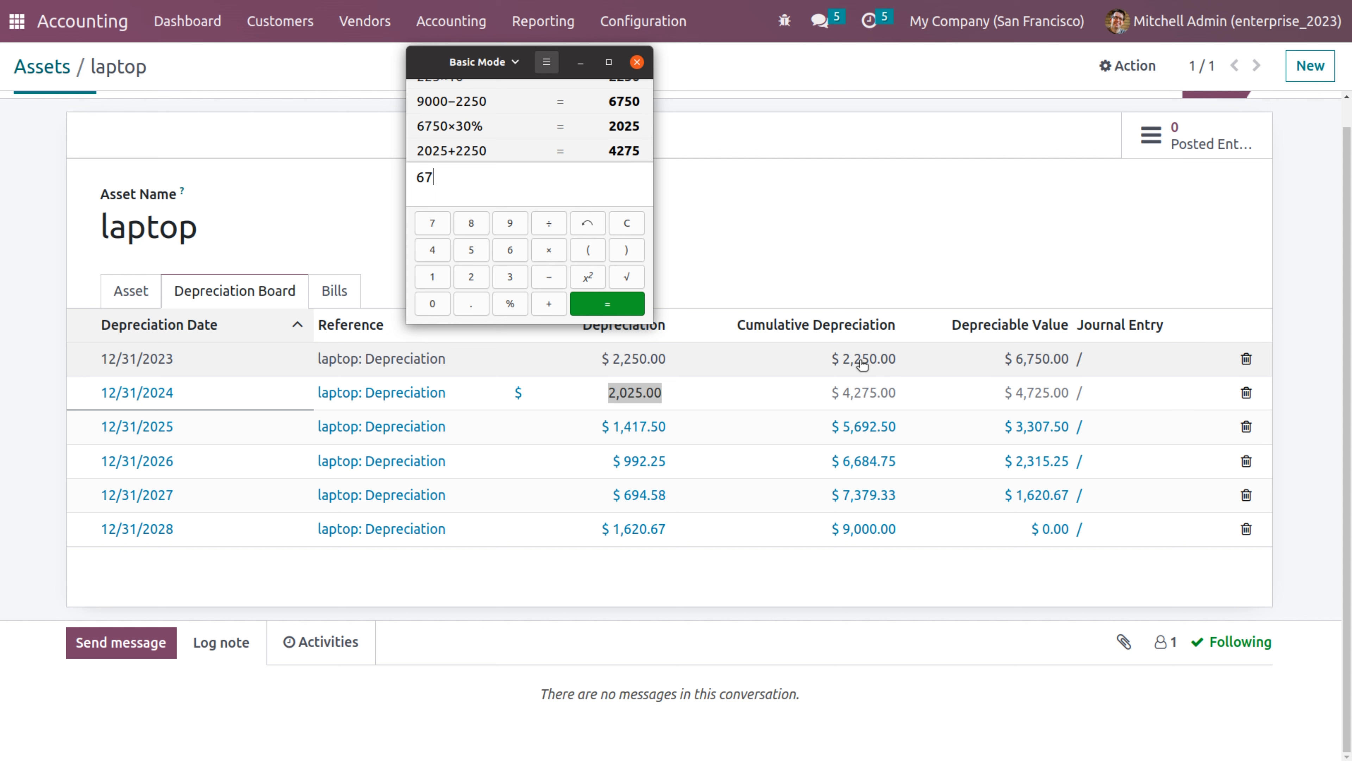
{"action": "type", "text": "50-"}
{"action": "type", "text": "20"}
{"action": "type", "text": "25"}
{"action": "key", "text": "Return"}
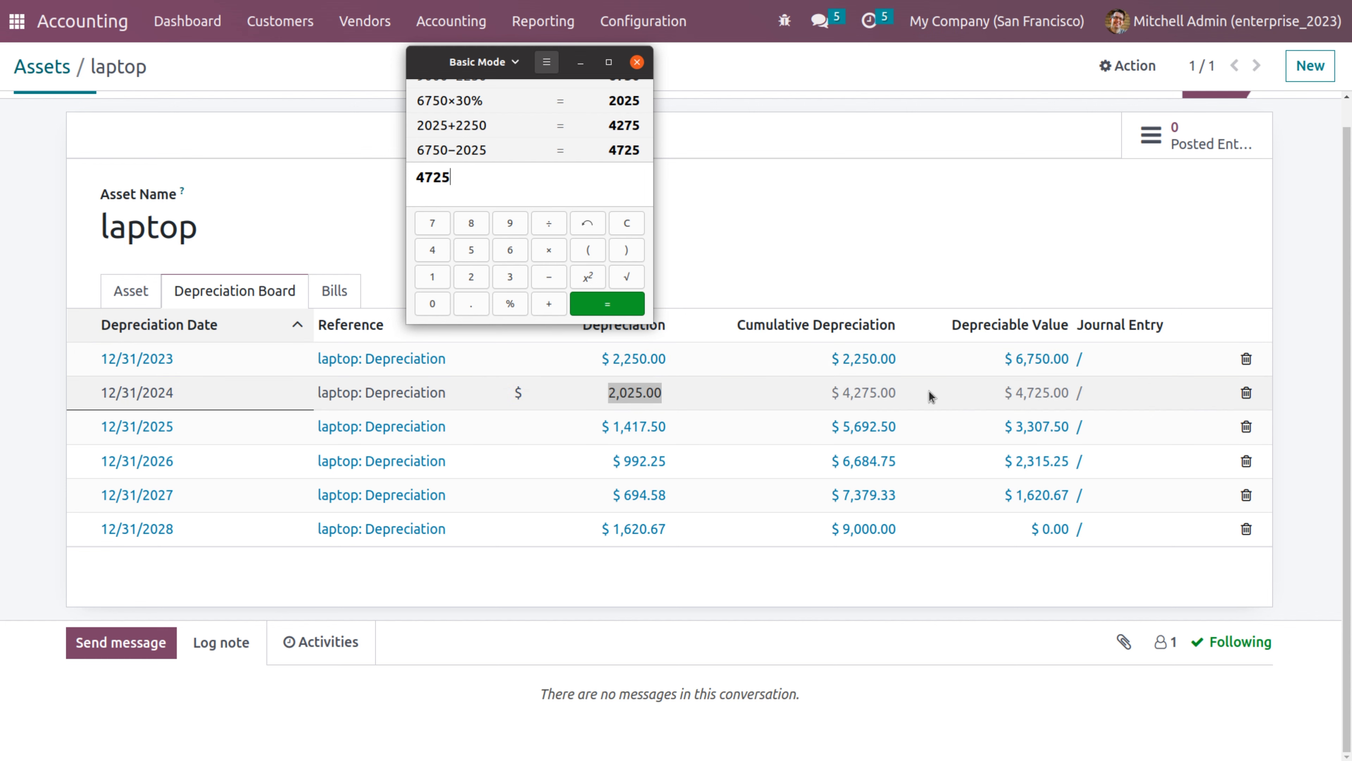
- Multiply the remaining value by 30% for the 2025 depreciation and add 2025+2250 to get the cumulative depreciation
{"action": "type", "text": "*"}
{"action": "type", "text": "30"}
{"action": "type", "text": "%"}
{"action": "key", "text": "Return"}
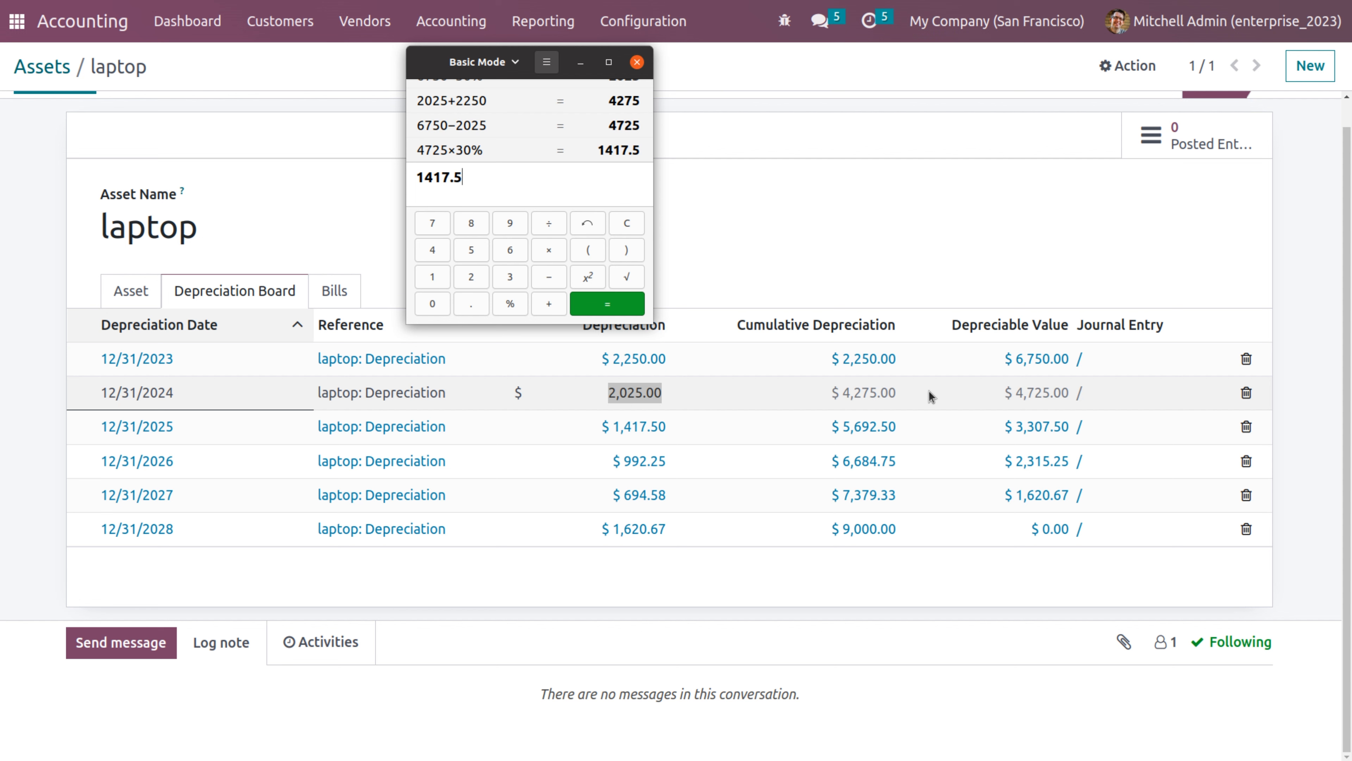
{"action": "type", "text": "+"}
{"action": "type", "text": "2025+2250"}
{"action": "key", "text": "Return"}
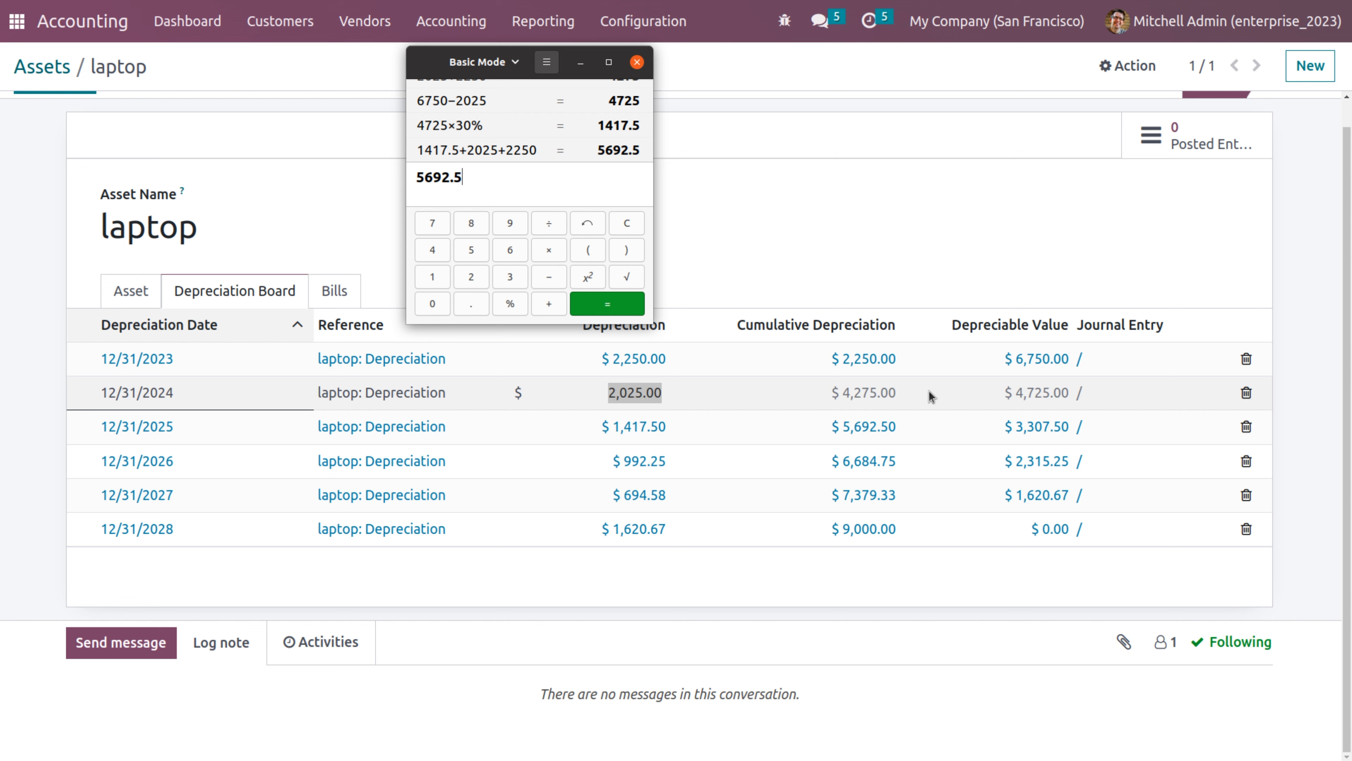
- Clear the calculator entry and calculate 4725−1417.5 to check the depreciable value left after 2025
{"action": "key", "text": "BackSpace"}
{"action": "key", "text": "BackSpace"}
{"action": "key", "text": "BackSpace"}
{"action": "key", "text": "BackSpace"}
{"action": "key", "text": "BackSpace"}
{"action": "key", "text": "BackSpace"}
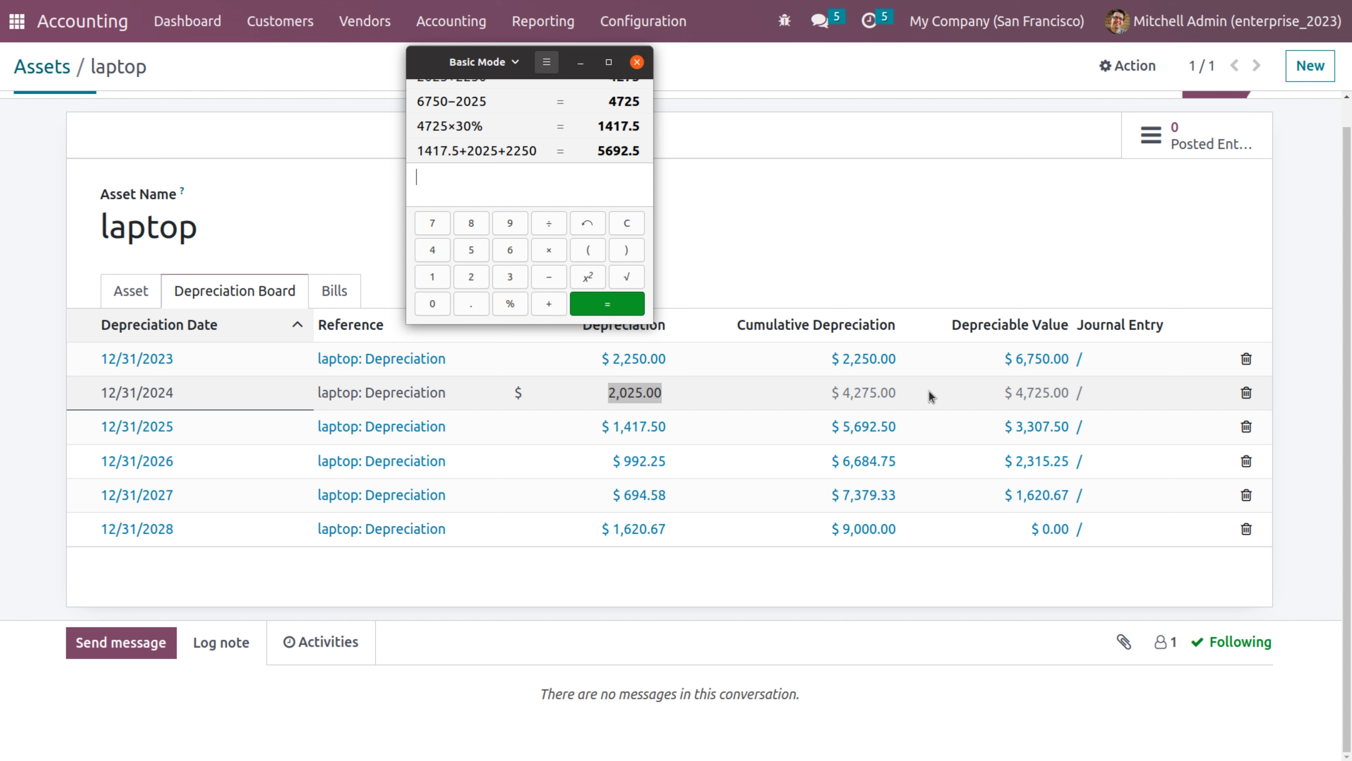
{"action": "type", "text": "4"}
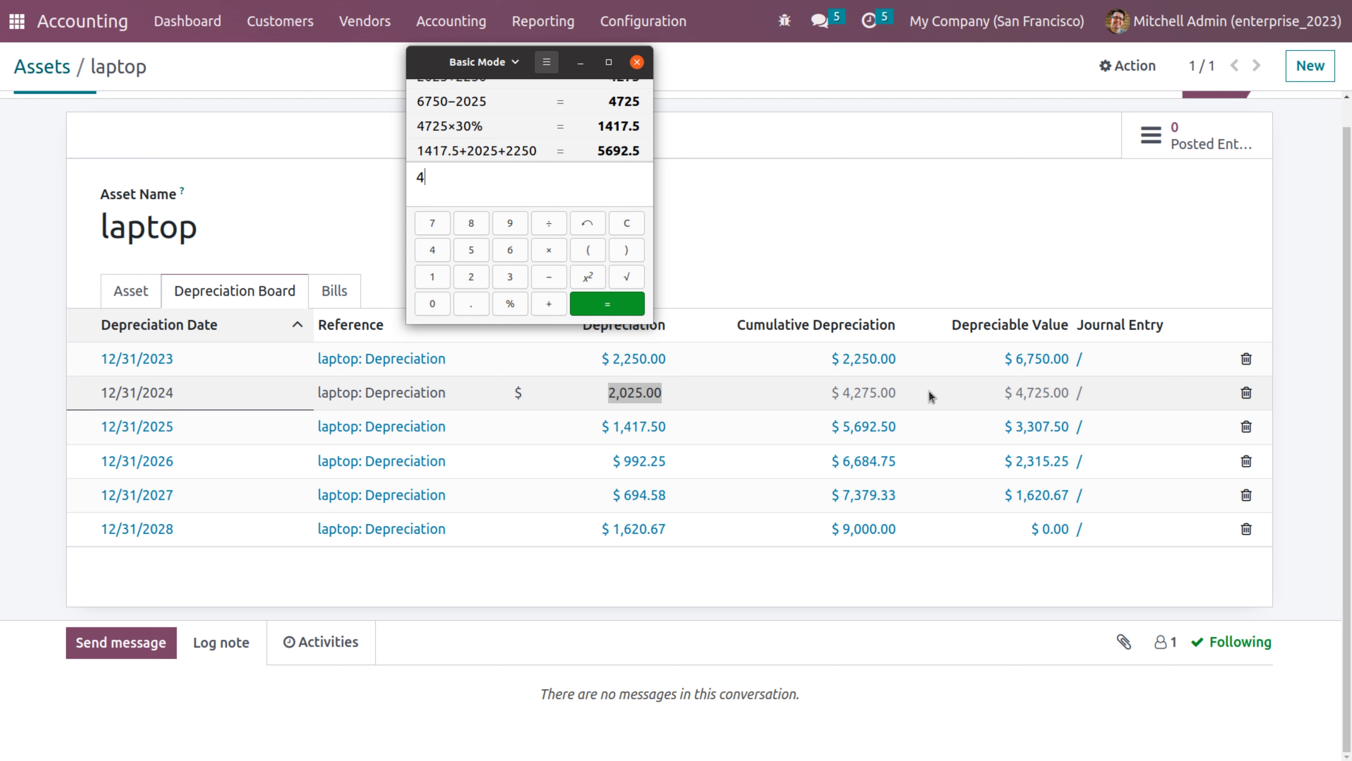
{"action": "type", "text": "72"}
{"action": "type", "text": "5"}
{"action": "type", "text": "-"}
{"action": "type", "text": "1"}
{"action": "type", "text": "417."}
{"action": "type", "text": "5"}
{"action": "key", "text": "Return"}
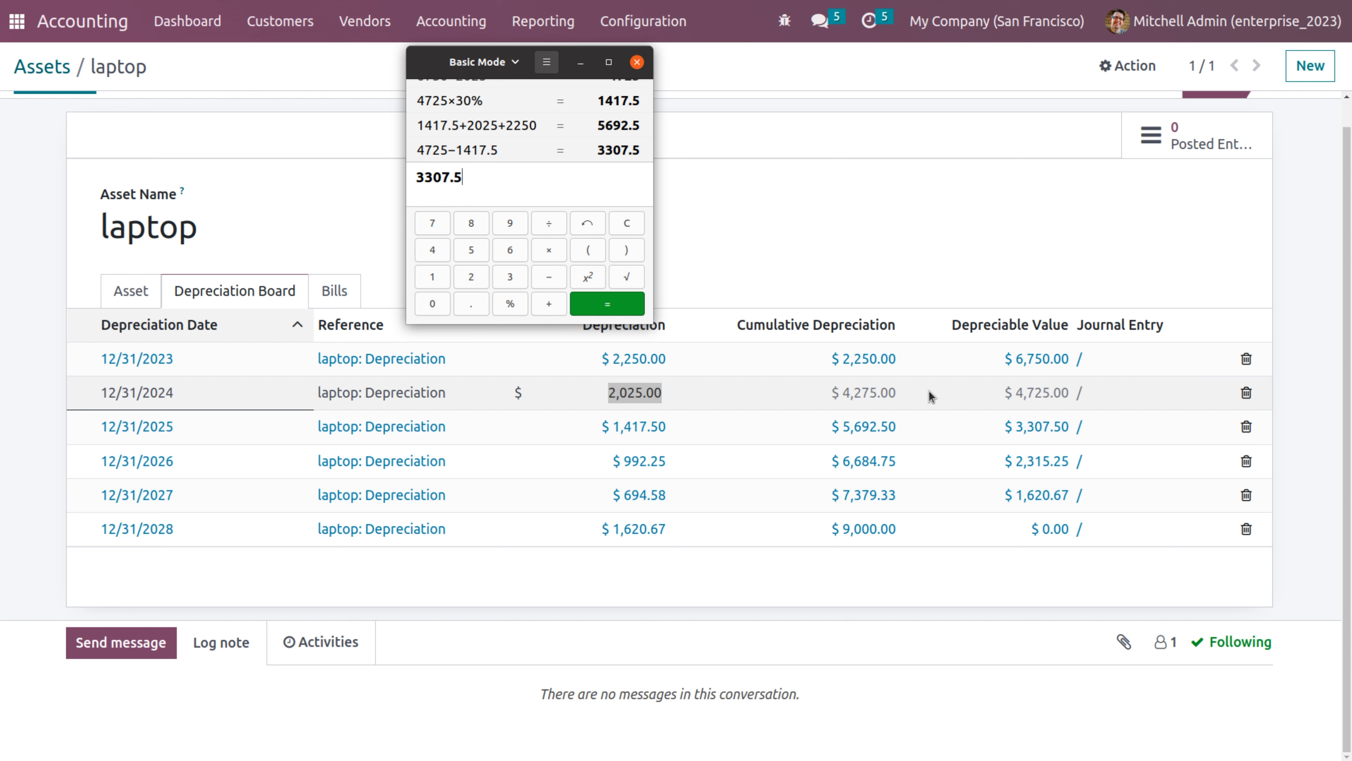
- Multiply the value left after 2025 by 30% to get the 2026 depreciation
{"action": "type", "text": "*"}
{"action": "type", "text": "30"}
{"action": "type", "text": "%"}
{"action": "key", "text": "Return"}
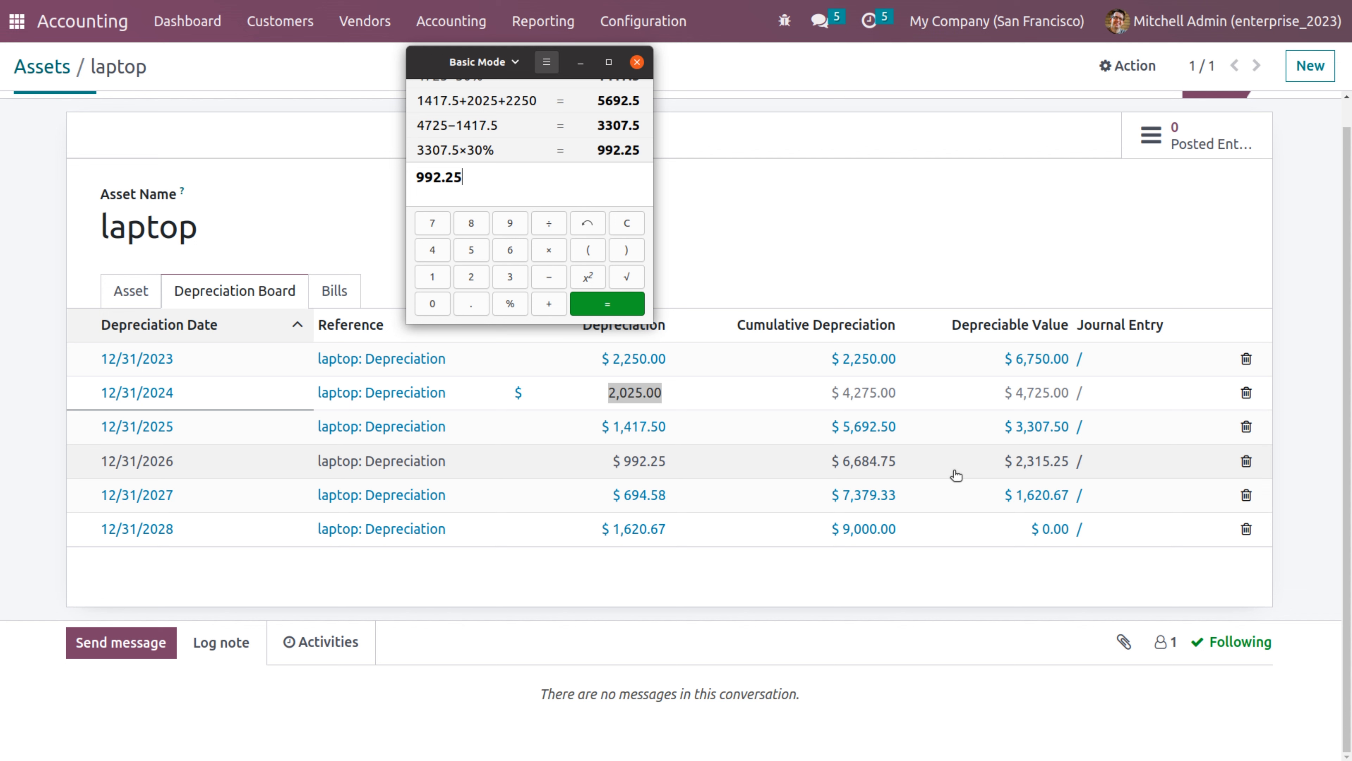
{"action": "key", "text": "Left"}
{"action": "key", "text": "Left"}
{"action": "key", "text": "Left"}
{"action": "key", "text": "Left"}
{"action": "key", "text": "Left"}
{"action": "key", "text": "Left"}
{"action": "type", "text": "3"}
{"action": "type", "text": "3"}
{"action": "type", "text": "07"}
{"action": "type", "text": "5"}
{"action": "type", "text": "-"}
{"action": "key", "text": "Return"}
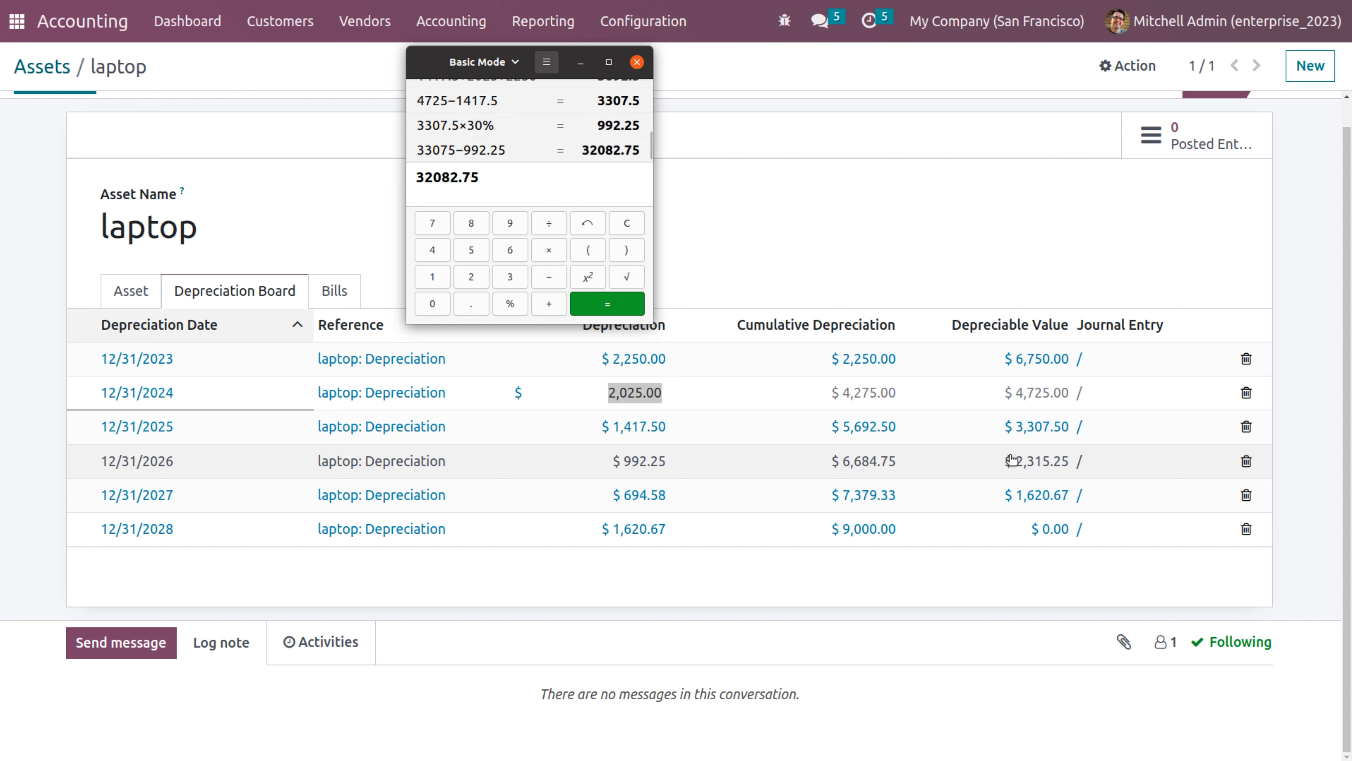
{"action": "key", "text": "BackSpace"}
{"action": "key", "text": "BackSpace"}
{"action": "key", "text": "BackSpace"}
{"action": "key", "text": "BackSpace"}
{"action": "key", "text": "BackSpace"}
{"action": "key", "text": "BackSpace"}
{"action": "key", "text": "BackSpace"}
{"action": "key", "text": "BackSpace"}
- Calculate 3307.50−992.25 to check the depreciable value left after 2026
{"action": "type", "text": "3"}
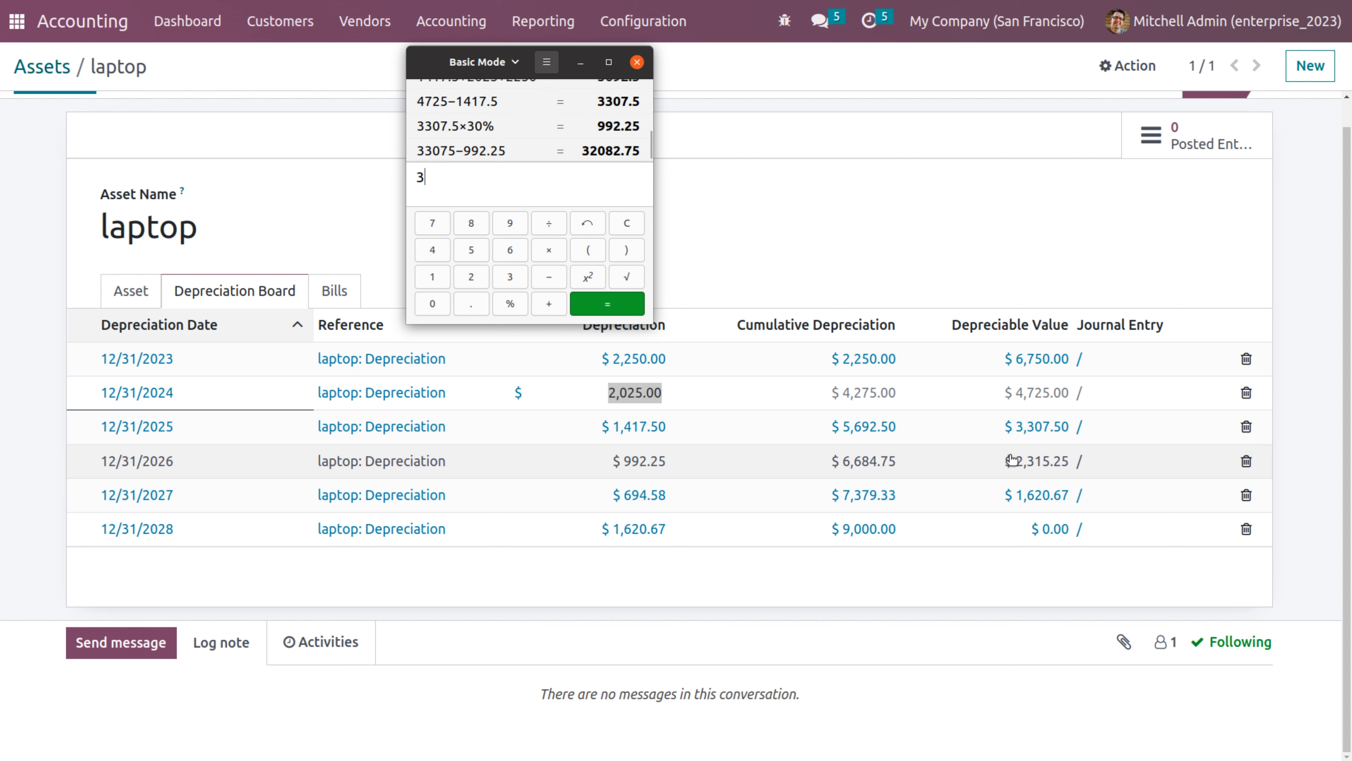
{"action": "type", "text": "307"}
{"action": "type", "text": ".50"}
{"action": "type", "text": "-9"}
{"action": "type", "text": "9"}
{"action": "type", "text": "2"}
{"action": "type", "text": ".25"}
{"action": "key", "text": "Return"}
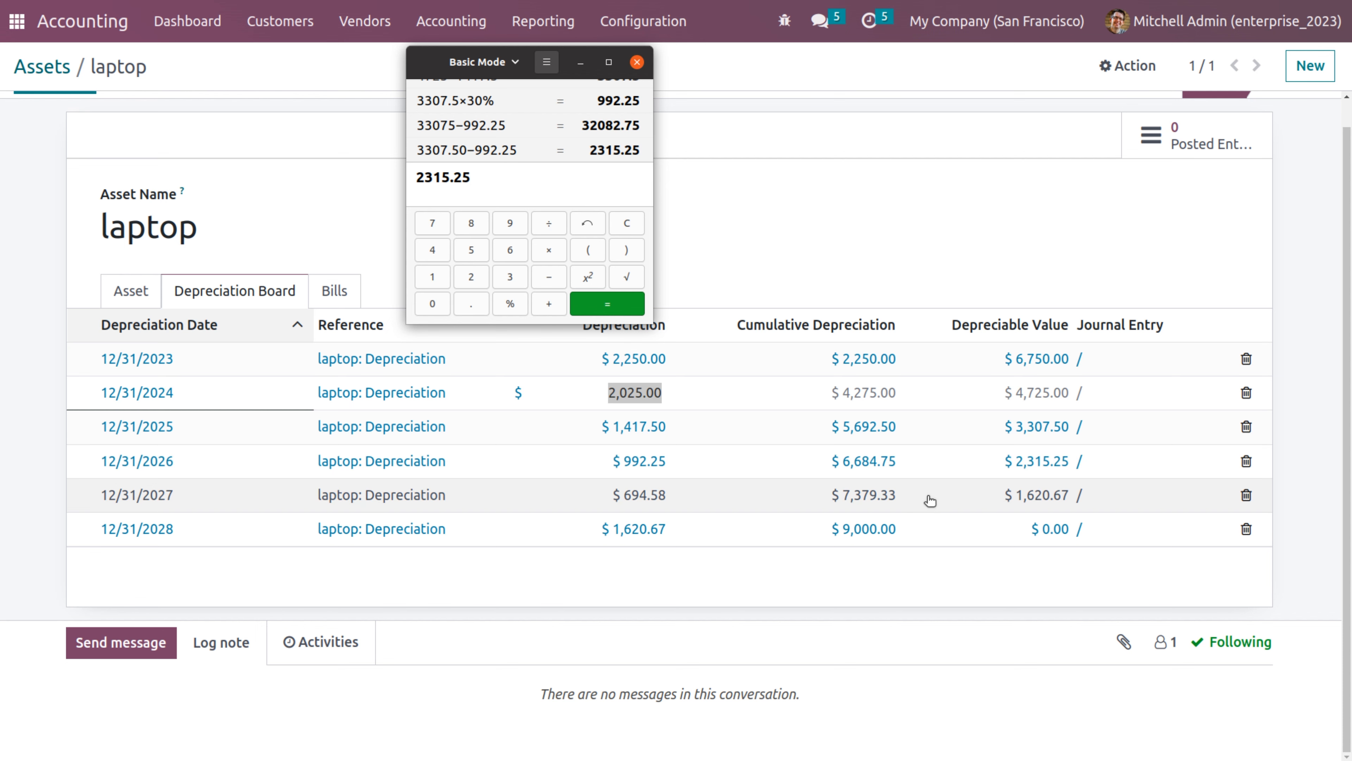
- Multiply the value left after 2026 by 30% to get the 2027 depreciation
{"action": "type", "text": "*"}
{"action": "type", "text": "30"}
{"action": "type", "text": "%"}
{"action": "key", "text": "Return"}
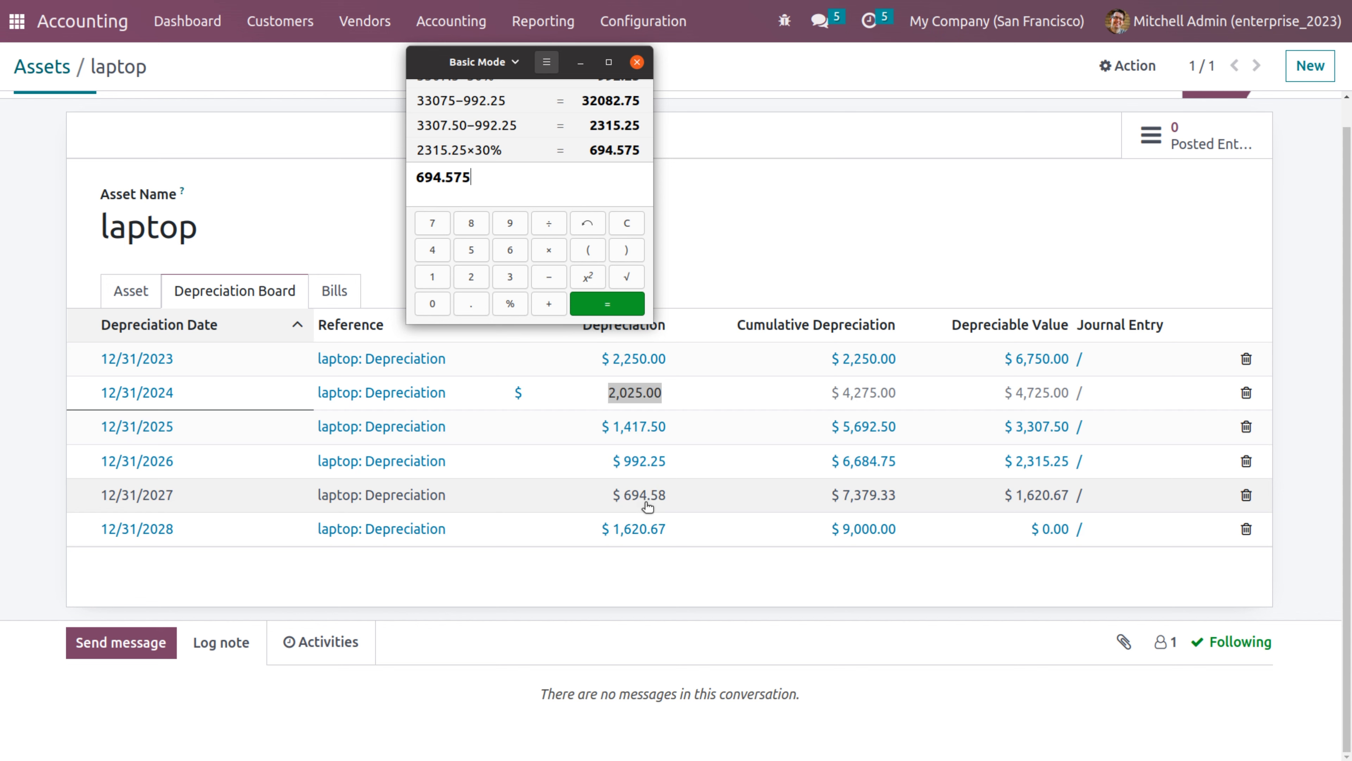
{"action": "key", "text": "BackSpace"}
{"action": "key", "text": "BackSpace"}
{"action": "type", "text": "8"}
{"action": "key", "text": "Left"}
{"action": "key", "text": "Left"}
{"action": "key", "text": "Left"}
{"action": "key", "text": "Left"}
{"action": "key", "text": "Left"}
{"action": "key", "text": "Left"}
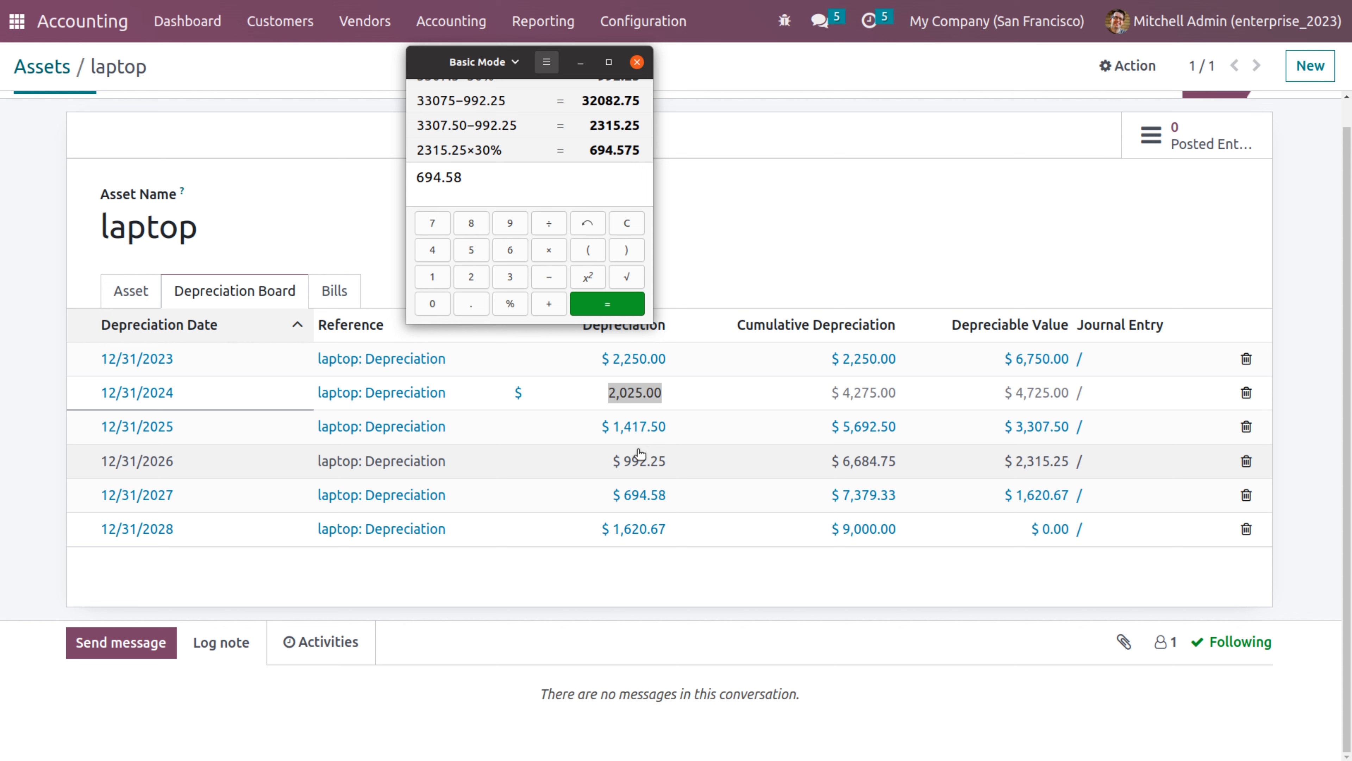
{"action": "type", "text": "2"}
{"action": "type", "text": "315"}
{"action": "type", "text": "25"}
{"action": "type", "text": "-"}
{"action": "key", "text": "Return"}
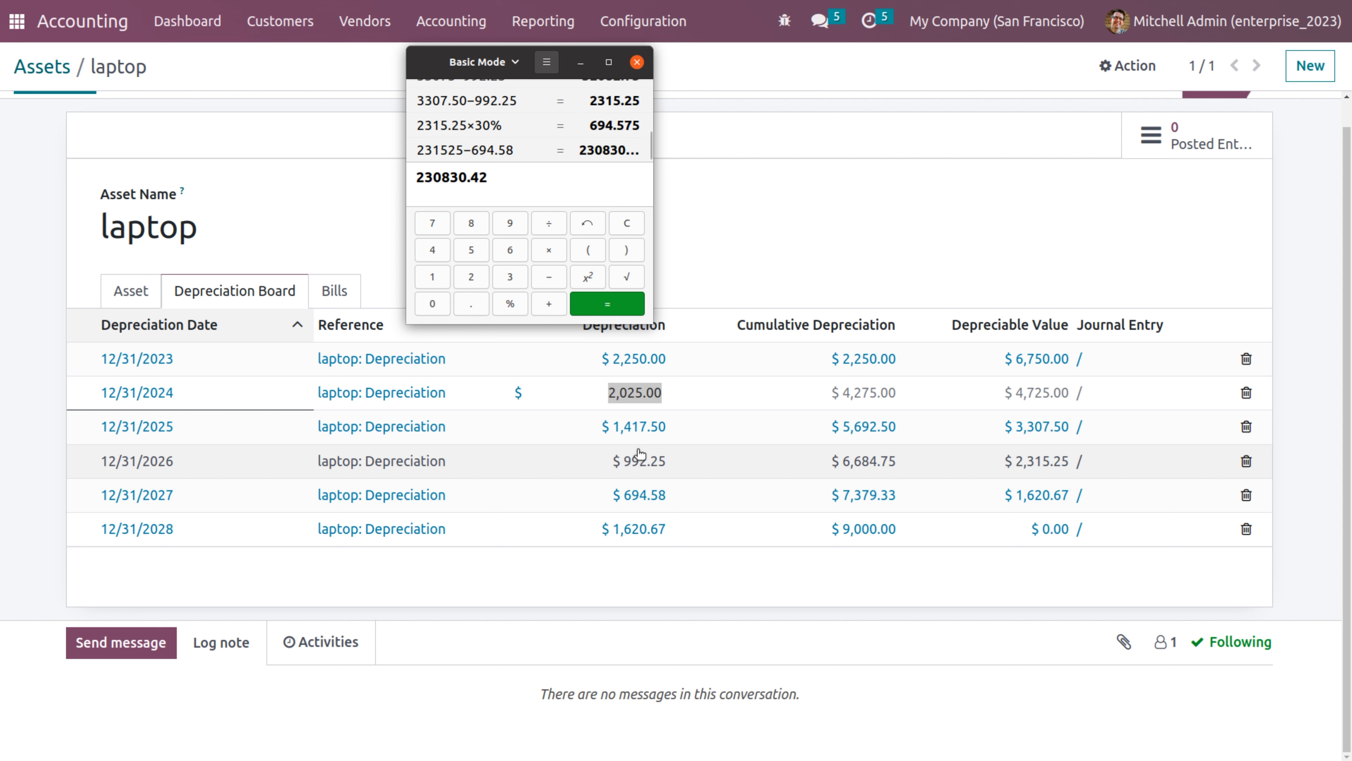
{"action": "key", "text": "BackSpace"}
{"action": "key", "text": "BackSpace"}
{"action": "key", "text": "BackSpace"}
{"action": "key", "text": "BackSpace"}
{"action": "key", "text": "BackSpace"}
{"action": "key", "text": "BackSpace"}
{"action": "key", "text": "BackSpace"}
{"action": "key", "text": "BackSpace"}
{"action": "key", "text": "BackSpace"}
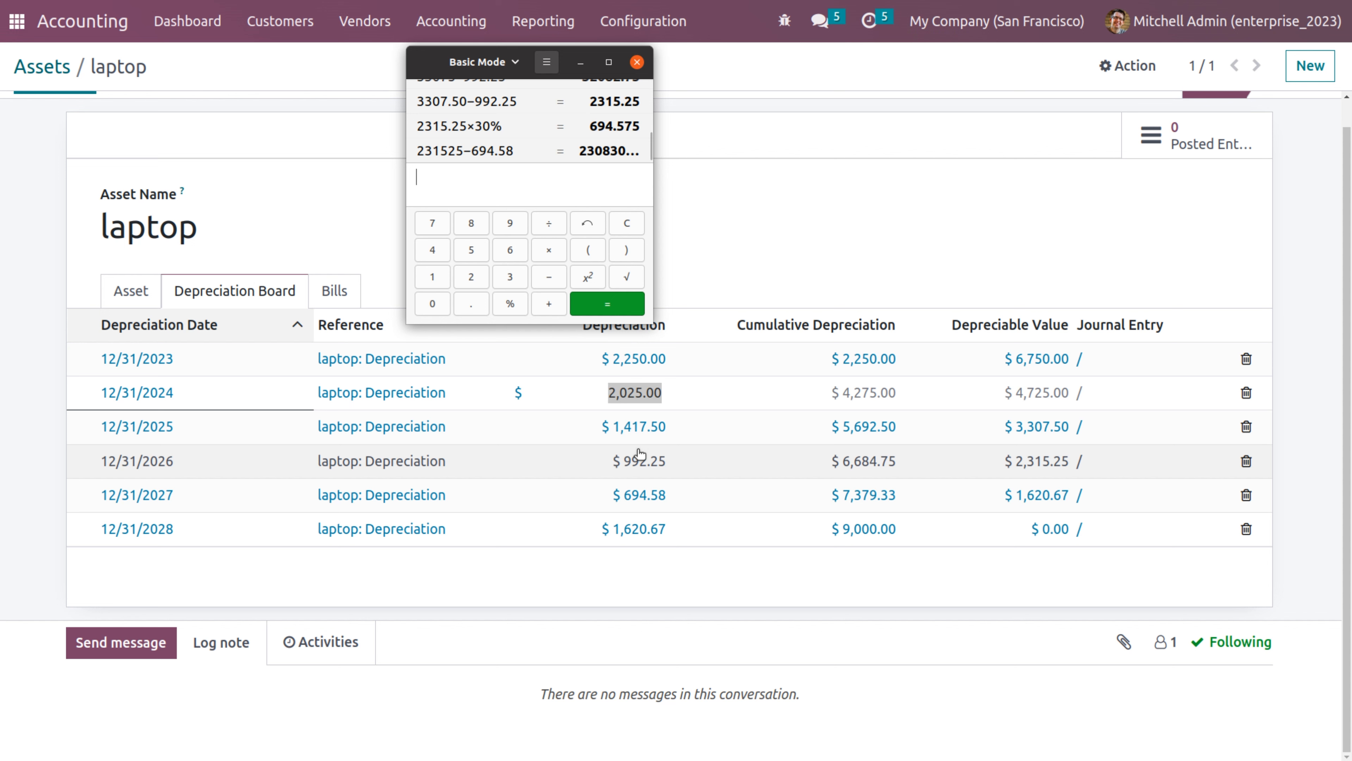
- Calculate 2315.25−694.58 to check the depreciable value left after 2027 for the final 2028 entry
{"action": "type", "text": "2315.25"}
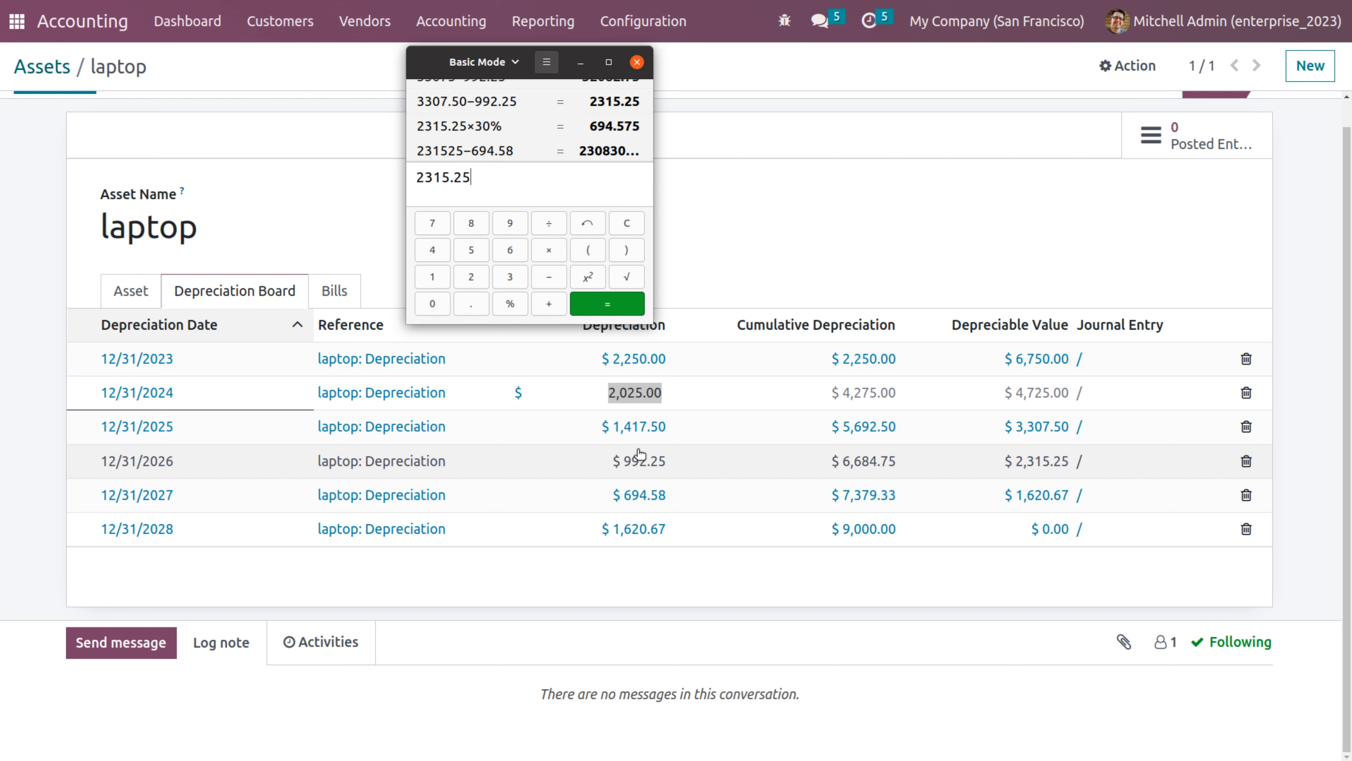
{"action": "type", "text": "-"}
{"action": "type", "text": "6"}
{"action": "type", "text": "9"}
{"action": "type", "text": "4"}
{"action": "type", "text": ".58"}
{"action": "key", "text": "Return"}
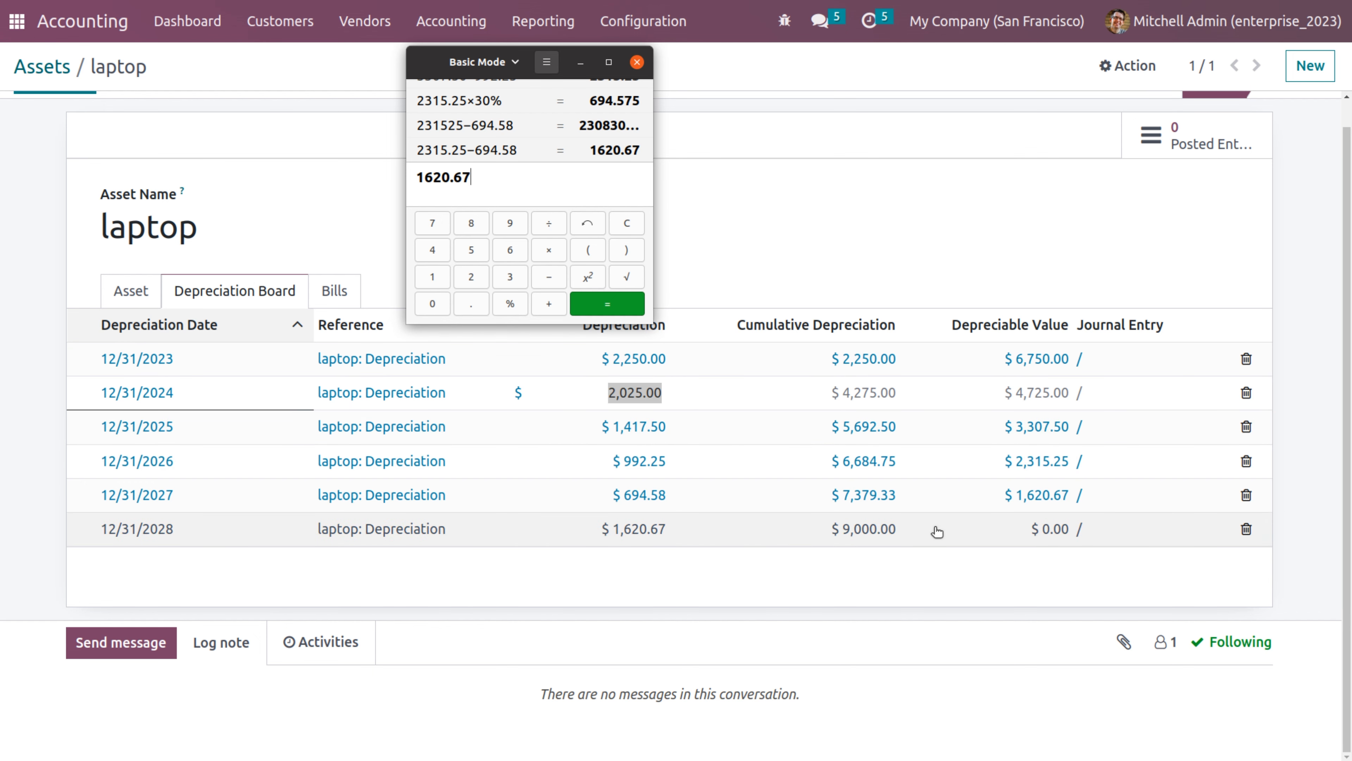
- Save the laptop asset with the Declining then Straight Line method and recompute its depreciation, showing the depreciation board
{"action": "left_click", "coordinate": [148, 291]}
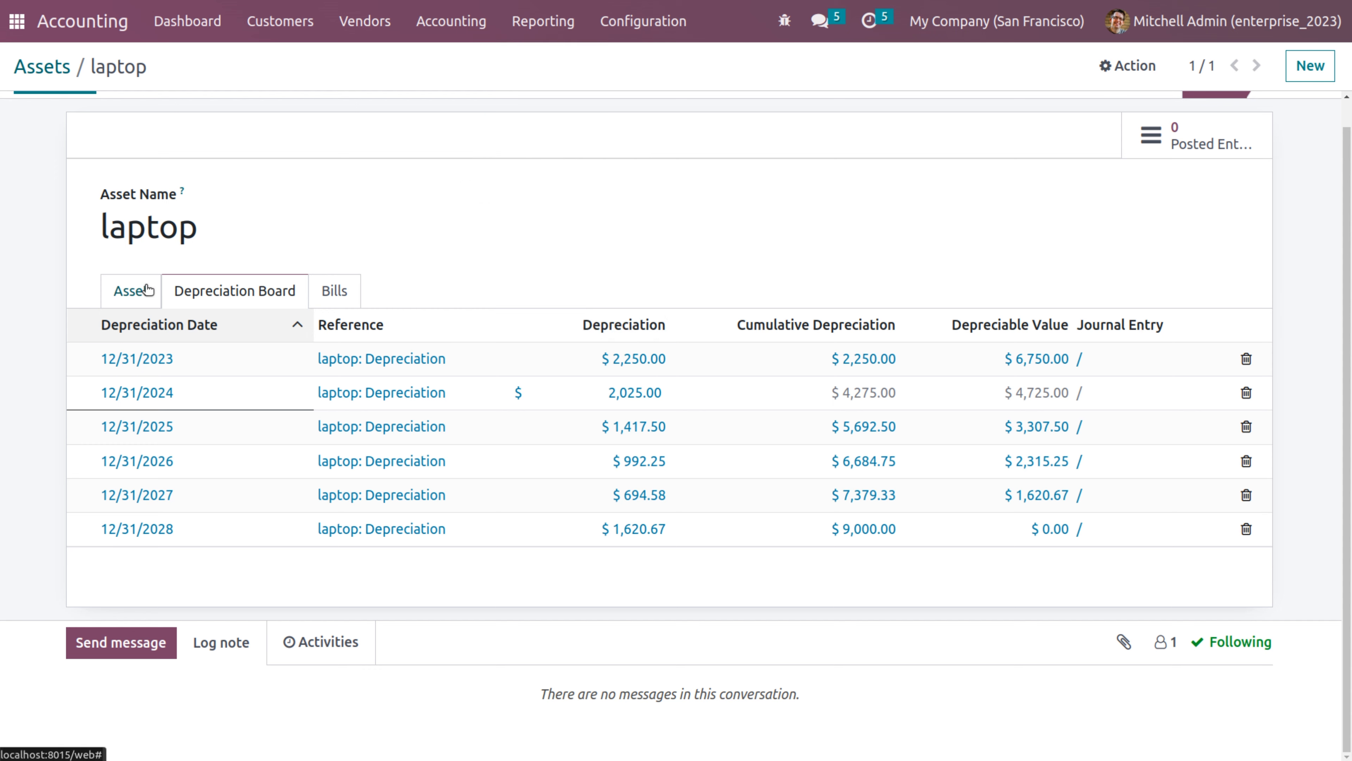
{"action": "left_click", "coordinate": [148, 290]}
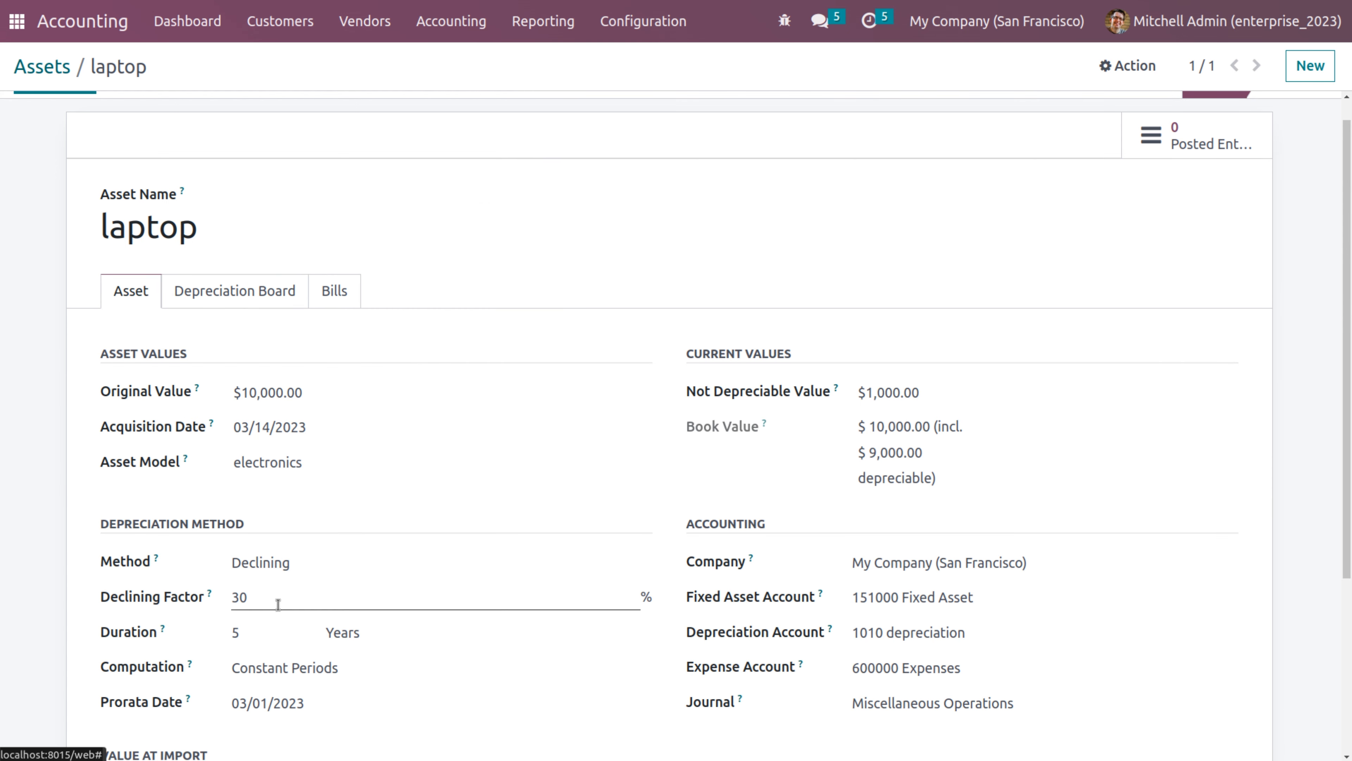
{"action": "scroll", "coordinate": [278, 605], "scroll_direction": "down", "scroll_amount": 4}
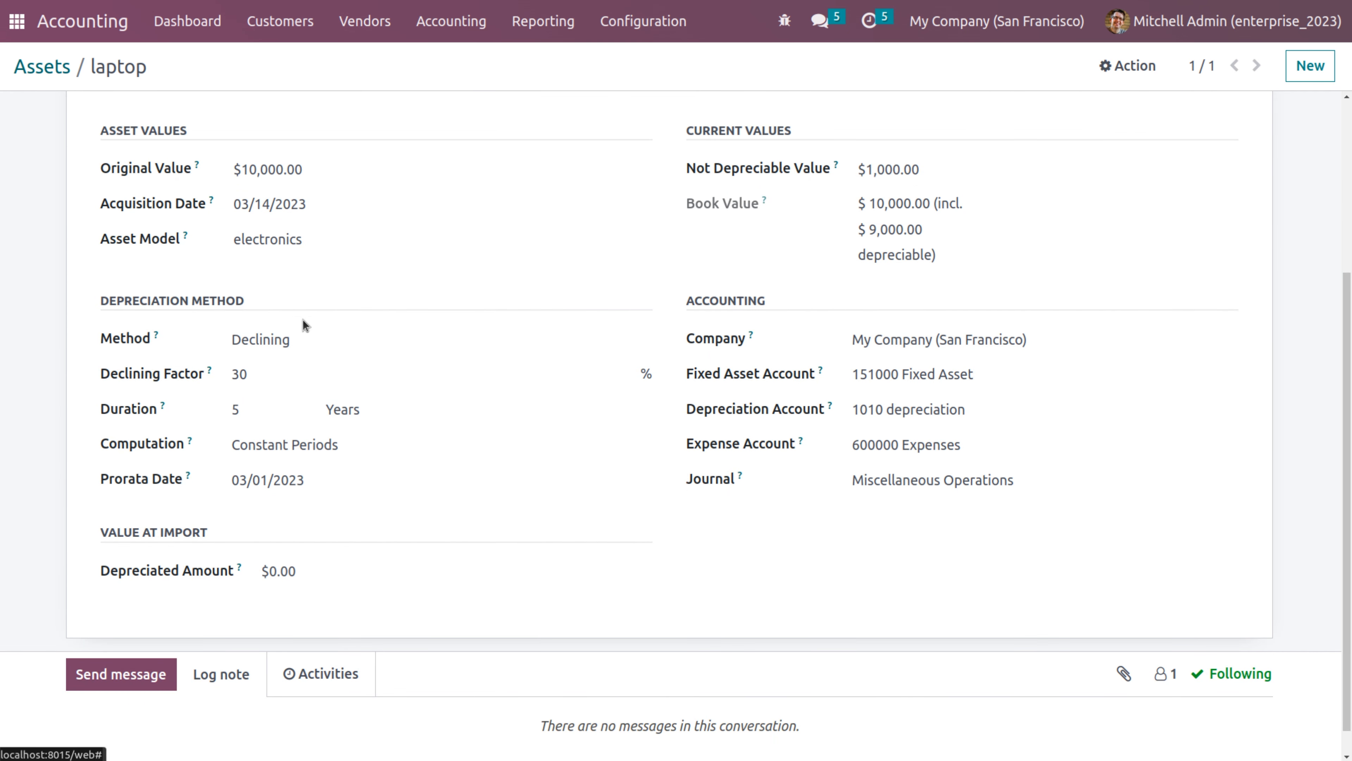
{"action": "left_click", "coordinate": [281, 338]}
{"action": "left_click", "coordinate": [280, 396]}
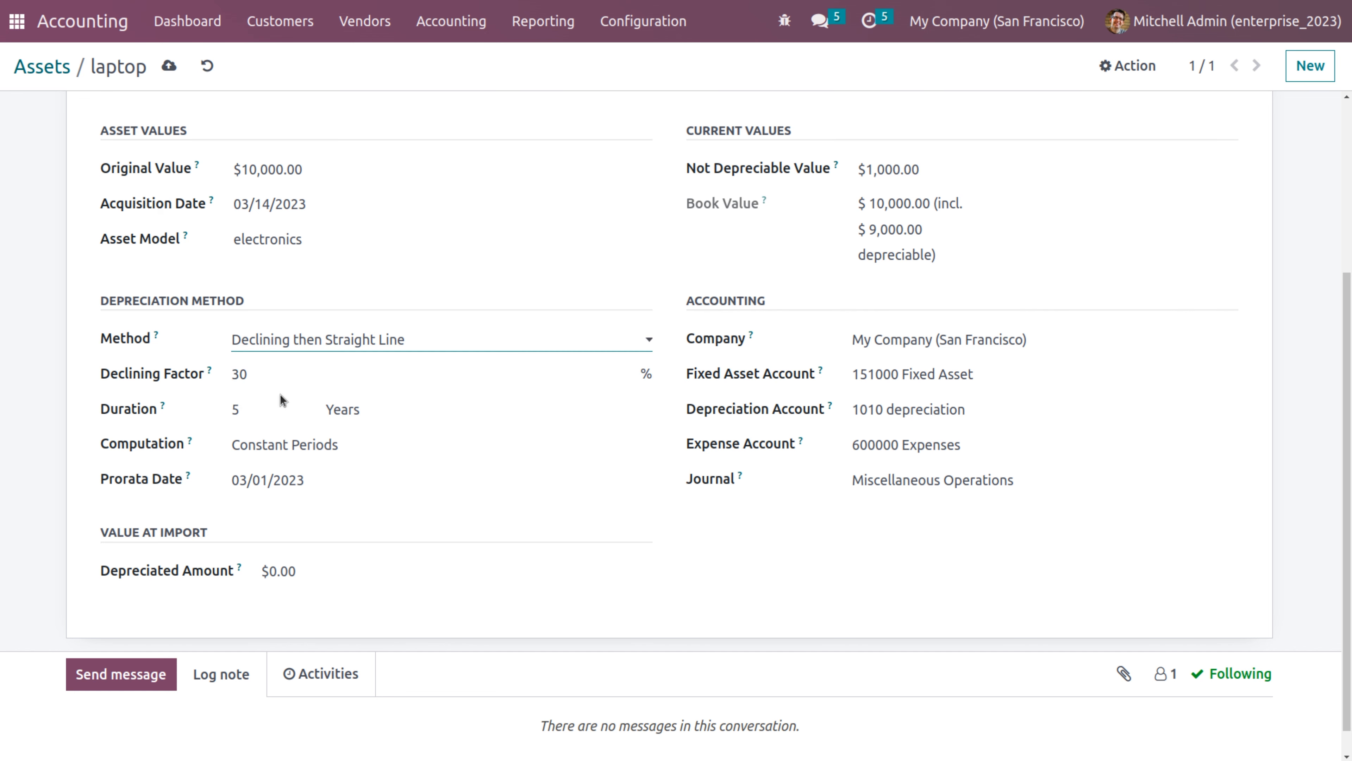
{"action": "scroll", "coordinate": [404, 219], "scroll_direction": "up", "scroll_amount": 5}
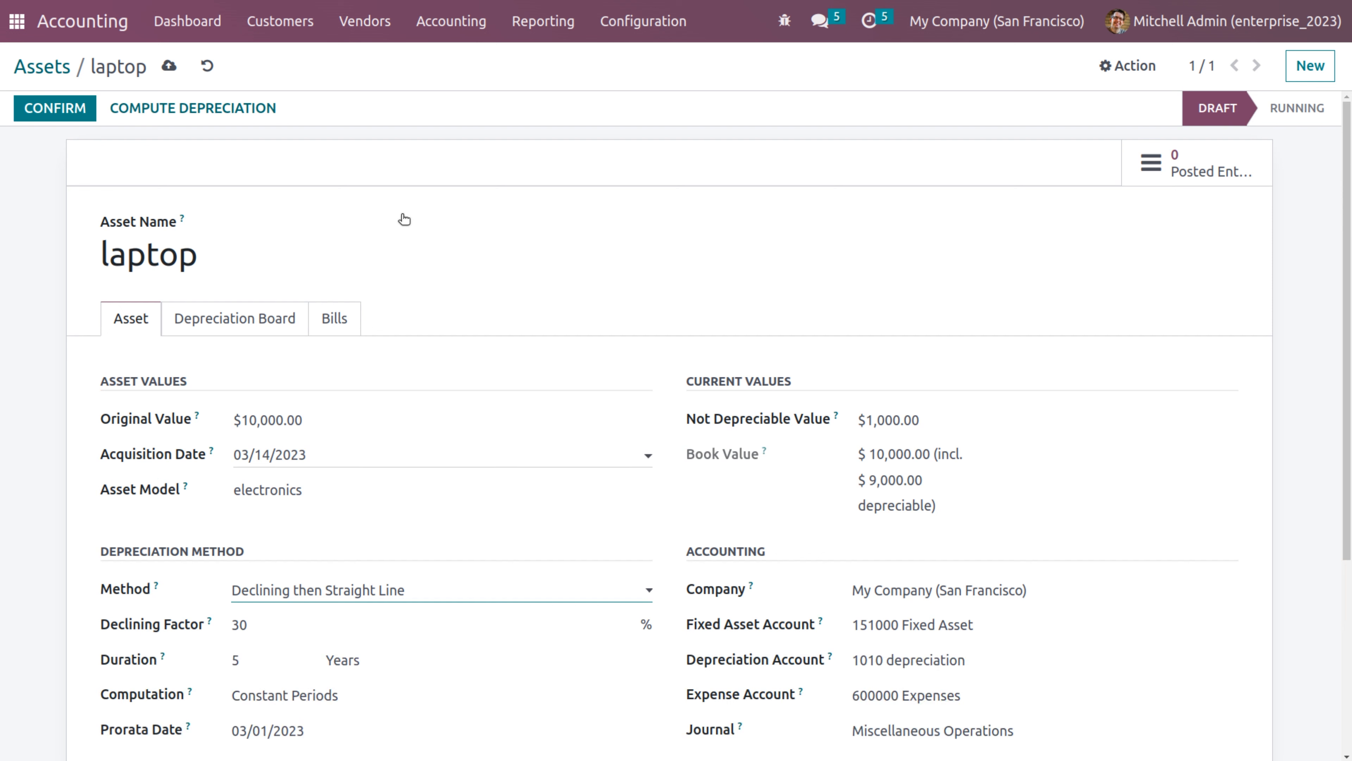
{"action": "left_click", "coordinate": [170, 70]}
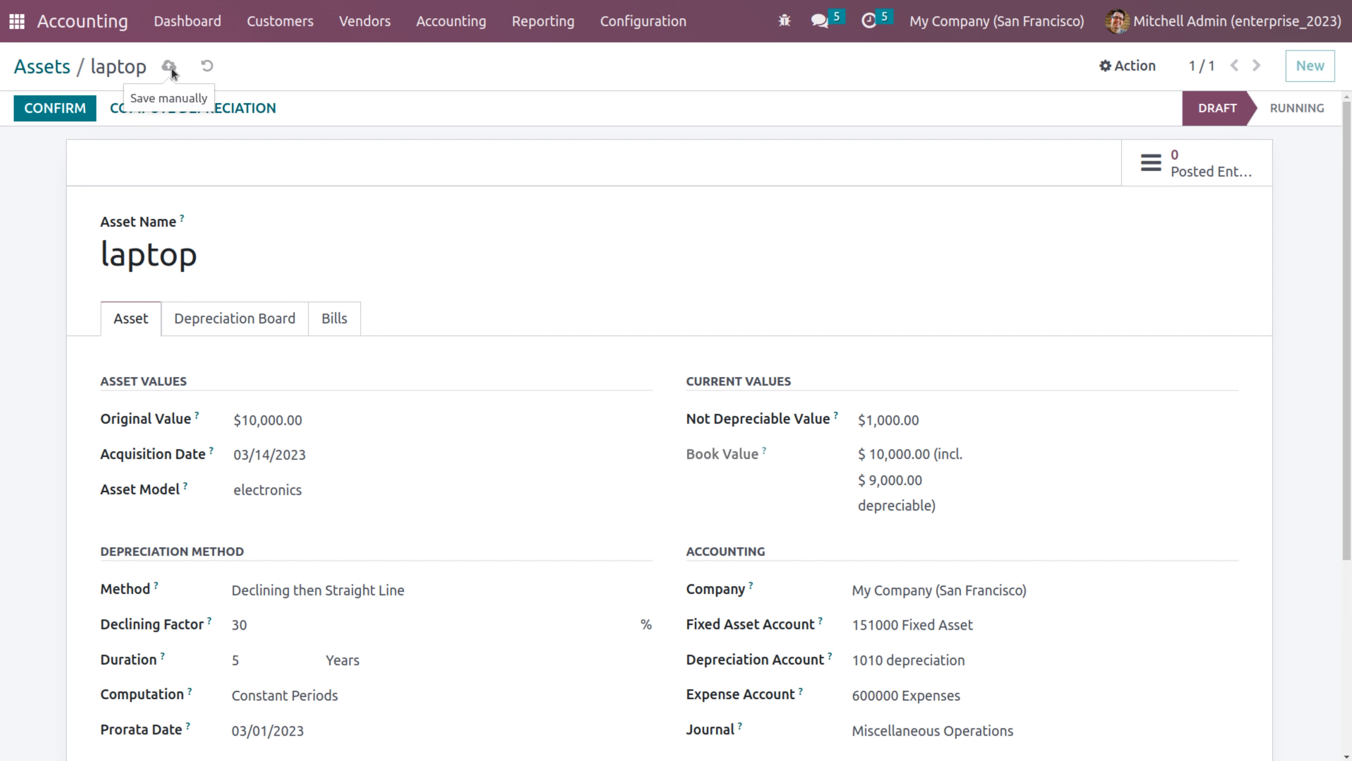
{"action": "left_click", "coordinate": [222, 109]}
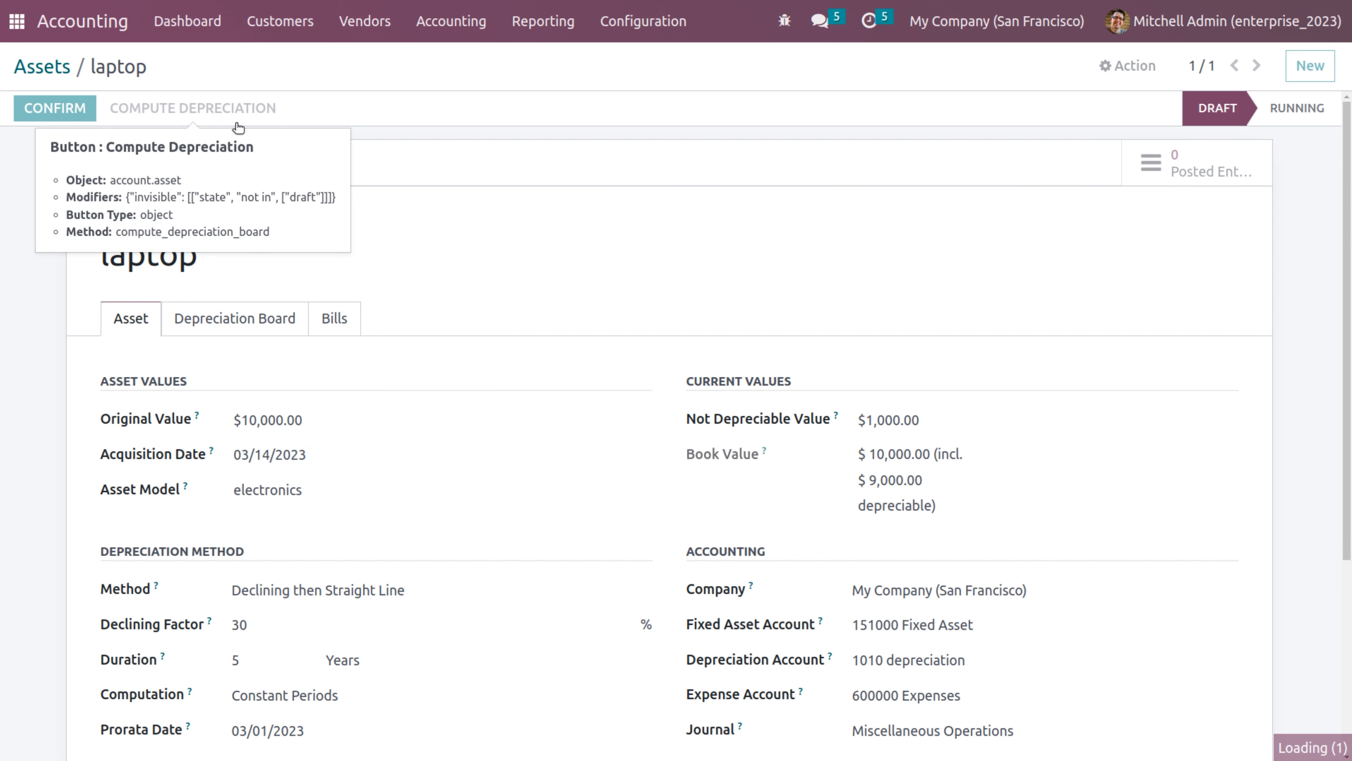
{"action": "left_click", "coordinate": [271, 314]}
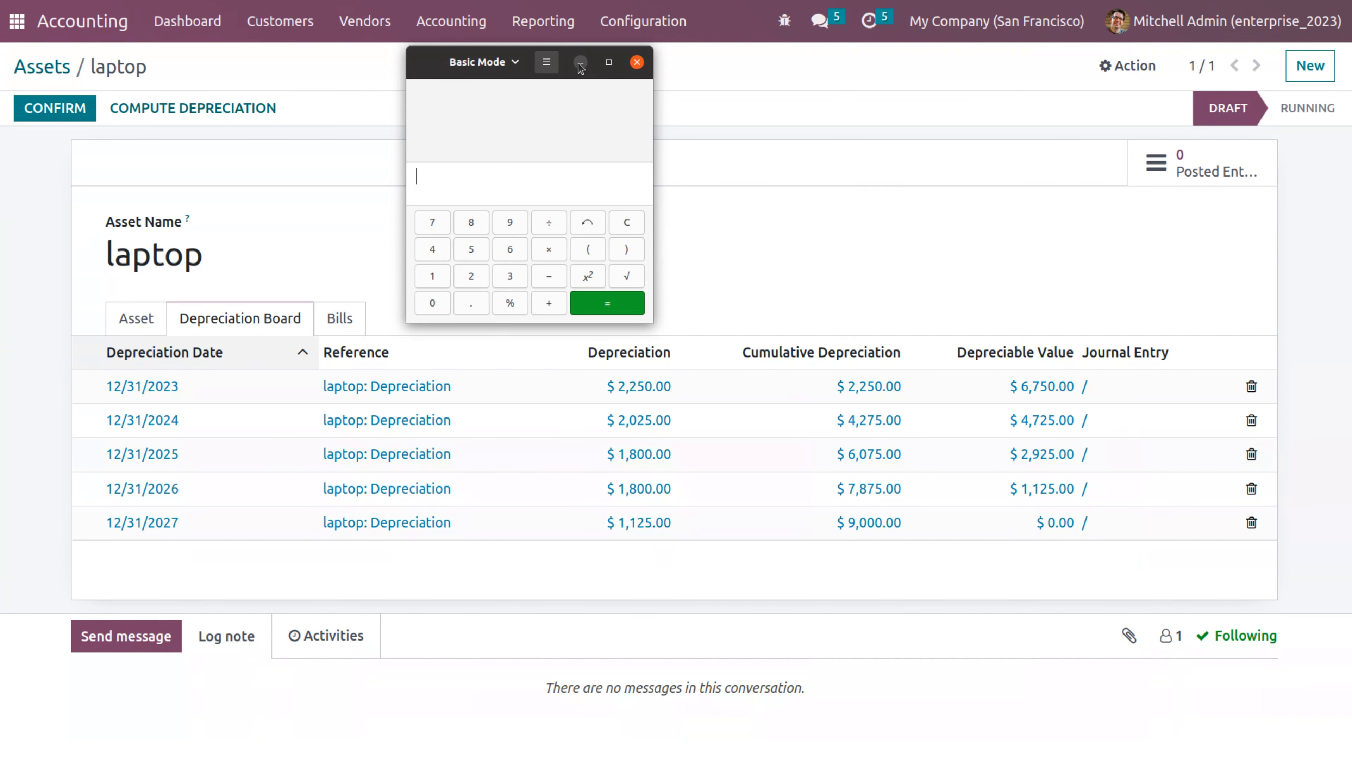
- Calculate 9000×30% on the calculator for the full-year depreciation under Declining then Straight Line
{"action": "type", "text": "9000"}
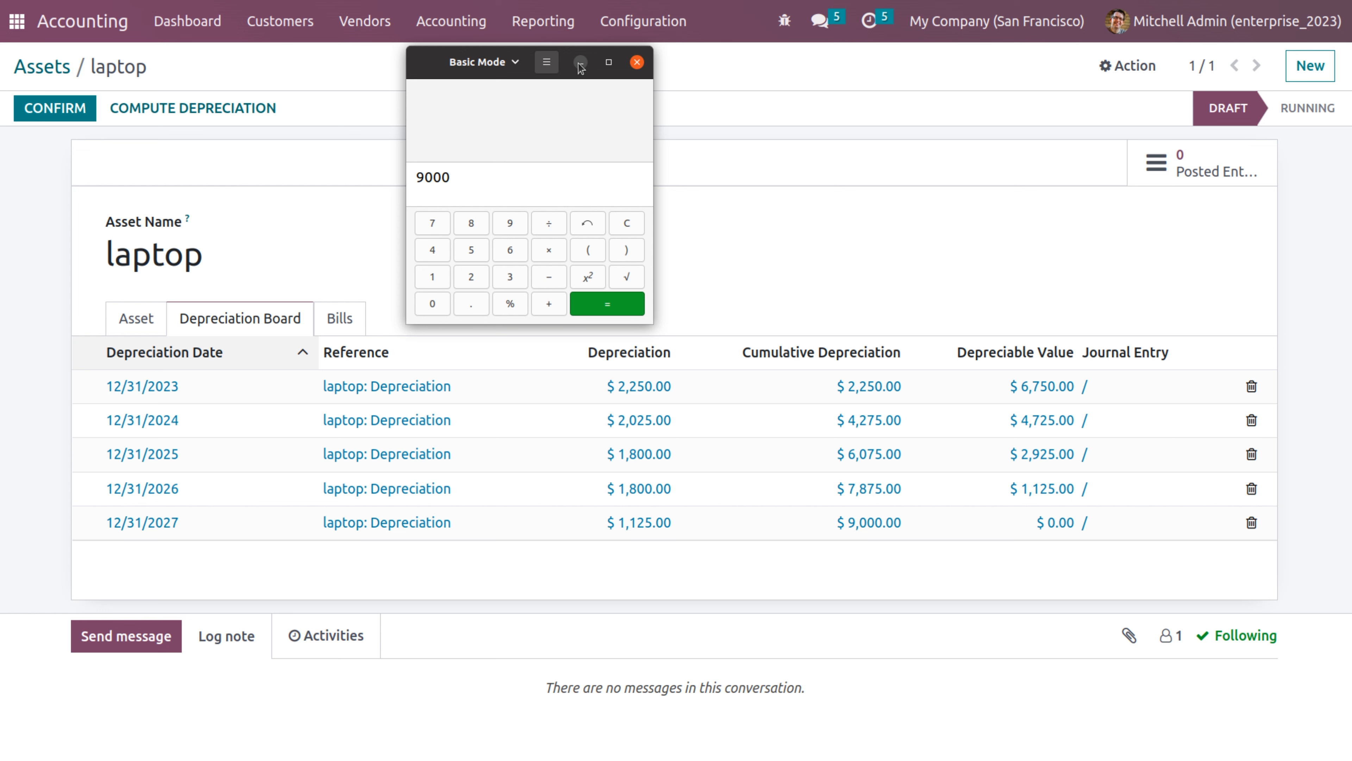
{"action": "type", "text": "*30"}
{"action": "type", "text": "%"}
{"action": "key", "text": "Return"}
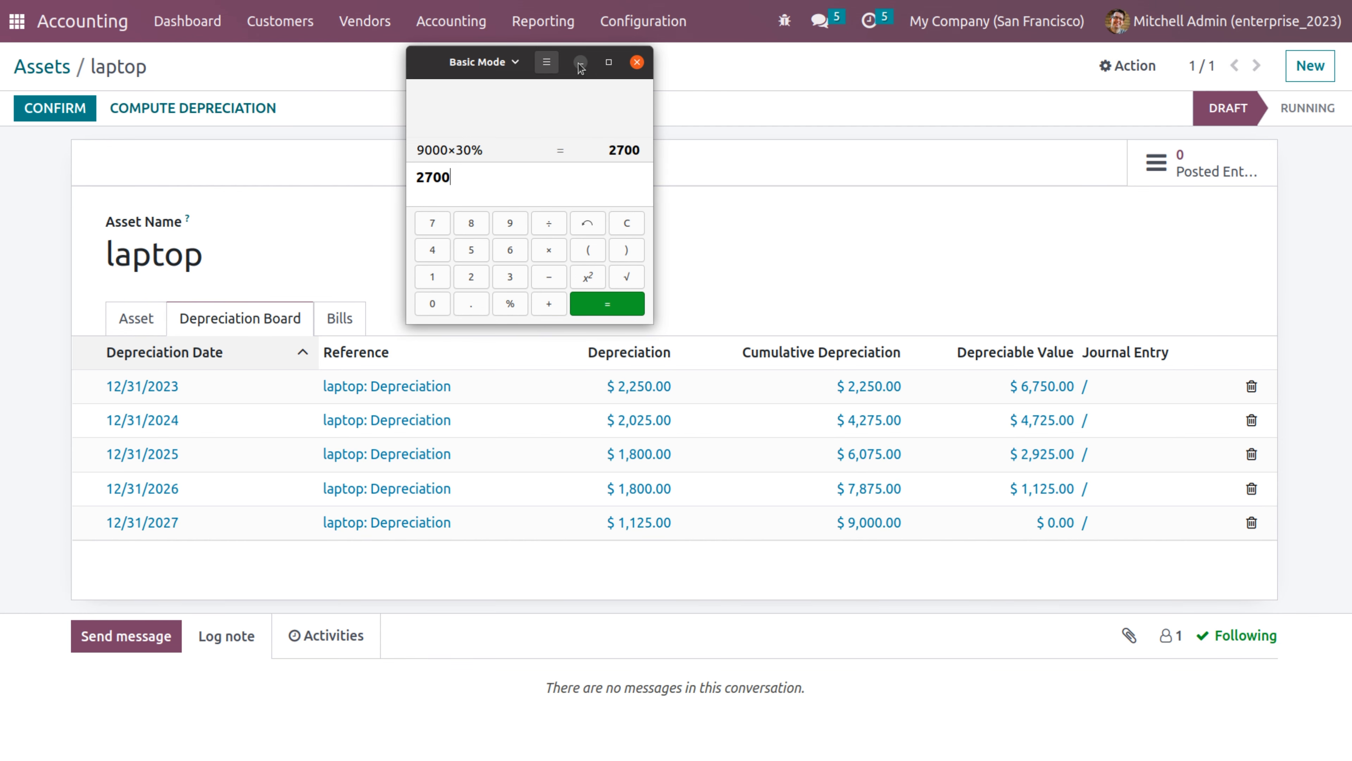
- Divide the full-year amount by 12 and multiply by 10 to get the 2023 depreciation under Declining then Straight Line
{"action": "type", "text": "/12"}
{"action": "key", "text": "Return"}
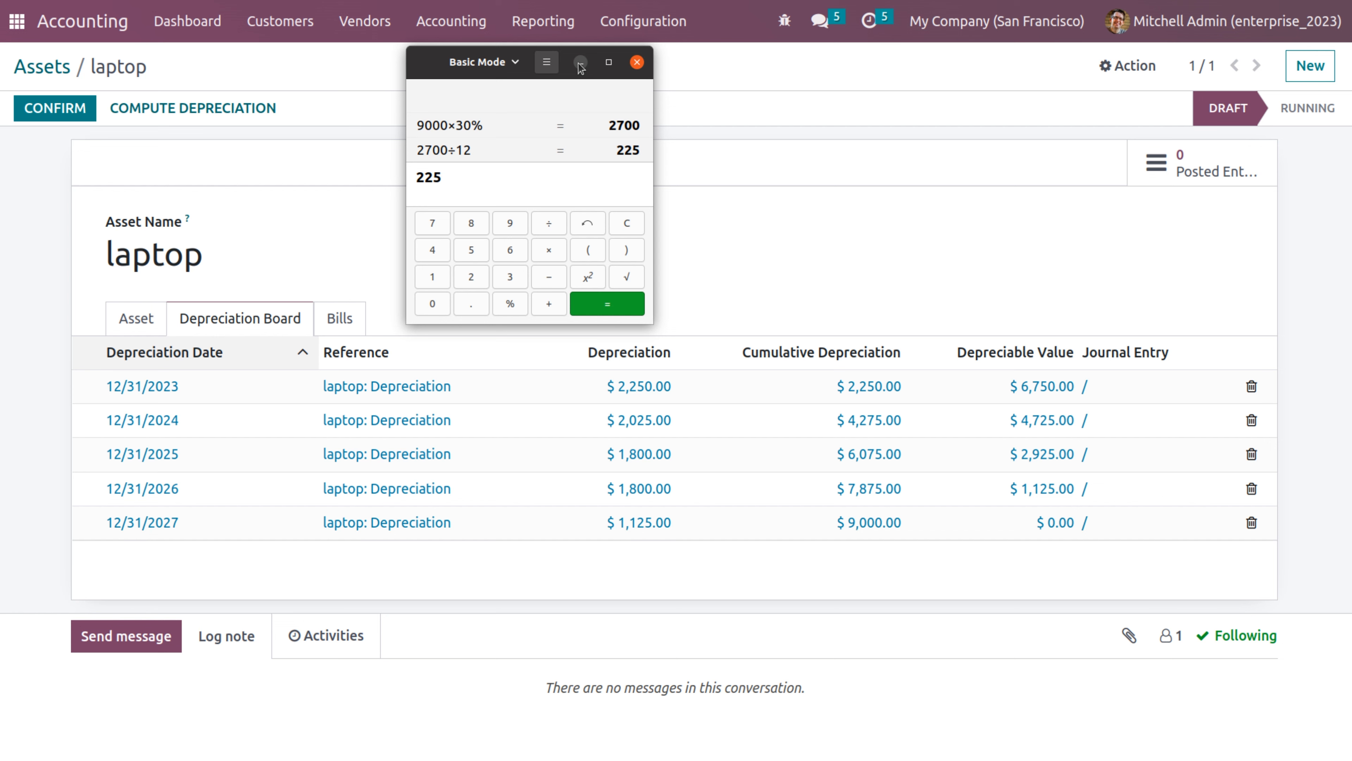
{"action": "type", "text": "*"}
{"action": "type", "text": "10"}
{"action": "key", "text": "Return"}
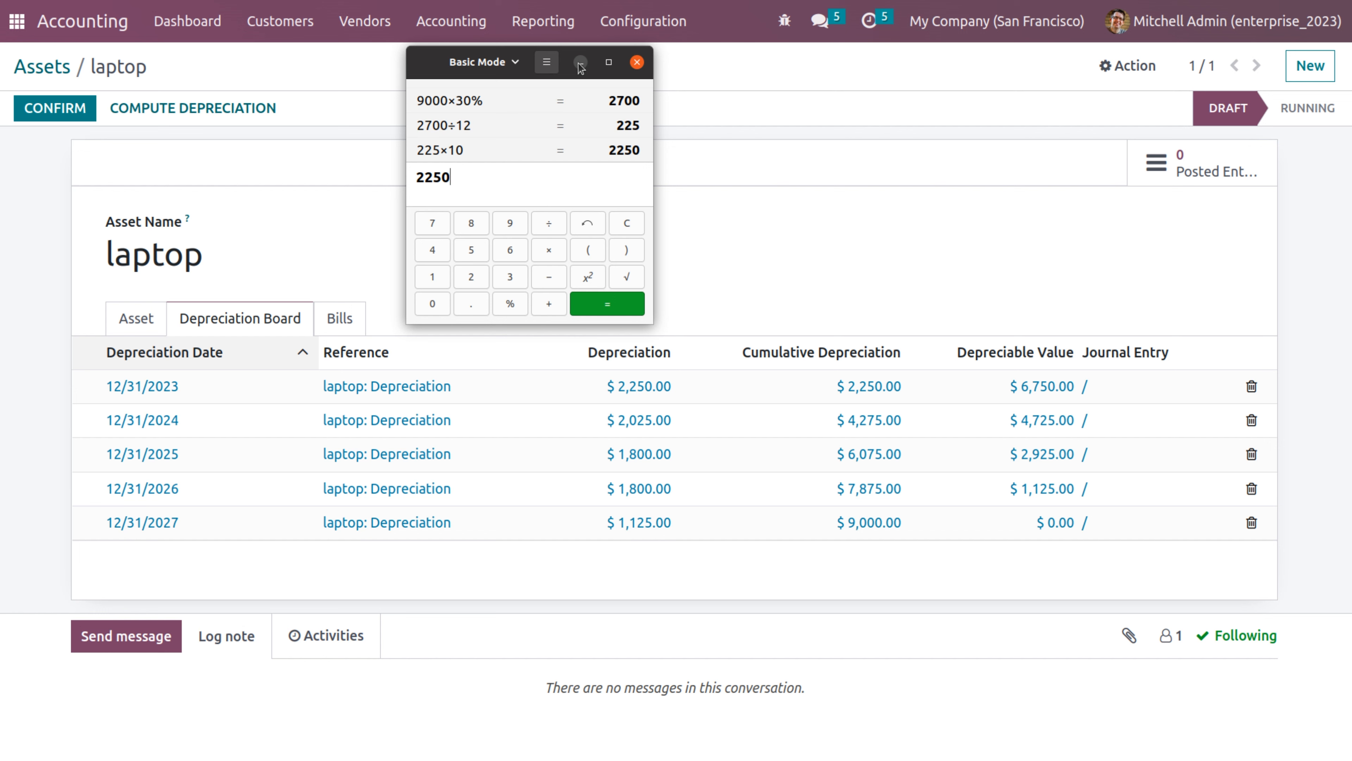
- Subtract the 2023 depreciation of 2250 from 9000 to check the depreciable value left under Declining then Straight Line
{"action": "key", "text": "Left"}
{"action": "key", "text": "Left"}
{"action": "key", "text": "Left"}
{"action": "key", "text": "Left"}
{"action": "type", "text": "-900"}
{"action": "key", "text": "BackSpace"}
{"action": "key", "text": "BackSpace"}
{"action": "key", "text": "BackSpace"}
{"action": "key", "text": "BackSpace"}
{"action": "type", "text": "9000-"}
{"action": "key", "text": "Return"}
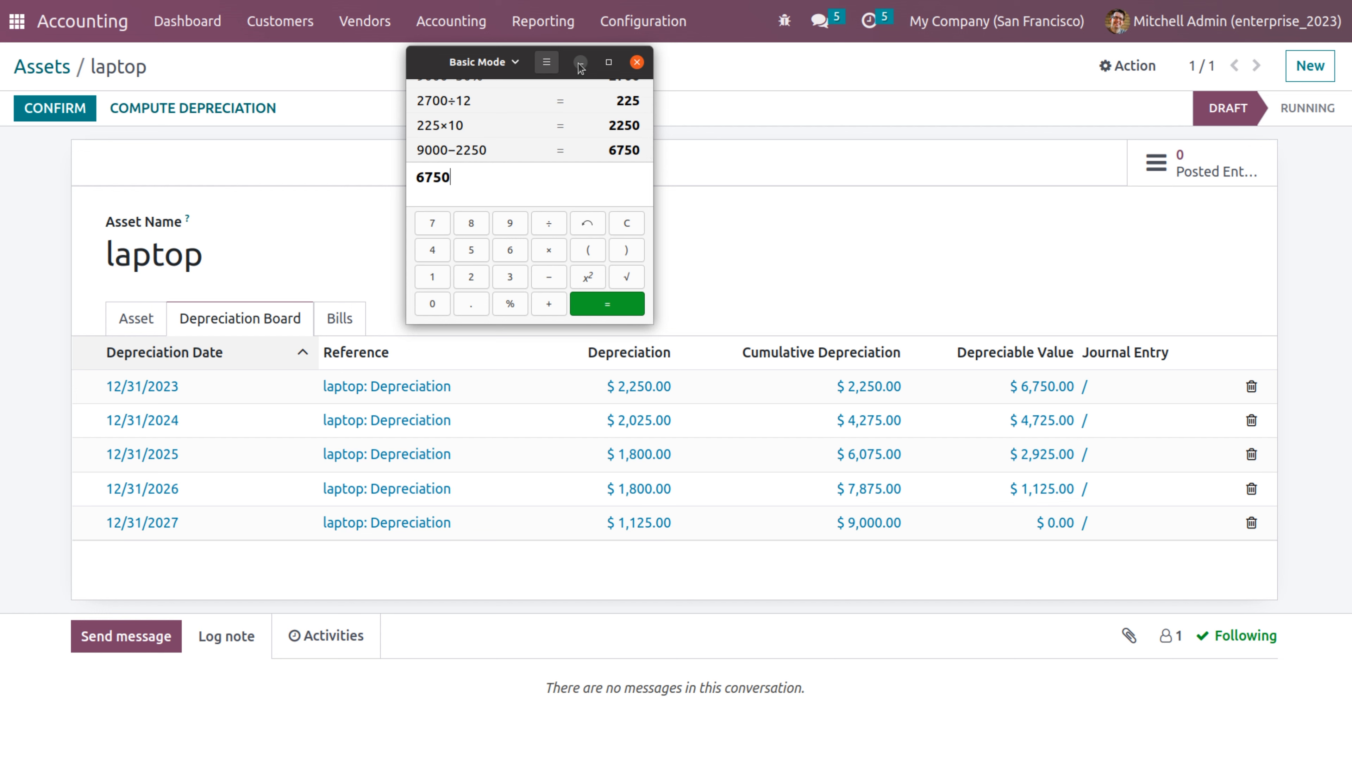
- Multiply the depreciable value left after 2023 by 30% to check the 2024 depreciation under Declining then Straight Line
{"action": "type", "text": "%30"}
{"action": "key", "text": "BackSpace"}
{"action": "type", "text": "*30%"}
{"action": "key", "text": "Return"}
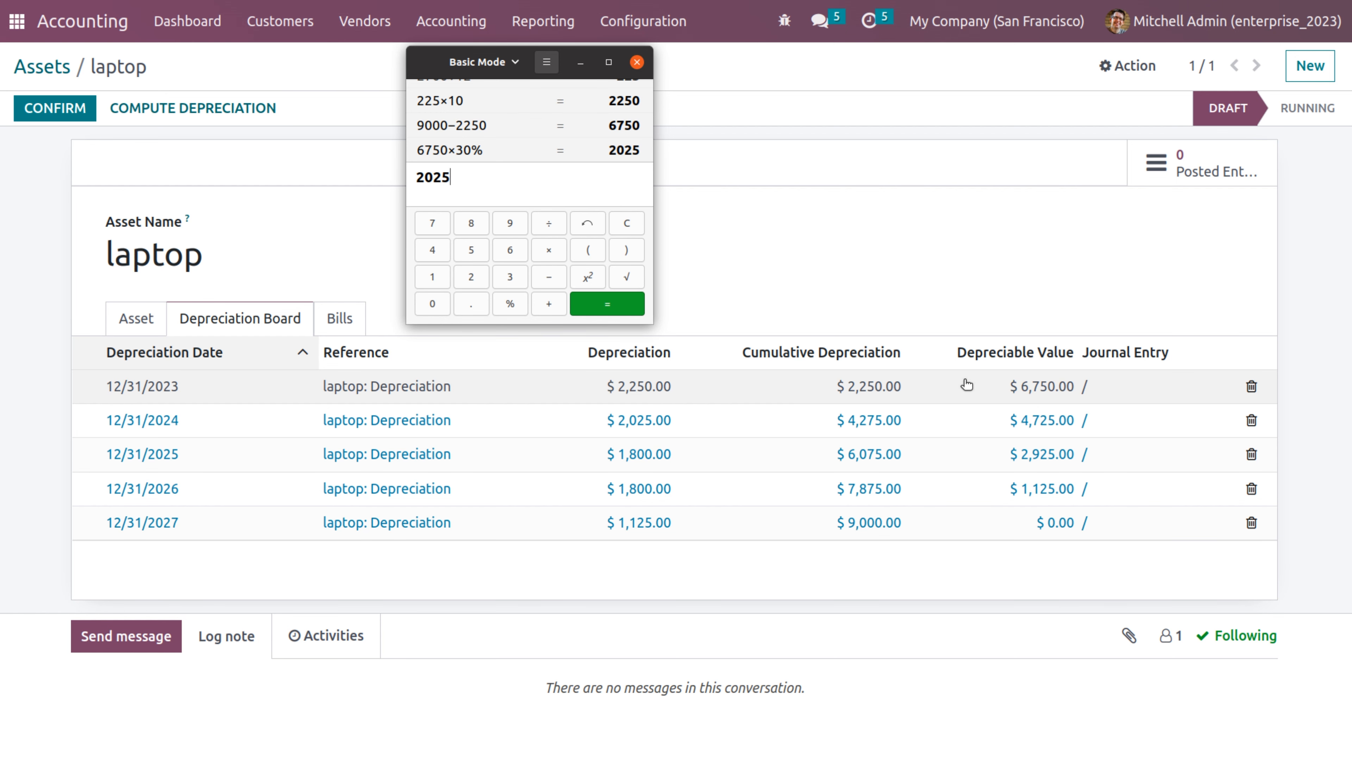
- Calculate 6750−2025 to check the depreciable value left after the 2024 depreciation under Declining then Straight Line
{"action": "key", "text": "Home"}
{"action": "type", "text": "-"}
{"action": "key", "text": "Left"}
{"action": "type", "text": "6750"}
{"action": "key", "text": "Return"}
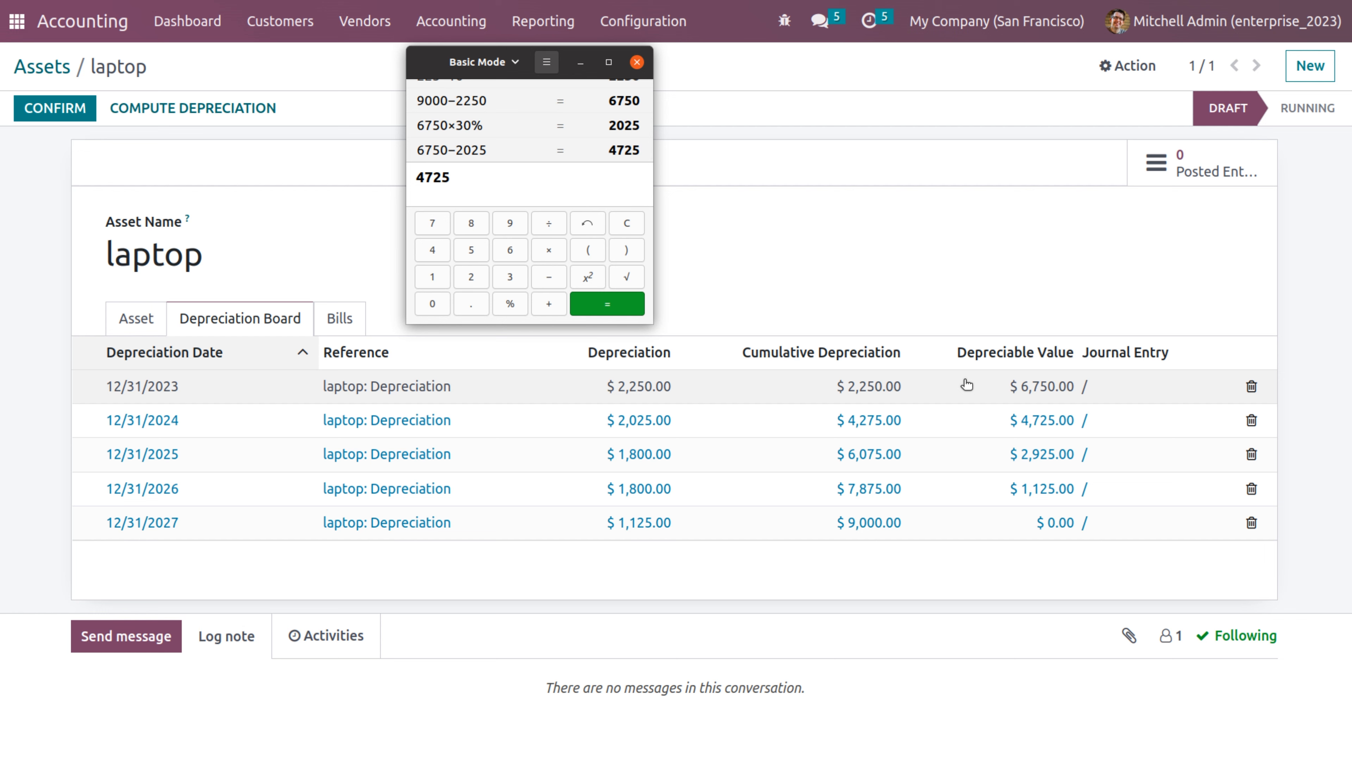
- Multiply the depreciable value left after 2024 by 30% to get the declining amount for 2025
{"action": "type", "text": "*"}
{"action": "type", "text": "30"}
{"action": "type", "text": "%"}
{"action": "key", "text": "Return"}
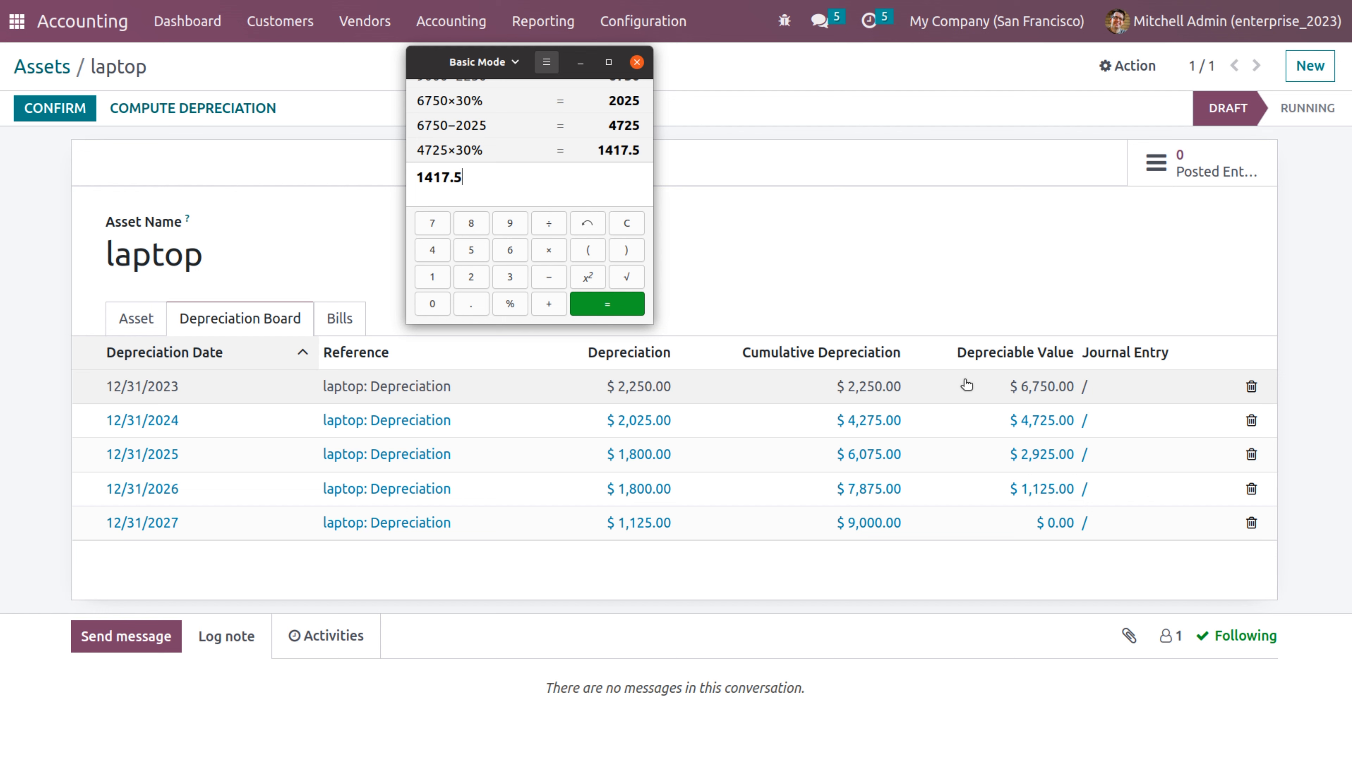
- Clear the calculator entry and calculate 9000÷5 to get the yearly straight-line amount for comparison
{"action": "key", "text": "BackSpace"}
{"action": "key", "text": "BackSpace"}
{"action": "key", "text": "BackSpace"}
{"action": "key", "text": "BackSpace"}
{"action": "key", "text": "BackSpace"}
{"action": "key", "text": "BackSpace"}
{"action": "type", "text": "9000"}
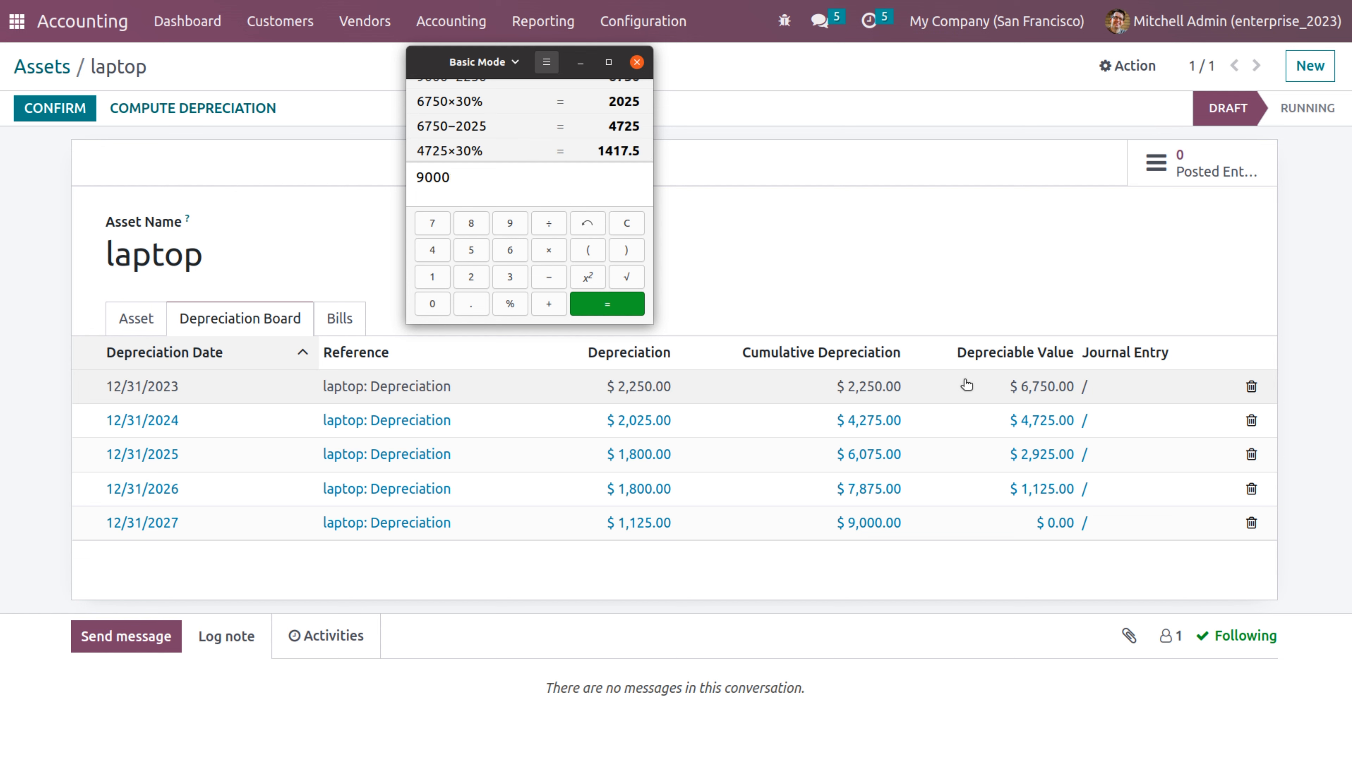
{"action": "type", "text": "/"}
{"action": "type", "text": "5"}
{"action": "key", "text": "Return"}
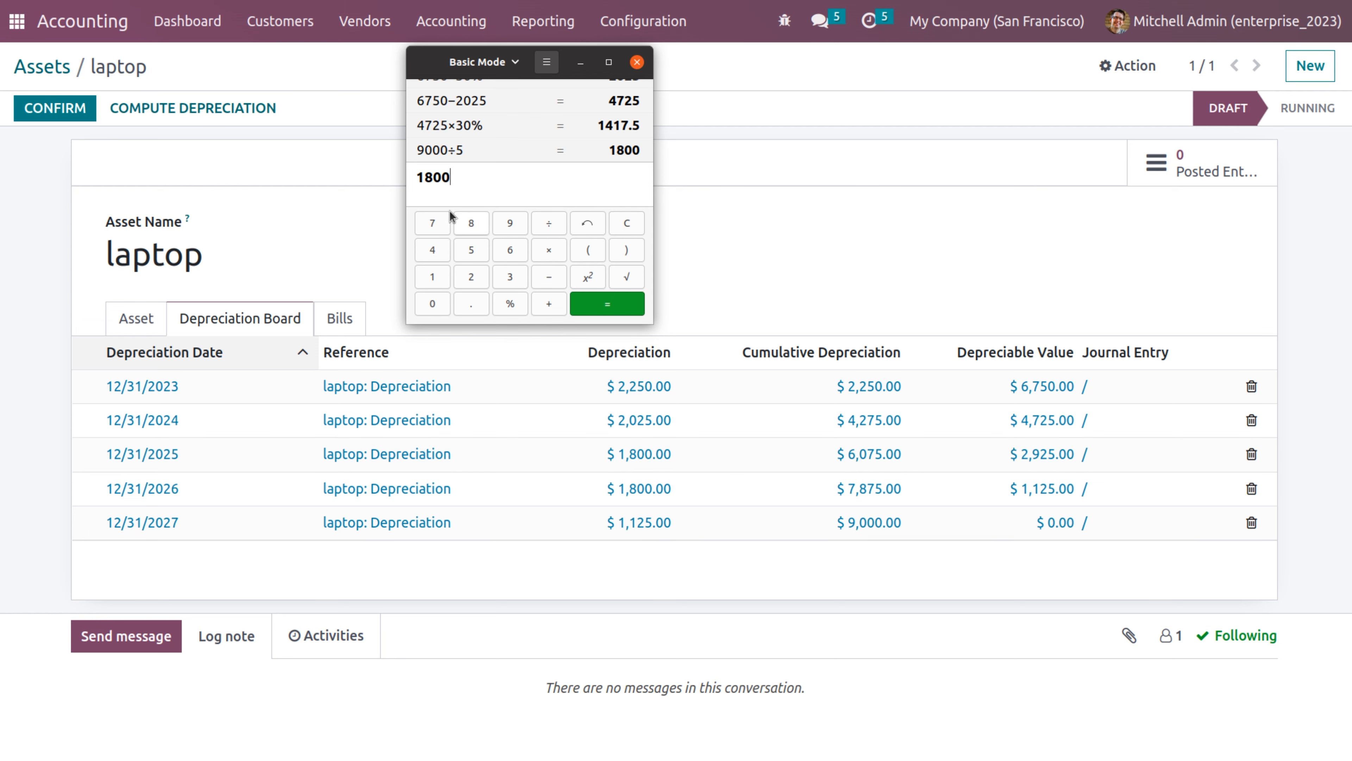
- Calculate 4725−1800 to check the depreciable value left after the 2025 depreciation
{"action": "key", "text": "Left"}
{"action": "type", "text": "-"}
{"action": "type", "text": "47"}
{"action": "type", "text": "25"}
{"action": "key", "text": "Return"}
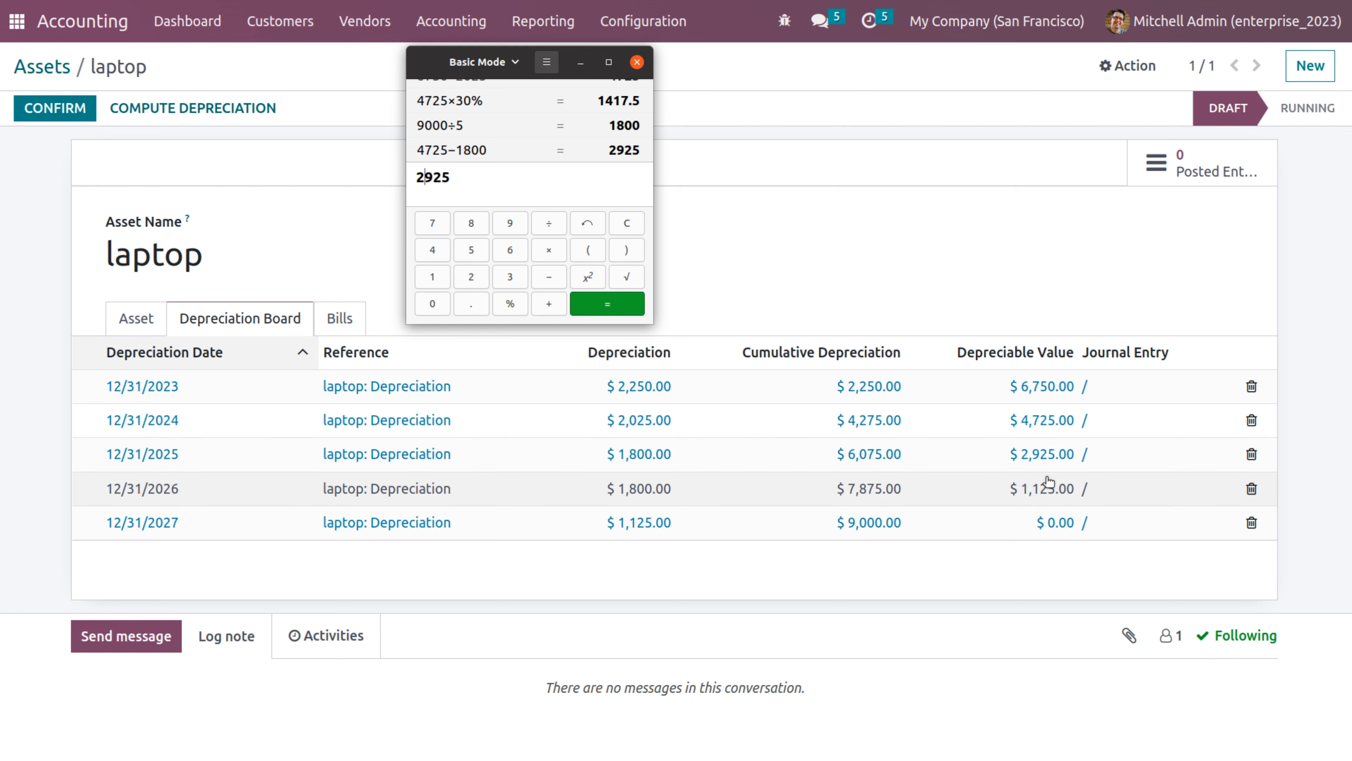
- Subtract 1800 from the value left after 2025 to check the 2026 depreciable value, and minimize the calculator
{"action": "type", "text": "-"}
{"action": "type", "text": "1800"}
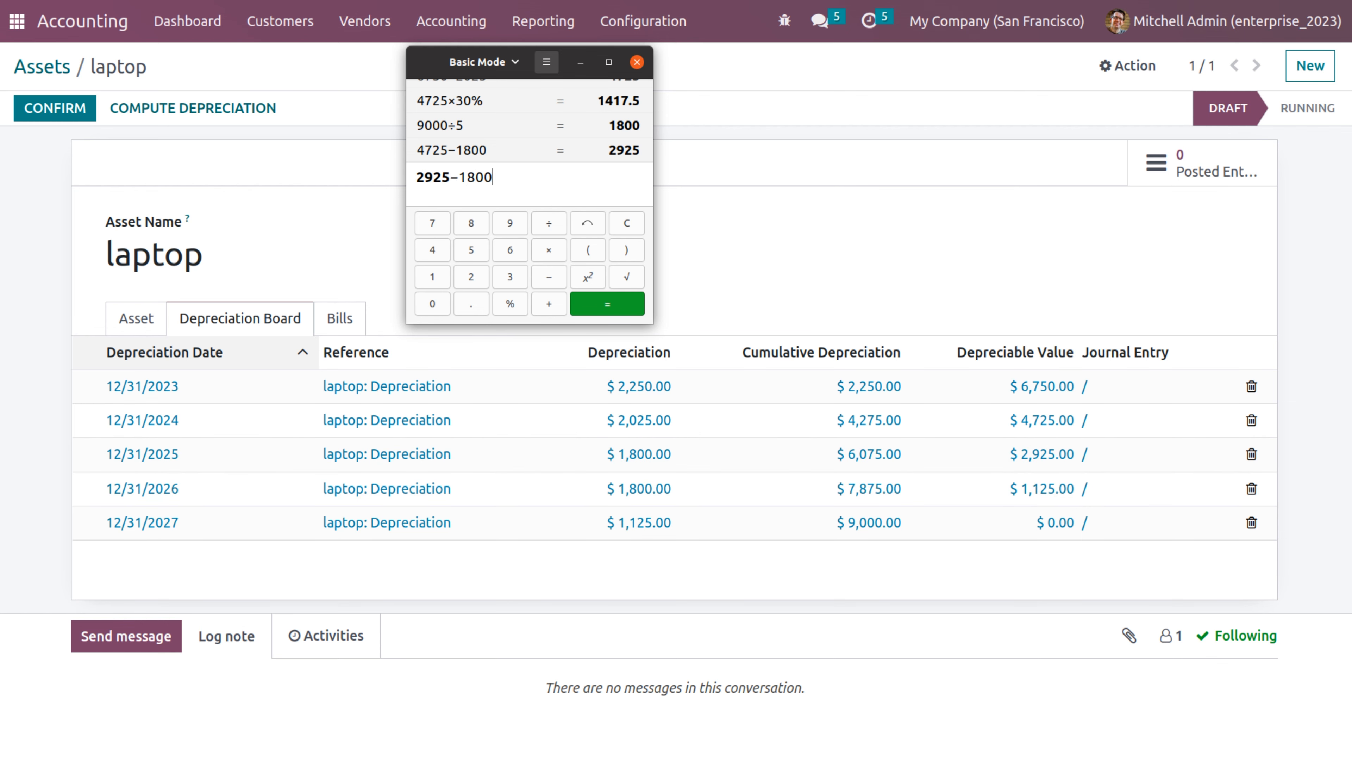
{"action": "key", "text": "Return"}
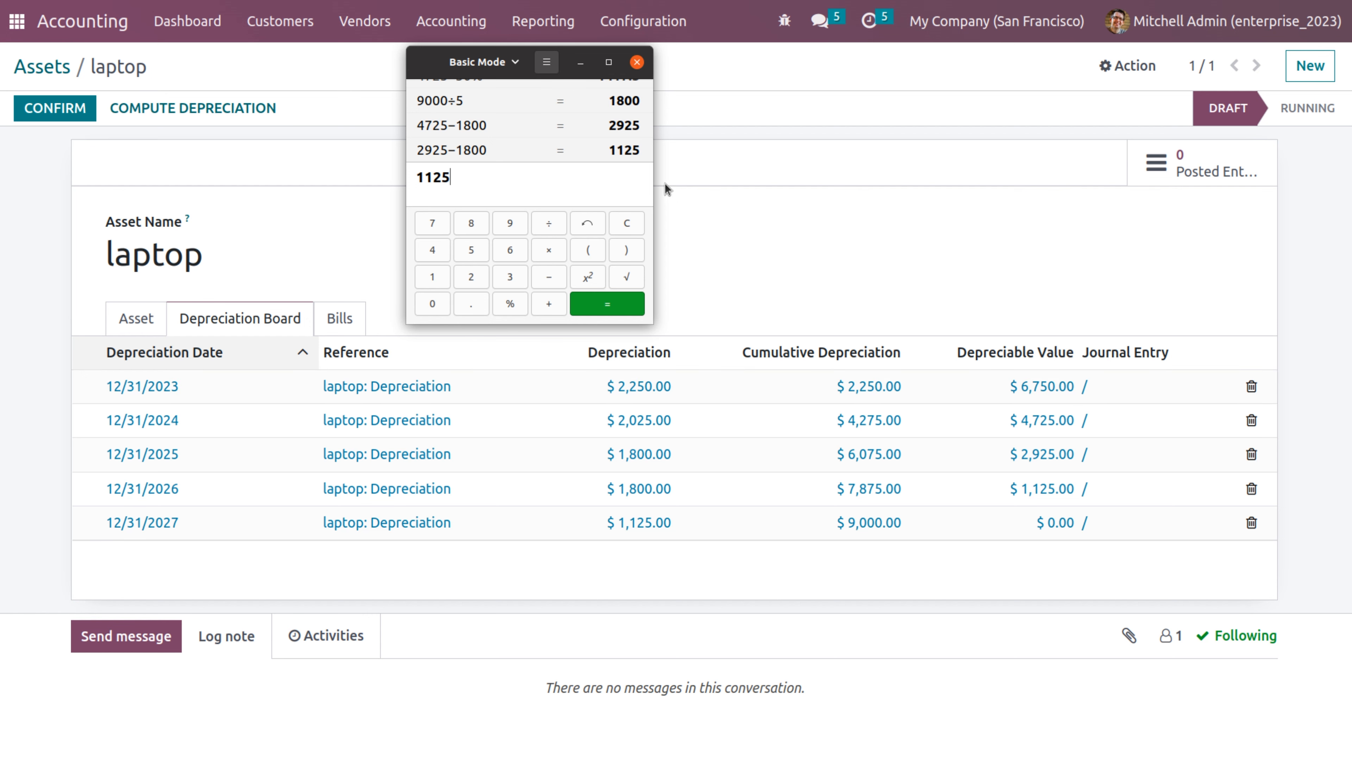
{"action": "left_click", "coordinate": [581, 62]}
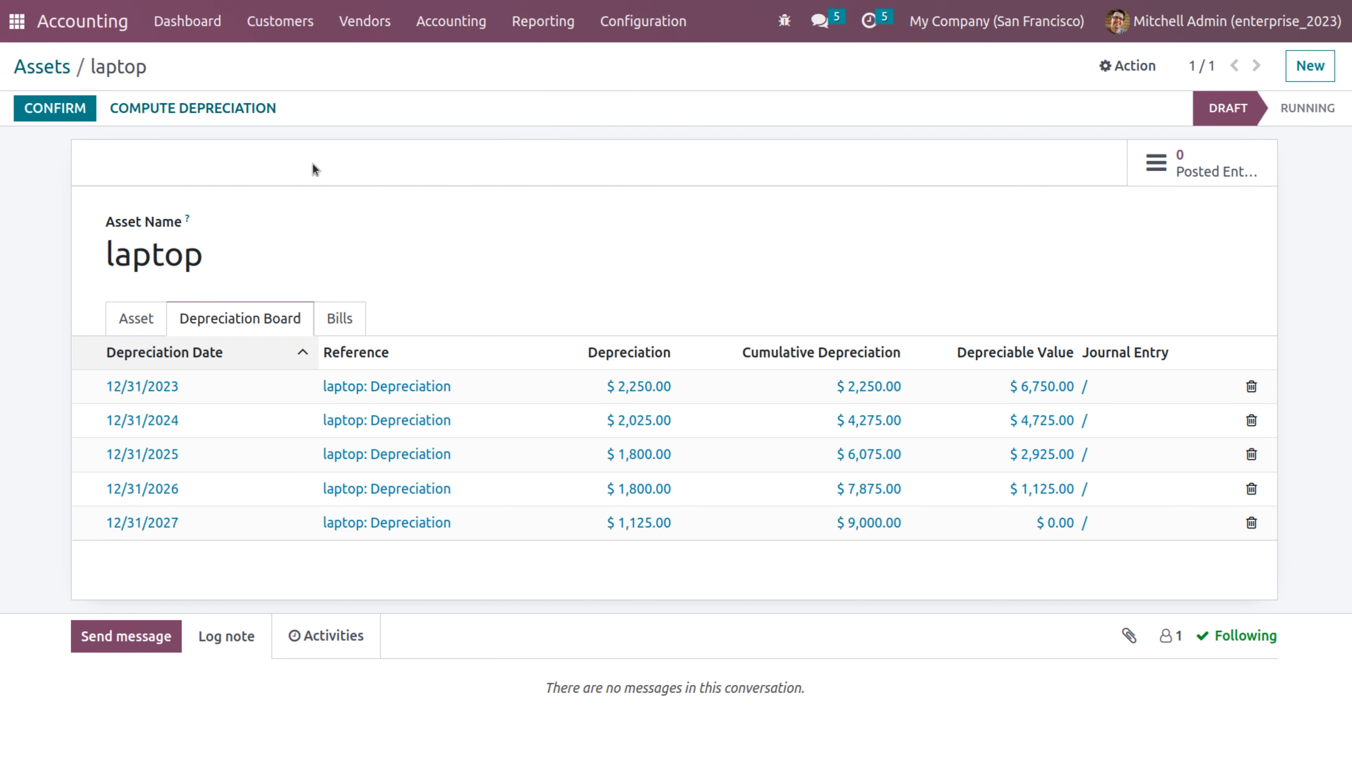
- Set the laptop asset's computation to Based on days per period
{"action": "left_click", "coordinate": [141, 320]}
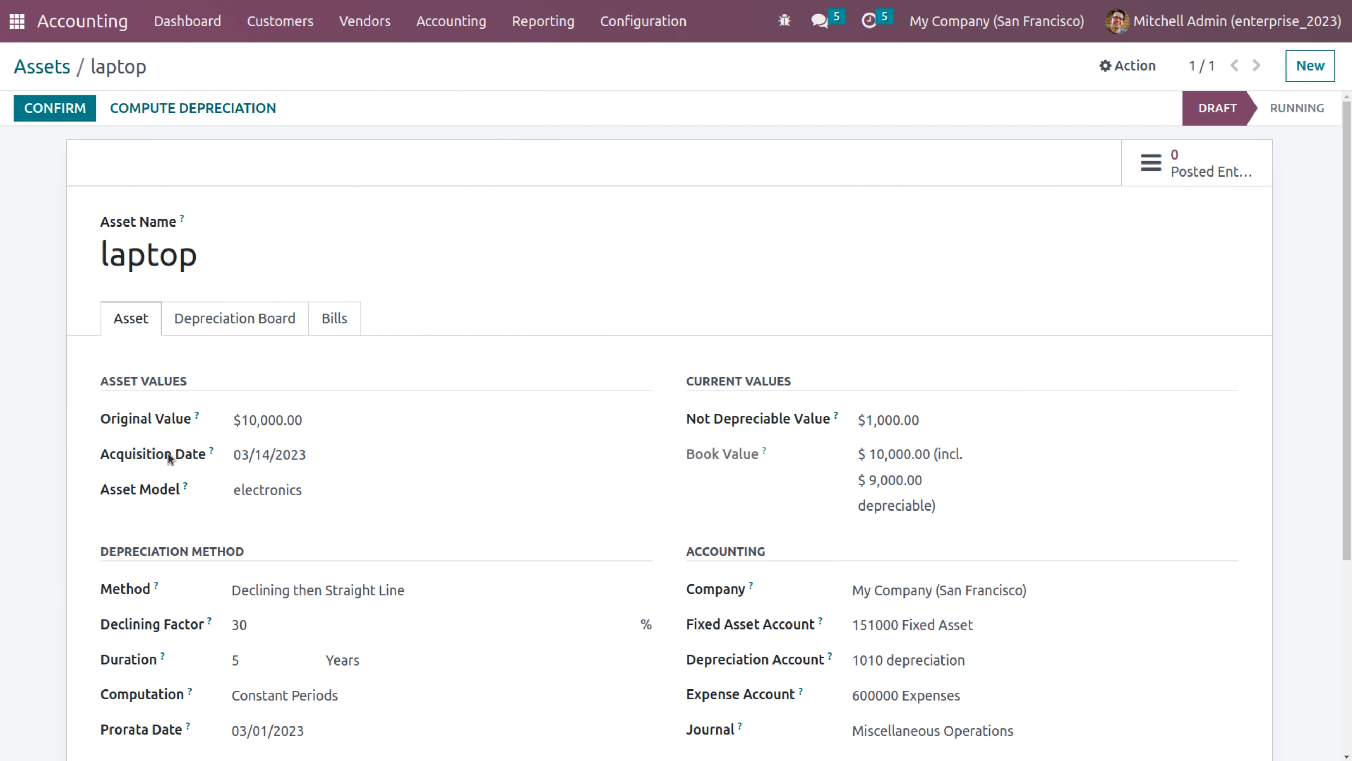
{"action": "scroll", "coordinate": [246, 593], "scroll_direction": "down", "scroll_amount": 4}
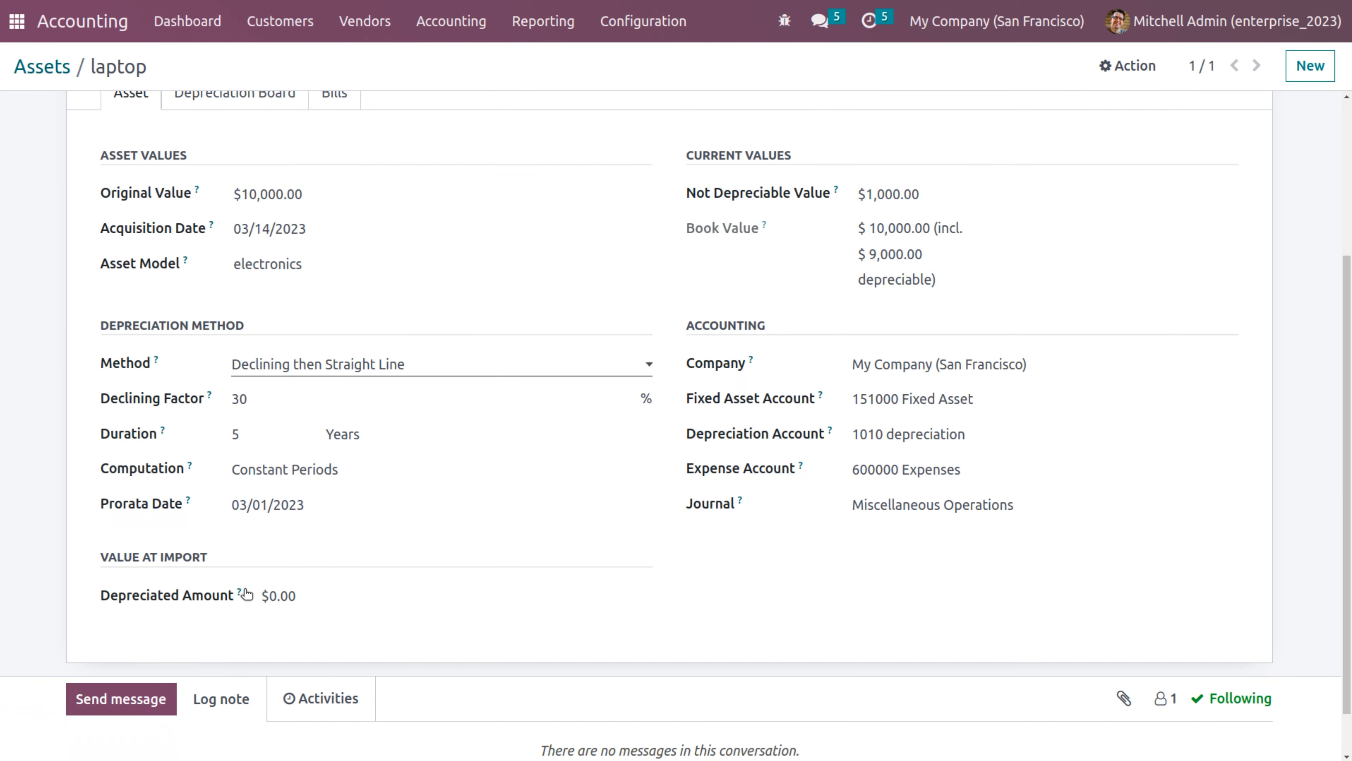
{"action": "left_click", "coordinate": [282, 467]}
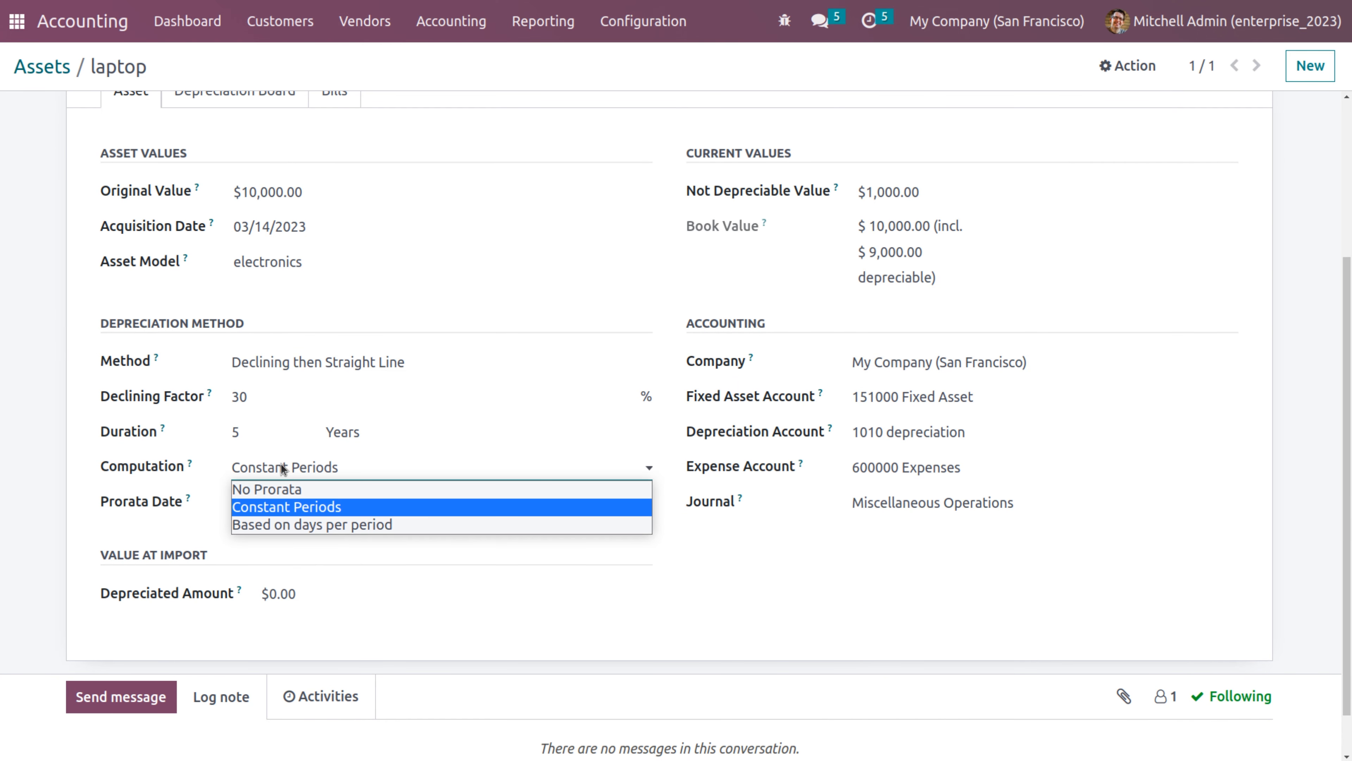
{"action": "left_click", "coordinate": [283, 531]}
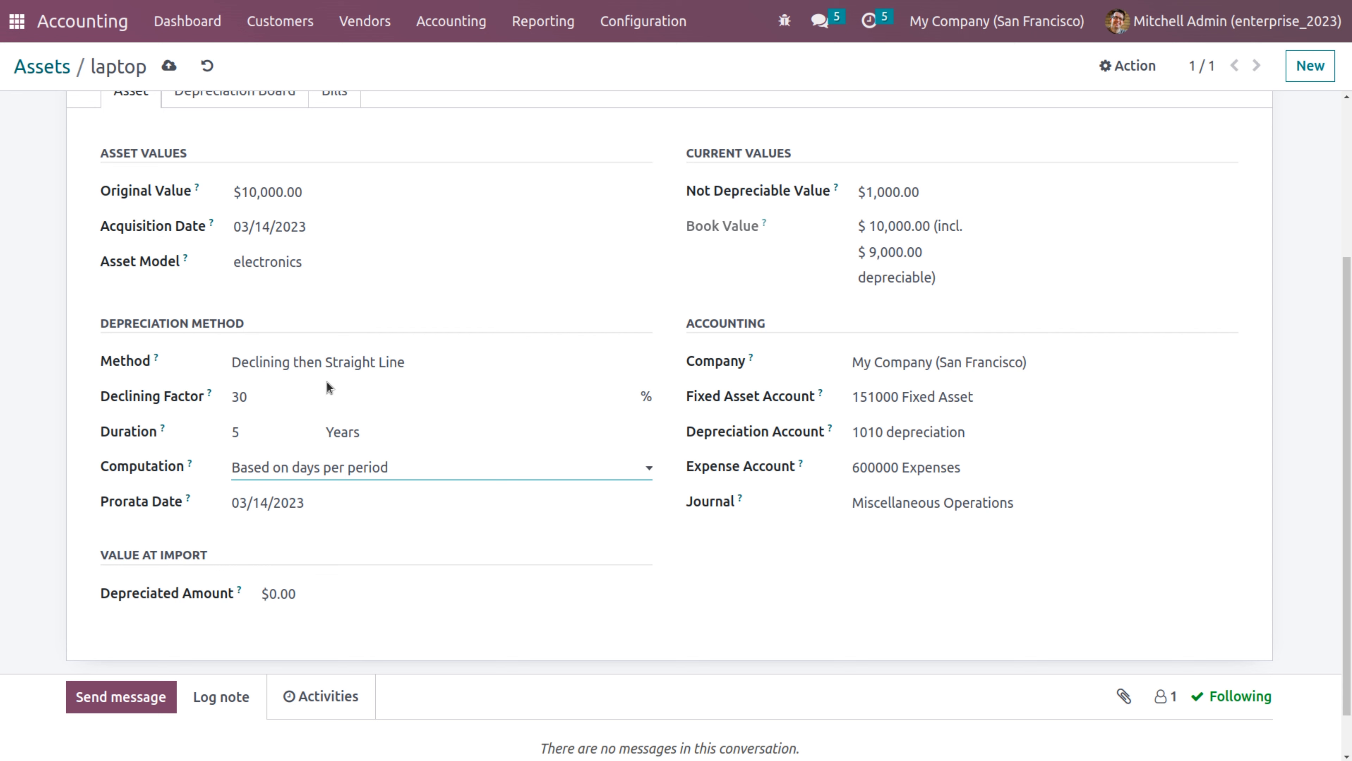
- Change the laptop asset's depreciation method to Straight Line
{"action": "left_click", "coordinate": [339, 371]}
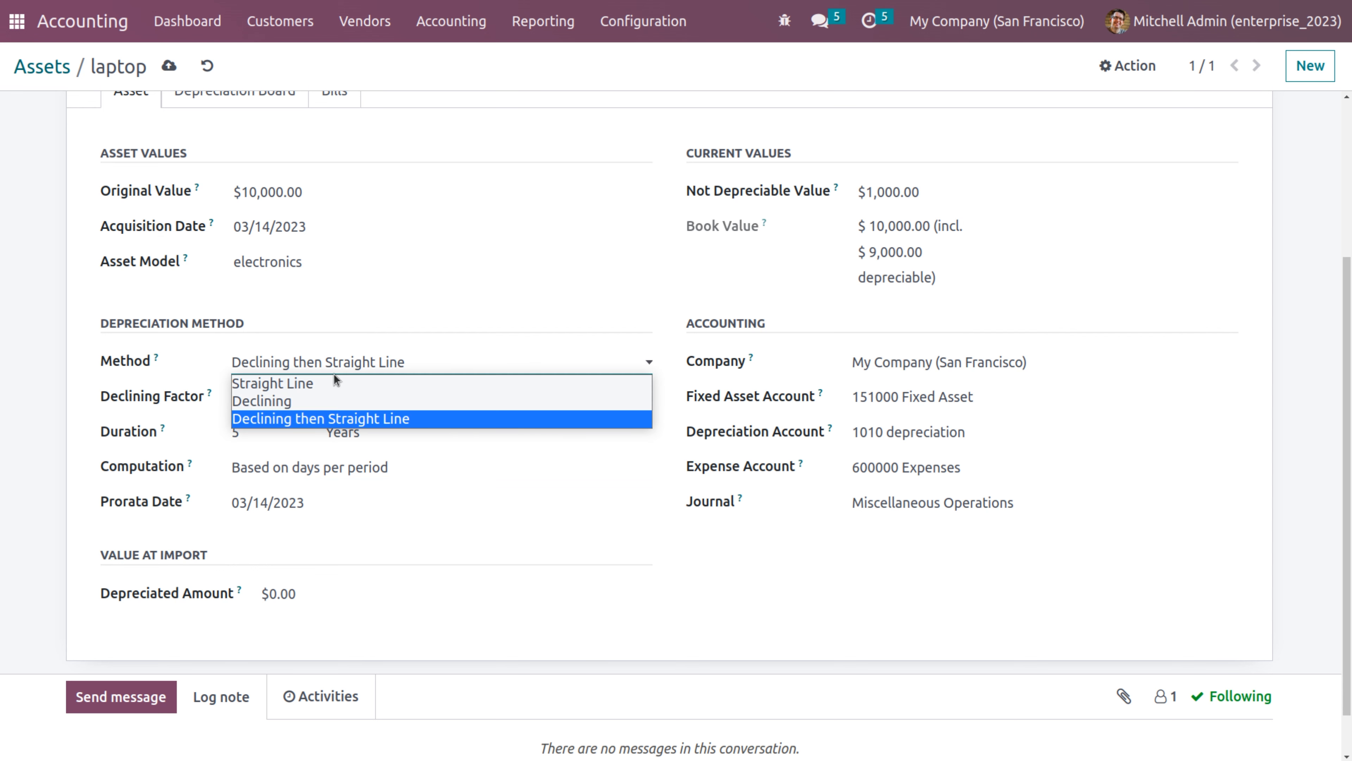
{"action": "left_click", "coordinate": [322, 390]}
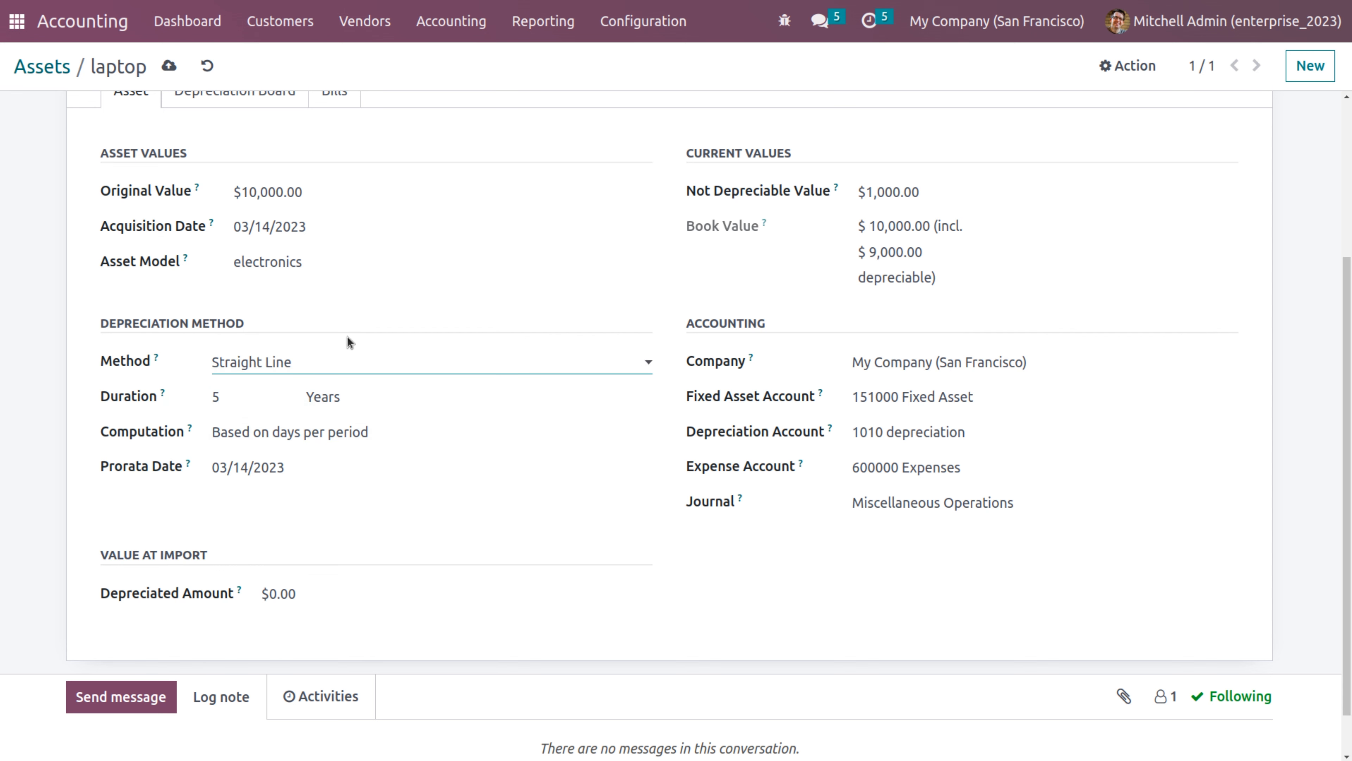
{"action": "scroll", "coordinate": [380, 293], "scroll_direction": "up", "scroll_amount": 4}
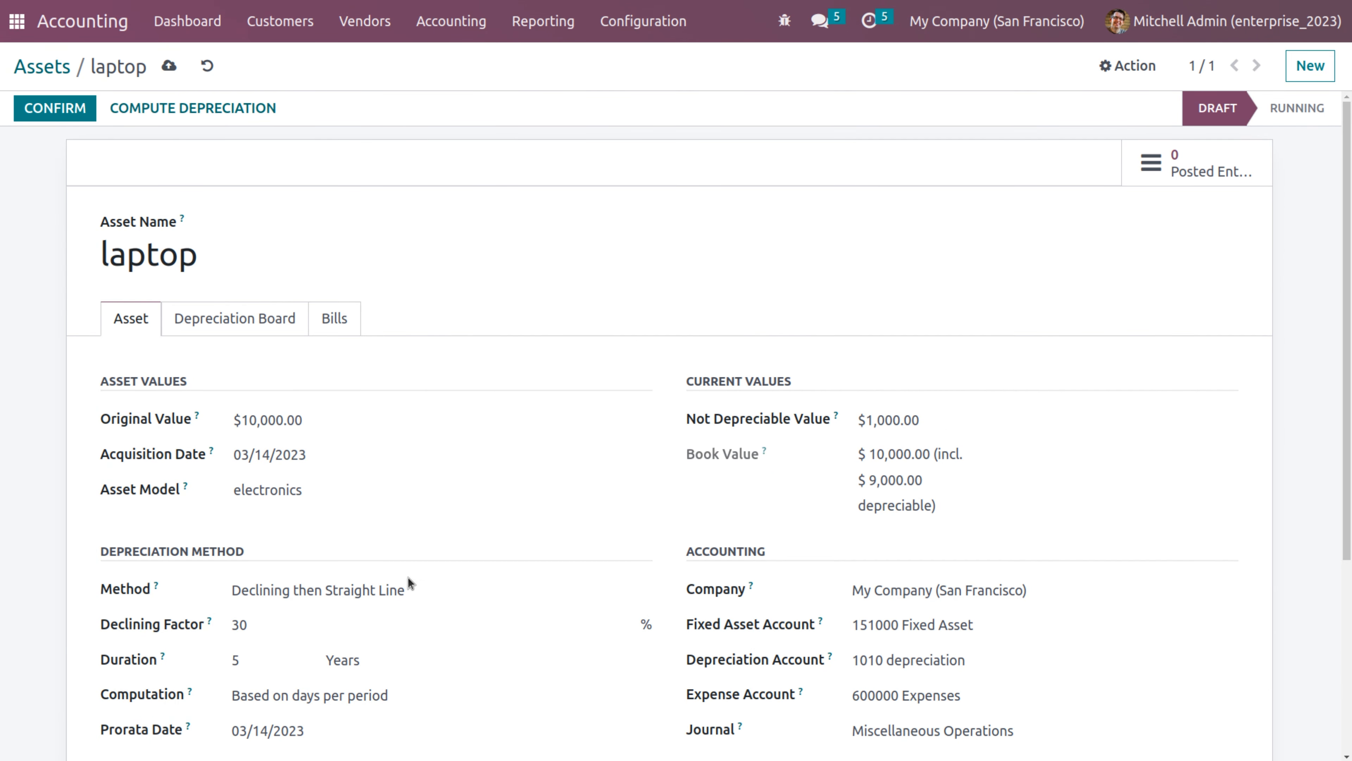
{"action": "left_click", "coordinate": [408, 587]}
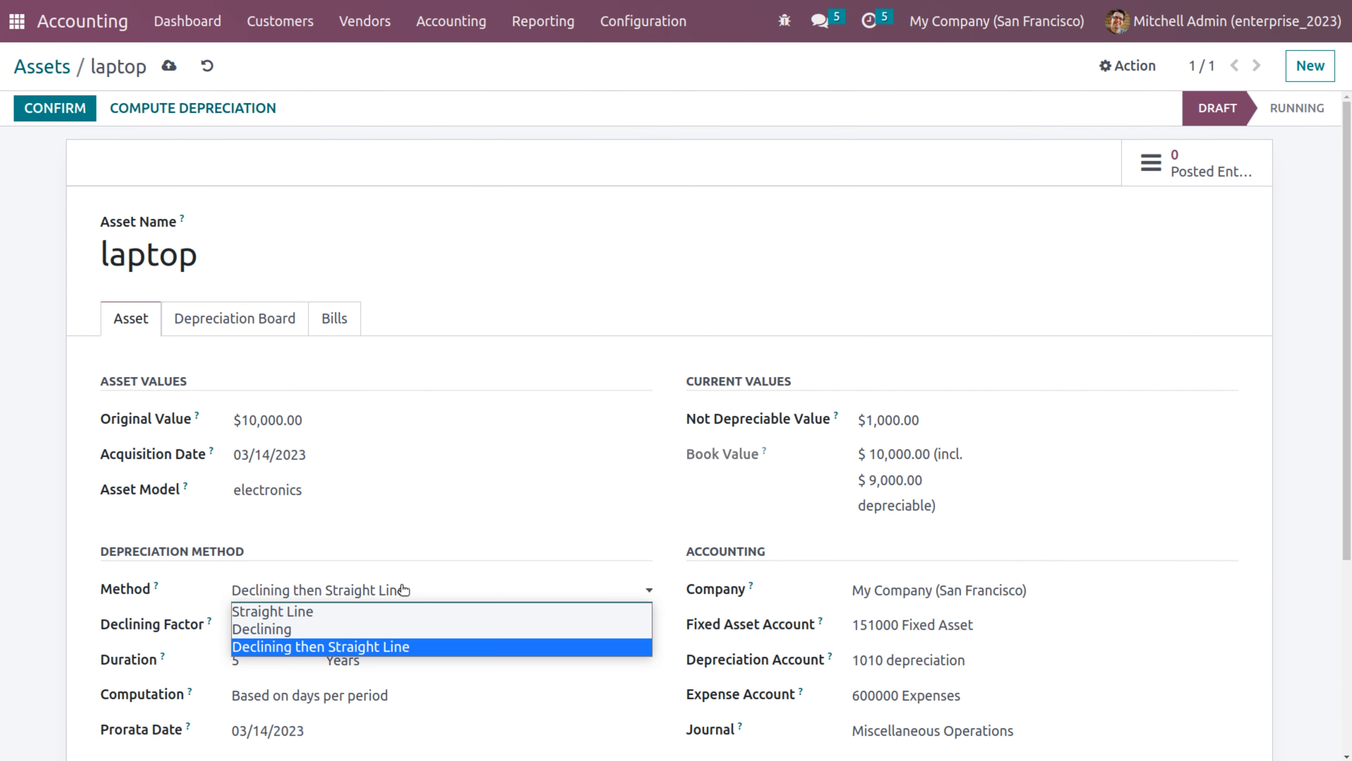
{"action": "left_click", "coordinate": [307, 612]}
- Compute the depreciation for the Straight Line, days-per-period setup and review the resulting depreciation board
{"action": "left_click", "coordinate": [226, 107]}
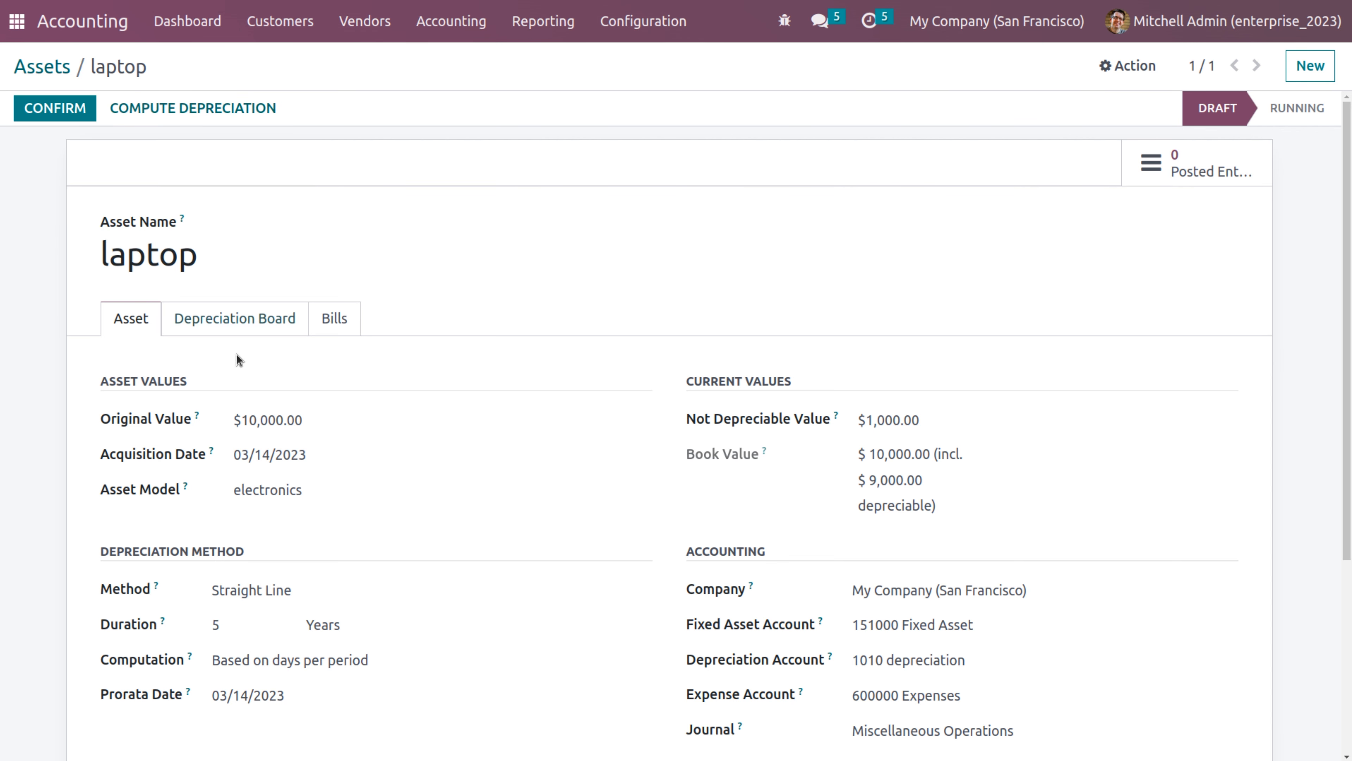
{"action": "left_click", "coordinate": [237, 320]}
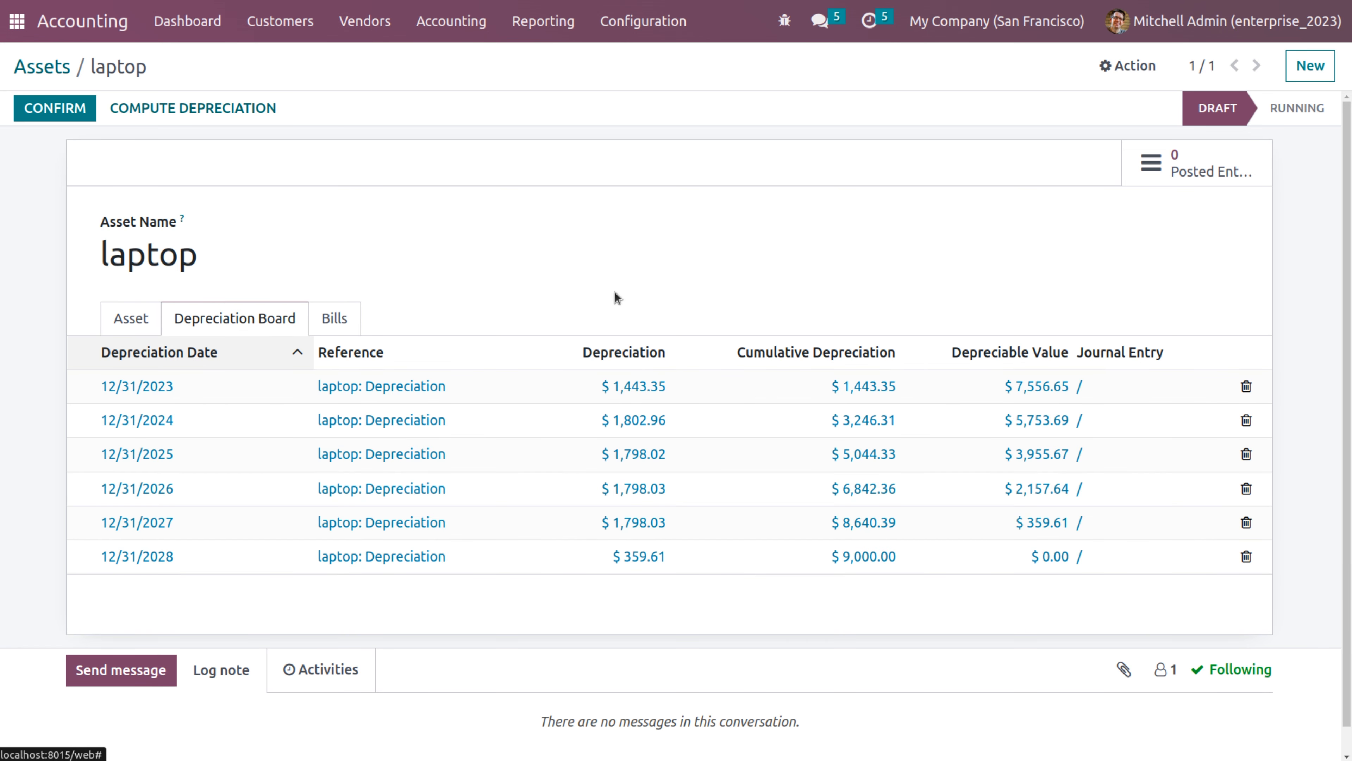
{"action": "mouse_move", "coordinate": [667, 337]}
{"action": "left_click", "coordinate": [1142, 376]}
- Switch the laptop's depreciation method to Declining and recompute its depreciation board
{"action": "left_click", "coordinate": [148, 323]}
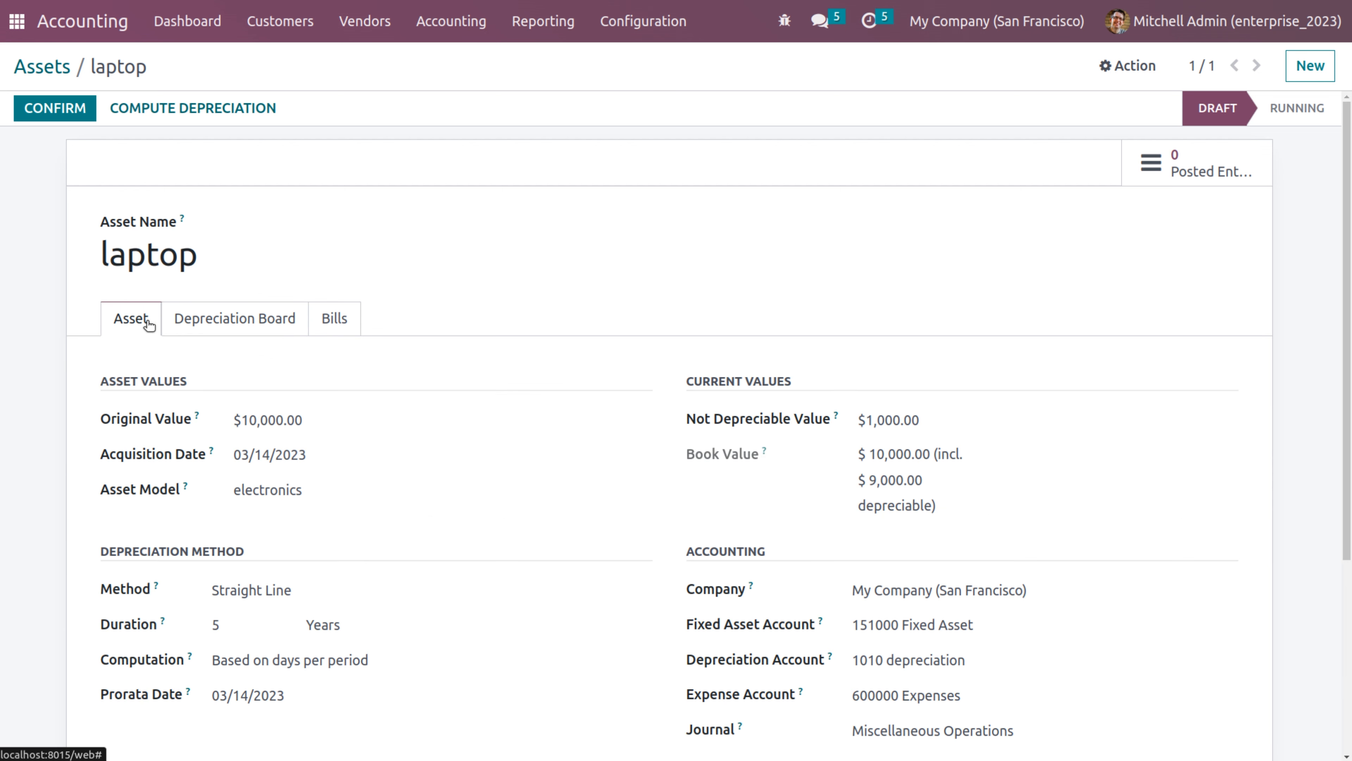
{"action": "left_click", "coordinate": [303, 590]}
{"action": "left_click", "coordinate": [281, 631]}
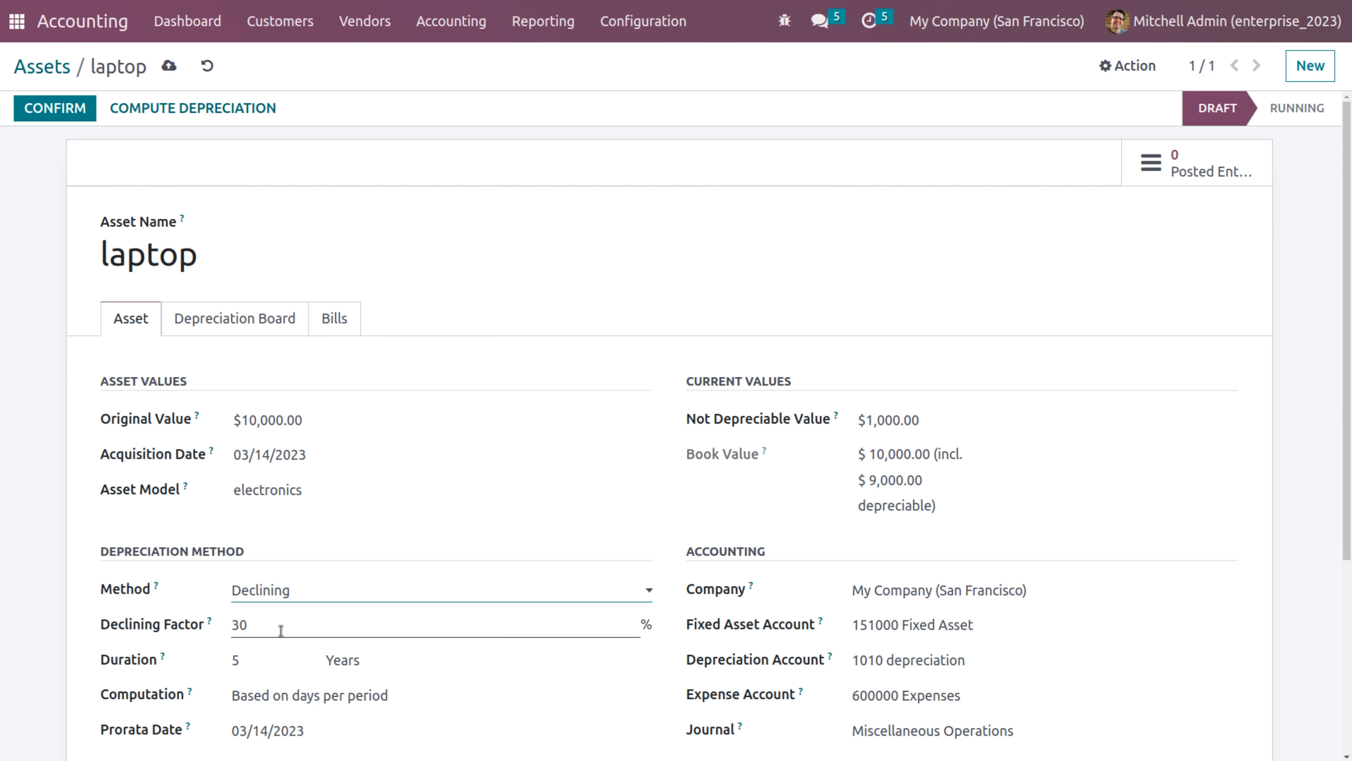
{"action": "left_click", "coordinate": [224, 318]}
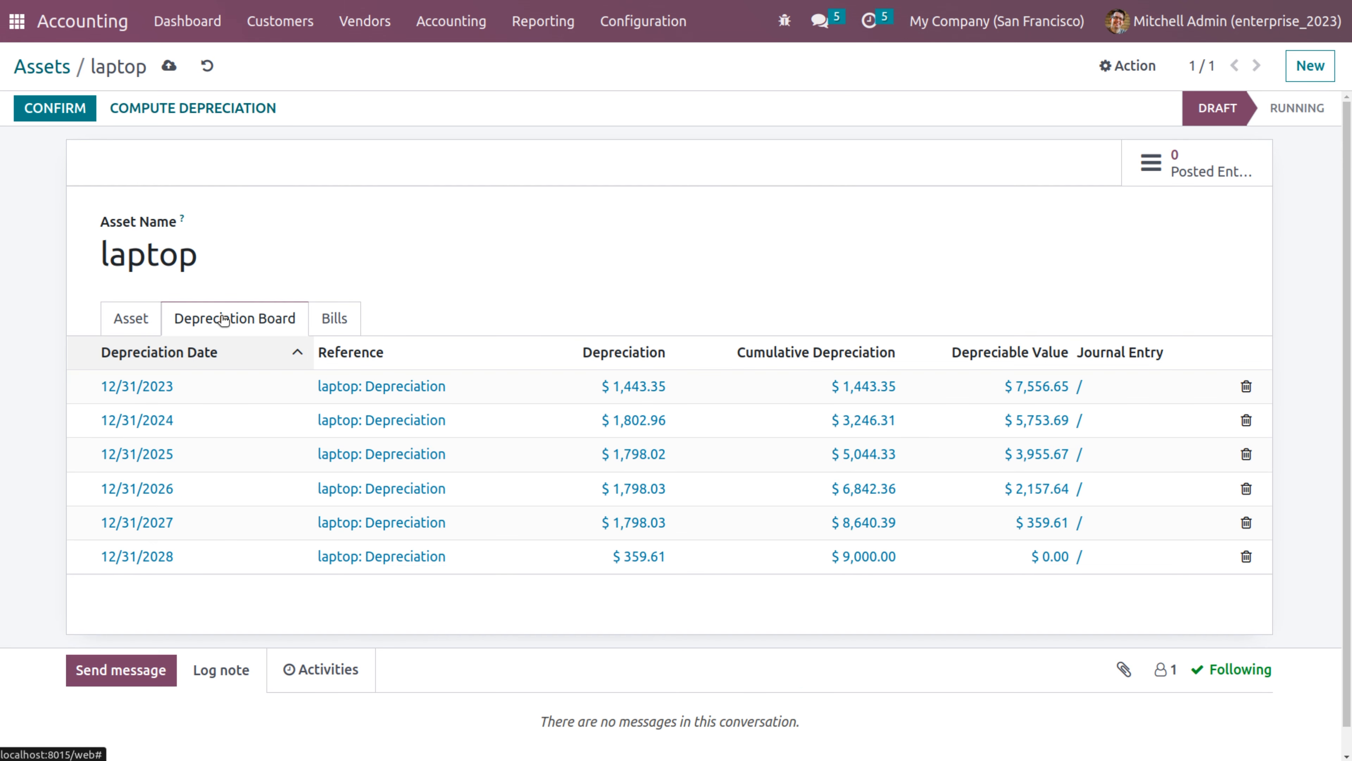
{"action": "left_click", "coordinate": [187, 109]}
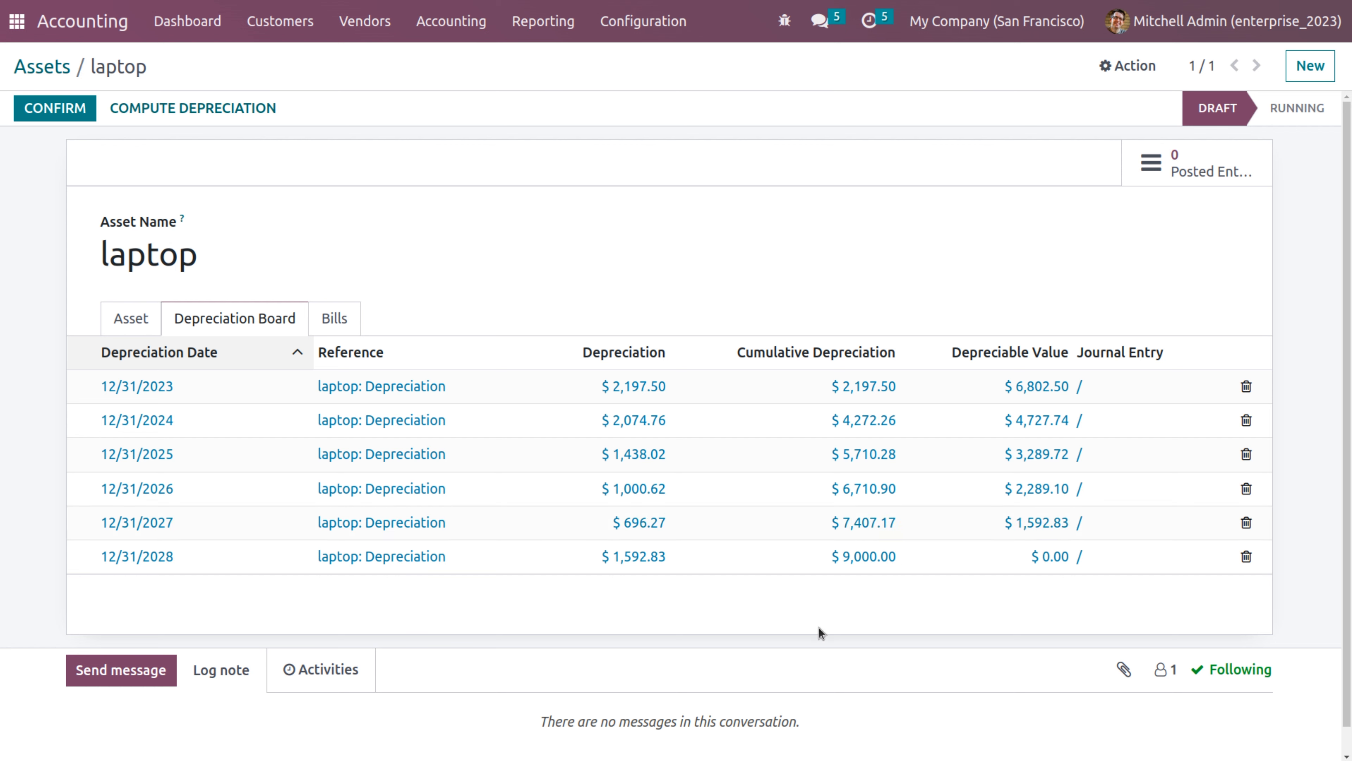
- Switch the method to Declining then Straight Line, recompute the depreciation, and review the yearly amounts on the board
{"action": "left_click", "coordinate": [150, 332]}
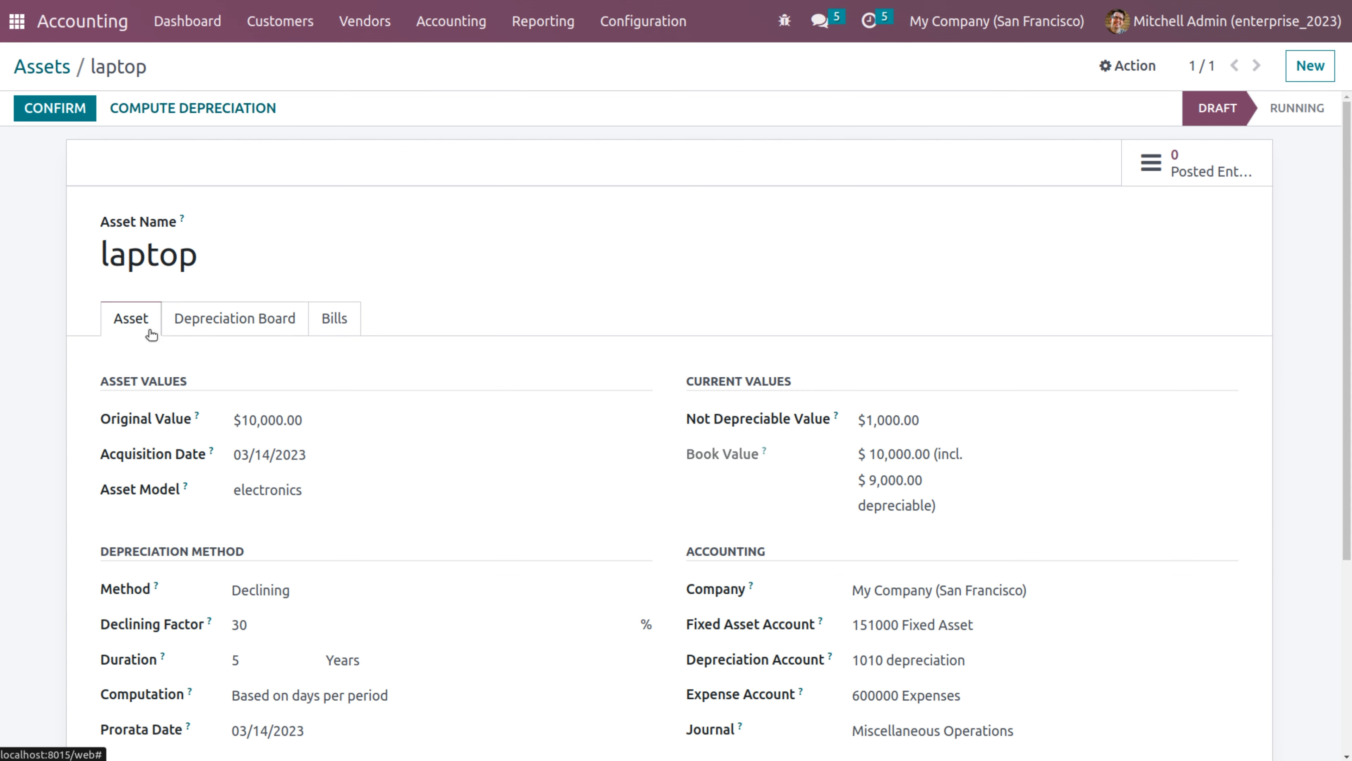
{"action": "left_click", "coordinate": [314, 590]}
{"action": "left_click", "coordinate": [283, 647]}
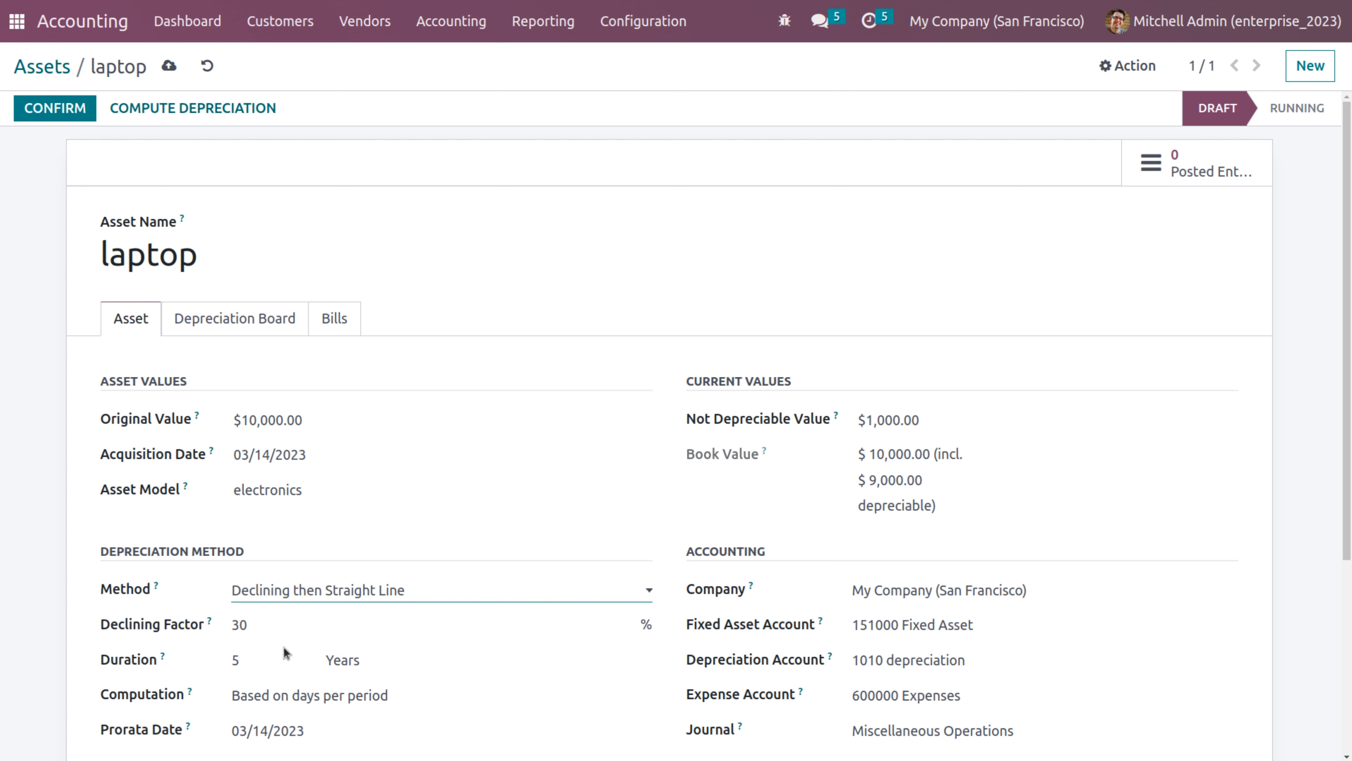
{"action": "left_click", "coordinate": [218, 120]}
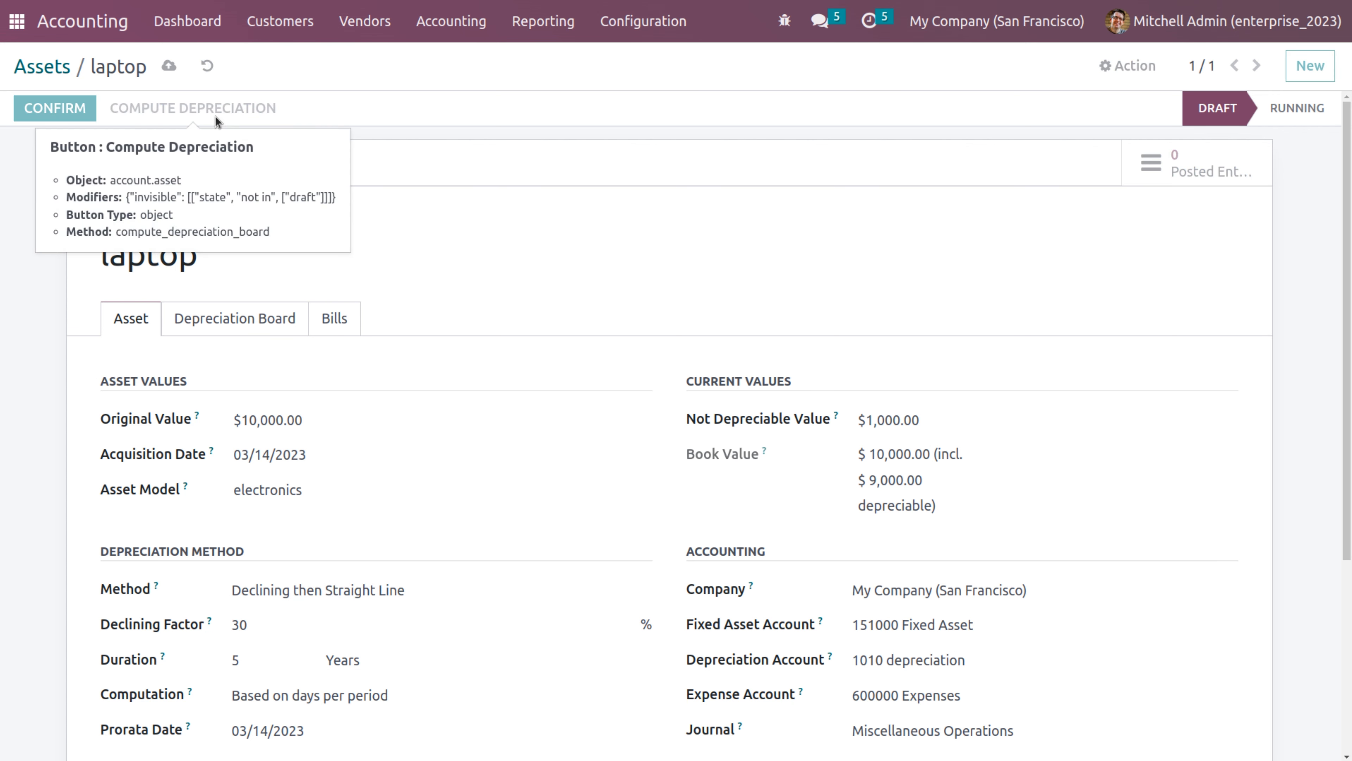
{"action": "left_click", "coordinate": [265, 336]}
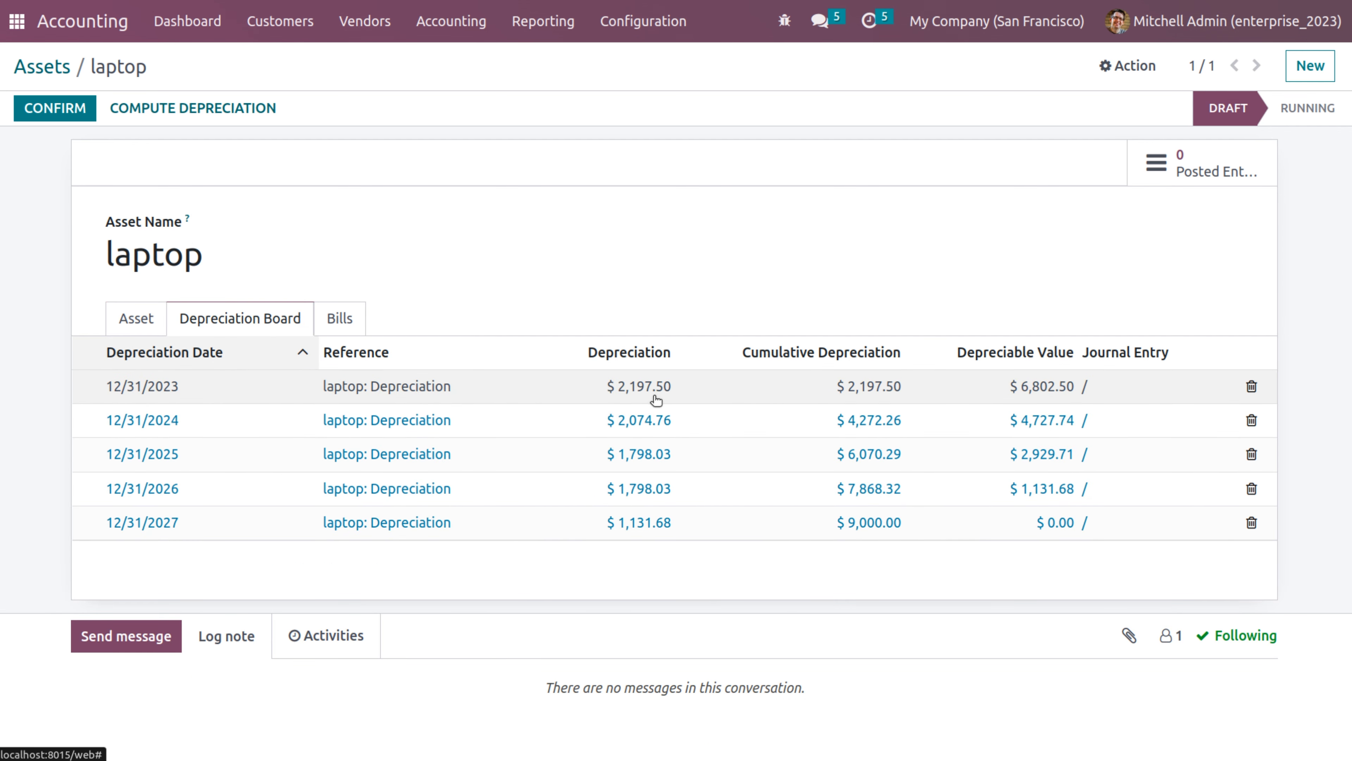
{"action": "left_click", "coordinate": [654, 420]}
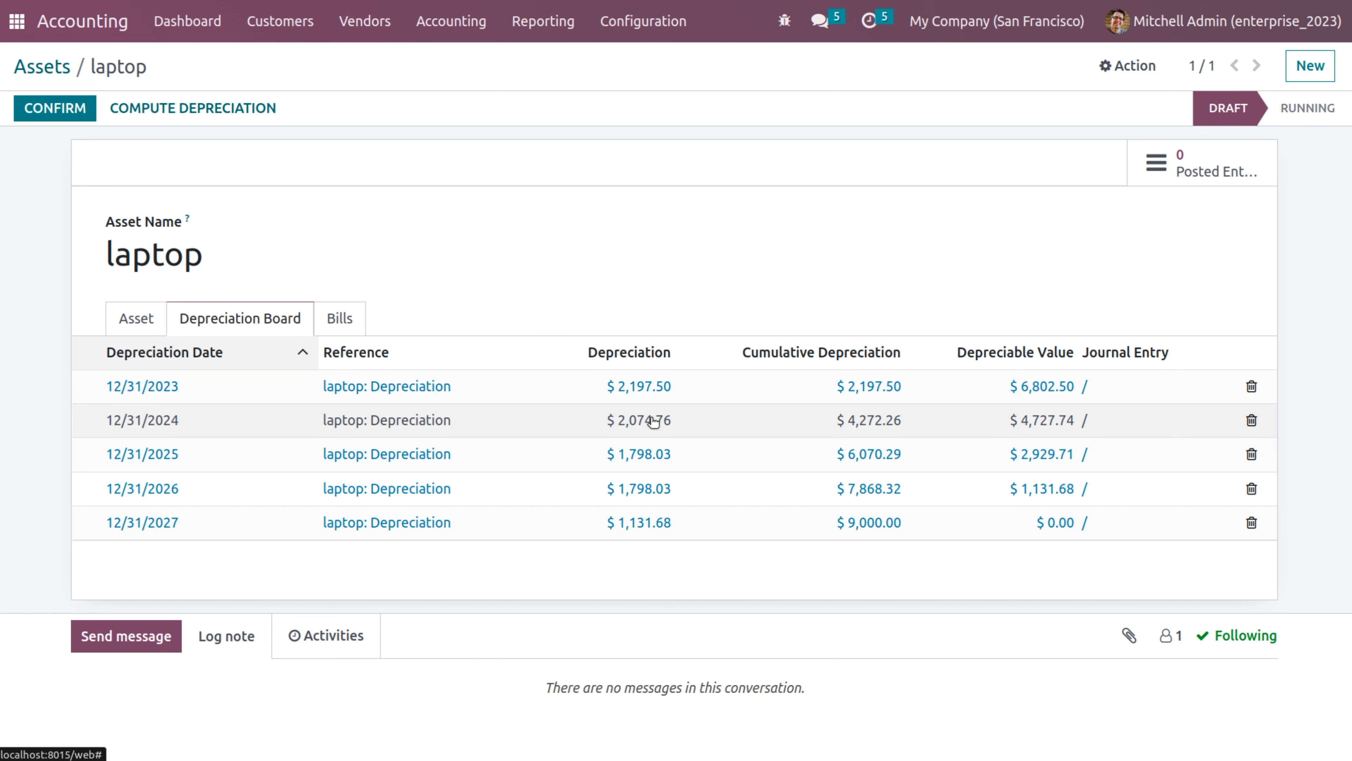